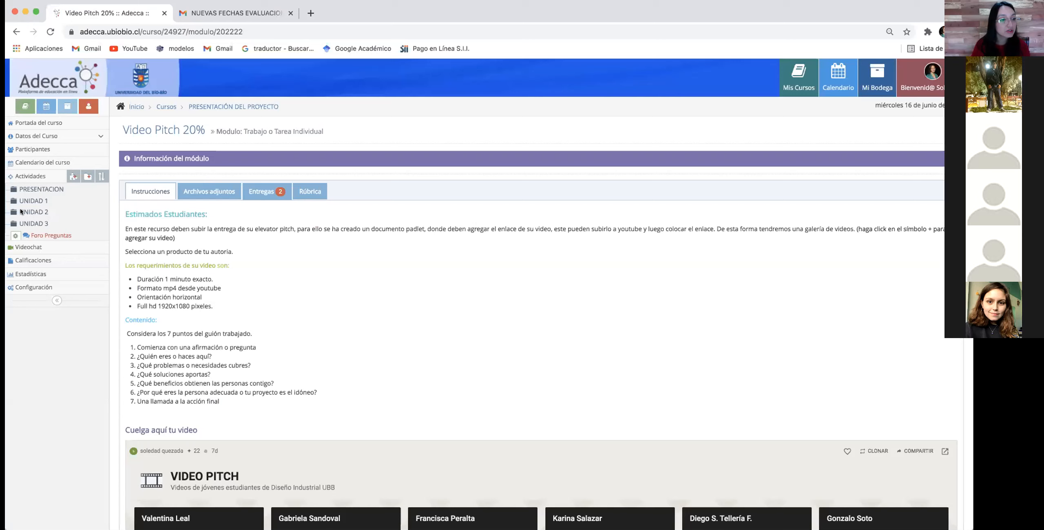
# - Open the Apoyo After resource in UNIDAD 2, under 10. Storyboard Marca, and review its After Effects support videos
pyautogui.click(38, 212)
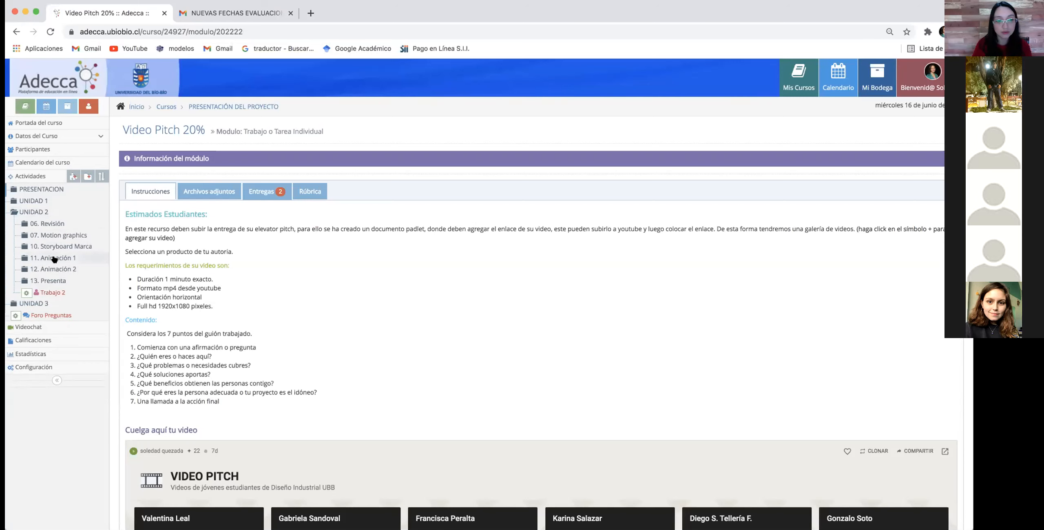
pyautogui.click(45, 247)
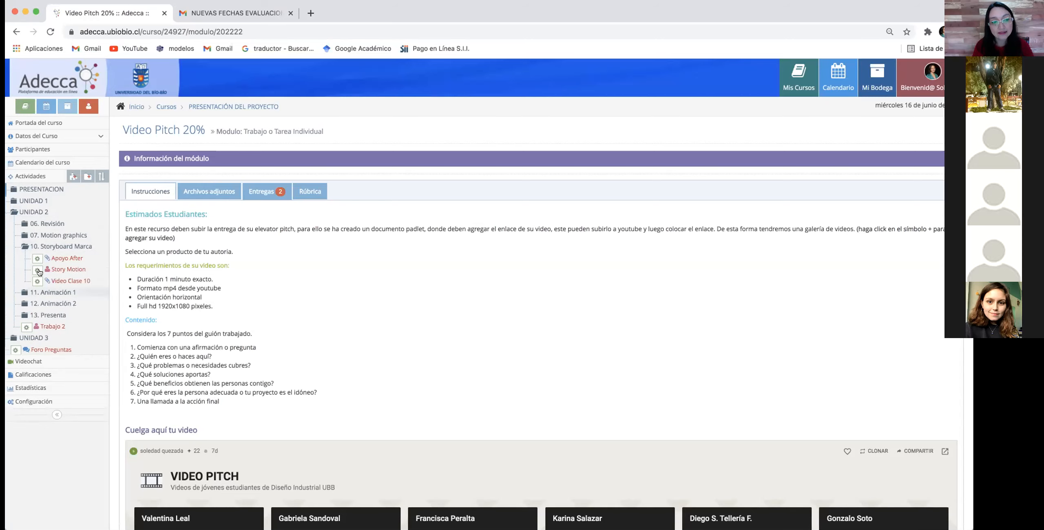
pyautogui.click(58, 259)
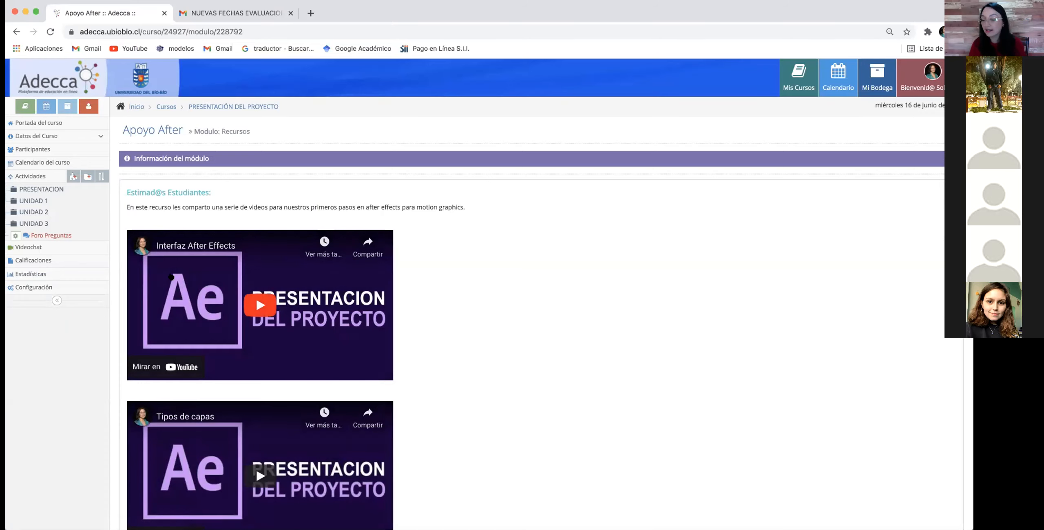
pyautogui.scroll(-3, 188, 294)
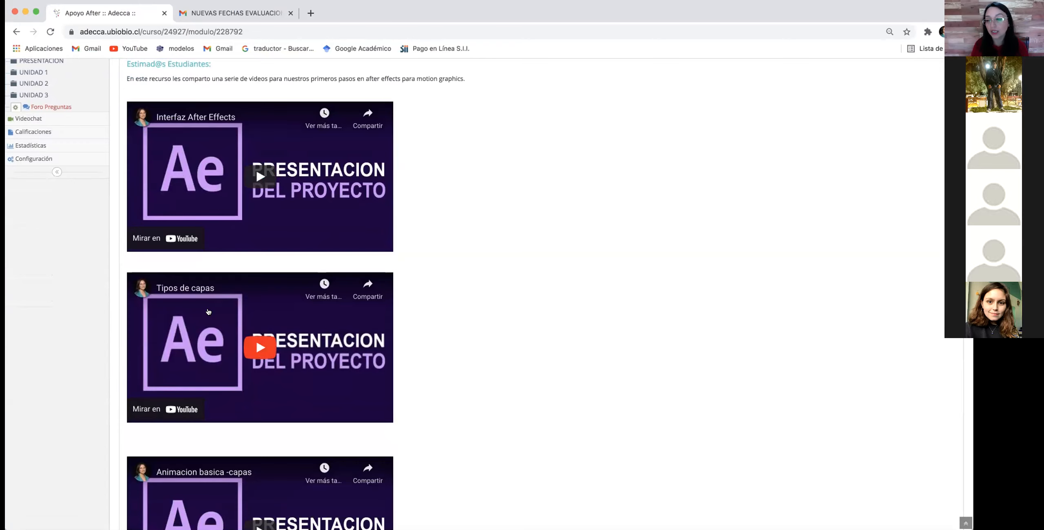
pyautogui.scroll(-4, 208, 311)
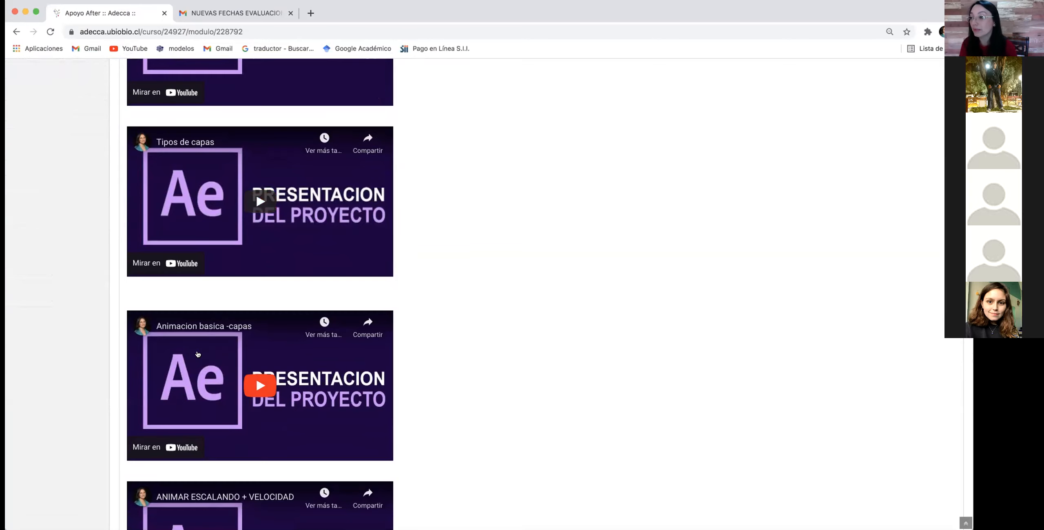
pyautogui.scroll(-2, 198, 354)
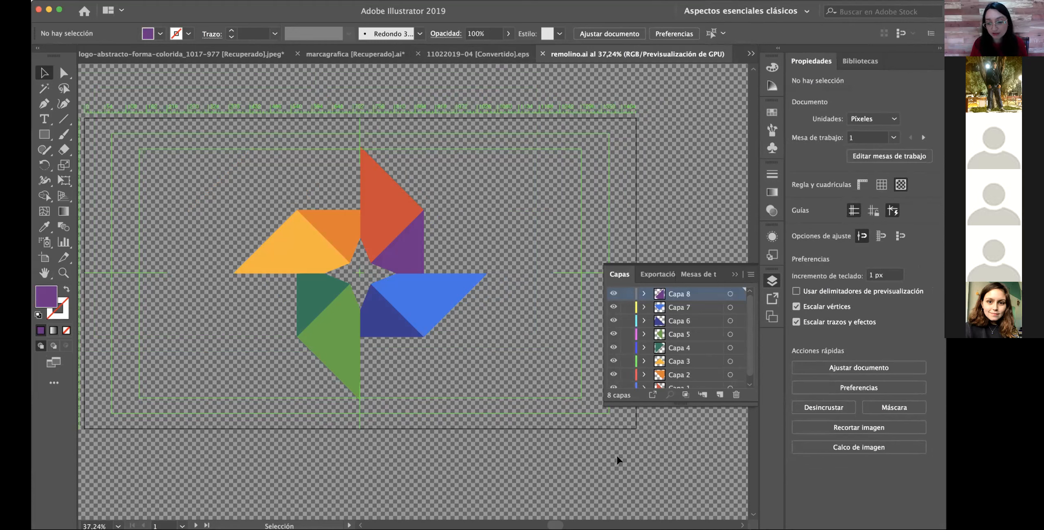
# - Switch to Illustrator and create a new film and video document with the HDV/HDTV 1080 preset, 1920 x 1080 px
pyautogui.click(697, 203)
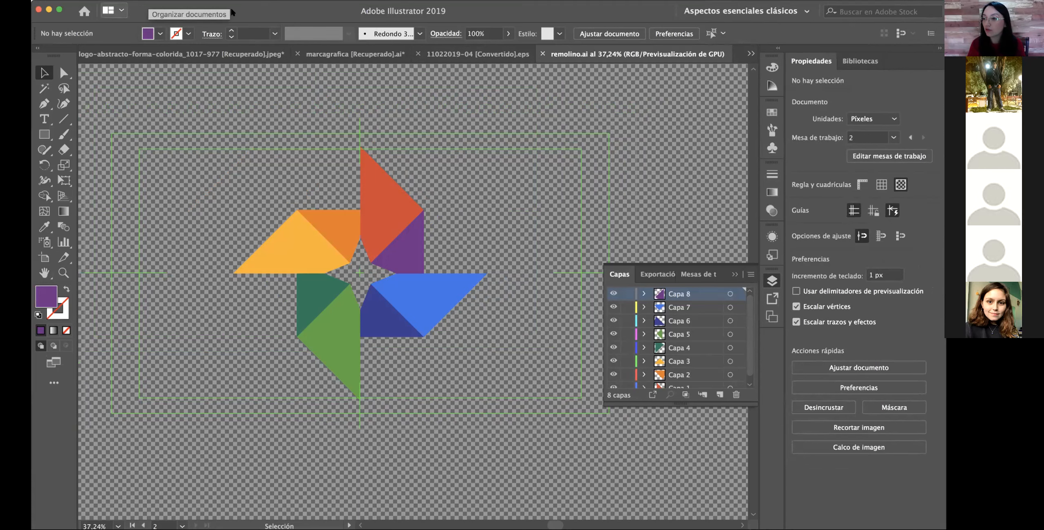
pyautogui.click(91, 0)
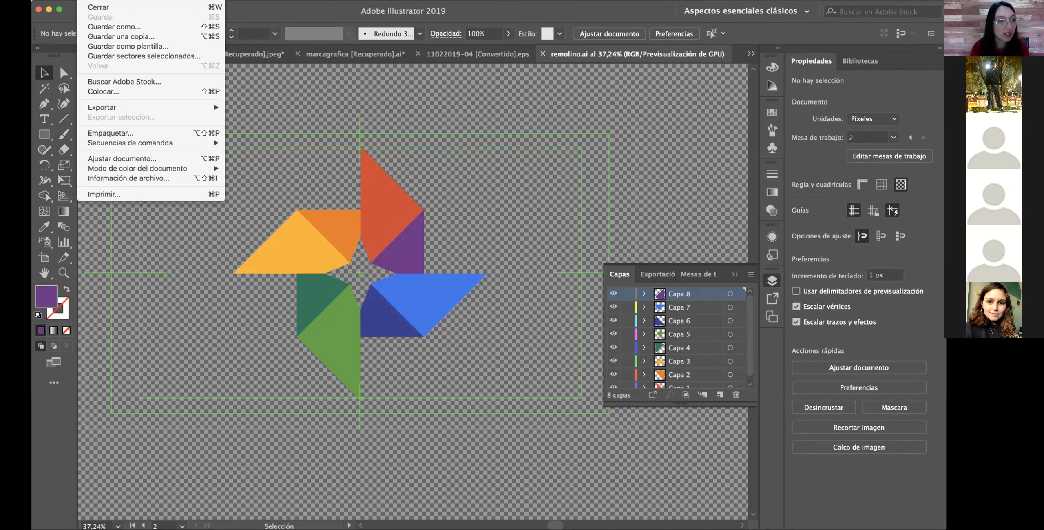
pyautogui.click(98, 0)
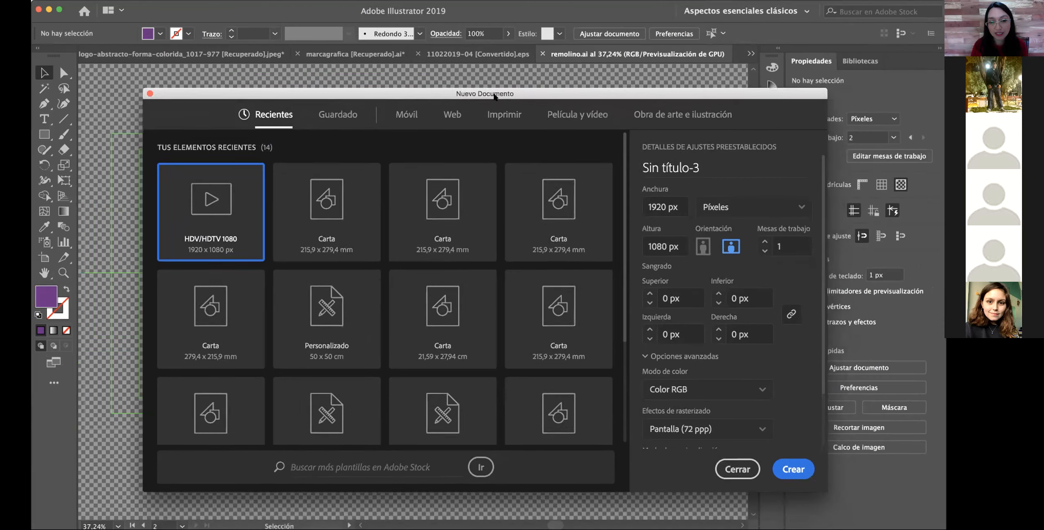
pyautogui.click(566, 118)
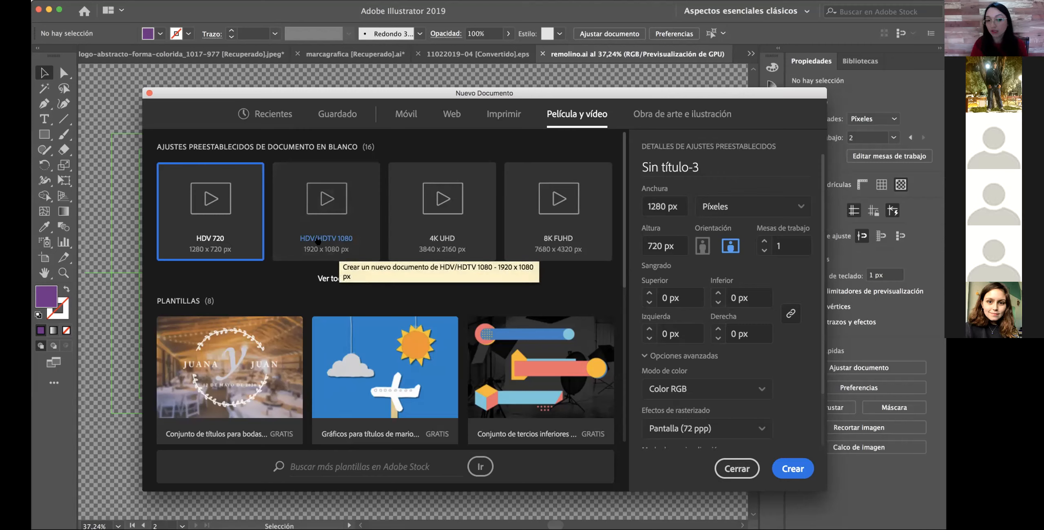
pyautogui.click(307, 215)
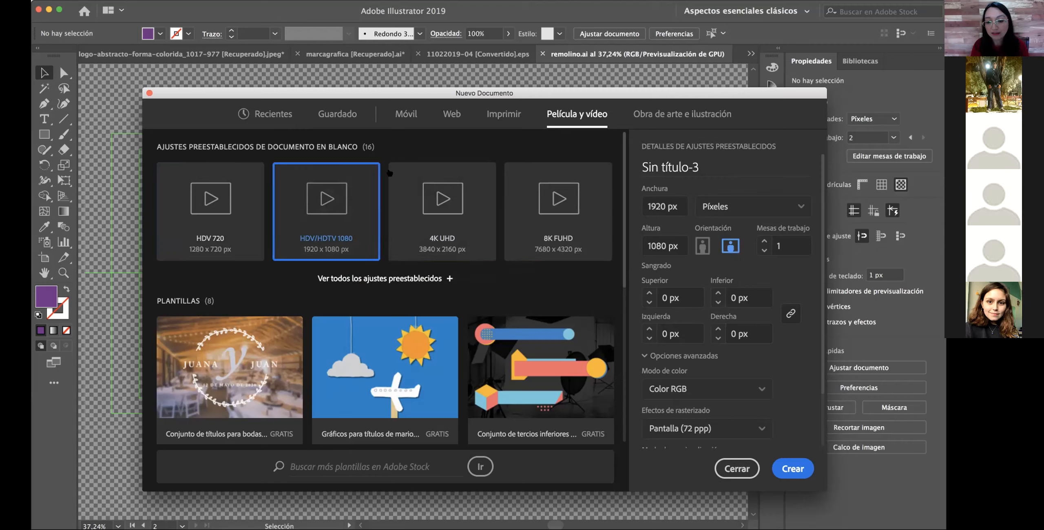
pyautogui.doubleClick(359, 237)
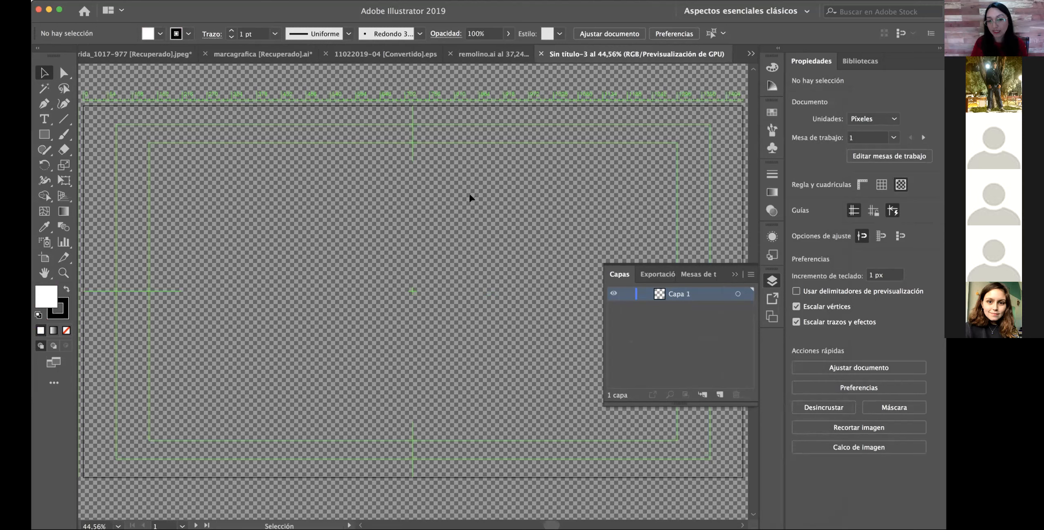
# - Return to remolino.ai, check the layers of individual pinwheel pieces, then select all pieces and enlarge the layer list to show every layer
pyautogui.click(493, 56)
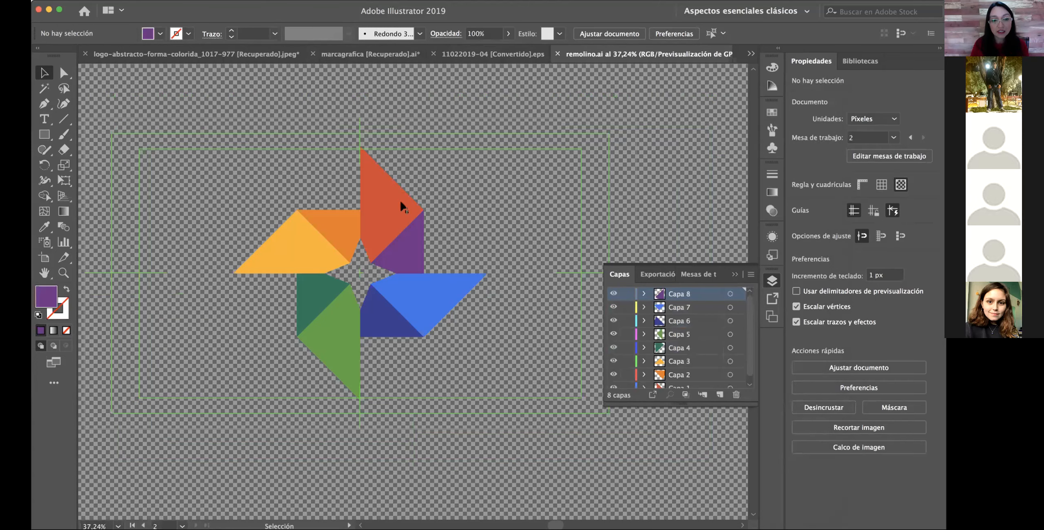
pyautogui.click(373, 210)
pyautogui.click(330, 252)
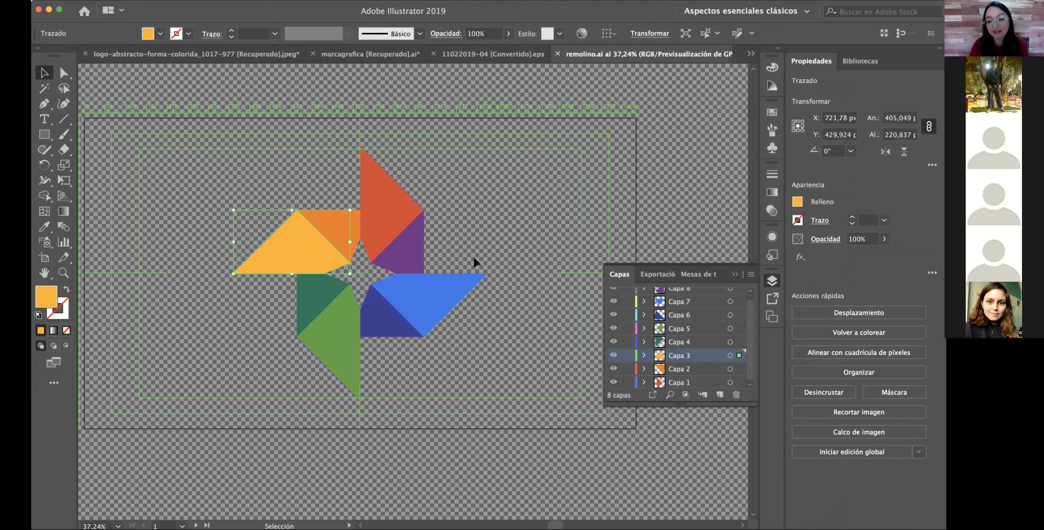
pyautogui.click(496, 258)
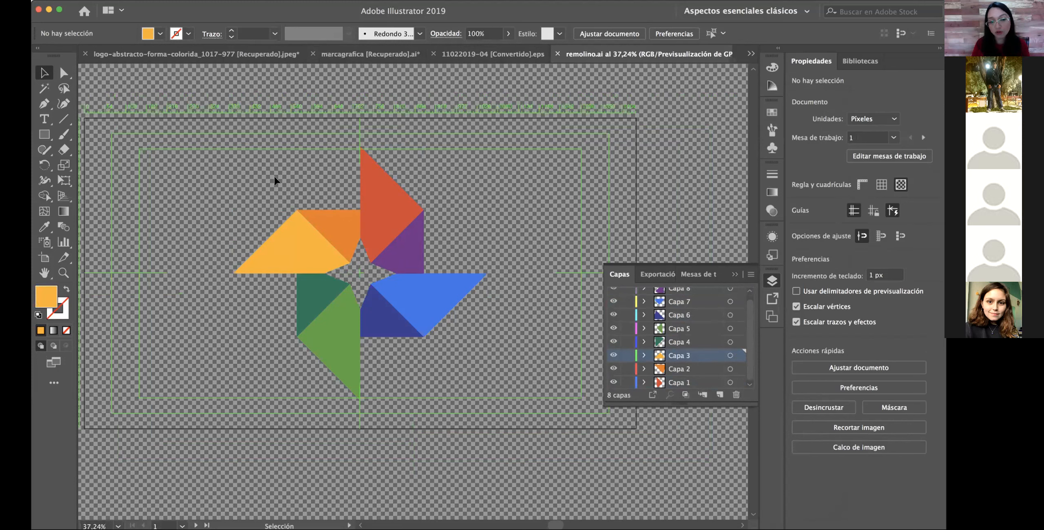
pyautogui.press('super+a')
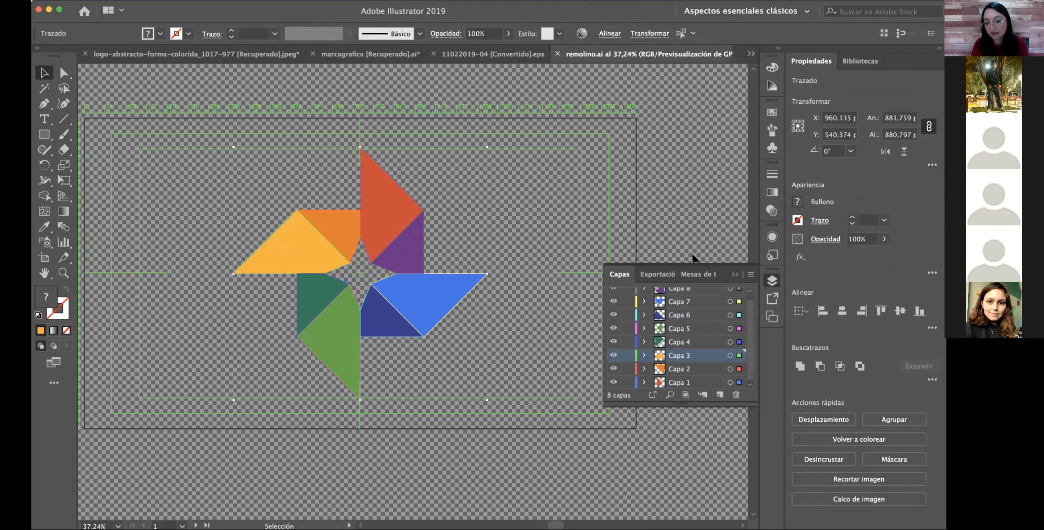
pyautogui.moveTo(691, 262); pyautogui.dragTo(691, 115)
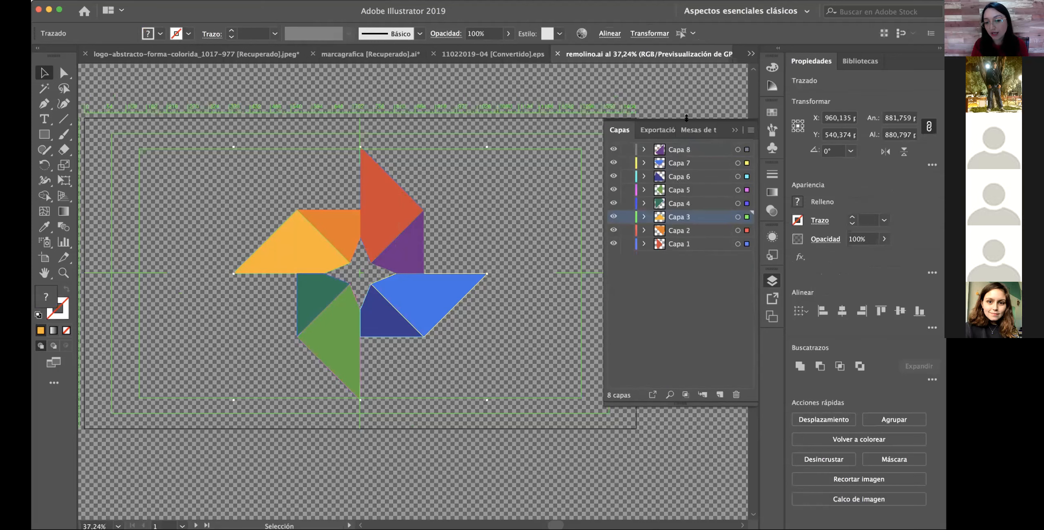
# - Undo the accidental layer move and the separation of the purple and light blue pieces into their own layers, back to Capa 6
pyautogui.moveTo(680, 294); pyautogui.dragTo(677, 281)
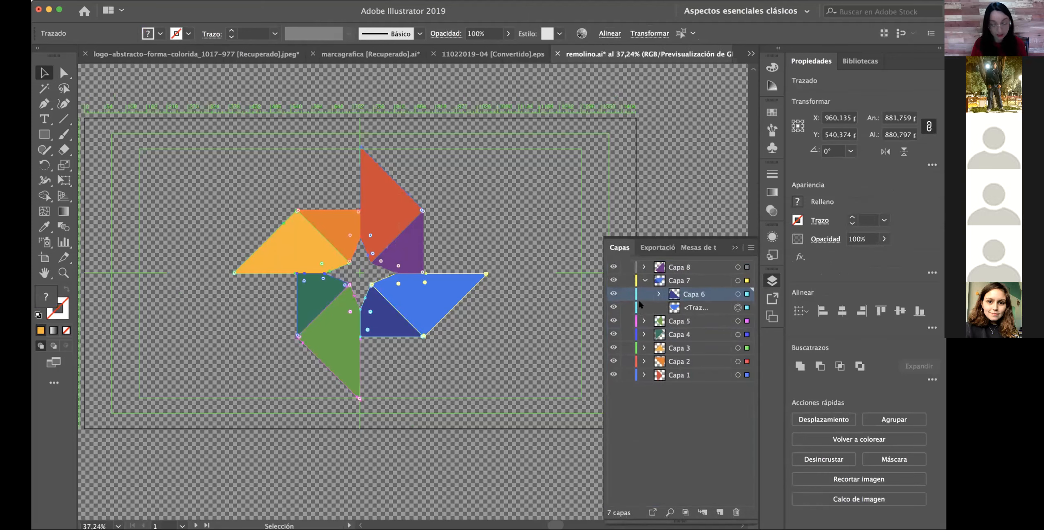
pyautogui.press('super+z')
pyautogui.click(700, 422)
pyautogui.press('super+z')
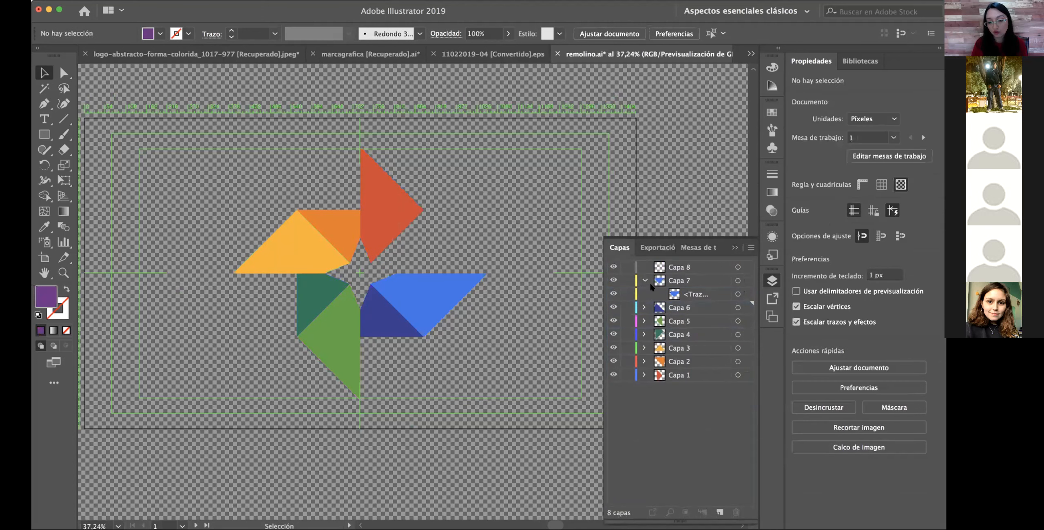
pyautogui.press('super+z')
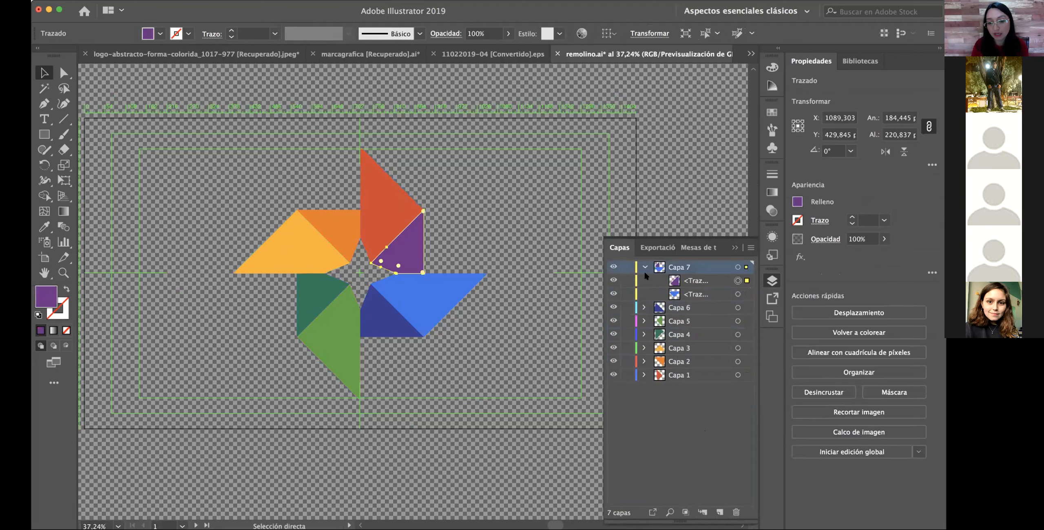
pyautogui.press('super+z')
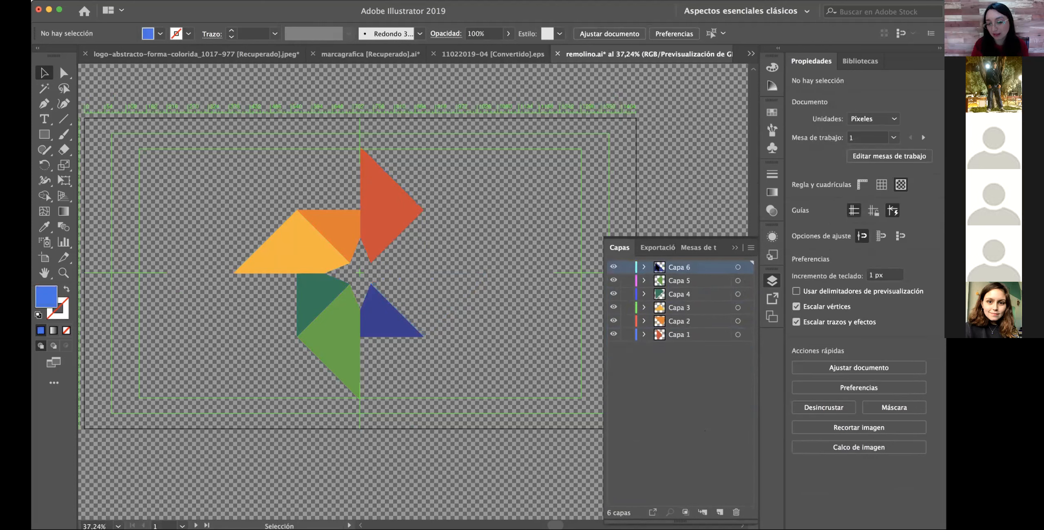
# - Go through the layers from Capa 5 down to Capa 1 and undo further until Capa 6 is empty
pyautogui.click(681, 280)
pyautogui.click(682, 296)
pyautogui.click(682, 308)
pyautogui.click(683, 331)
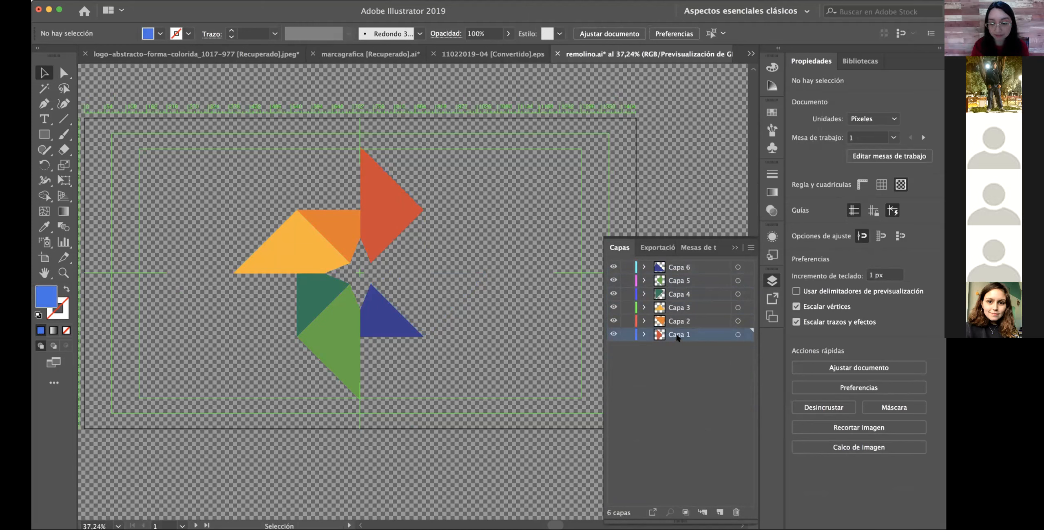
pyautogui.press('super+z')
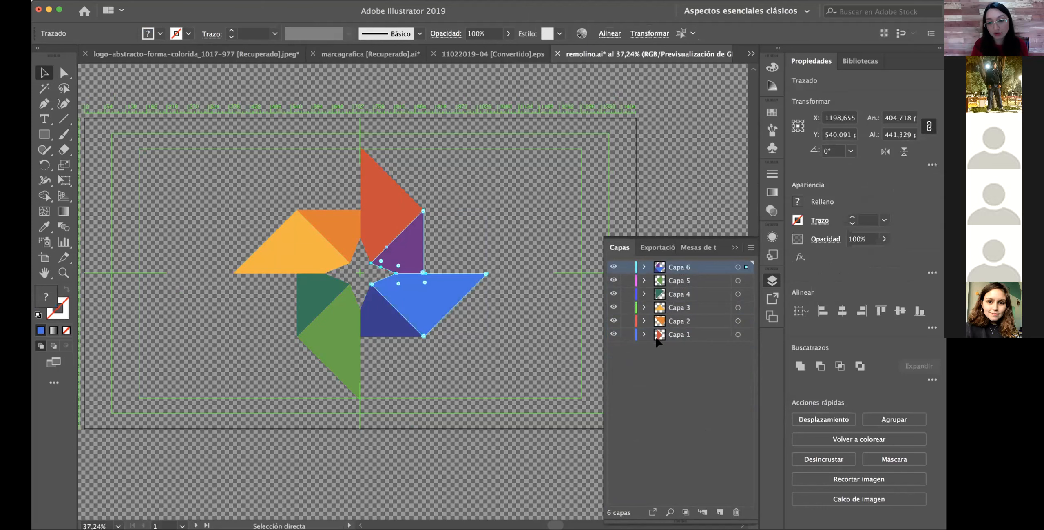
pyautogui.press('Delete')
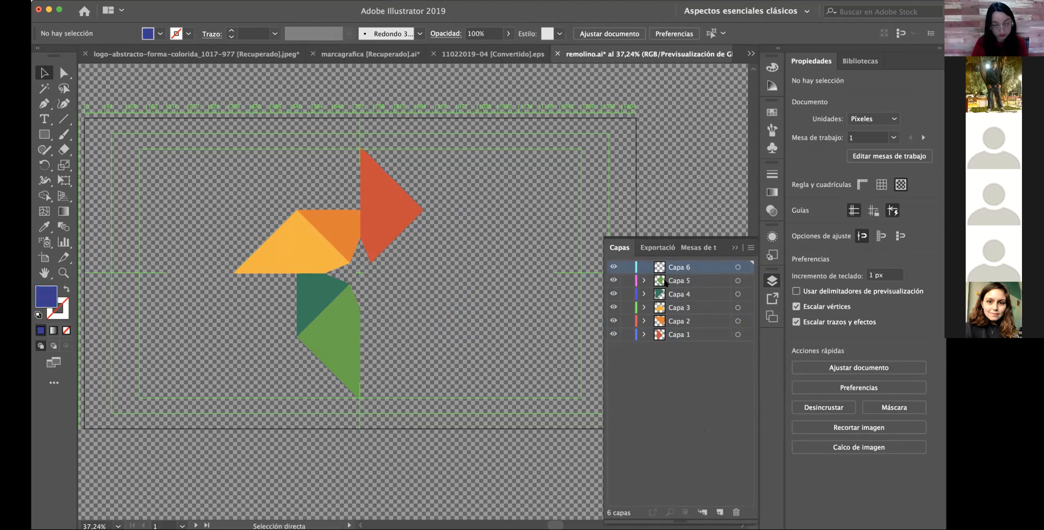
pyautogui.press('super+z')
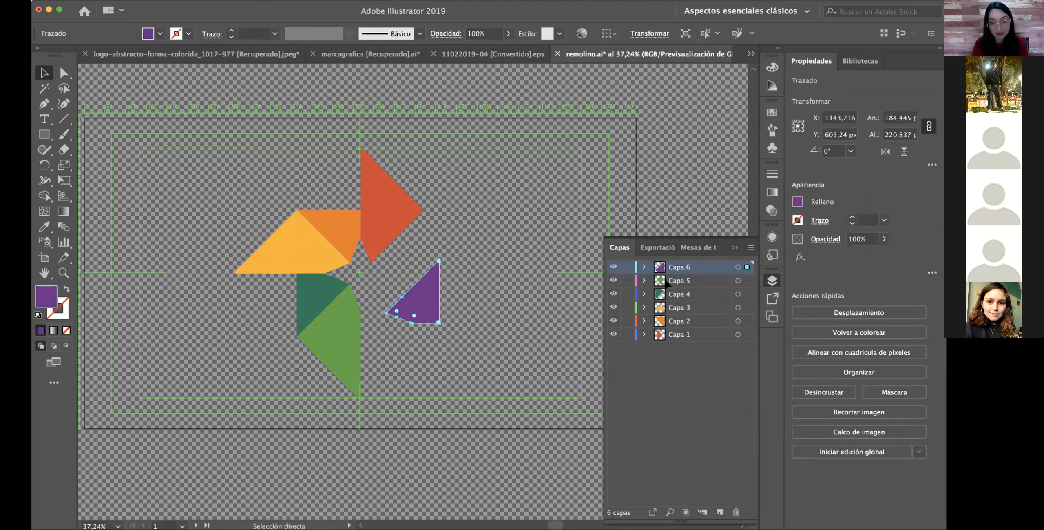
pyautogui.press('super+shift+z')
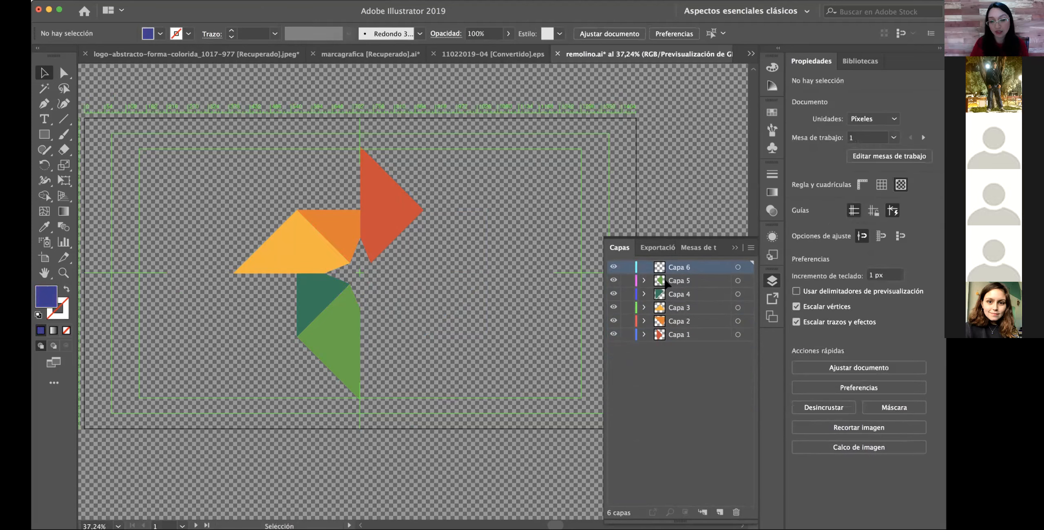
# - Try to rename the lowest layer, Capa 1
pyautogui.doubleClick(681, 333)
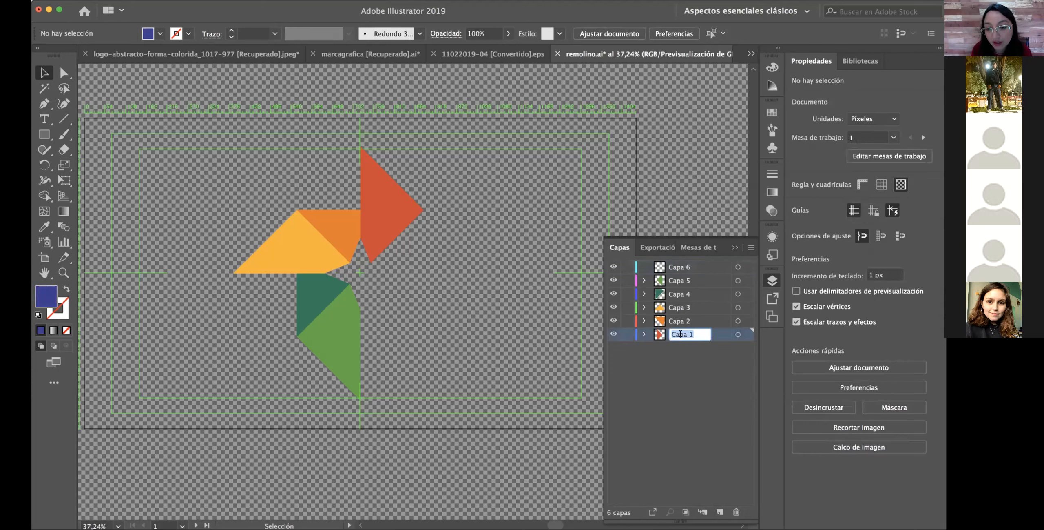
pyautogui.write('R')
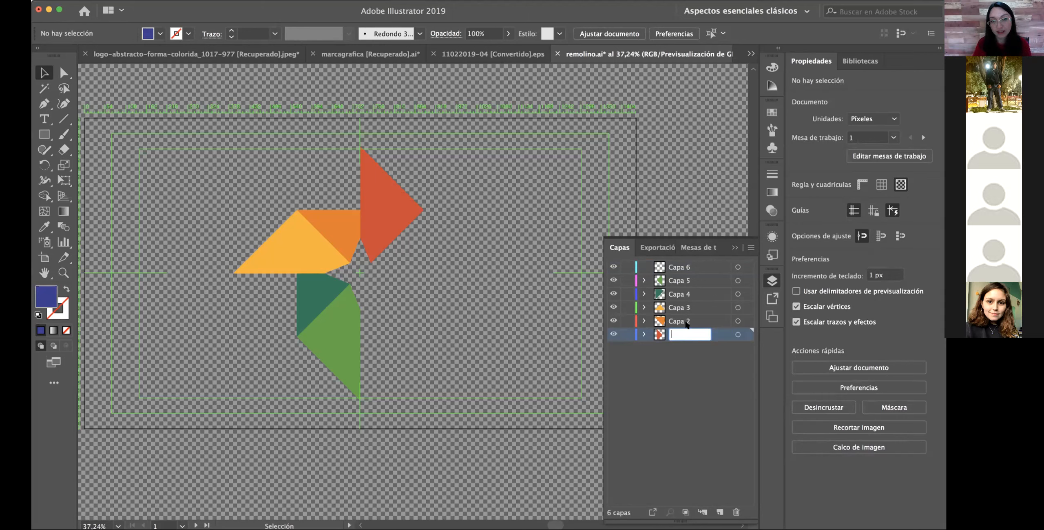
pyautogui.click(692, 129)
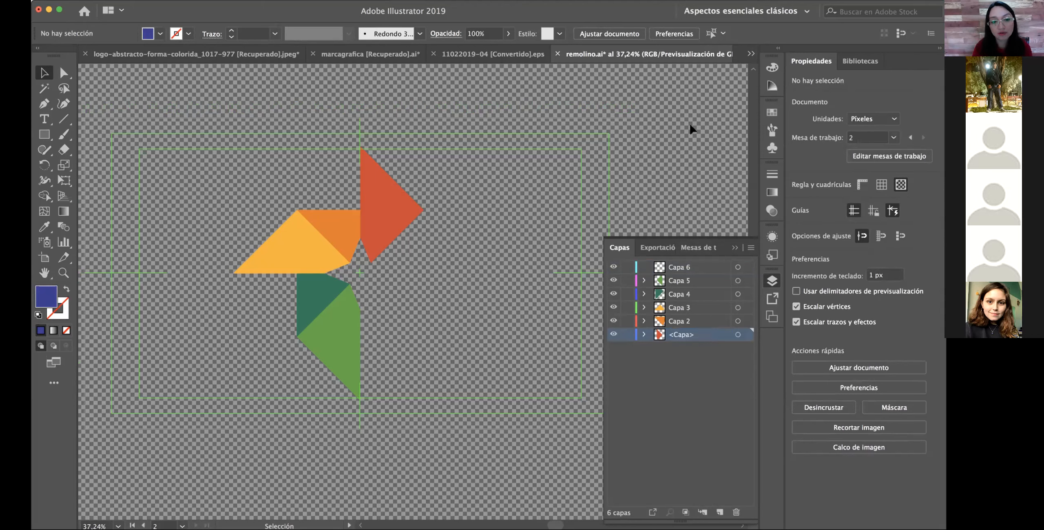
# - Undo the layer changes until only Capa 1 to Capa 4 remain and Capa 4 holds the green, blue and purple pieces
pyautogui.press('super+z')
pyautogui.press('super+z')
pyautogui.press('super+z')
pyautogui.press('super+z')
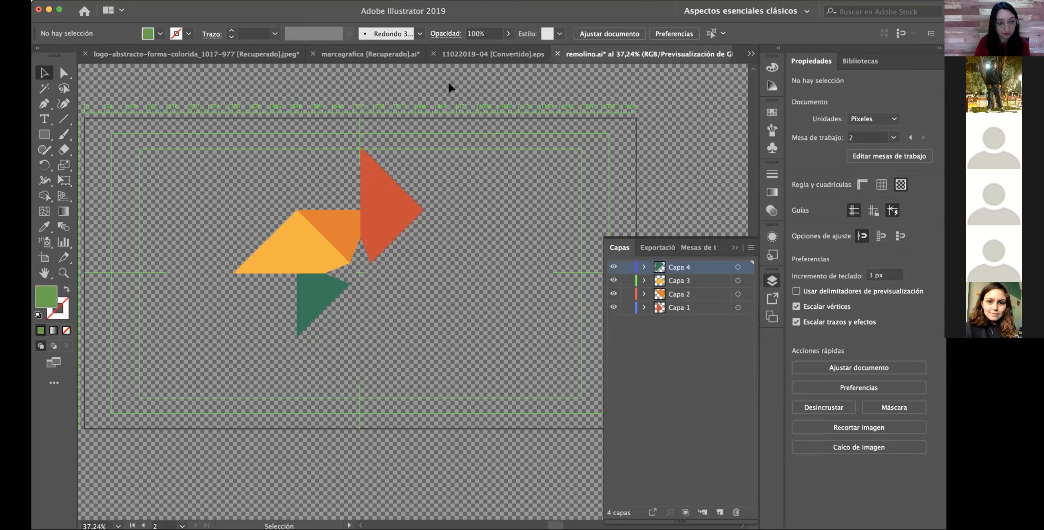
pyautogui.press('super+shift+z')
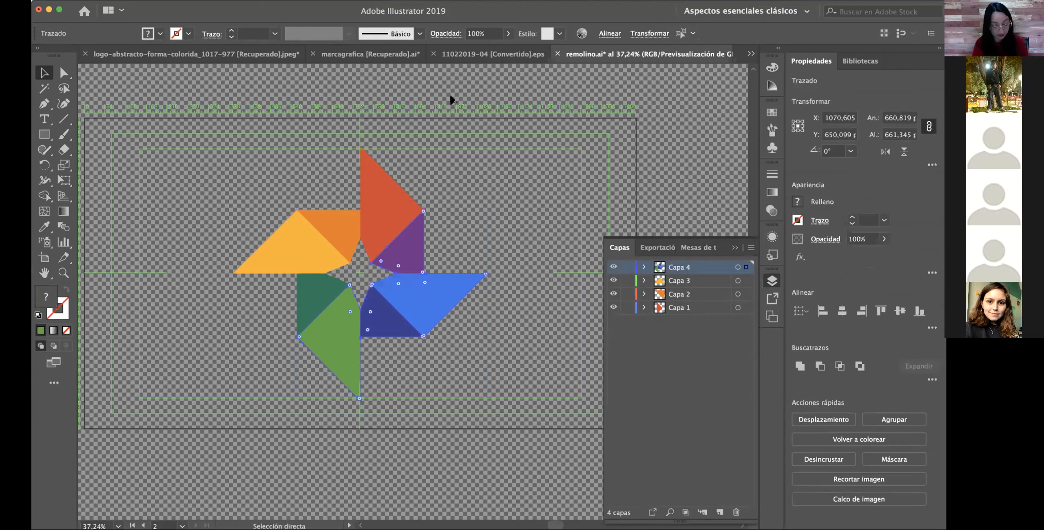
# - Check the layers of the red, orange and yellow pieces, and select the purple, green and blue pieces sharing Capa 4
pyautogui.click(378, 268)
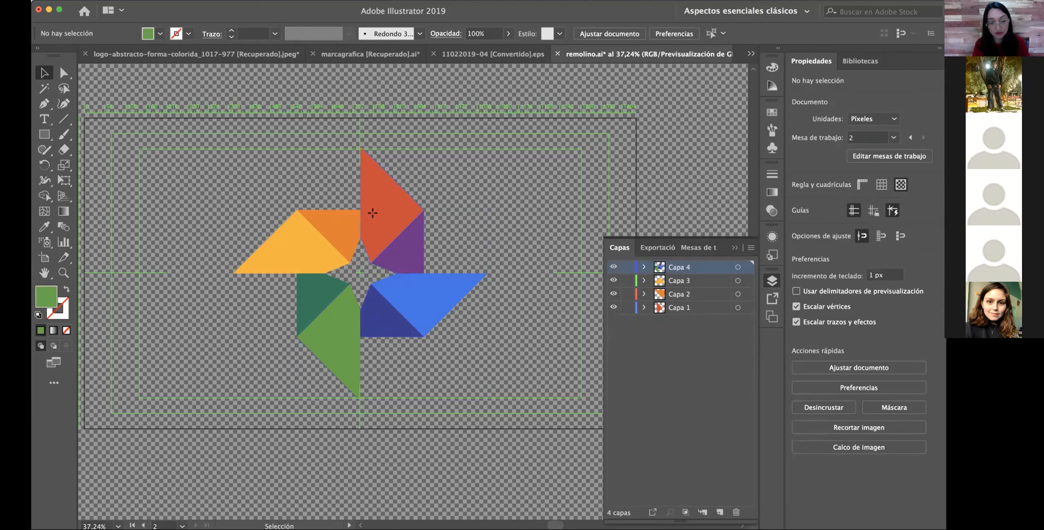
pyautogui.click(373, 213)
pyautogui.click(335, 227)
pyautogui.click(310, 242)
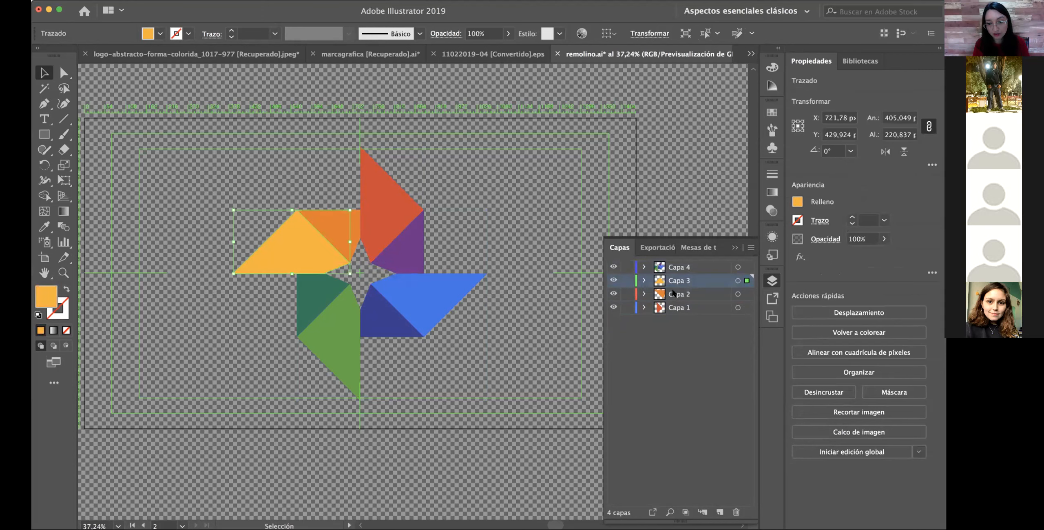
pyautogui.click(396, 251)
pyautogui.keyDown('shift'); pyautogui.click(346, 319); pyautogui.keyUp('shift')
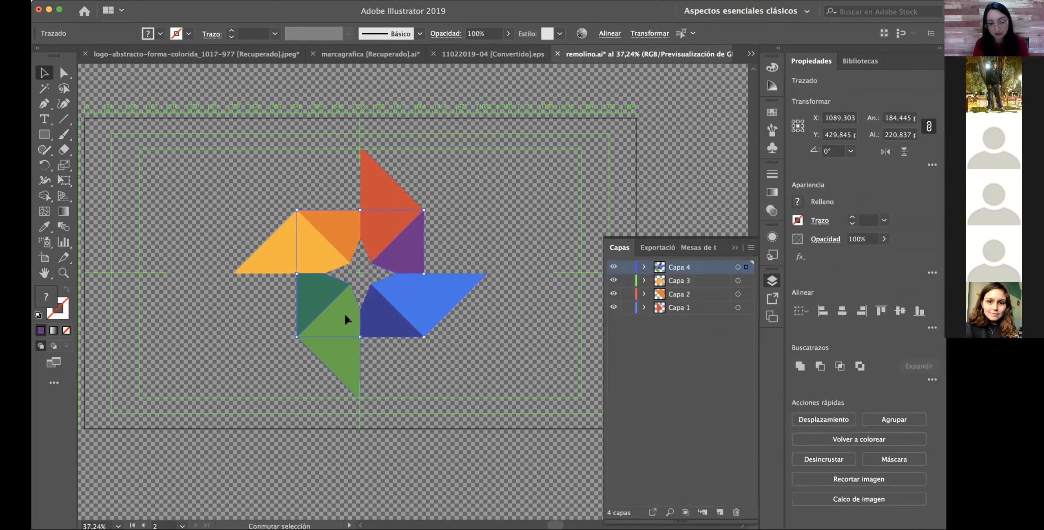
pyautogui.keyDown('shift'); pyautogui.click(449, 296); pyautogui.keyUp('shift')
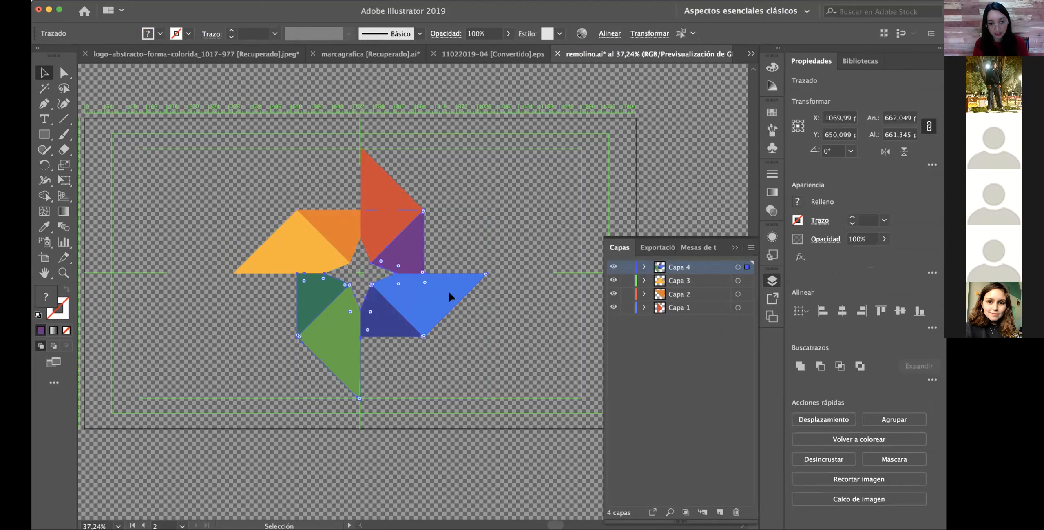
# - Cut the light green, indigo, blue and purple pieces from Capa 4 and paste them in place on a new layer
pyautogui.click(371, 366)
pyautogui.click(360, 338)
pyautogui.keyDown('shift'); pyautogui.click(396, 310); pyautogui.keyUp('shift')
pyautogui.keyDown('shift'); pyautogui.click(411, 277); pyautogui.keyUp('shift')
pyautogui.keyDown('shift'); pyautogui.click(409, 259); pyautogui.keyUp('shift')
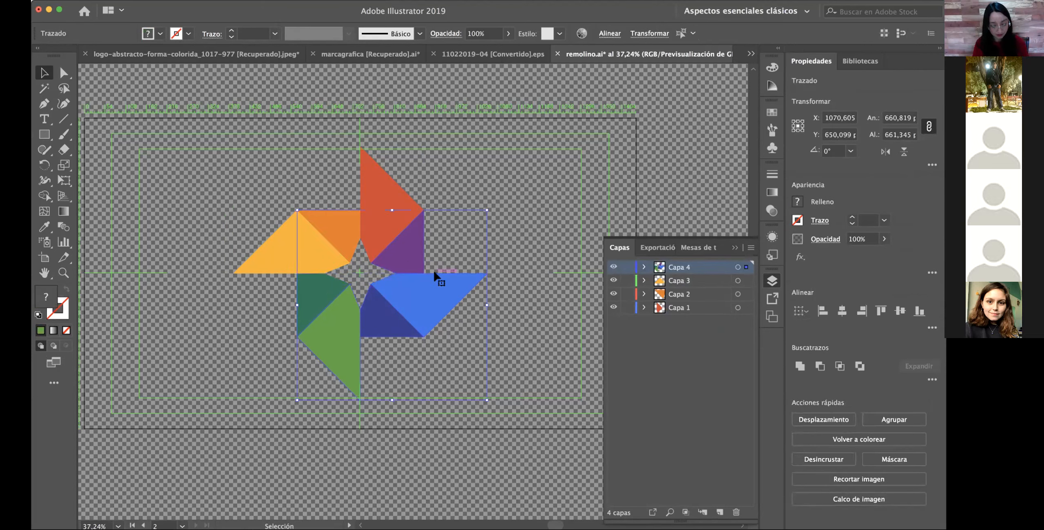
pyautogui.hotkey('ctrl', 'x')
pyautogui.click(721, 512)
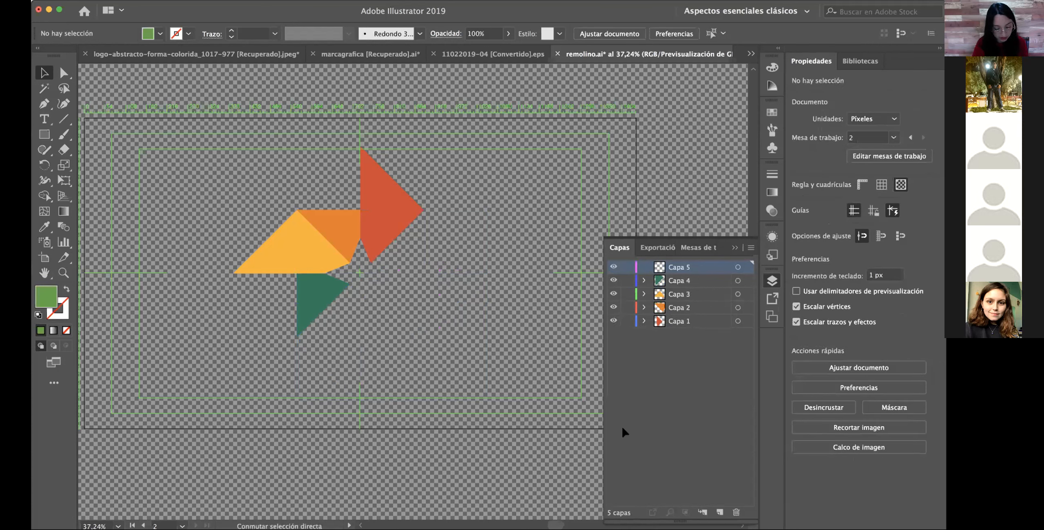
pyautogui.hotkey('ctrl', 'f')
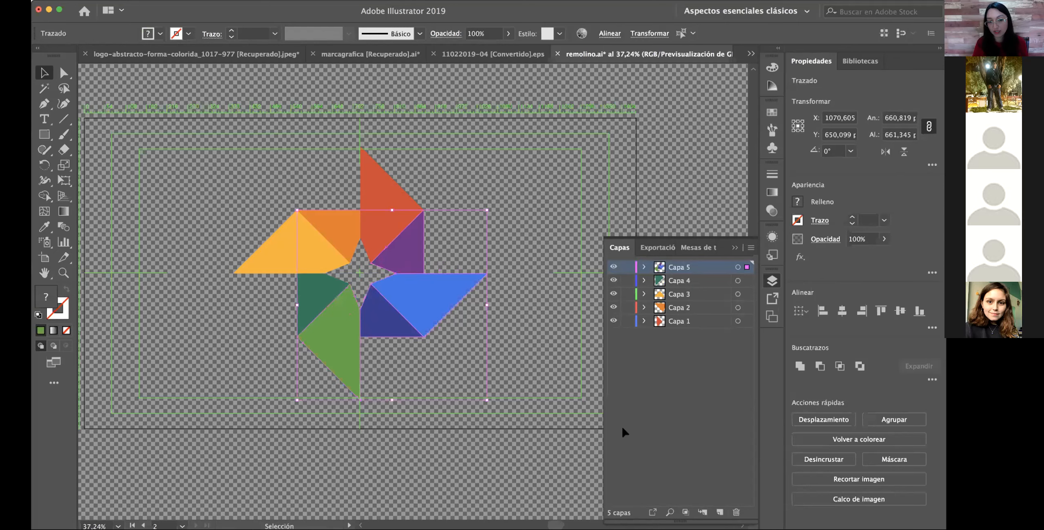
# - Cut the indigo, blue and purple pieces from Capa 5 and paste them in place on a new layer
pyautogui.click(507, 307)
pyautogui.click(396, 325)
pyautogui.keyDown('shift'); pyautogui.click(436, 293); pyautogui.keyUp('shift')
pyautogui.keyDown('shift'); pyautogui.click(411, 258); pyautogui.keyUp('shift')
pyautogui.press('Delete')
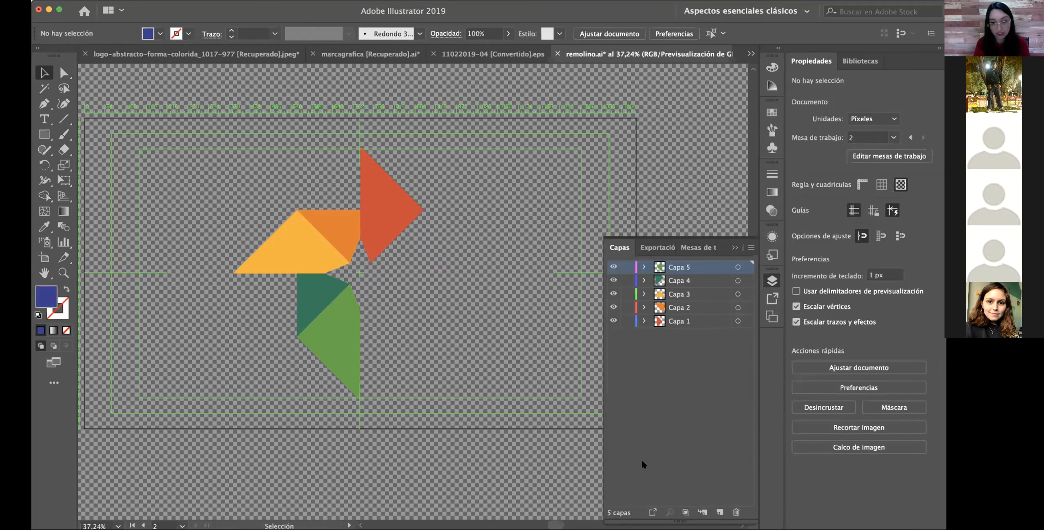
pyautogui.click(711, 510)
pyautogui.press('super+f')
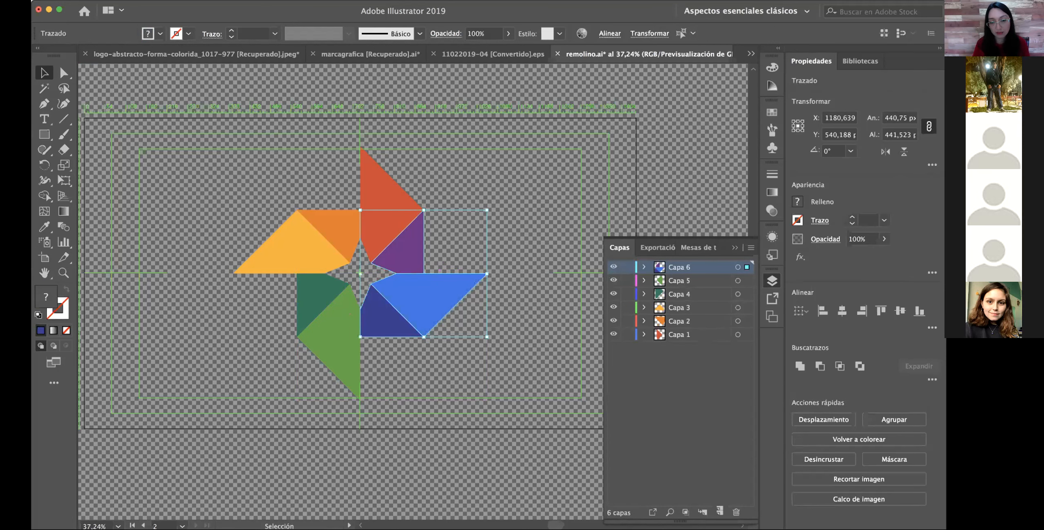
# - Move the blue and purple pieces from Capa 6 to a new layer, keeping their position
pyautogui.click(465, 368)
pyautogui.click(439, 305)
pyautogui.keyDown('shift'); pyautogui.click(414, 255); pyautogui.keyUp('shift')
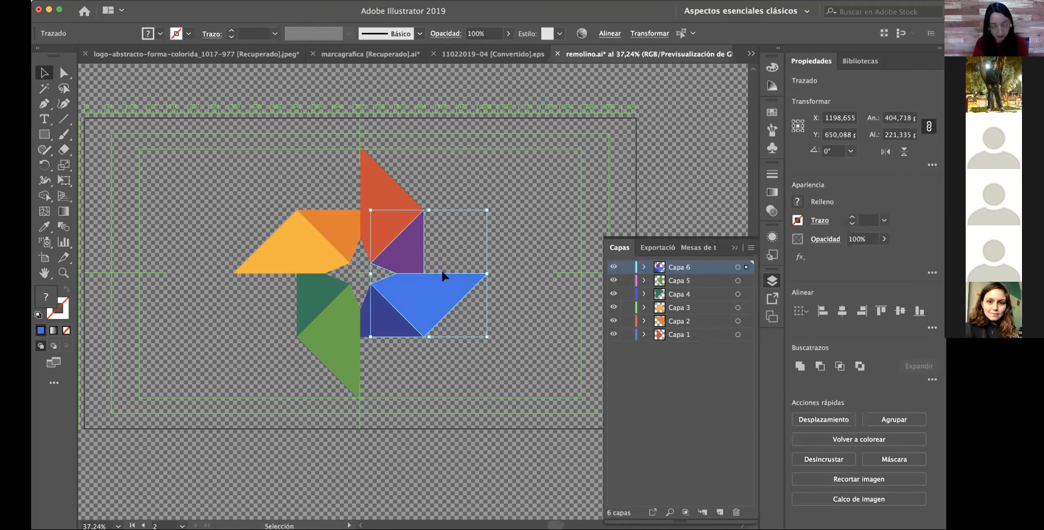
pyautogui.press('Delete')
pyautogui.click(720, 513)
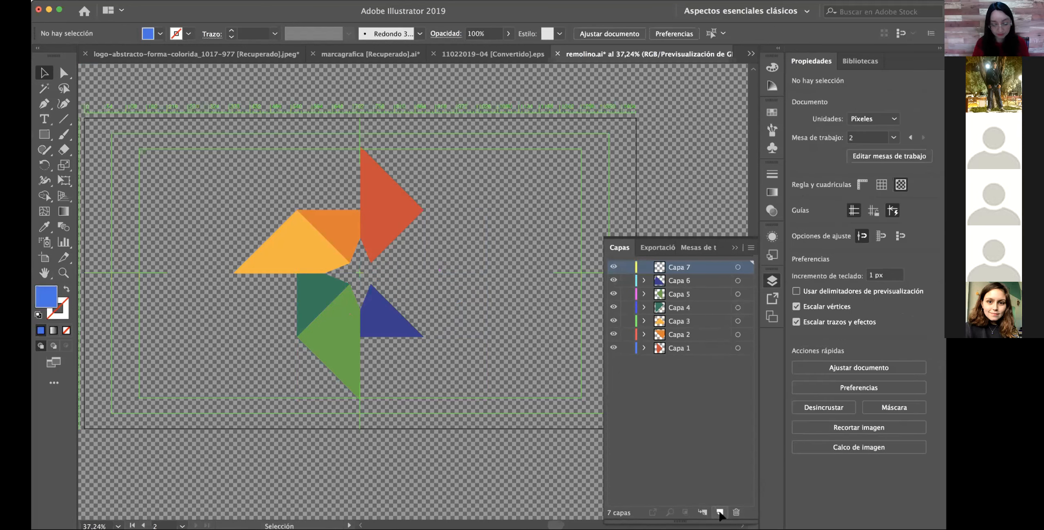
pyautogui.press('super+f')
pyautogui.click(449, 242)
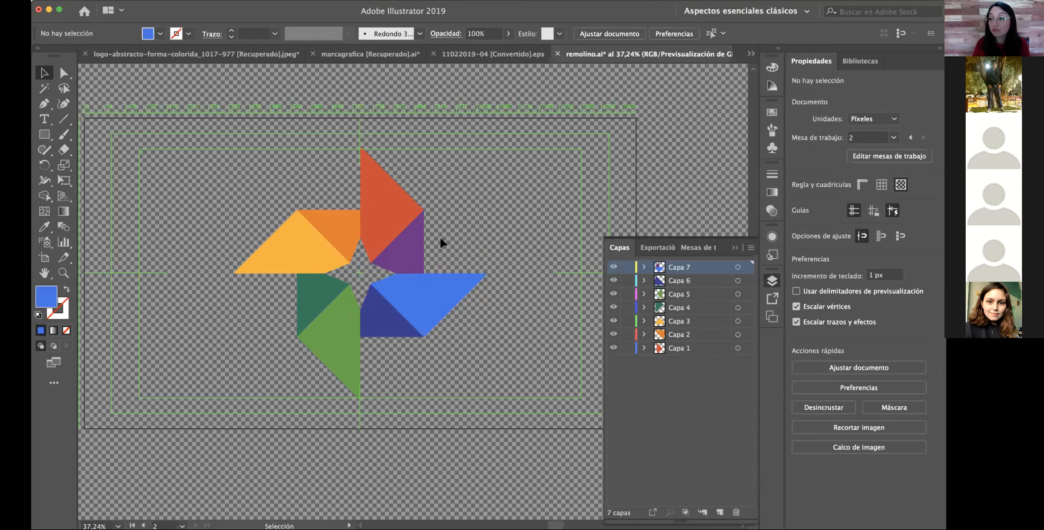
# - Cut the purple piece from Capa 7 and paste it in place on its own new layer
pyautogui.press('a')
pyautogui.click(413, 245)
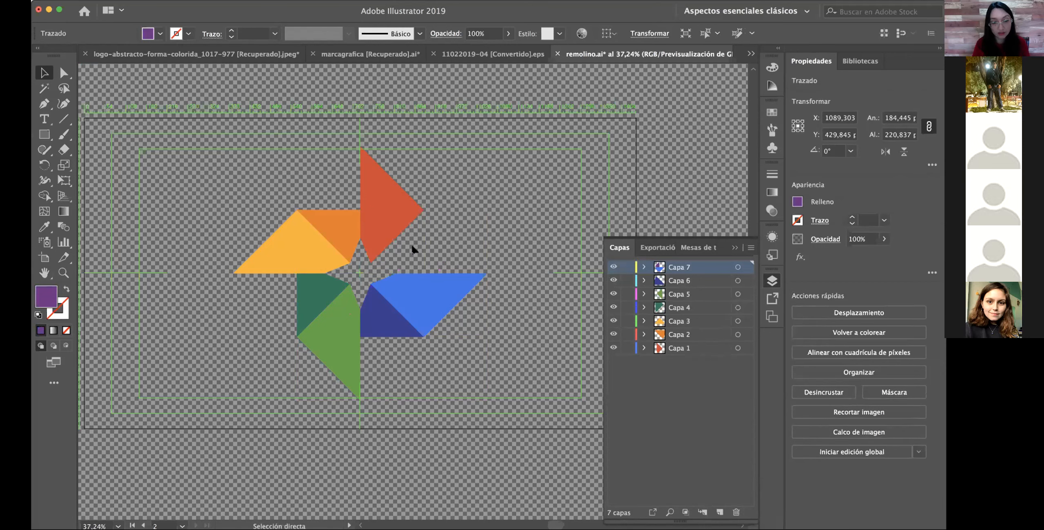
pyautogui.press('Delete')
pyautogui.click(719, 512)
pyautogui.press('v')
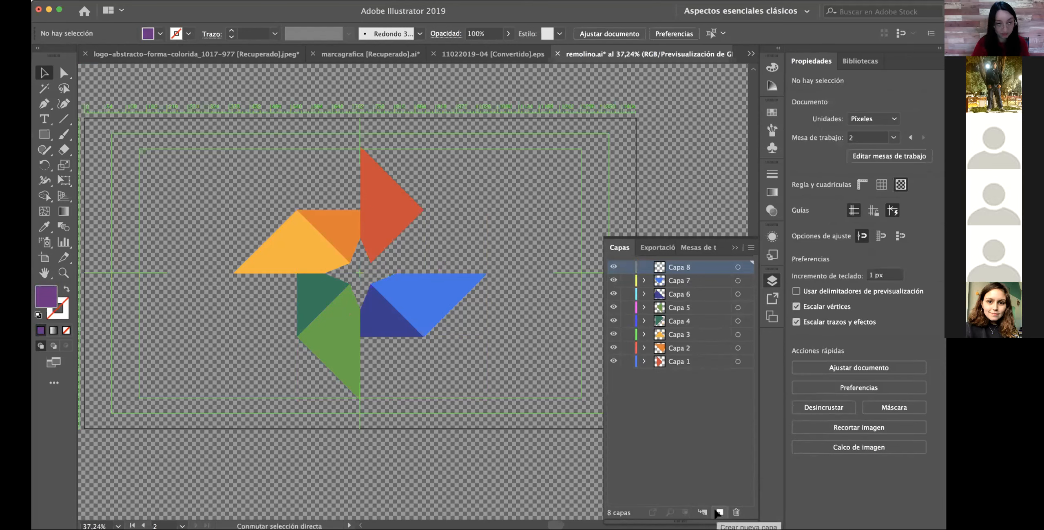
pyautogui.press('super+f')
pyautogui.click(511, 374)
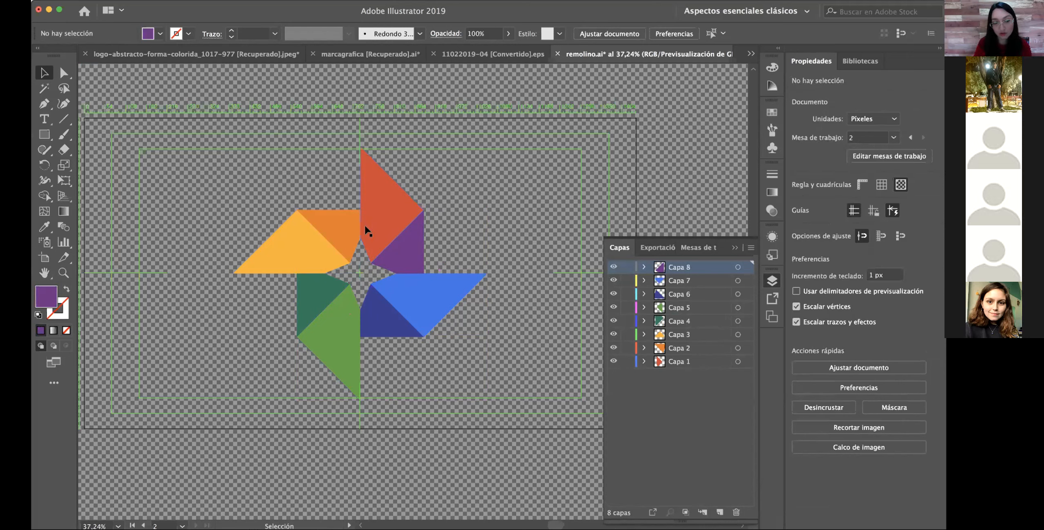
# - Select the pinwheel pieces one after another to check their layers, and save the document
pyautogui.click(320, 235)
pyautogui.click(306, 250)
pyautogui.click(320, 290)
pyautogui.click(337, 326)
pyautogui.click(403, 298)
pyautogui.click(509, 250)
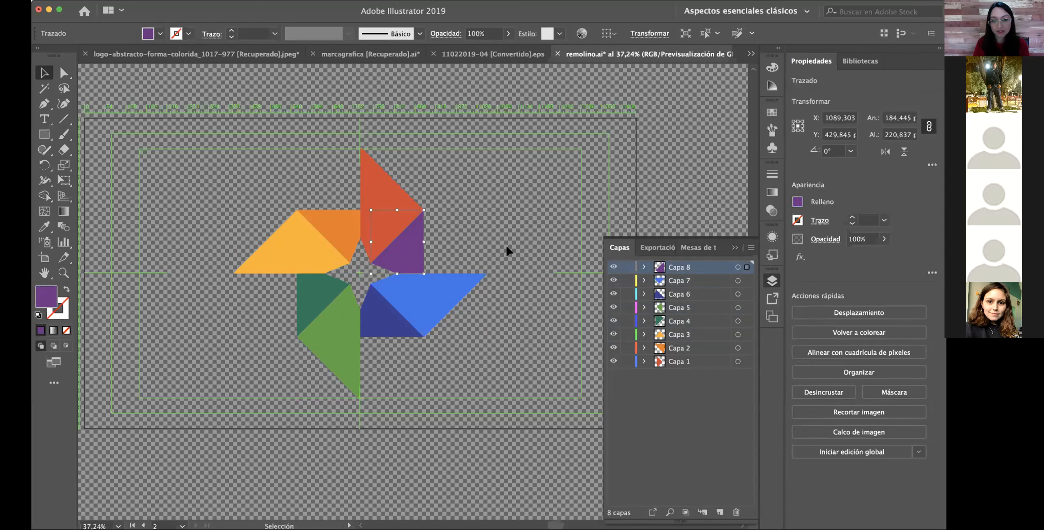
pyautogui.click(93, 0)
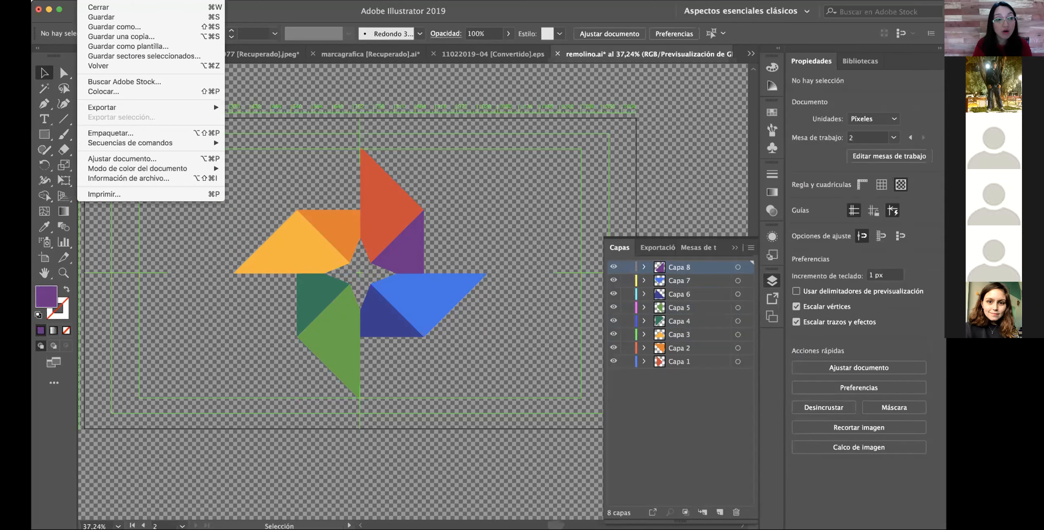
pyautogui.click(99, 15)
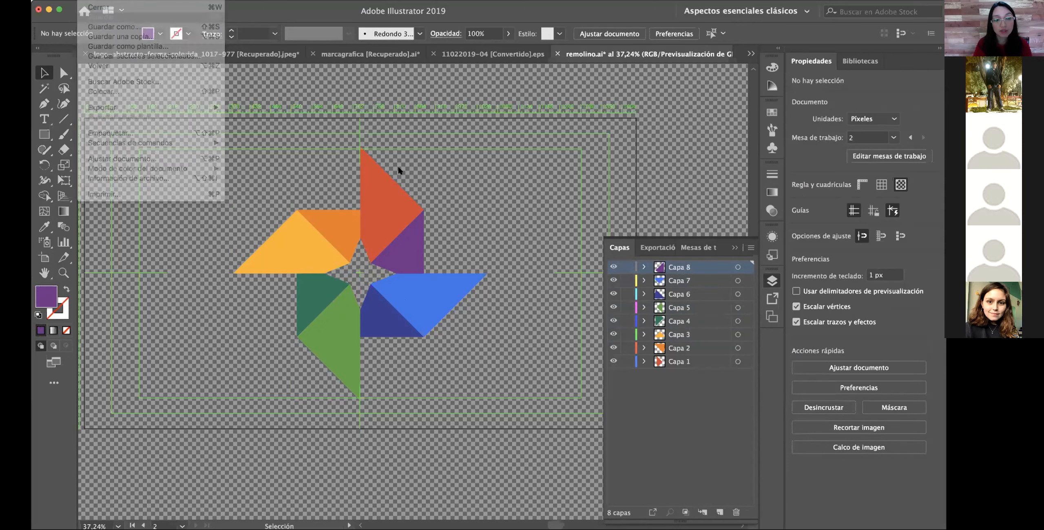
# - Rename the layers Capa 1, Capa 2 and Capa 3 as 1, 2 and 3
pyautogui.doubleClick(677, 361)
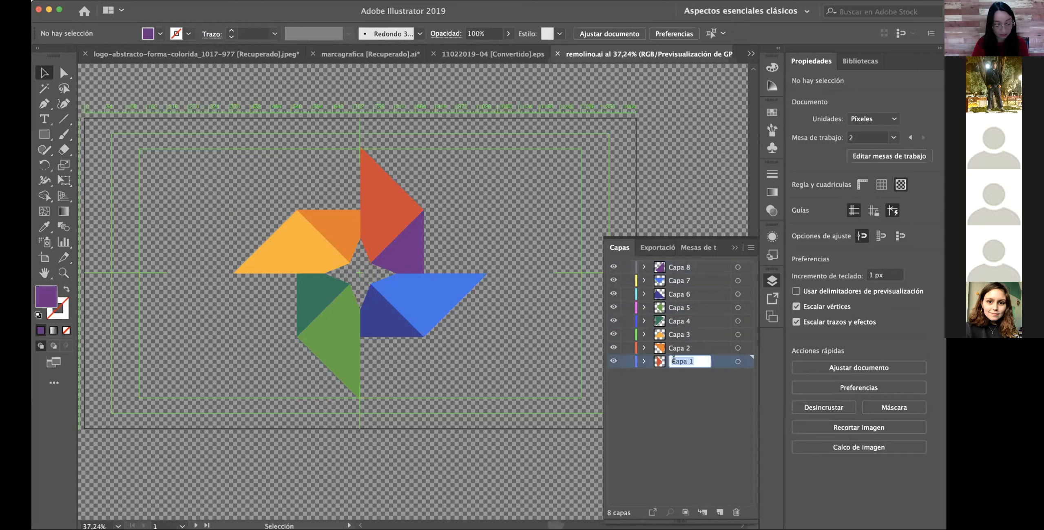
pyautogui.press('BackSpace')
pyautogui.write('1')
pyautogui.press('Return')
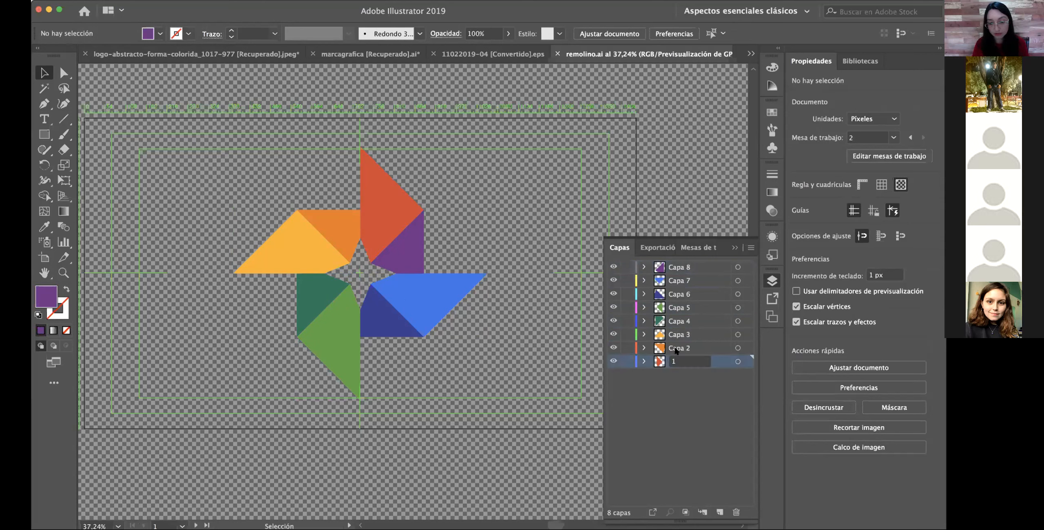
pyautogui.click(676, 348)
pyautogui.doubleClick(677, 348)
pyautogui.write('2')
pyautogui.press('Return')
pyautogui.doubleClick(675, 334)
pyautogui.write('3')
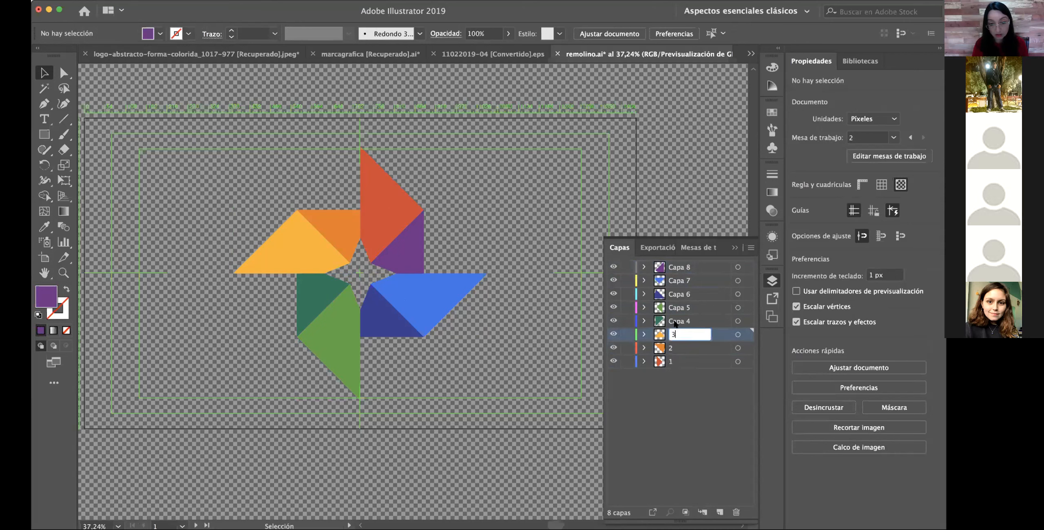
# - Rename the layers Capa 4, Capa 5, Capa 6 and Capa 7 as 4, 5, 6 and 7
pyautogui.doubleClick(676, 321)
pyautogui.write('4')
pyautogui.doubleClick(677, 307)
pyautogui.write('5')
pyautogui.doubleClick(678, 294)
pyautogui.write('6')
pyautogui.doubleClick(676, 279)
pyautogui.write('7')
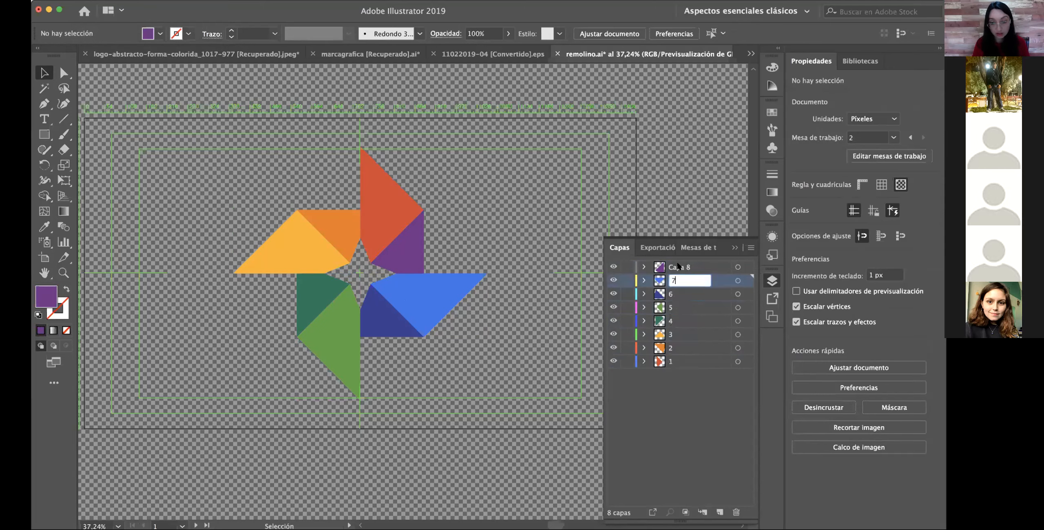
# - Rename the layer Capa 8 as 8 and save the document
pyautogui.doubleClick(677, 266)
pyautogui.write('8')
pyautogui.click(709, 393)
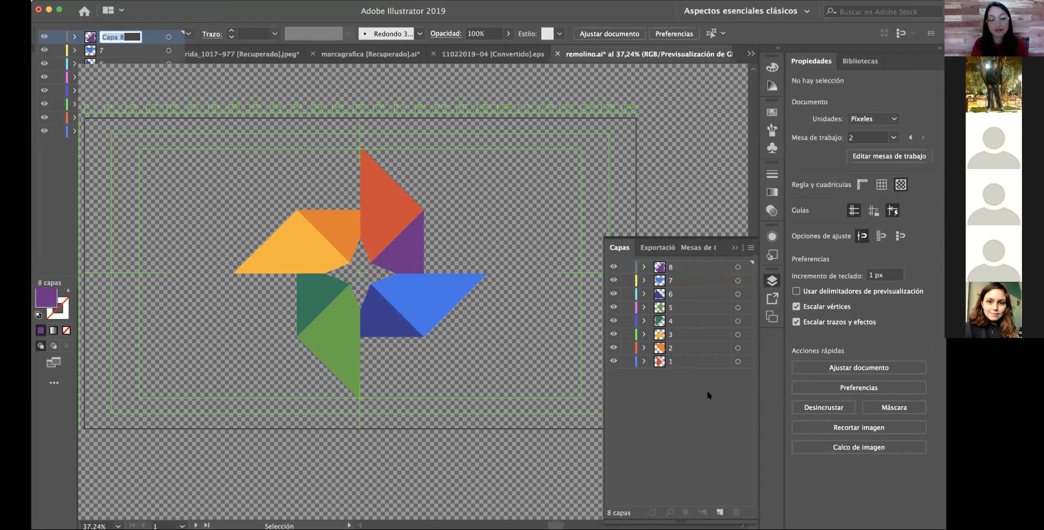
pyautogui.click(100, 1)
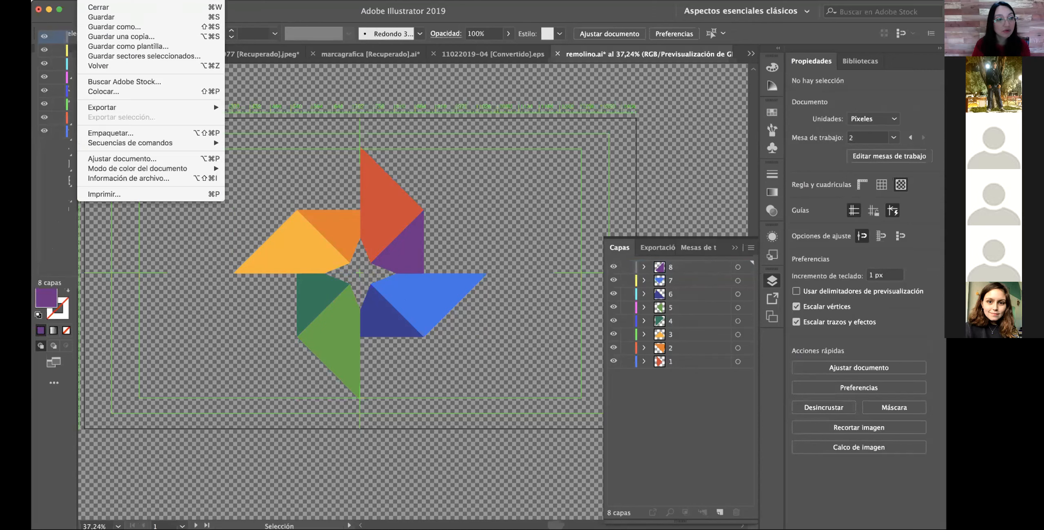
pyautogui.click(111, 20)
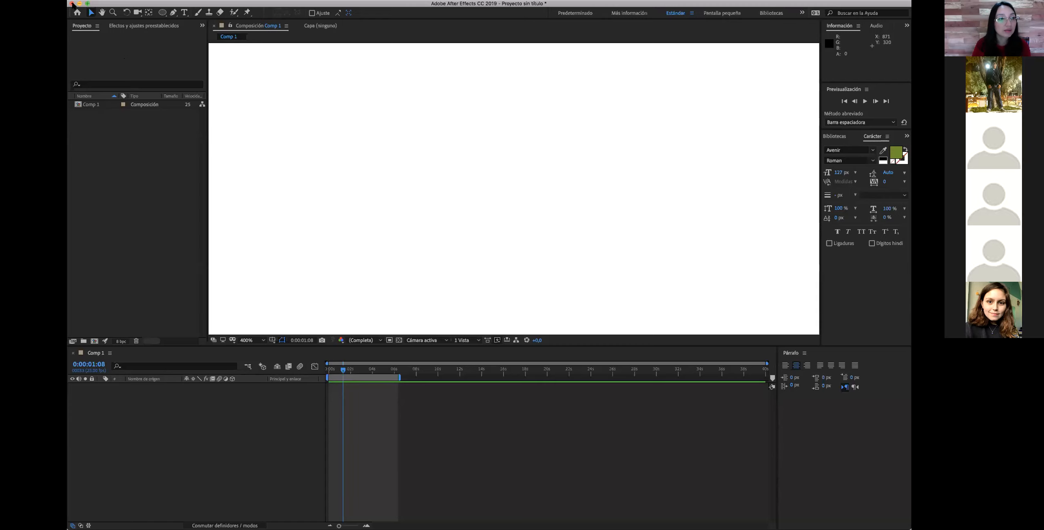
# - Switch to After Effects and create a new project without saving the current one
pyautogui.click(154, 5)
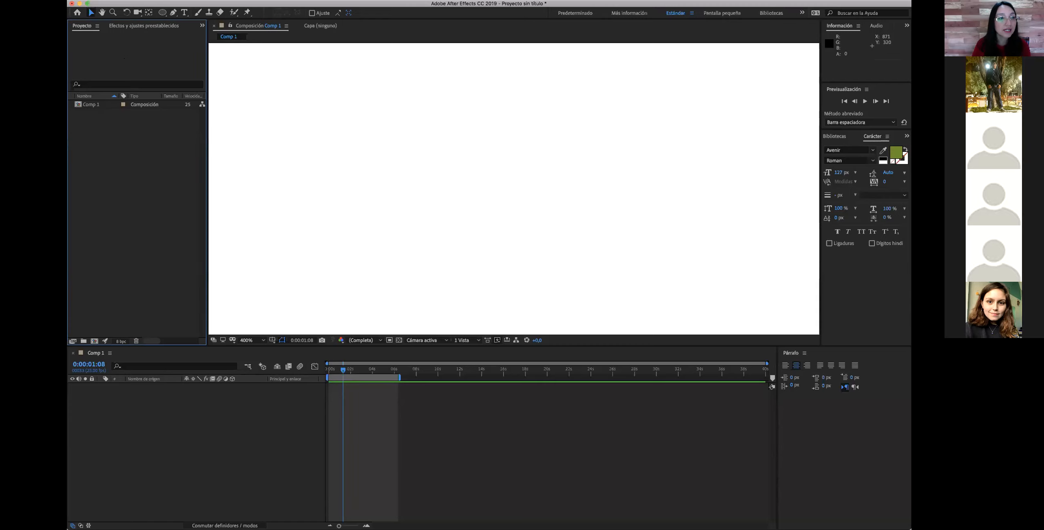
pyautogui.click(141, 1)
pyautogui.moveTo(149, 6)
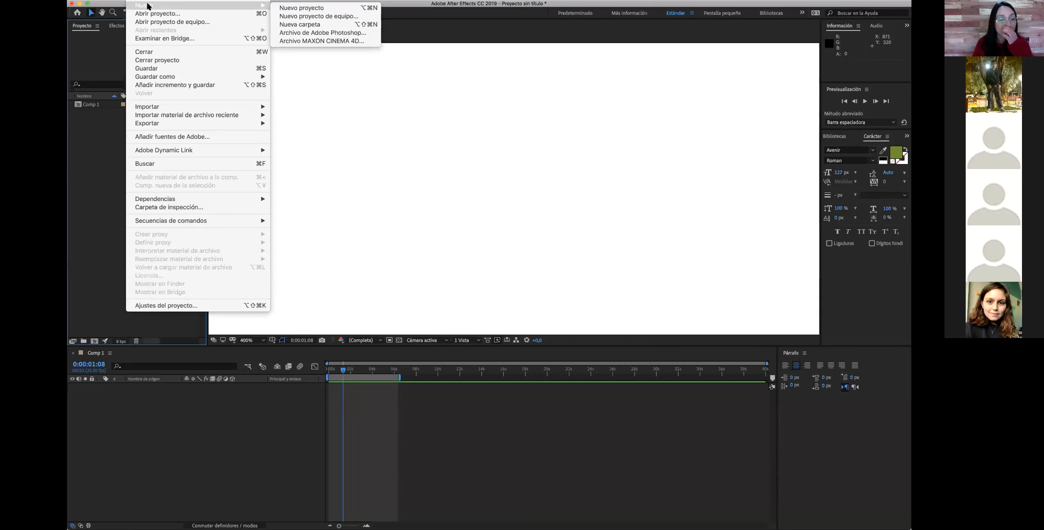
pyautogui.click(302, 8)
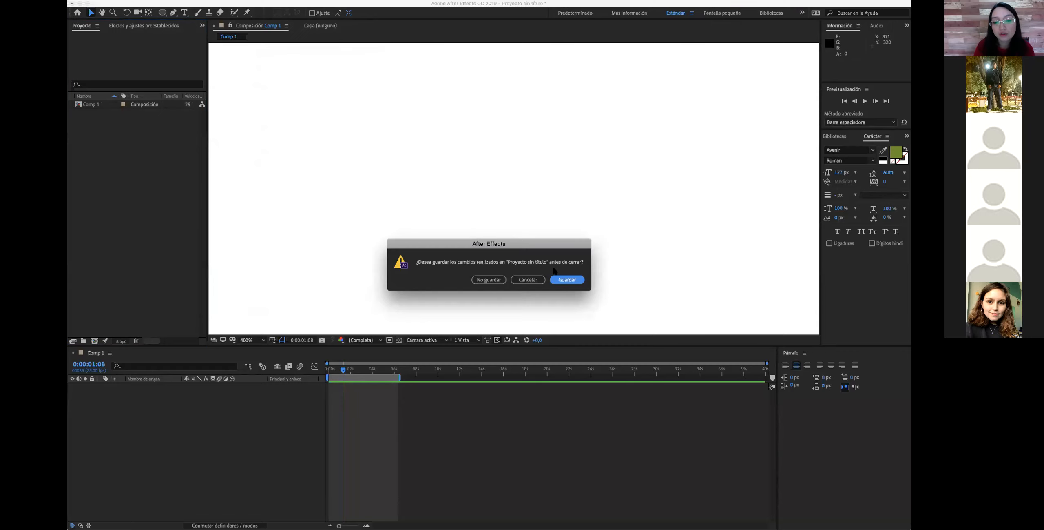
pyautogui.click(488, 280)
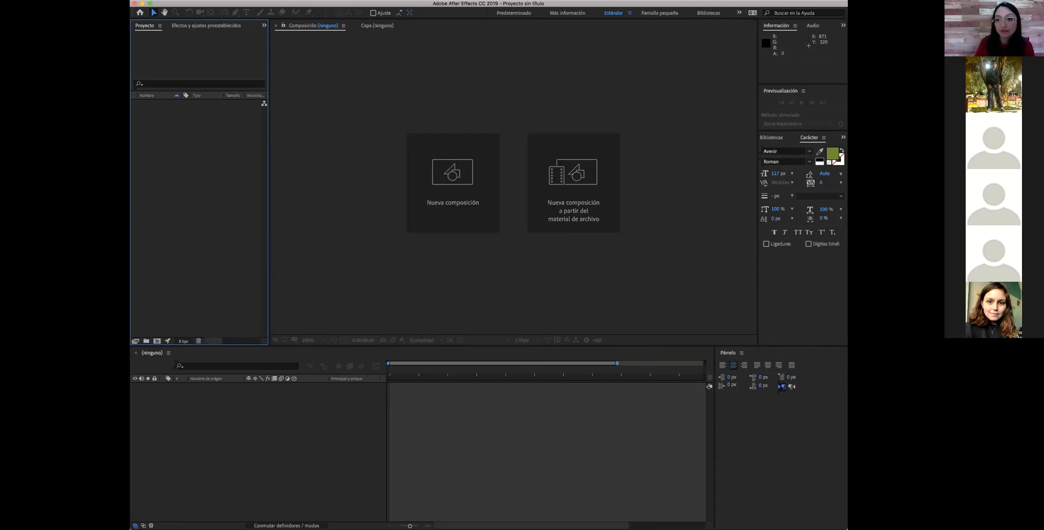
# - Look through the available workspaces, including Más información, Predeterminado and Pantalla pequeña, and return to Estándar
pyautogui.click(466, 27)
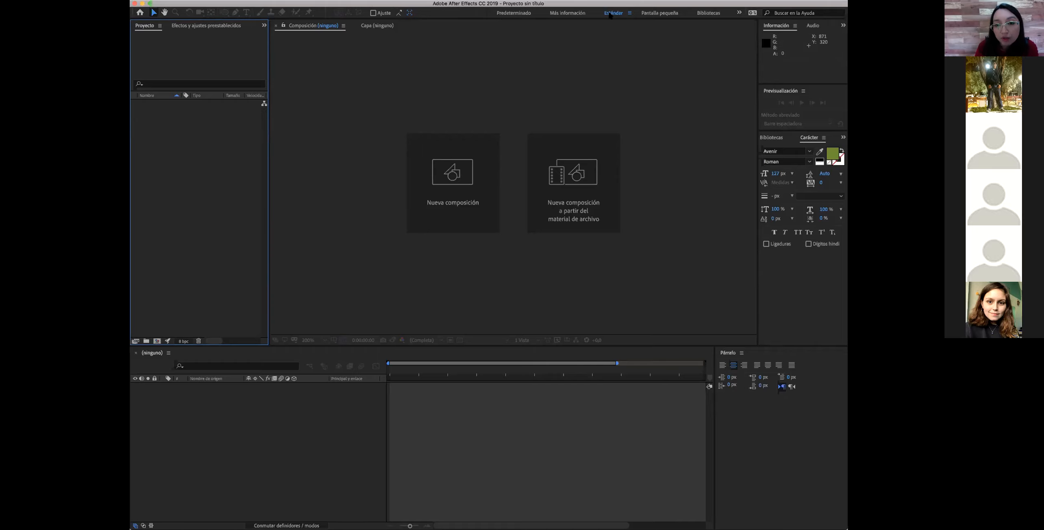
pyautogui.click(632, 13)
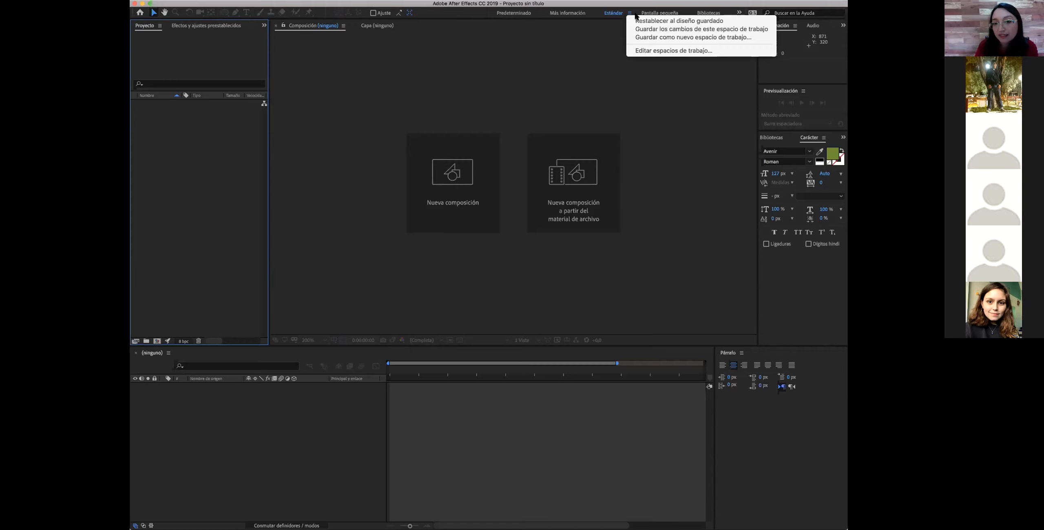
pyautogui.click(612, 14)
pyautogui.click(659, 15)
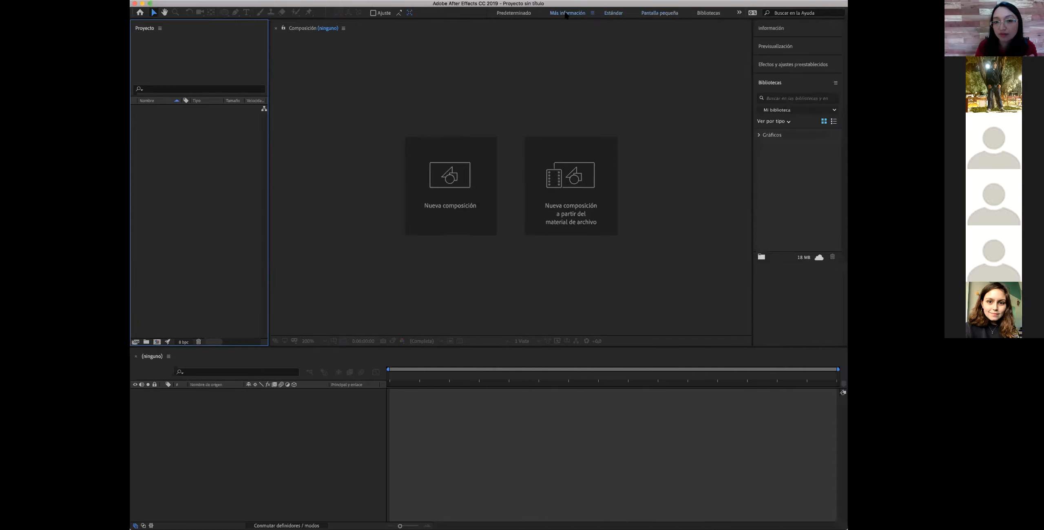
pyautogui.click(508, 11)
pyautogui.click(623, 13)
pyautogui.click(654, 13)
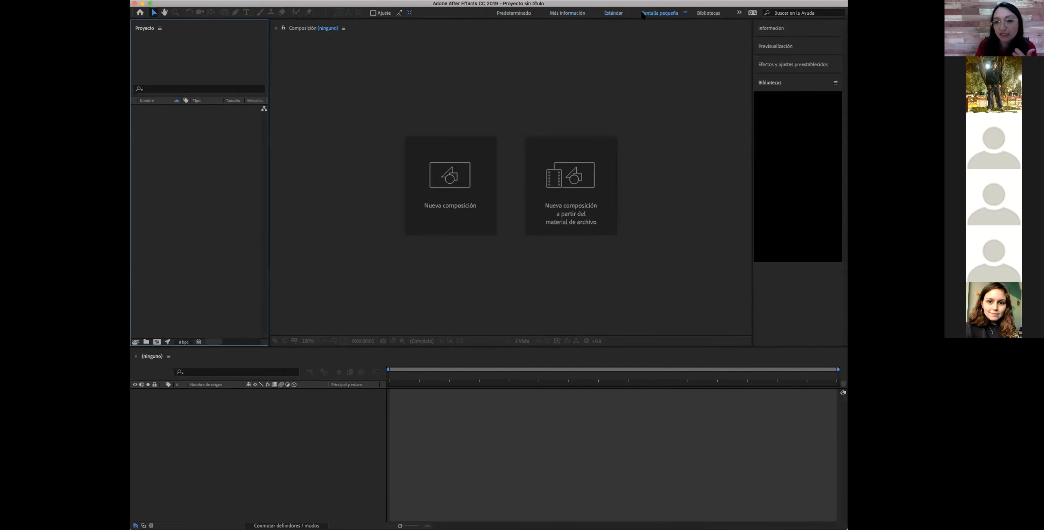
pyautogui.click(612, 16)
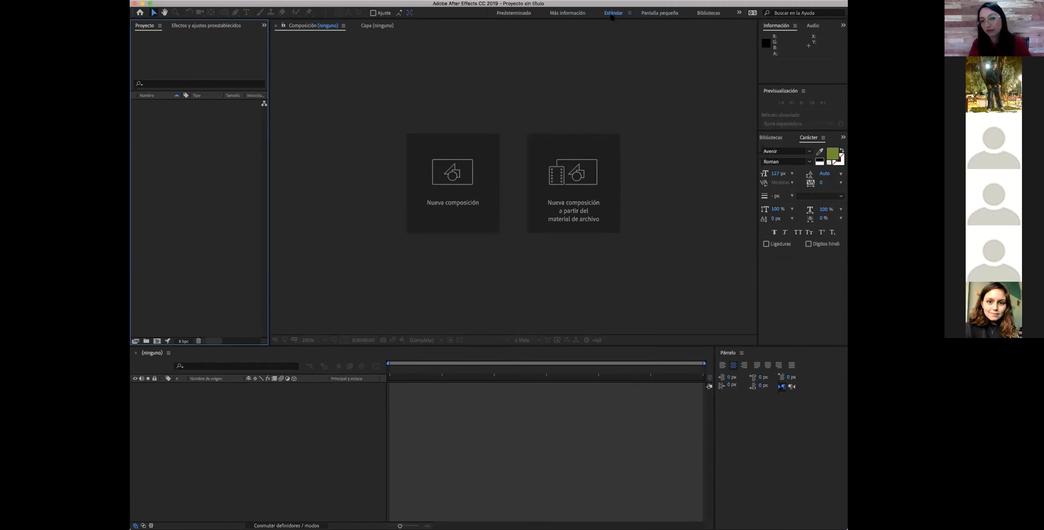
pyautogui.click(738, 13)
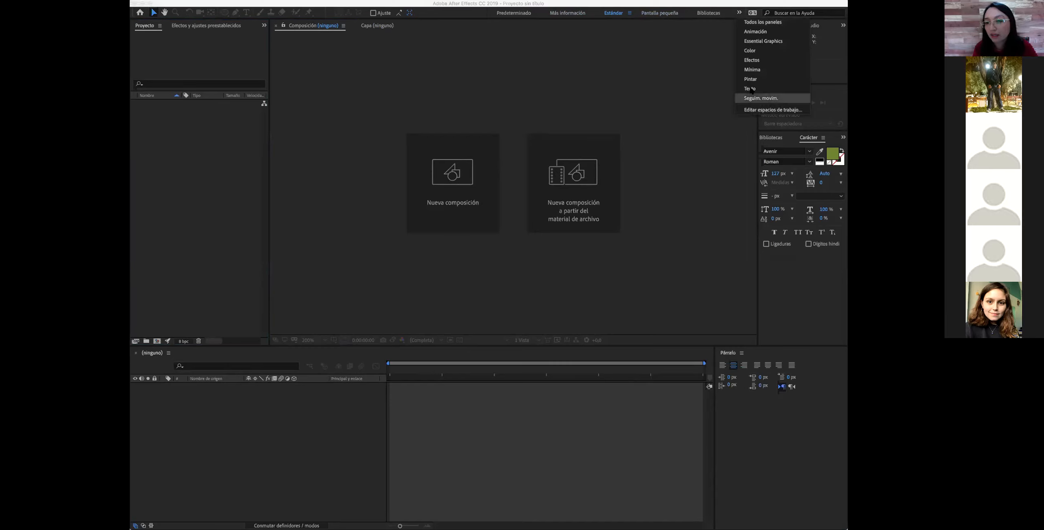
pyautogui.click(635, 43)
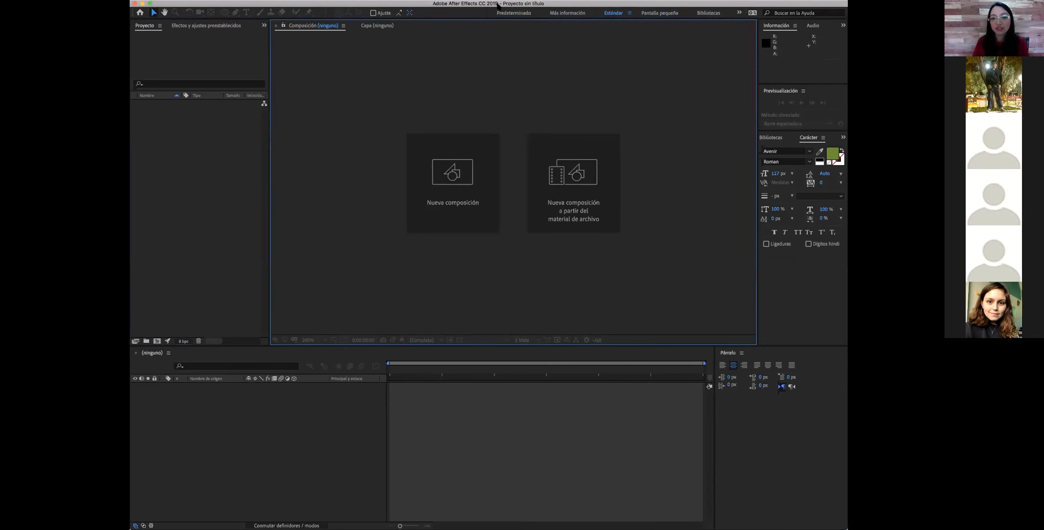
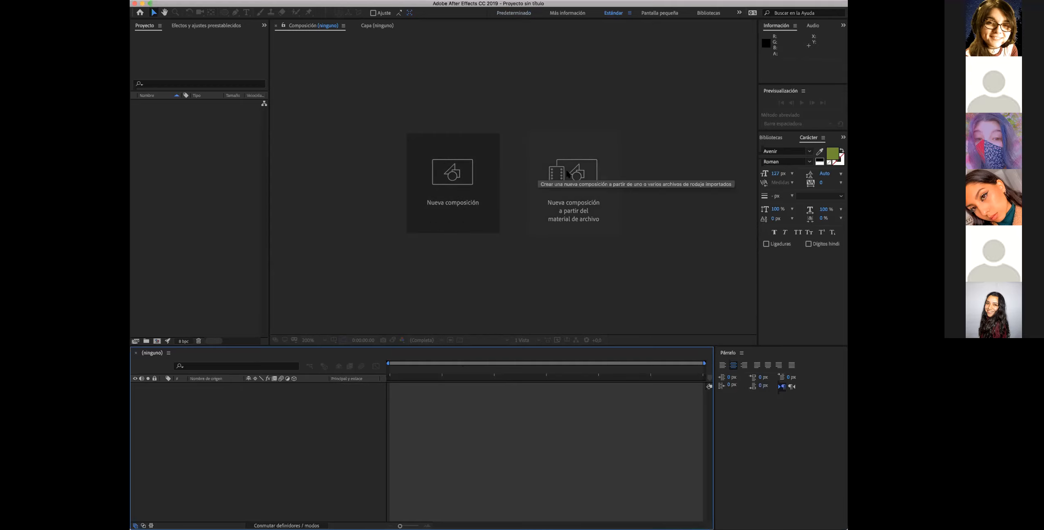
# - Create a composition from remolino.ai, importing it as Composición with footage dimensions set to Tamaño del documento
pyautogui.click(568, 174)
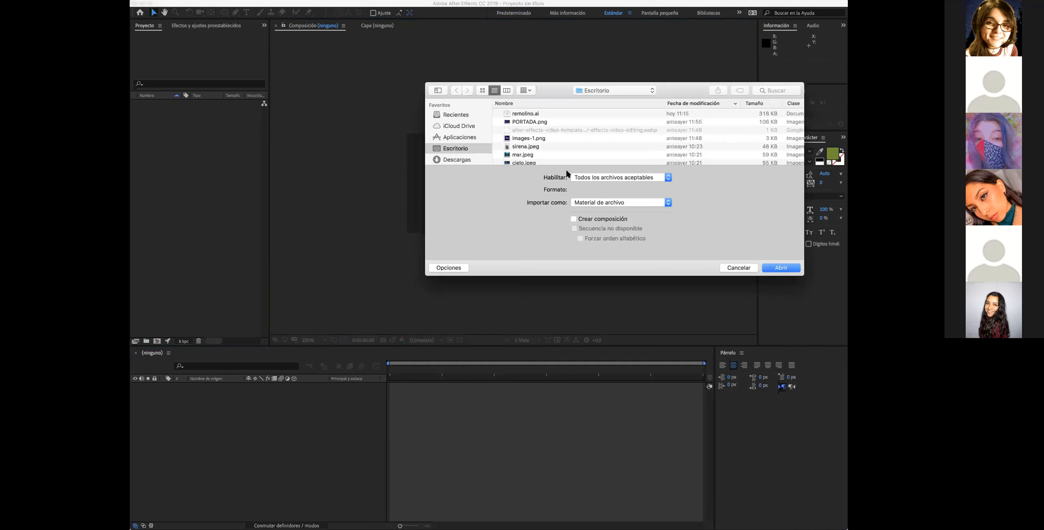
pyautogui.click(513, 116)
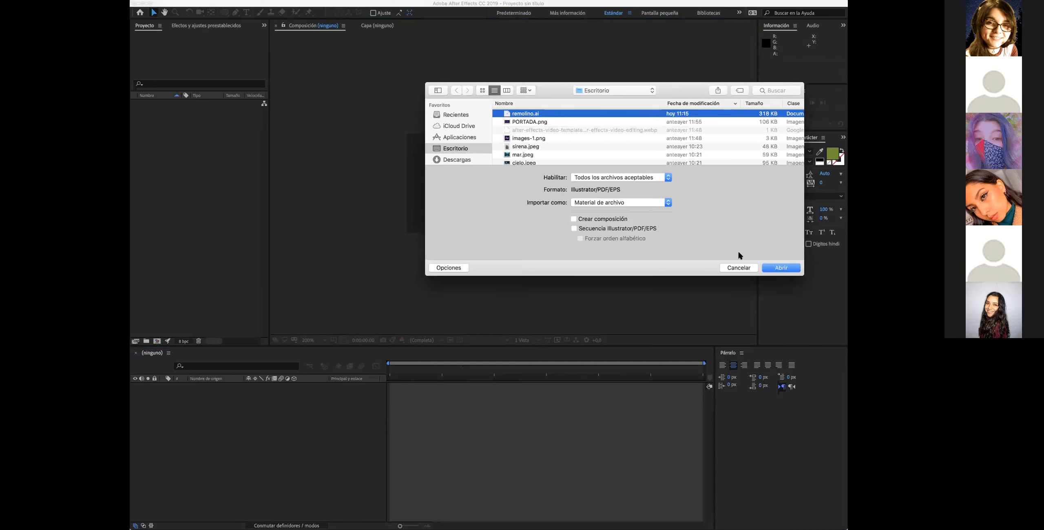
pyautogui.click(768, 268)
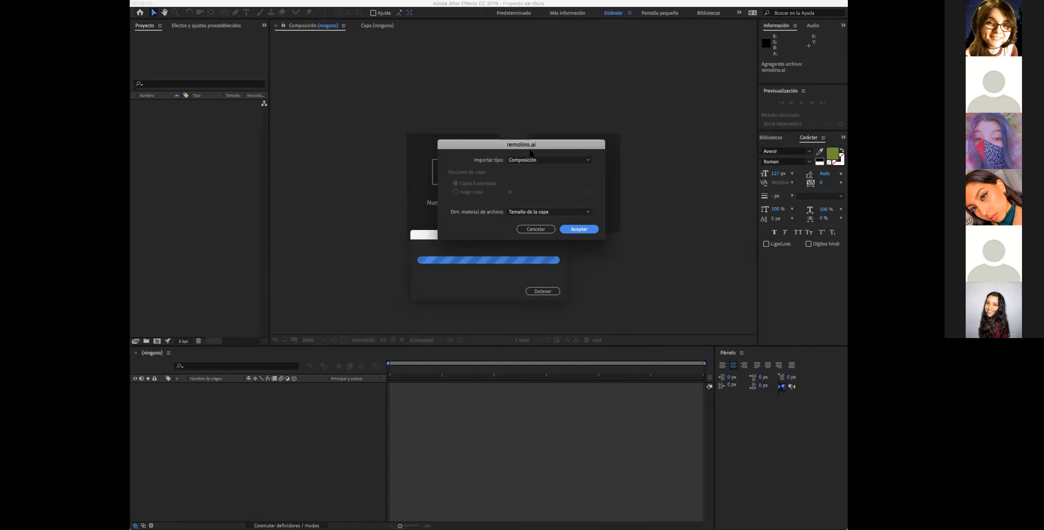
pyautogui.click(531, 160)
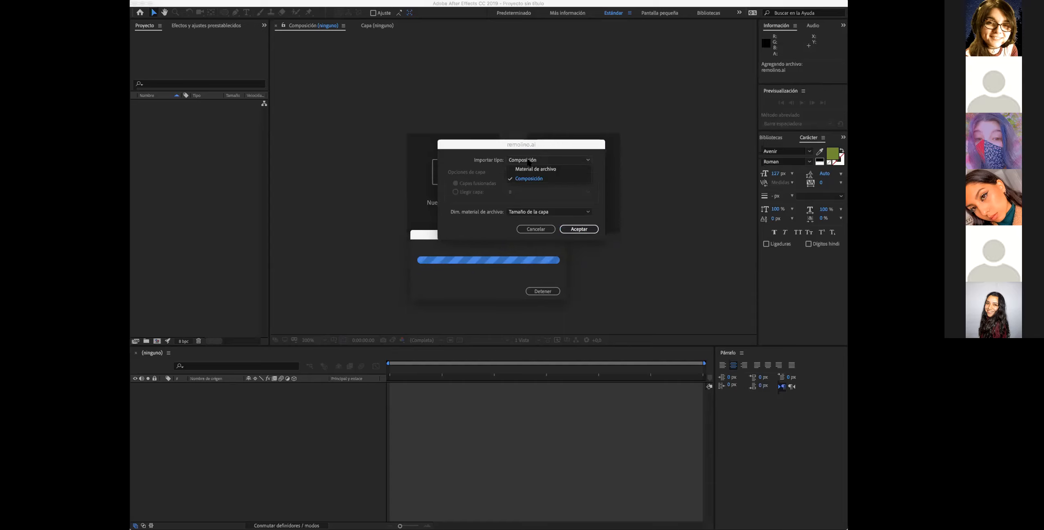
pyautogui.click(542, 178)
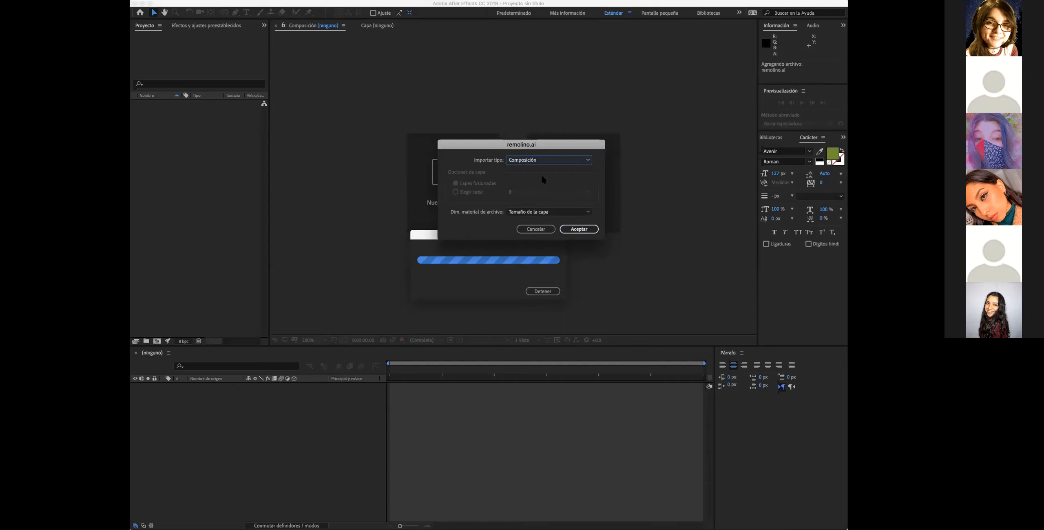
pyautogui.click(530, 212)
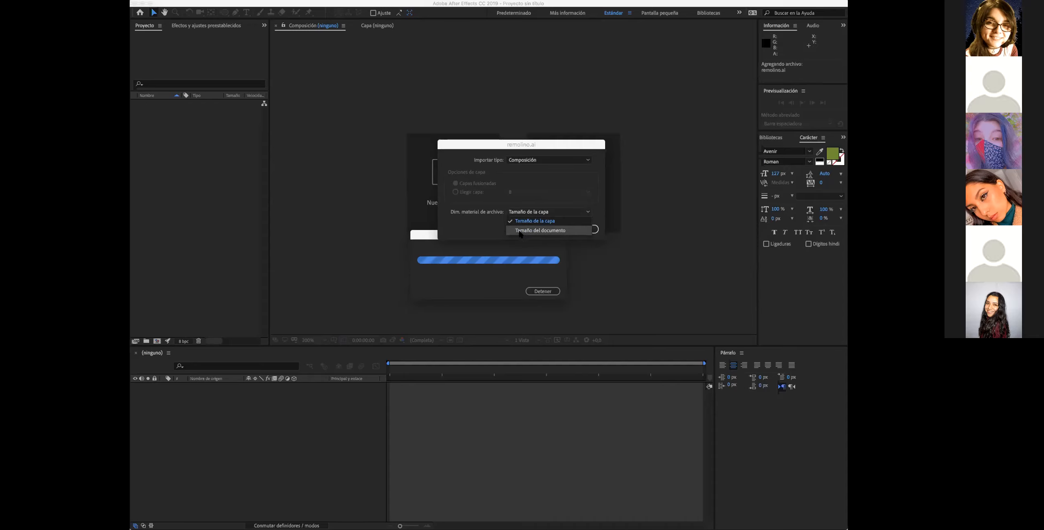
pyautogui.click(521, 231)
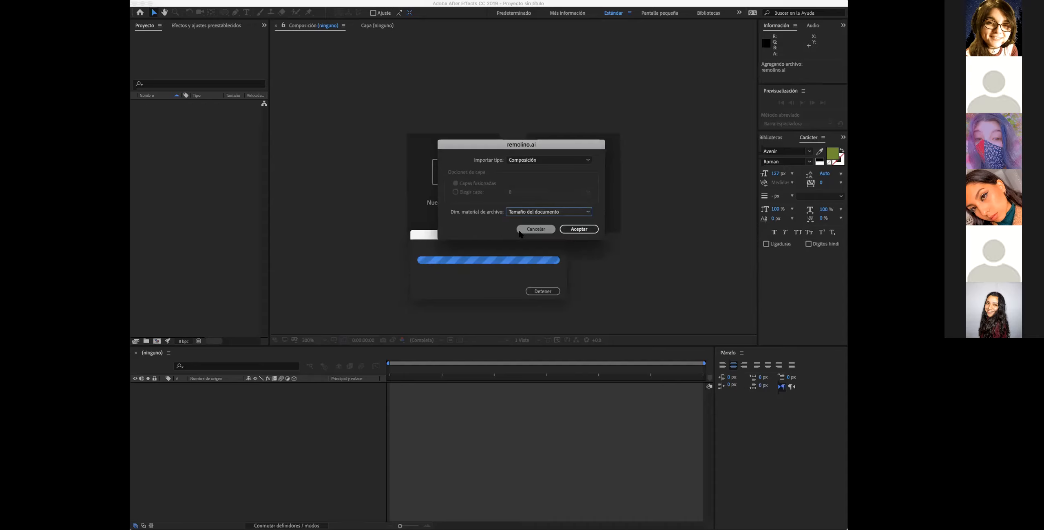
pyautogui.click(579, 231)
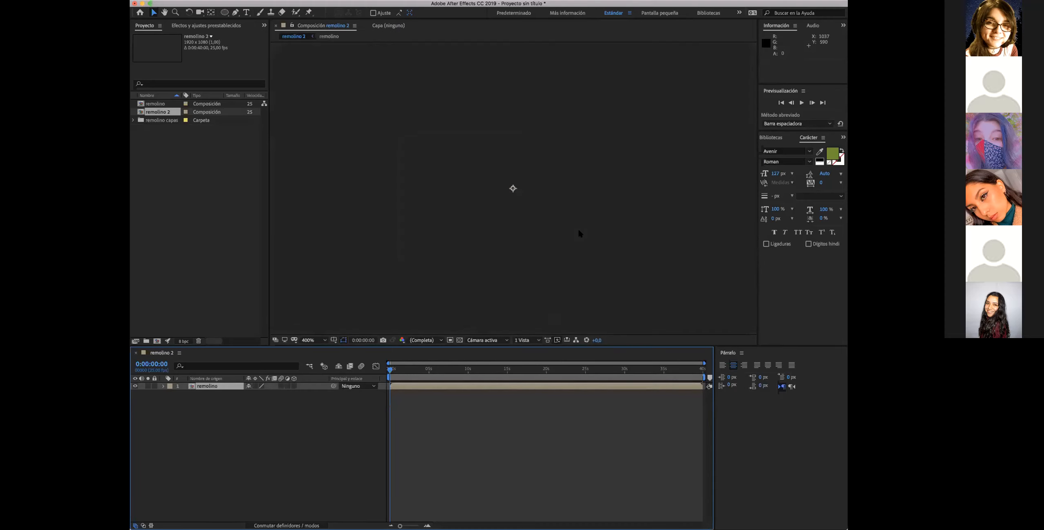
# - Restore the composition preview's refresh and enlarge the application window to fill the screen
pyautogui.press('capslock')
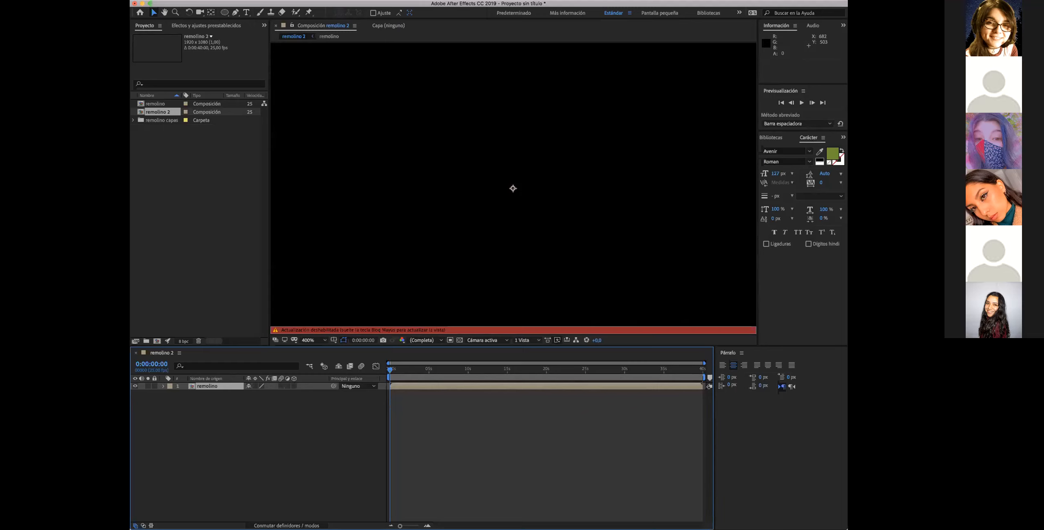
pyautogui.click(179, 150)
pyautogui.press('capslock')
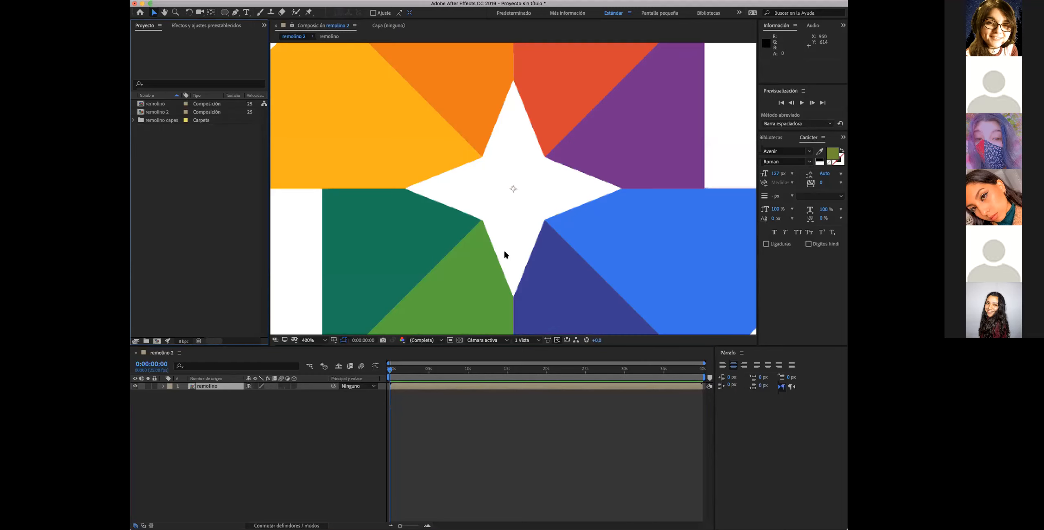
pyautogui.moveTo(501, 250); pyautogui.dragTo(454, 224)
pyautogui.moveTo(563, 160); pyautogui.dragTo(436, 254)
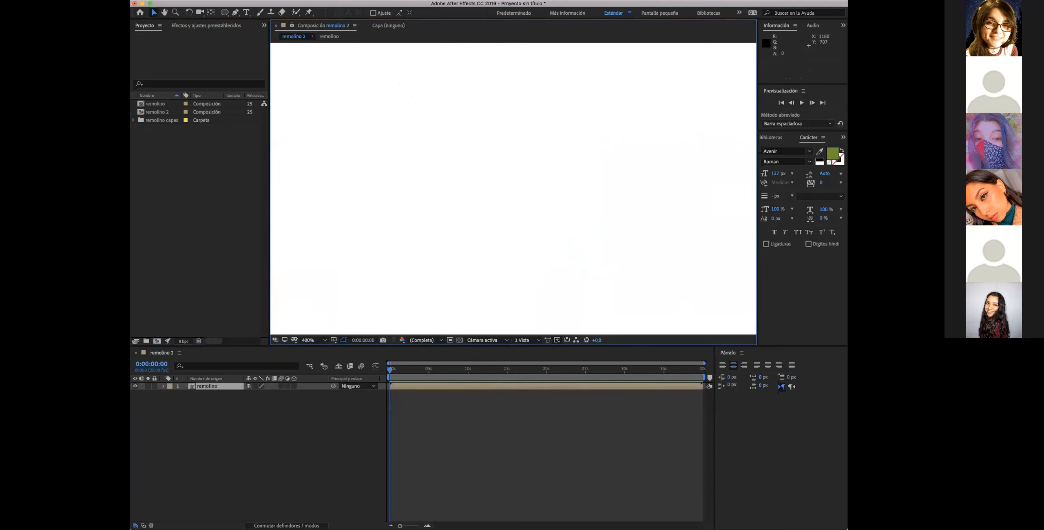
pyautogui.click(150, 3)
pyautogui.moveTo(266, 271); pyautogui.dragTo(389, 91)
pyautogui.click(348, 339)
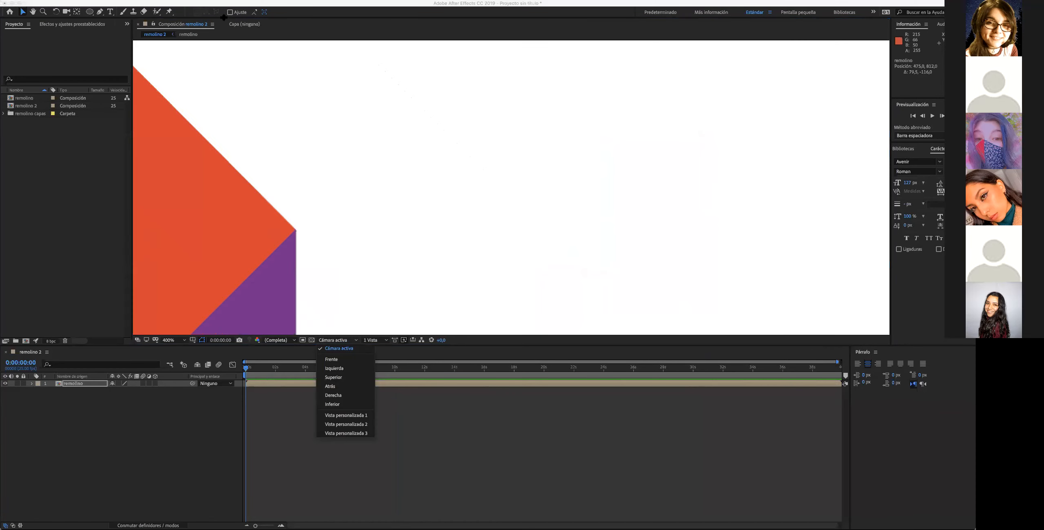
# - Move the remolino layer back to the center of the remolino 2 frame, with the view at 50%
pyautogui.click(43, 11)
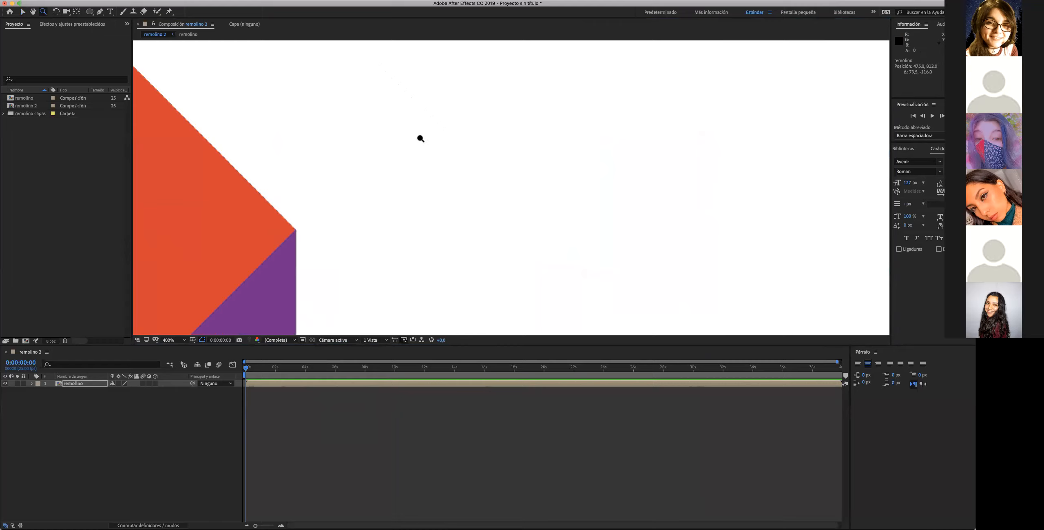
pyautogui.keyDown('alt'); pyautogui.click(425, 203); pyautogui.keyUp('alt')
pyautogui.keyDown('alt'); pyautogui.click(429, 204); pyautogui.keyUp('alt')
pyautogui.keyDown('alt'); pyautogui.click(429, 207); pyautogui.keyUp('alt')
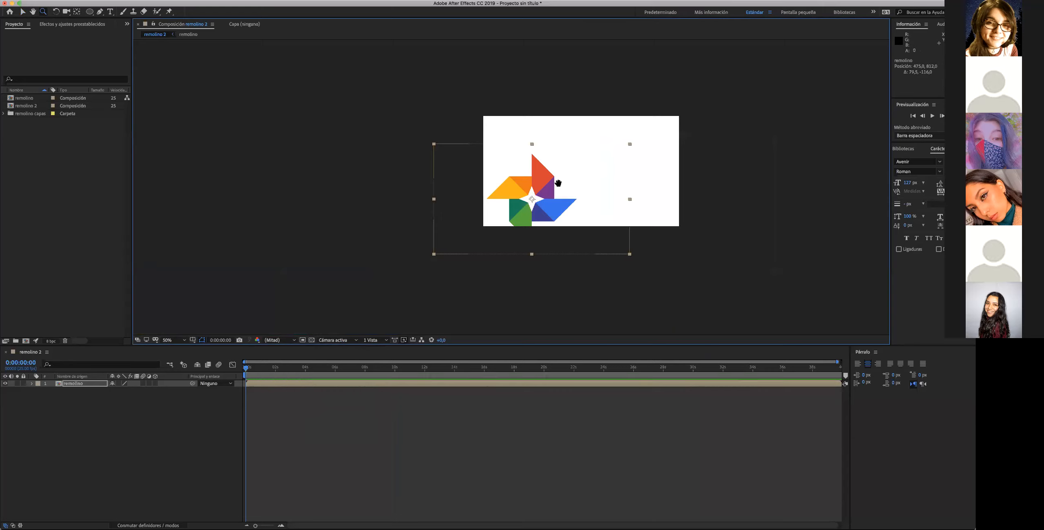
pyautogui.moveTo(558, 183); pyautogui.dragTo(382, 186)
pyautogui.click(23, 12)
pyautogui.moveTo(363, 212); pyautogui.dragTo(394, 184)
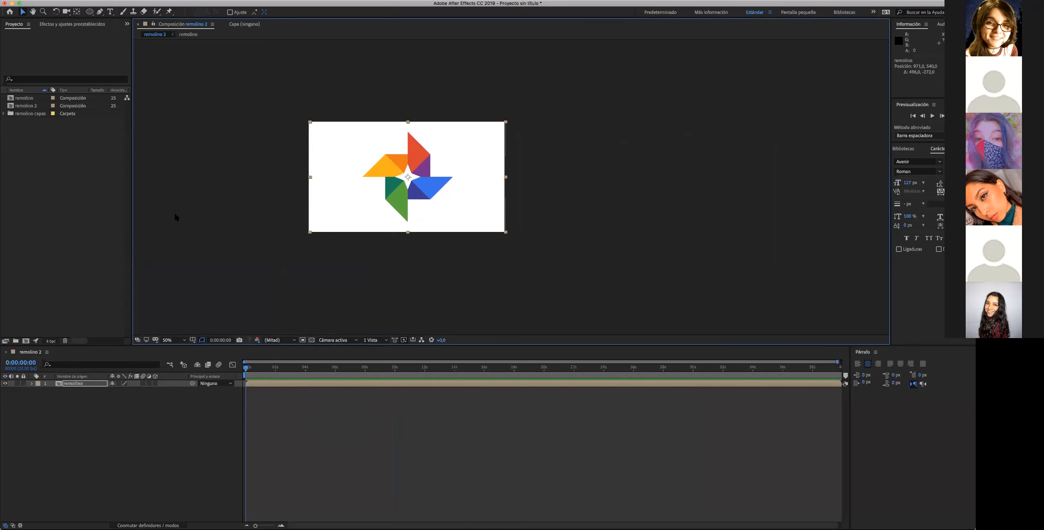
pyautogui.click(175, 212)
# - Compare the remolino and remolino 2 compositions and examine the files inside the remolino capas folder
pyautogui.click(24, 106)
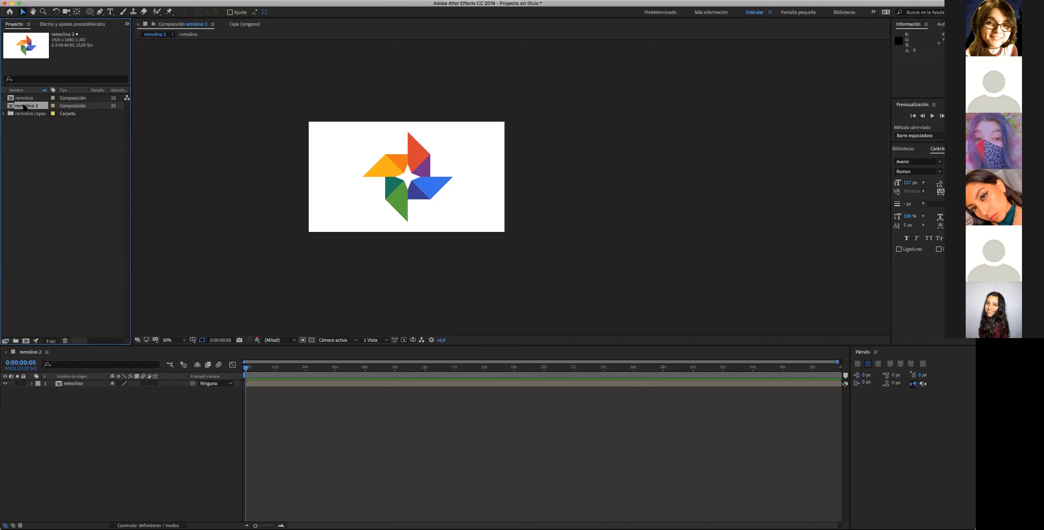
pyautogui.click(21, 99)
pyautogui.click(25, 107)
pyautogui.click(13, 99)
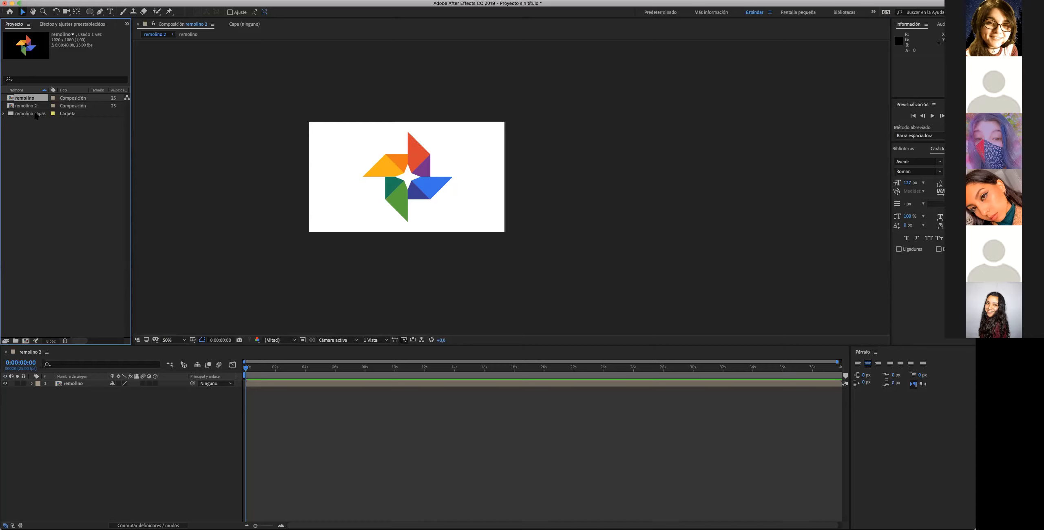
pyautogui.click(4, 114)
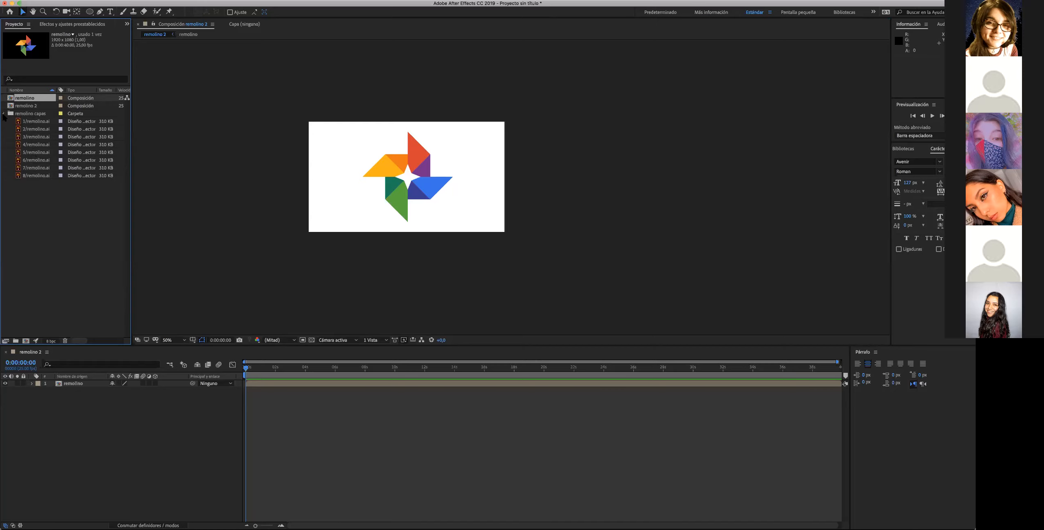
pyautogui.click(4, 114)
pyautogui.click(111, 308)
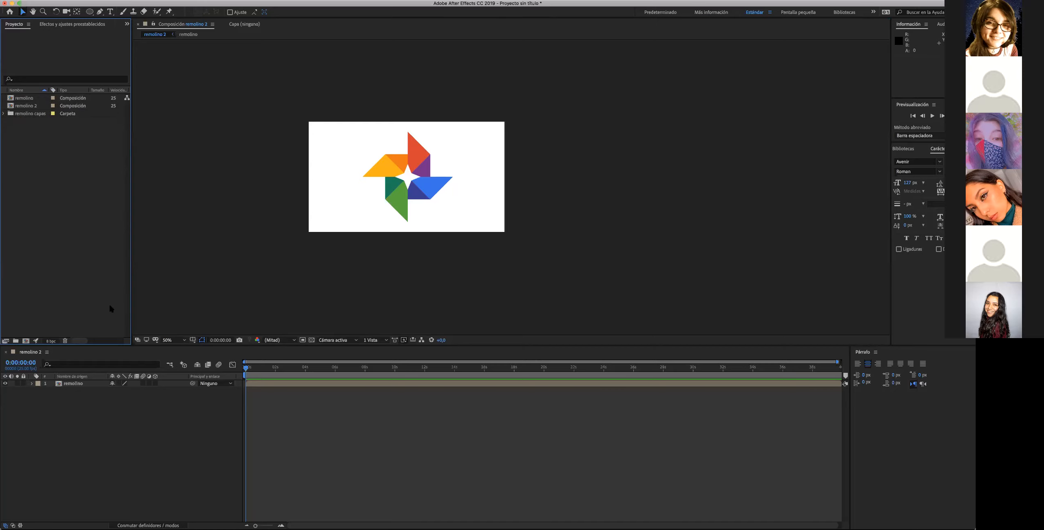
# - Add the contents of the remolino capas folder to the remolino 2 timeline and undo the addition
pyautogui.click(82, 380)
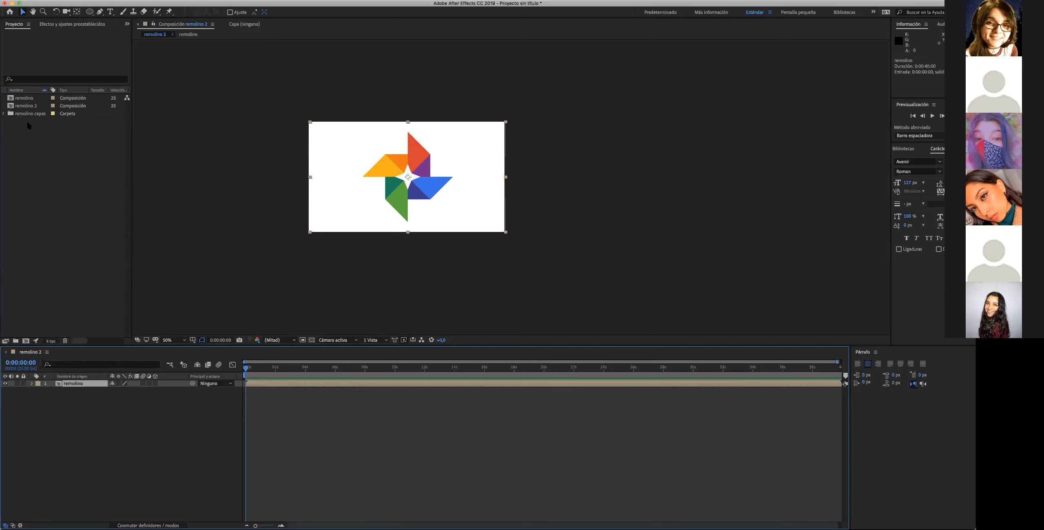
pyautogui.click(25, 114)
pyautogui.moveTo(25, 116); pyautogui.dragTo(90, 411)
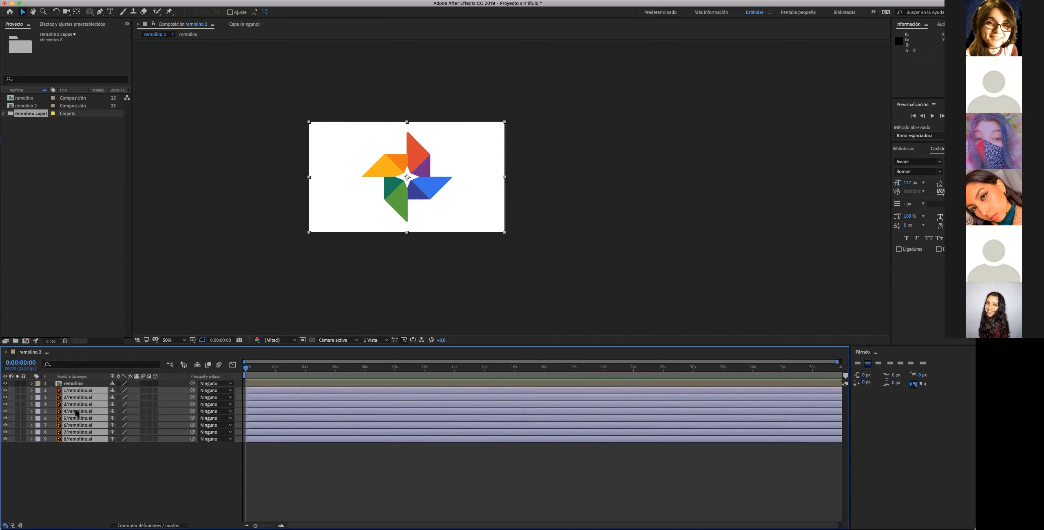
pyautogui.press('super+z')
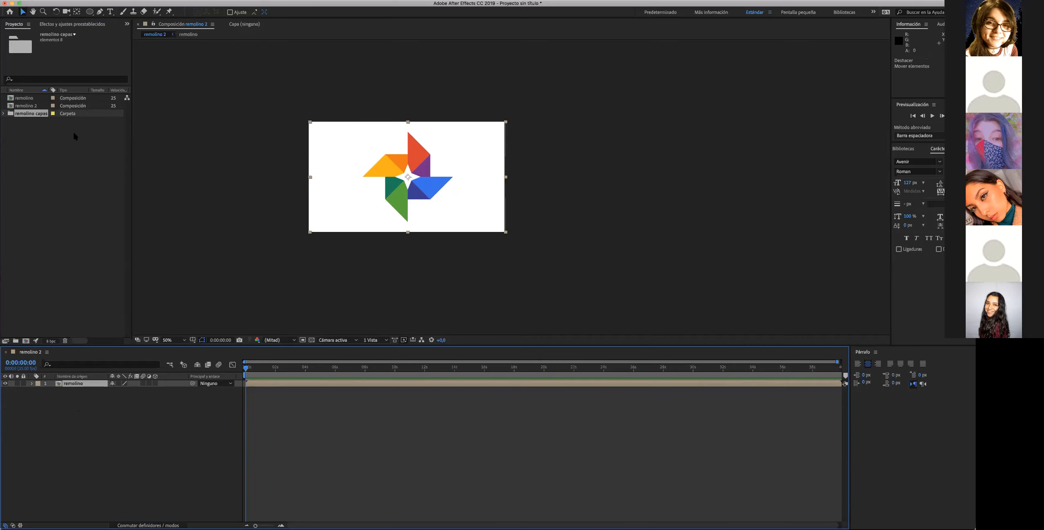
# - Open the remolino composition and check its numbered layers in the timeline
pyautogui.click(25, 98)
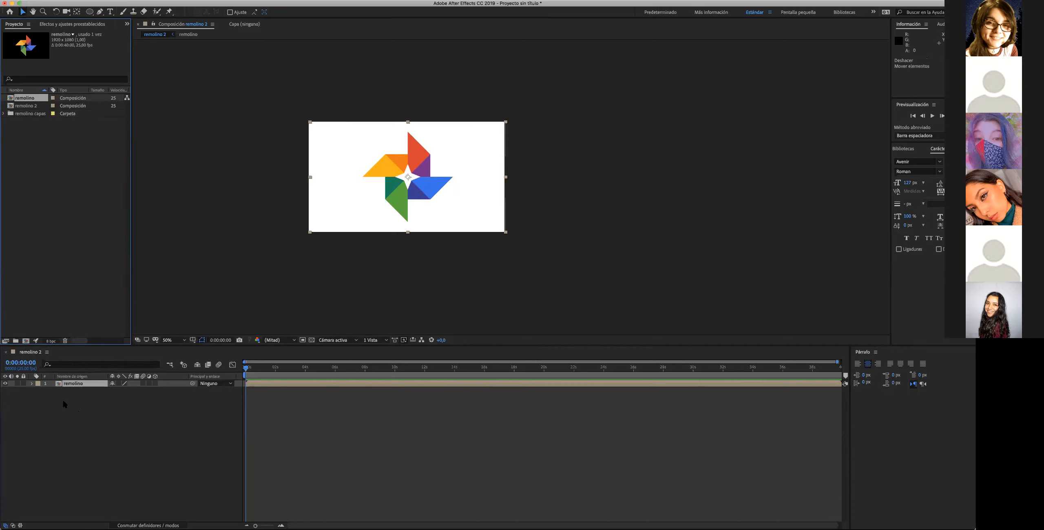
pyautogui.moveTo(21, 102)
pyautogui.mouseDown()
pyautogui.moveTo(72, 387)
pyautogui.moveTo(35, 102)
pyautogui.moveTo(25, 100)
pyautogui.mouseUp()
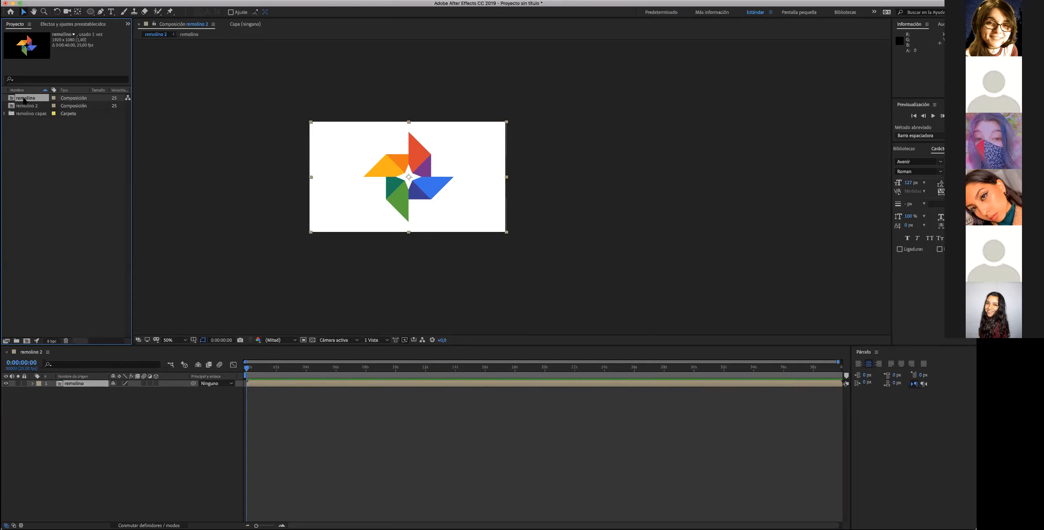
pyautogui.doubleClick(24, 100)
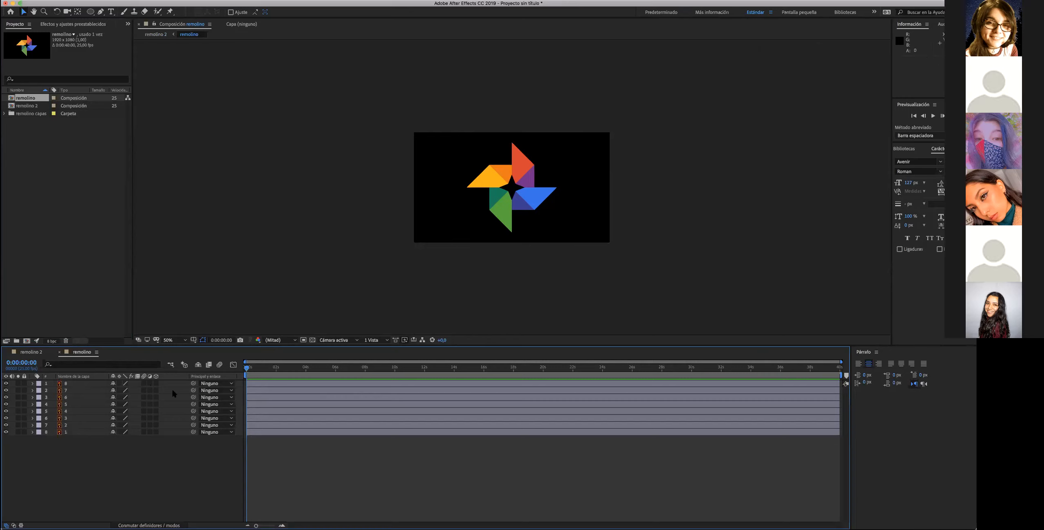
pyautogui.click(287, 398)
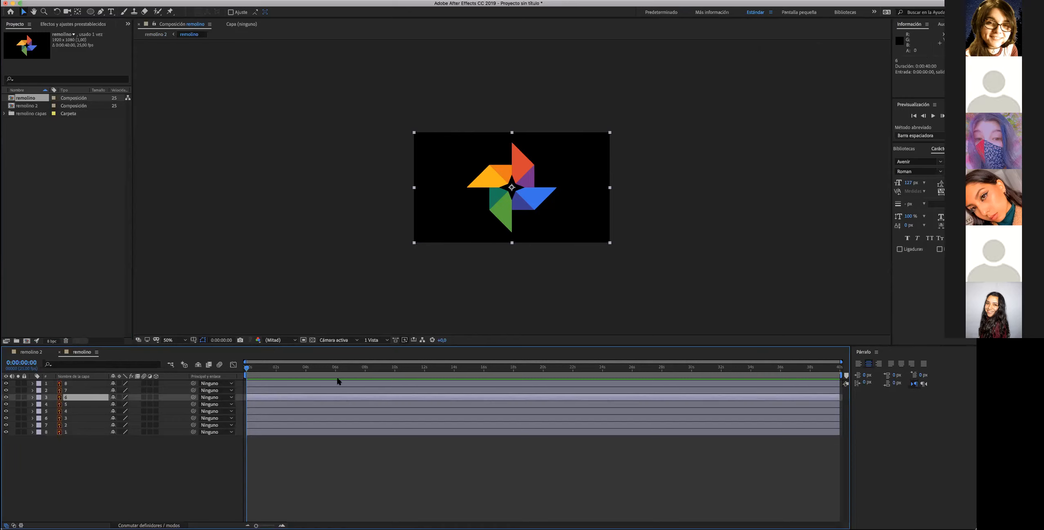
pyautogui.click(465, 268)
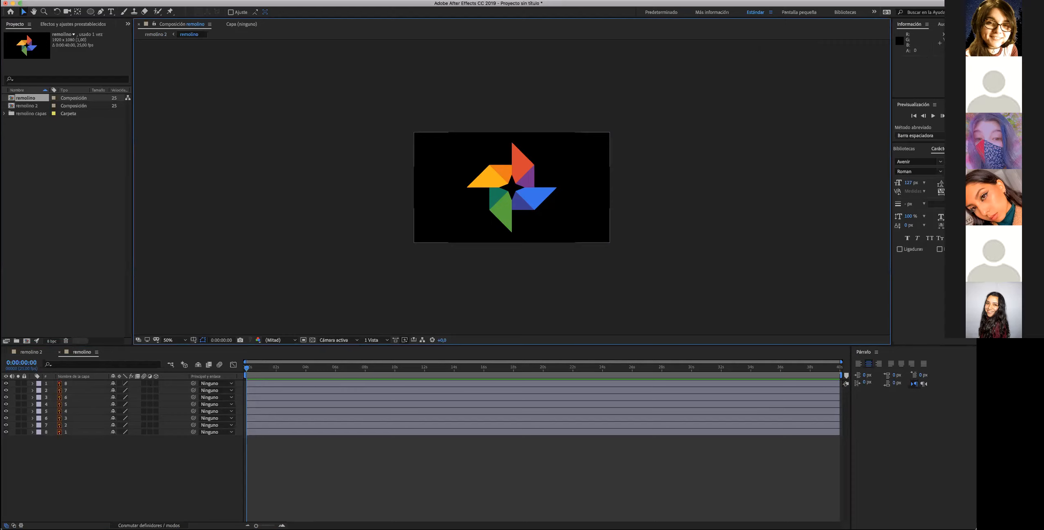
# - Try moving separate logo pieces, placing layer 8's purple piece above the orange one and the light blue piece outside the frame
pyautogui.click(505, 217)
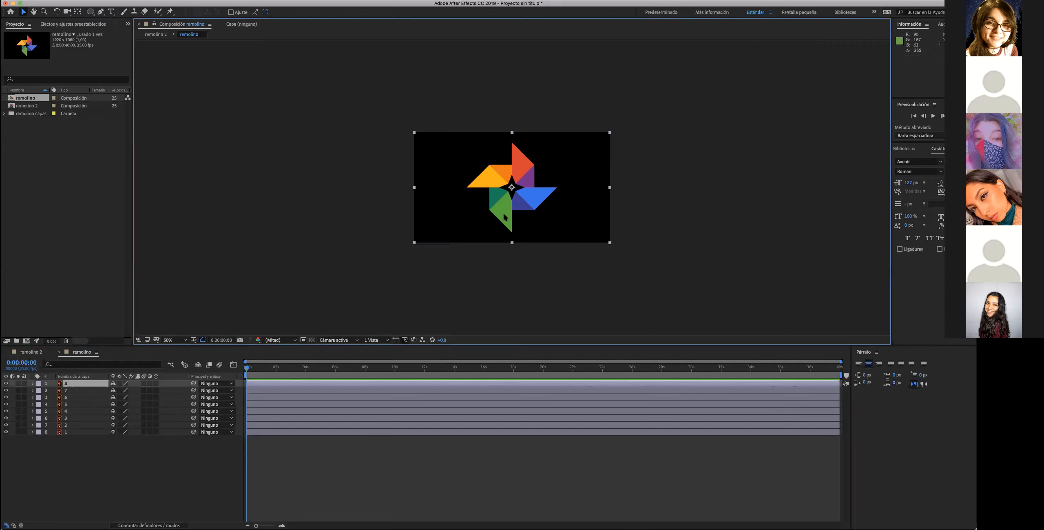
pyautogui.moveTo(505, 217); pyautogui.dragTo(505, 237)
pyautogui.moveTo(527, 201); pyautogui.dragTo(564, 165)
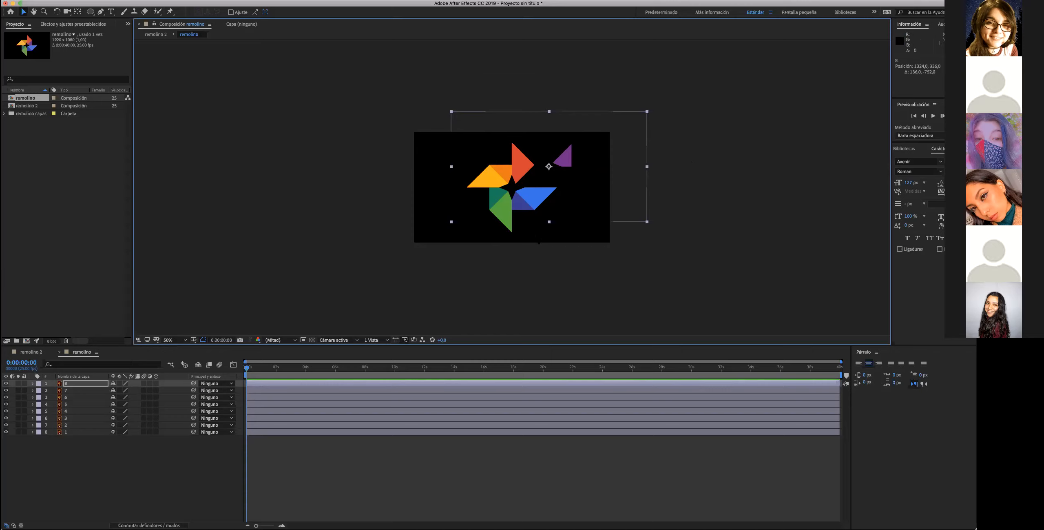
pyautogui.click(533, 204)
pyautogui.moveTo(533, 204); pyautogui.dragTo(483, 248)
pyautogui.moveTo(563, 157); pyautogui.dragTo(496, 149)
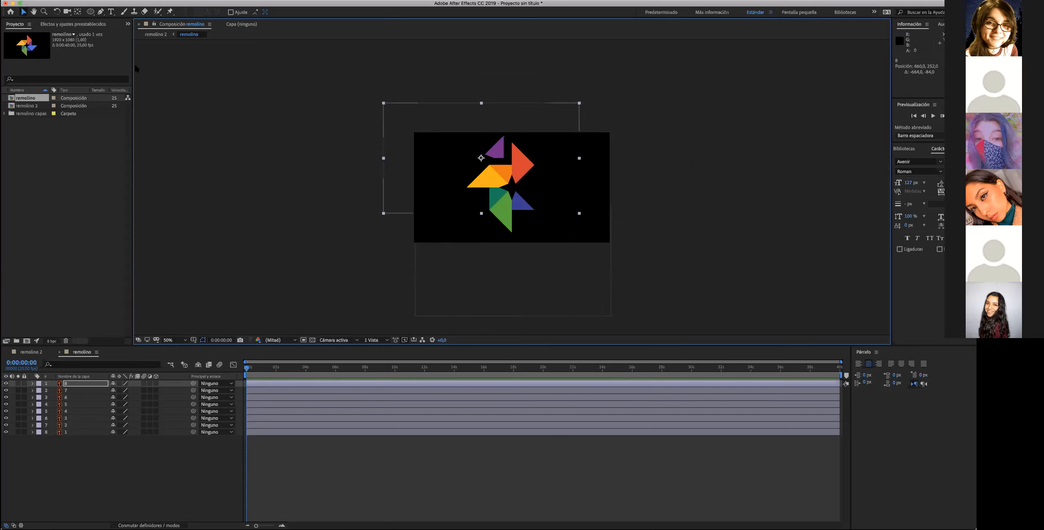
# - Close the current project without saving its changes
pyautogui.click(5, 4)
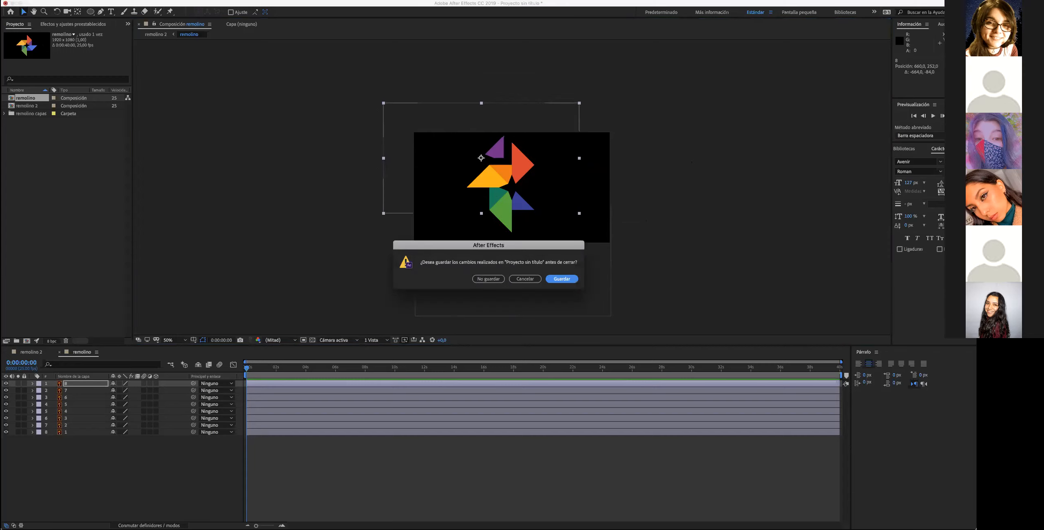
pyautogui.click(535, 280)
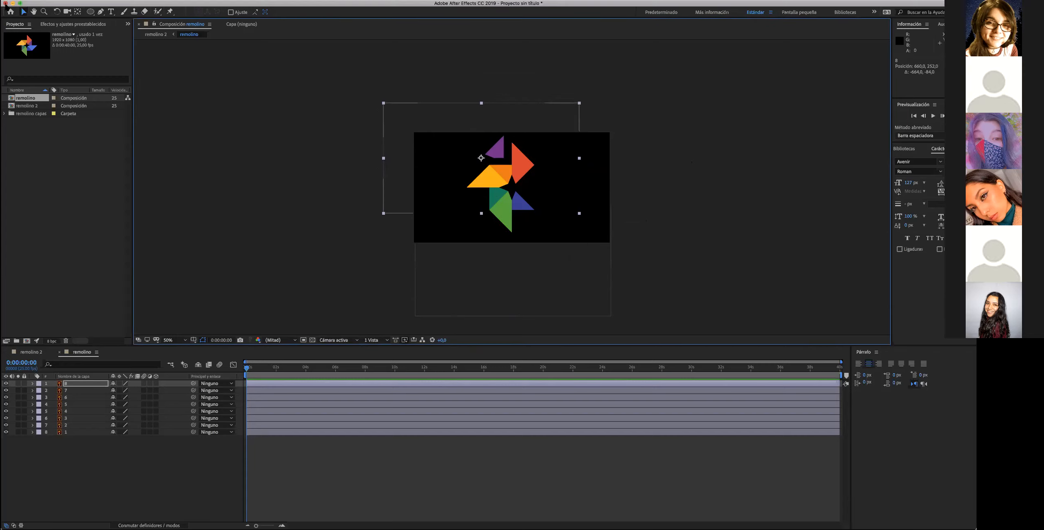
pyautogui.click(5, 3)
pyautogui.click(501, 278)
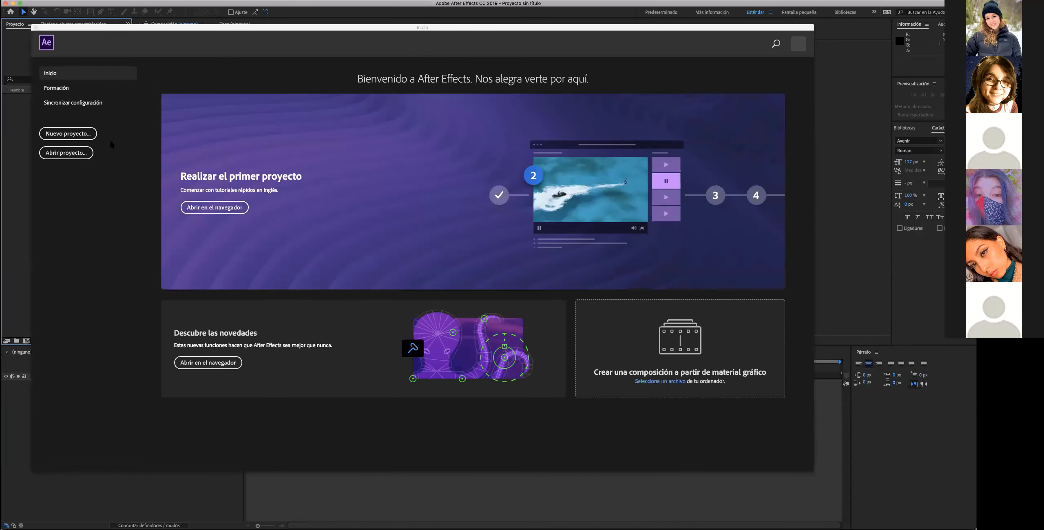
# - Start a new project and set up a new composition named Animacion simbolo
pyautogui.click(73, 137)
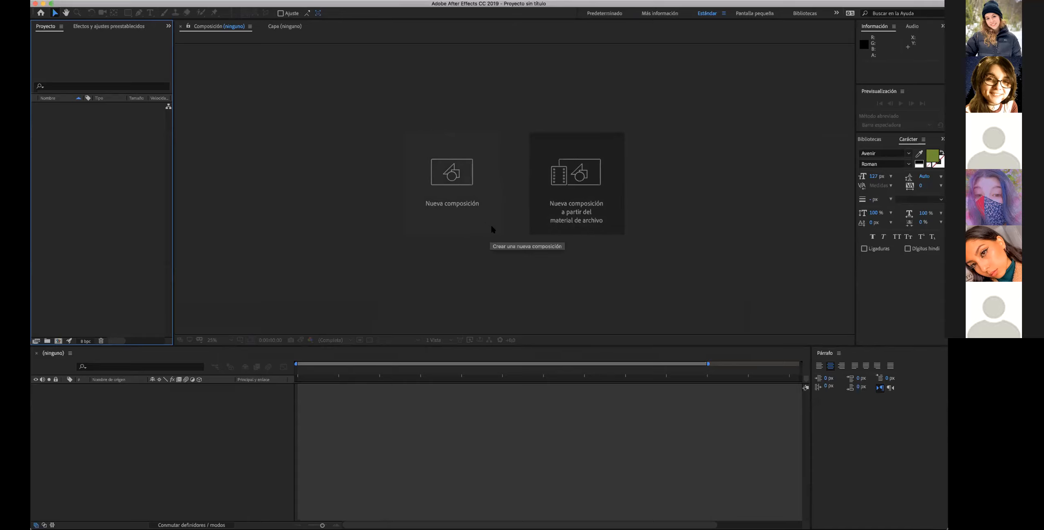
pyautogui.click(440, 171)
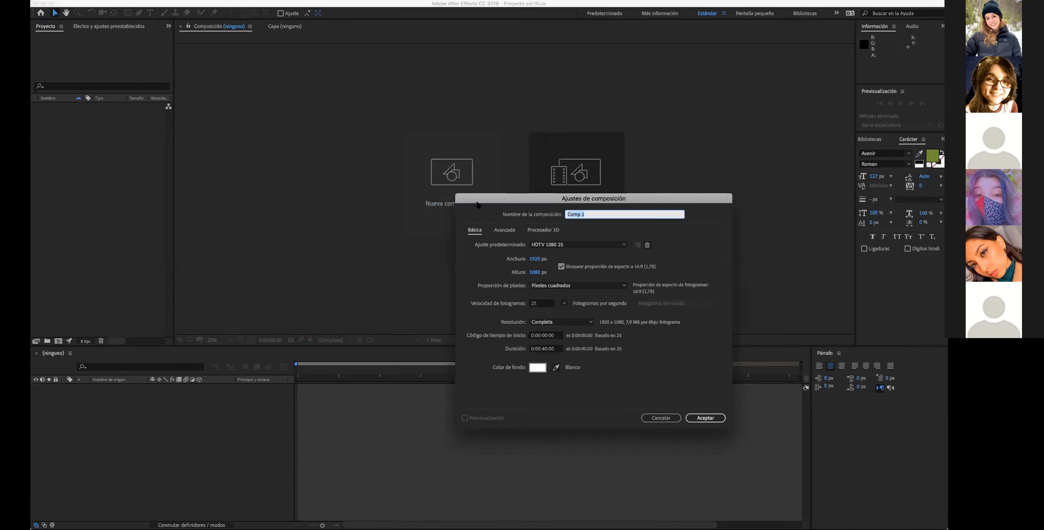
pyautogui.moveTo(531, 200); pyautogui.dragTo(496, 135)
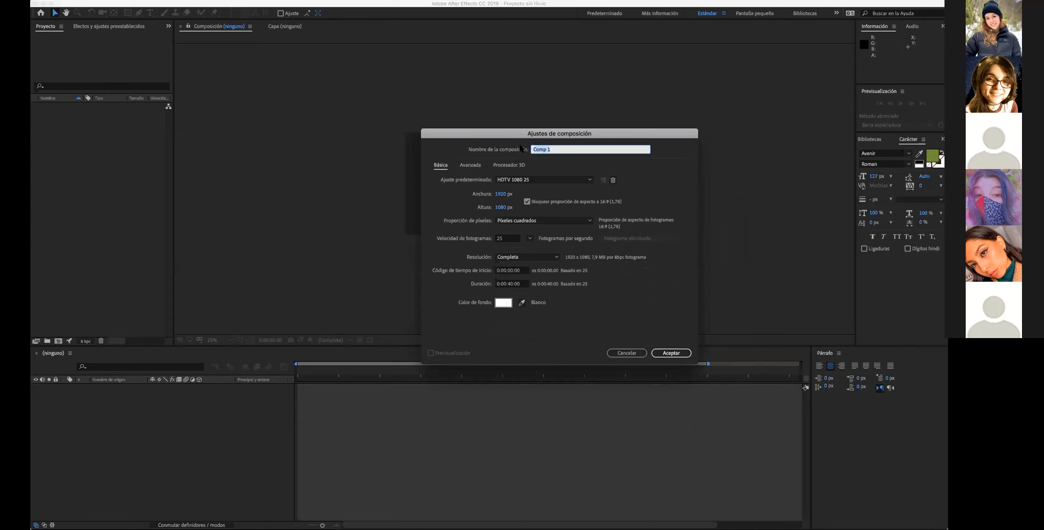
pyautogui.write('Anima')
pyautogui.write('cion logo')
pyautogui.press('BackSpace')
pyautogui.press('BackSpace')
pyautogui.press('BackSpace')
pyautogui.press('BackSpace')
pyautogui.write('simbolo')
# - Create the composition with the HDTV 1080 25 preset, a duration of 0:00:40:00 and a white (FFFFFF) background
pyautogui.click(510, 180)
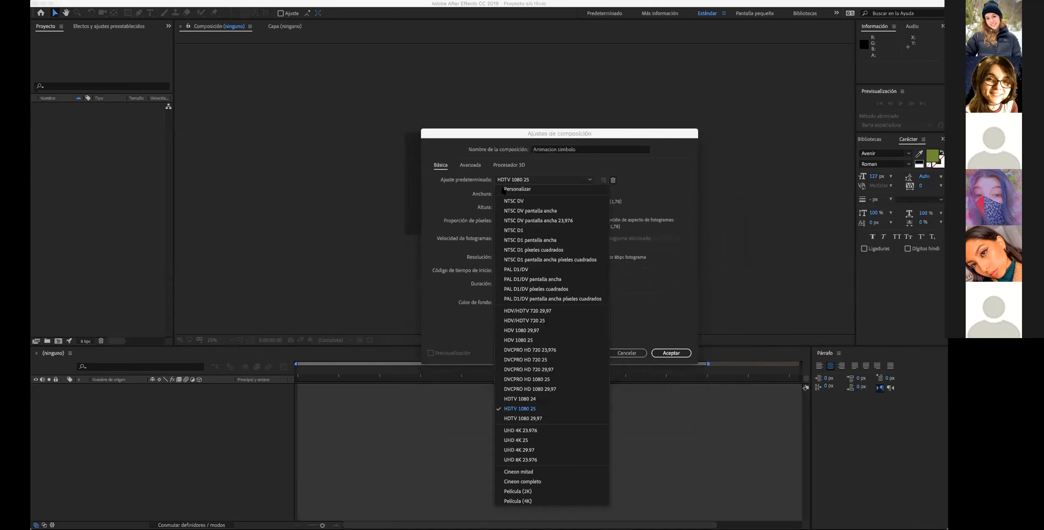
pyautogui.click(512, 410)
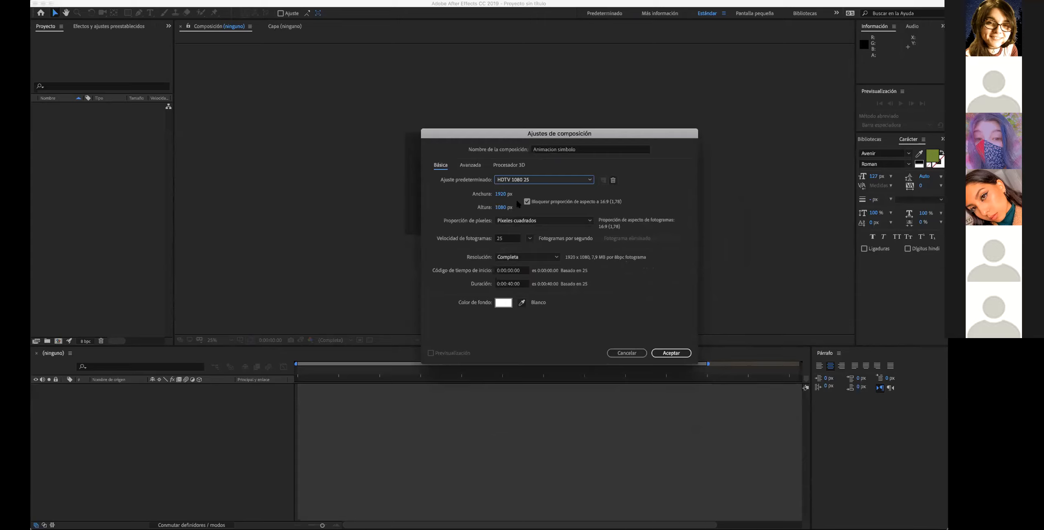
pyautogui.click(512, 283)
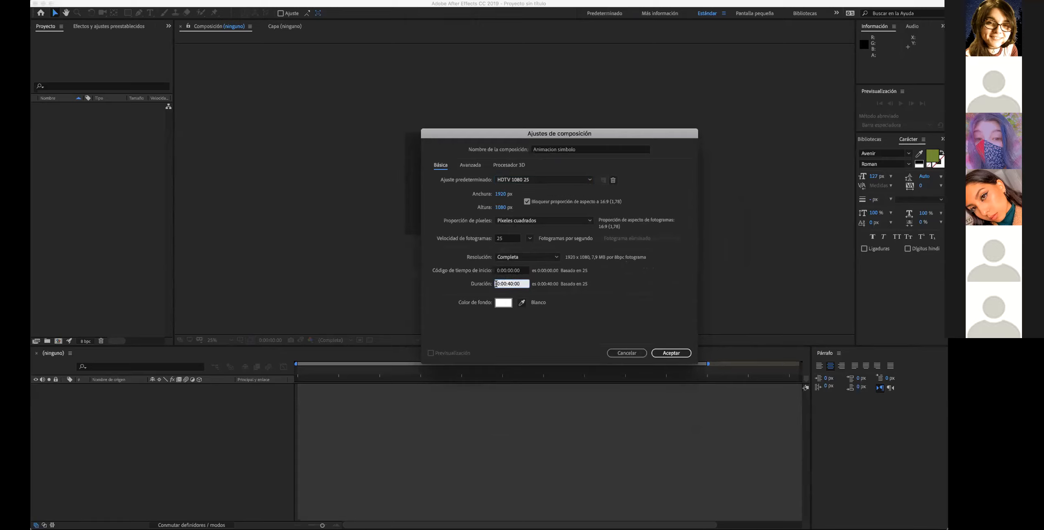
pyautogui.moveTo(518, 283); pyautogui.dragTo(495, 284)
pyautogui.click(503, 305)
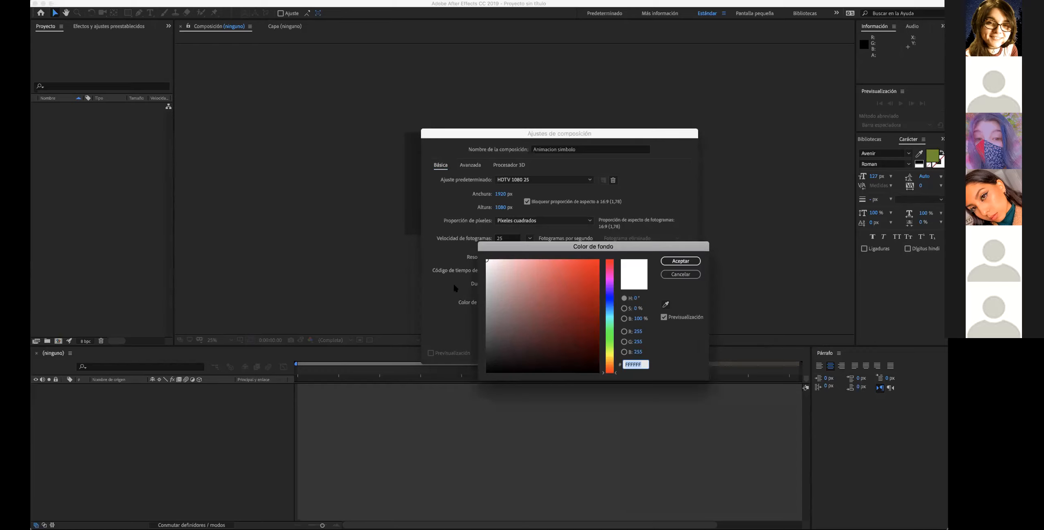
pyautogui.click(681, 261)
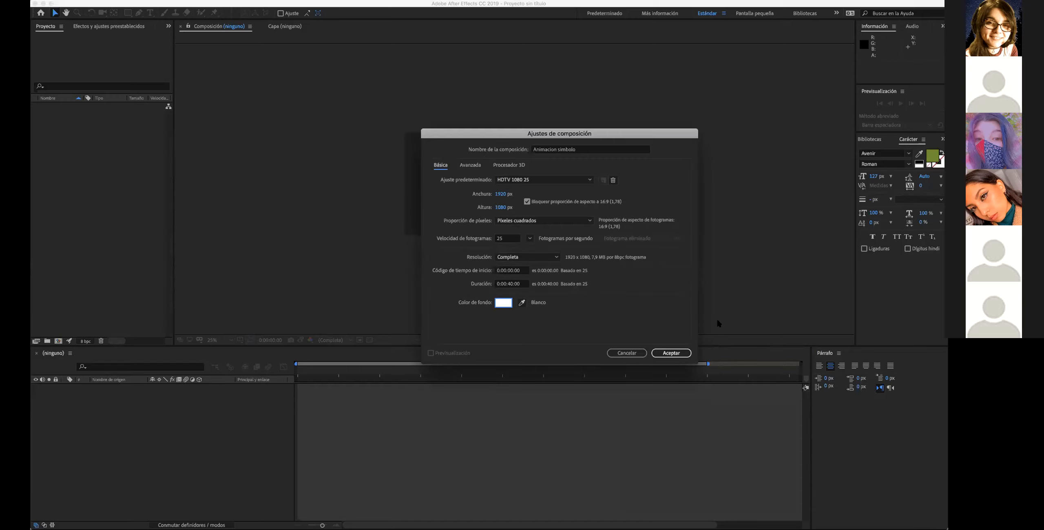
pyautogui.click(671, 352)
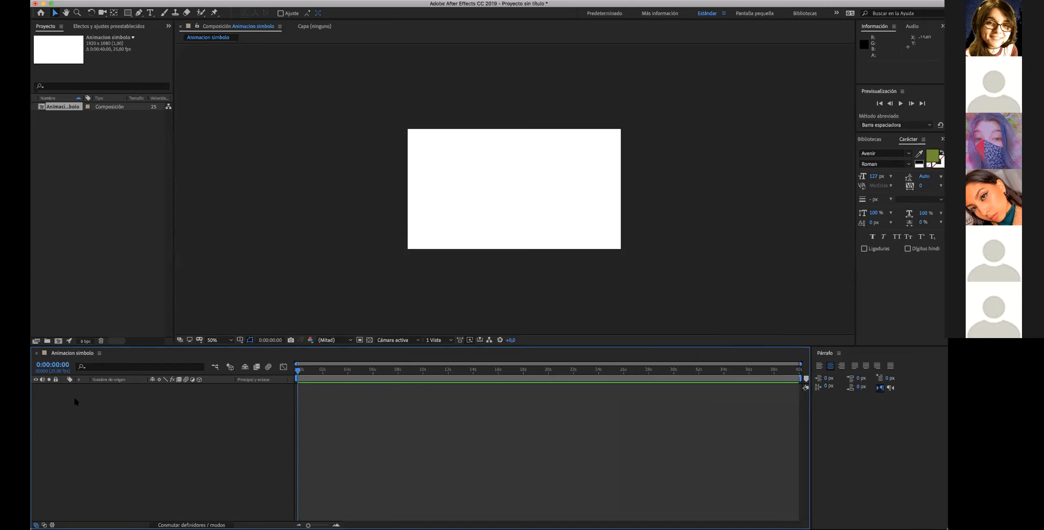
# - Try adjusting both ends of the timeline's work area, narrowing it to 0:00:09:20 through 0:00:17:16
pyautogui.moveTo(297, 368); pyautogui.dragTo(297, 406)
pyautogui.moveTo(800, 378); pyautogui.dragTo(561, 378)
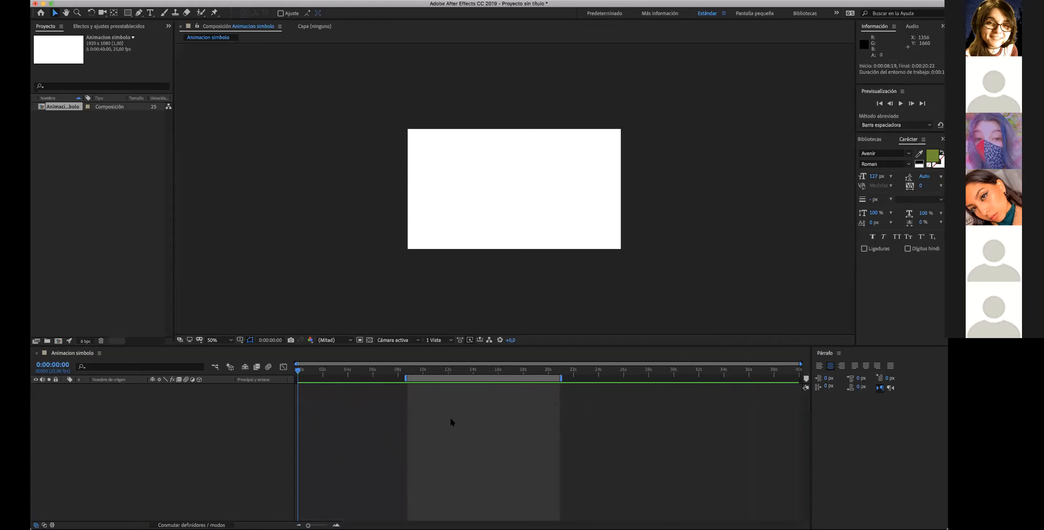
pyautogui.moveTo(405, 378); pyautogui.dragTo(312, 378)
pyautogui.moveTo(556, 378); pyautogui.dragTo(412, 394)
pyautogui.moveTo(547, 378); pyautogui.dragTo(642, 379)
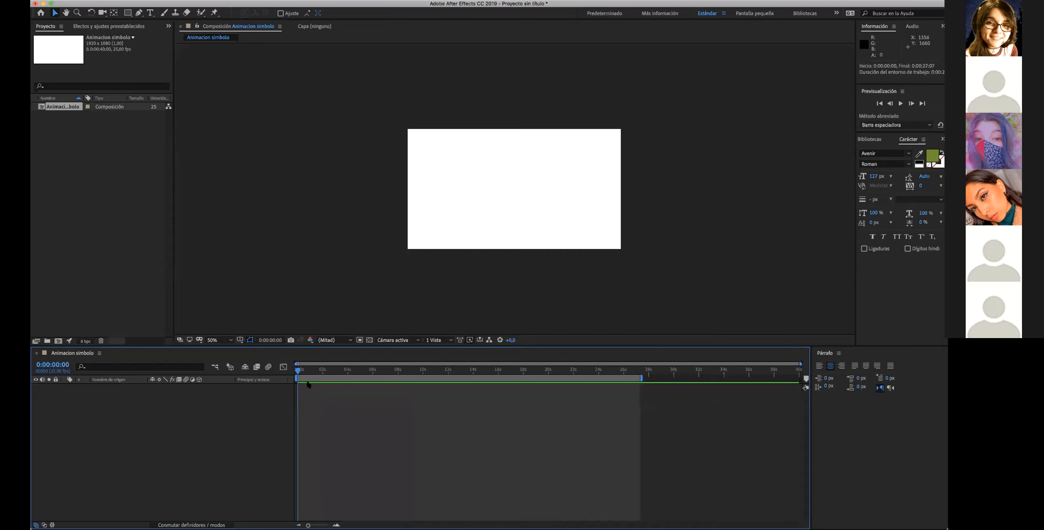
pyautogui.moveTo(297, 378); pyautogui.dragTo(419, 378)
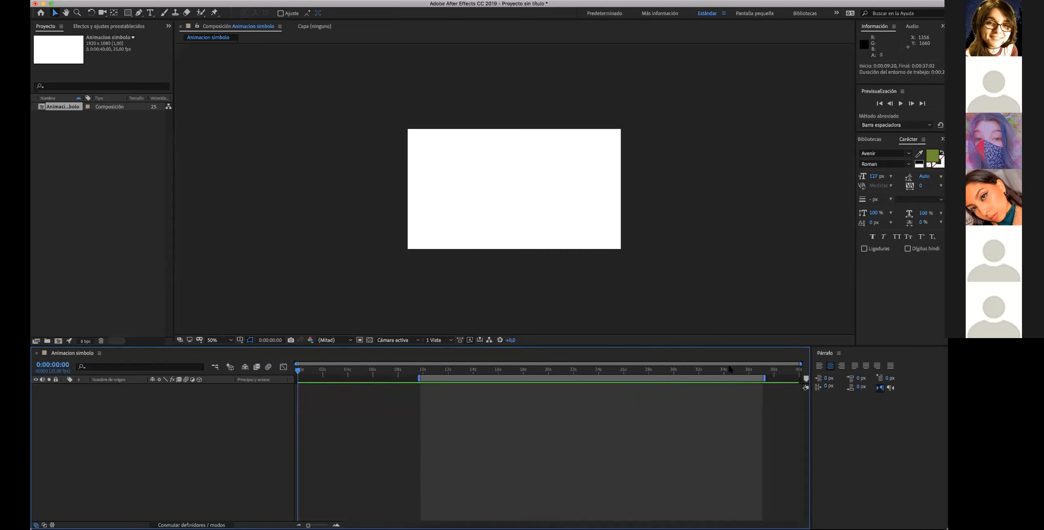
pyautogui.moveTo(766, 378); pyautogui.dragTo(520, 378)
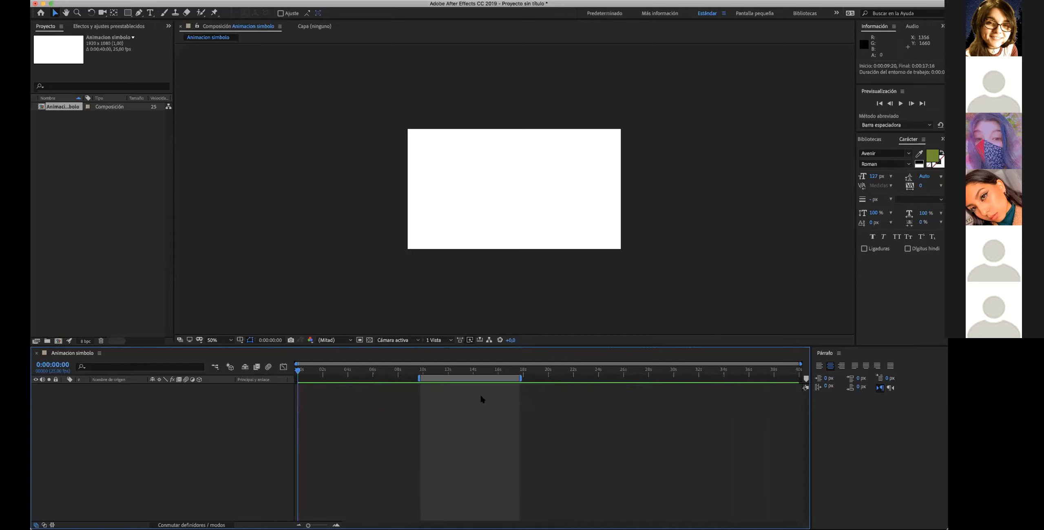
# - Try extending the work area to the full timeline and limiting it to 0:00:20:19 through 0:00:30:07
pyautogui.moveTo(417, 377); pyautogui.dragTo(297, 378)
pyautogui.moveTo(521, 378); pyautogui.dragTo(528, 378)
pyautogui.moveTo(679, 373); pyautogui.dragTo(799, 378)
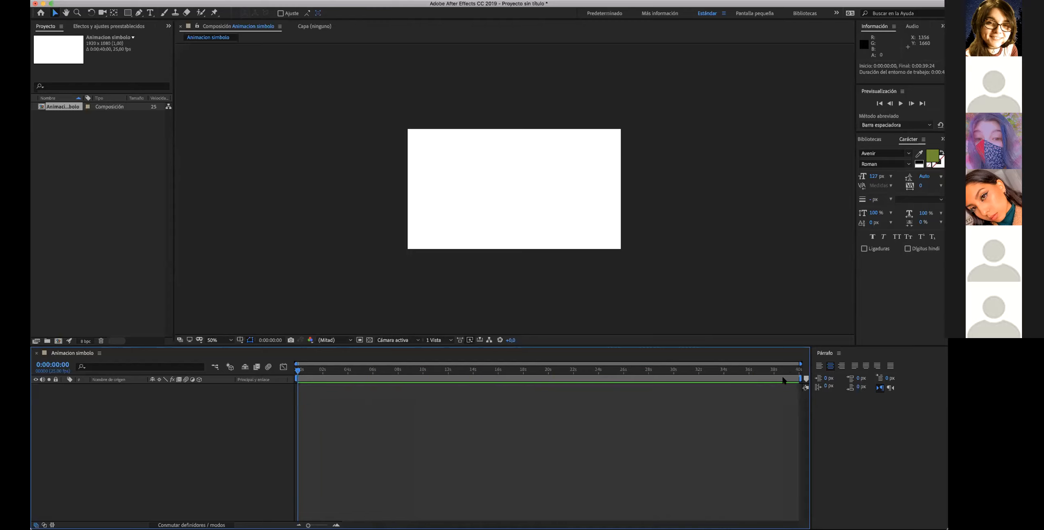
pyautogui.moveTo(679, 384); pyautogui.dragTo(679, 384)
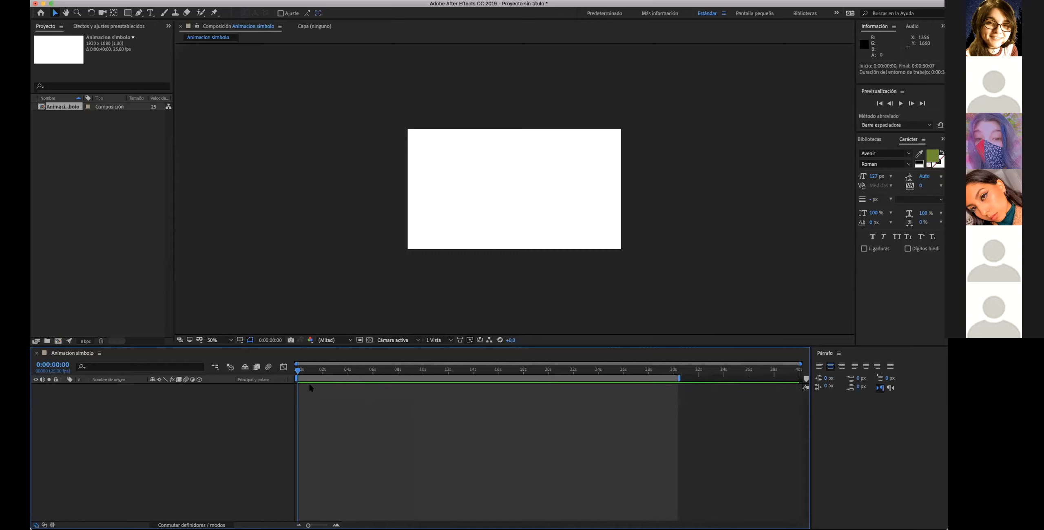
pyautogui.moveTo(333, 378); pyautogui.dragTo(556, 379)
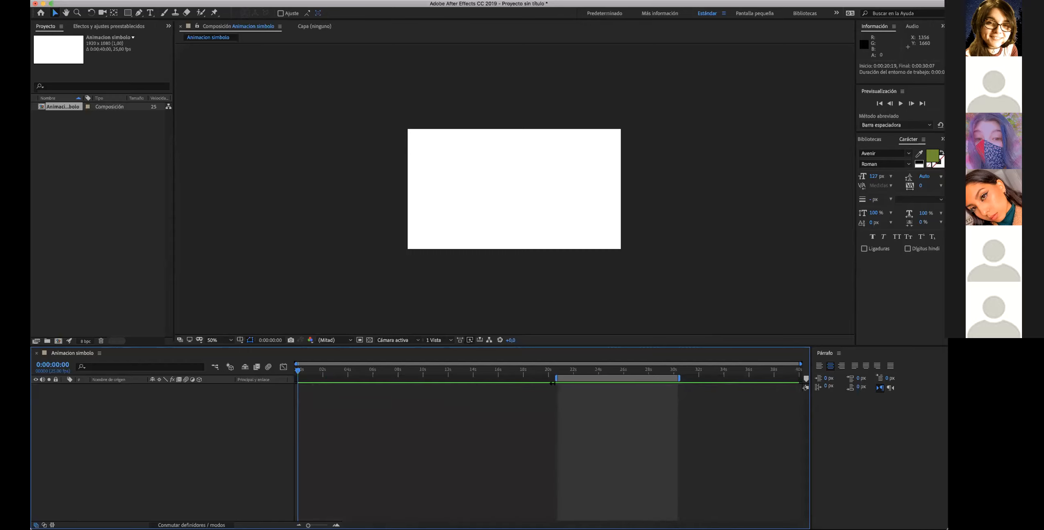
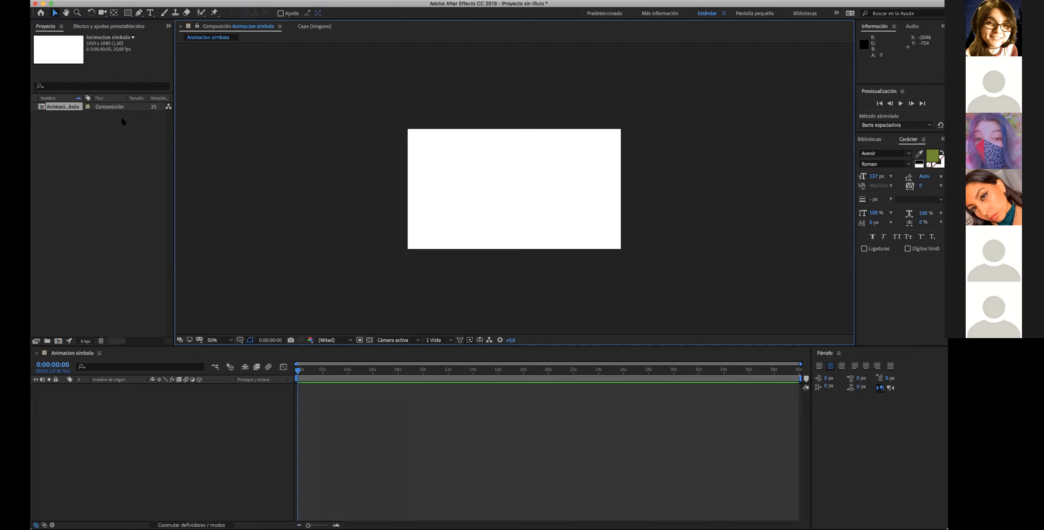
# - Look over the file import options and compare the empty layer view with the Animacion simbolo composition view
pyautogui.doubleClick(116, 230)
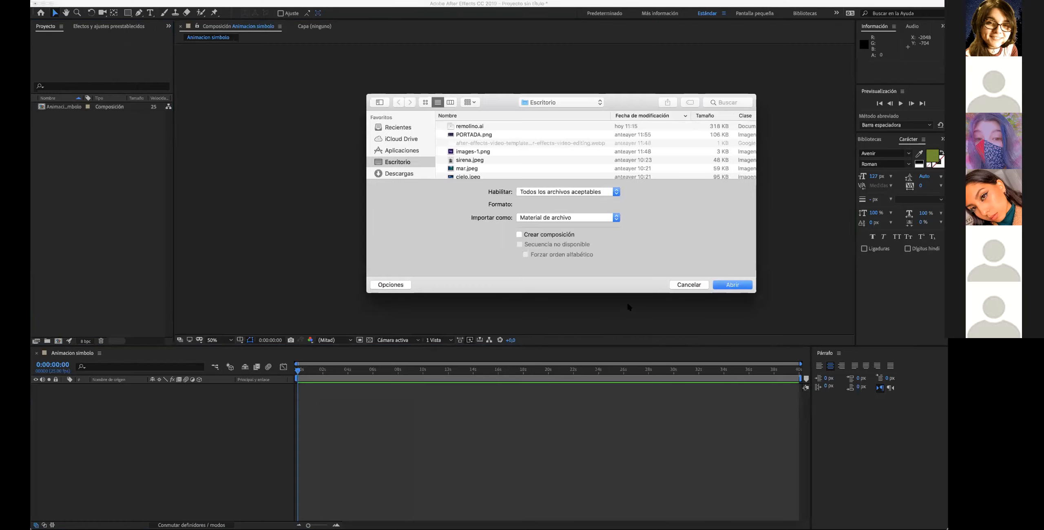
pyautogui.click(689, 284)
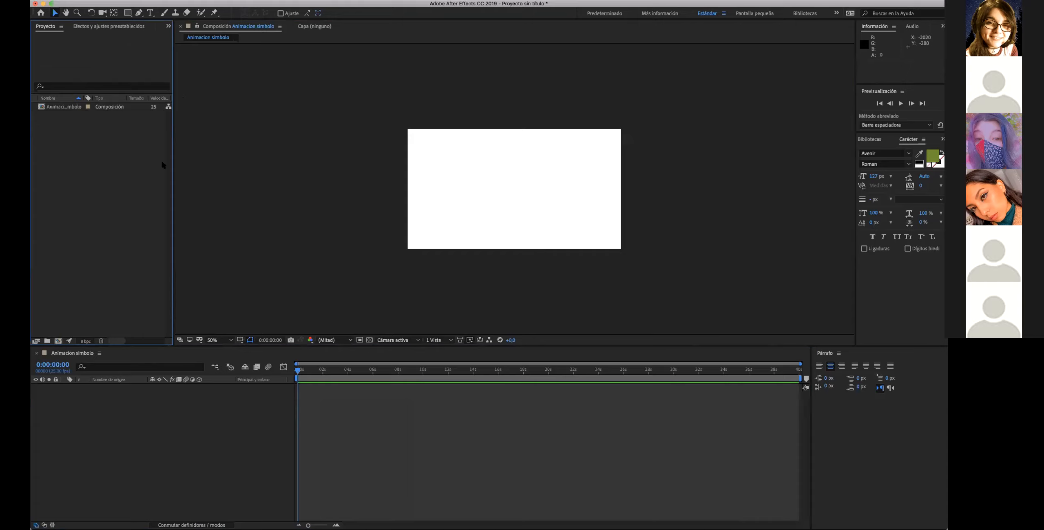
pyautogui.click(306, 27)
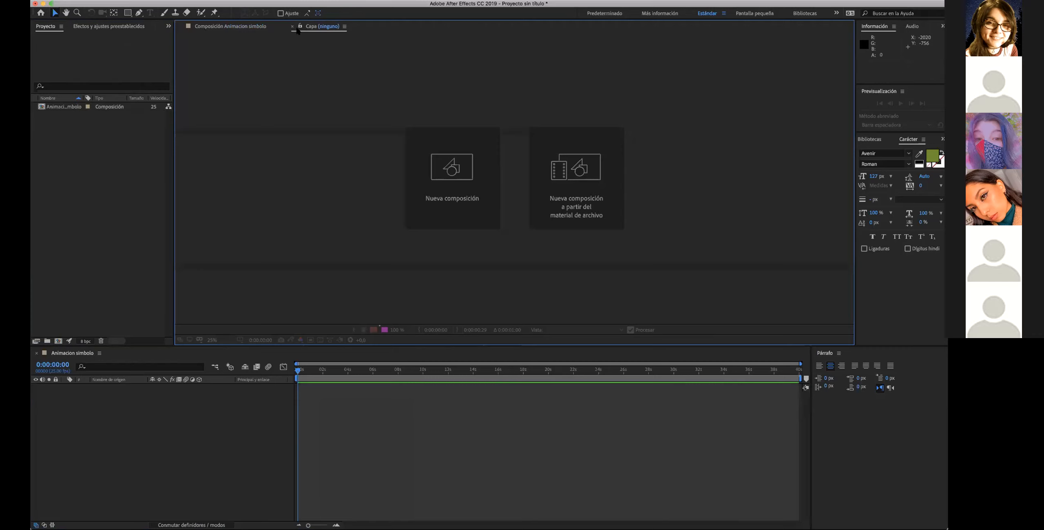
pyautogui.click(233, 27)
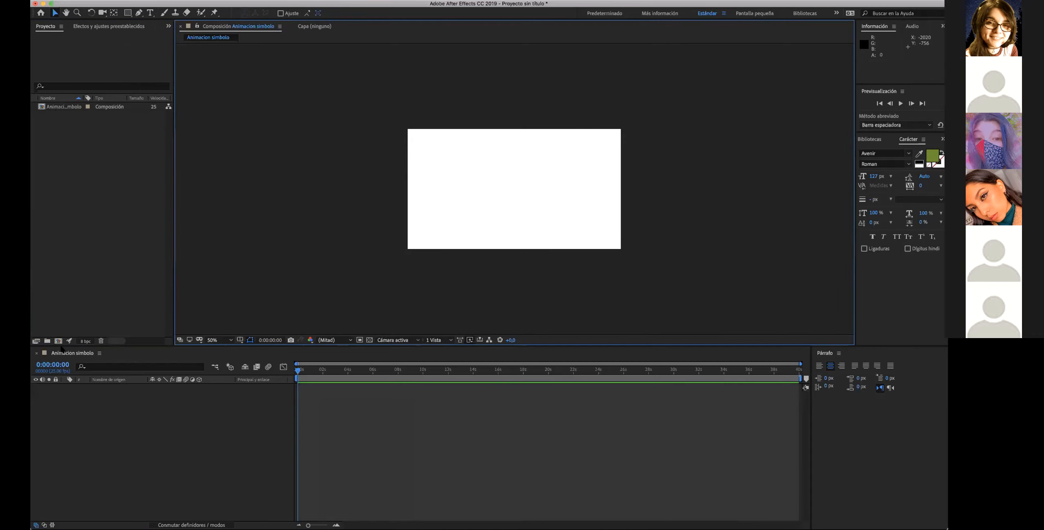
pyautogui.click(306, 30)
pyautogui.click(240, 29)
pyautogui.click(292, 27)
pyautogui.click(126, 412)
pyautogui.click(88, 173)
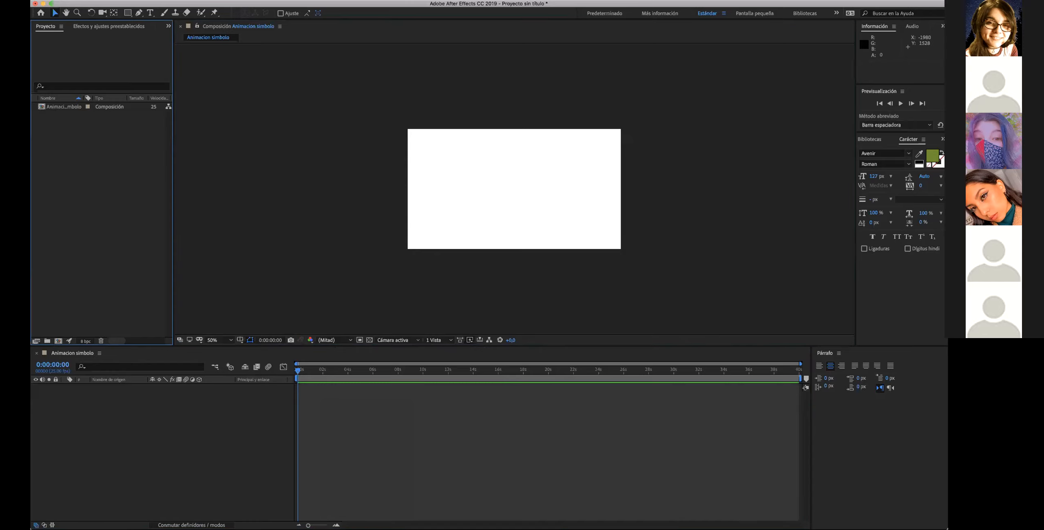
# - Import remolino.ai from the Escritorio folder as a composition, with the footage dimensions set to Tamaño de la capa
pyautogui.doubleClick(73, 157)
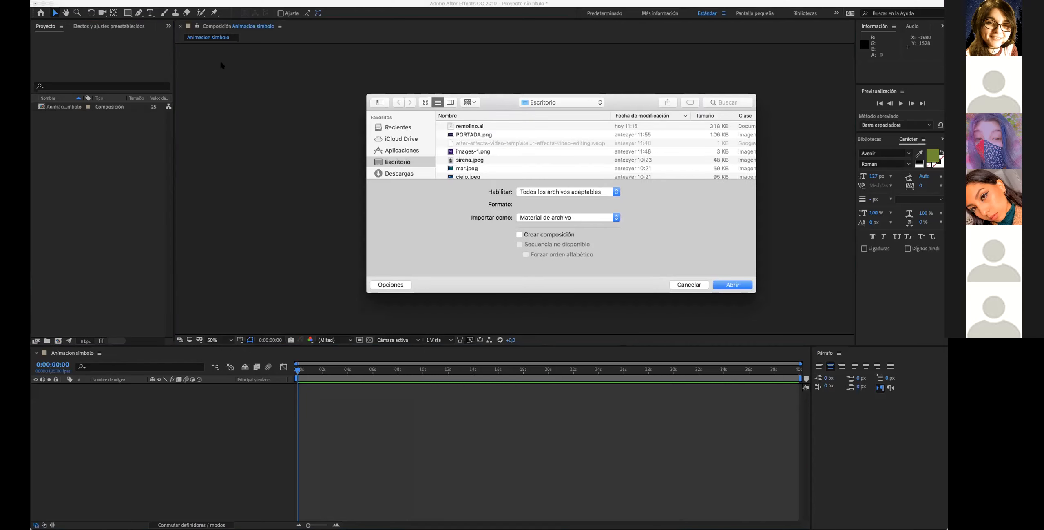
pyautogui.click(471, 126)
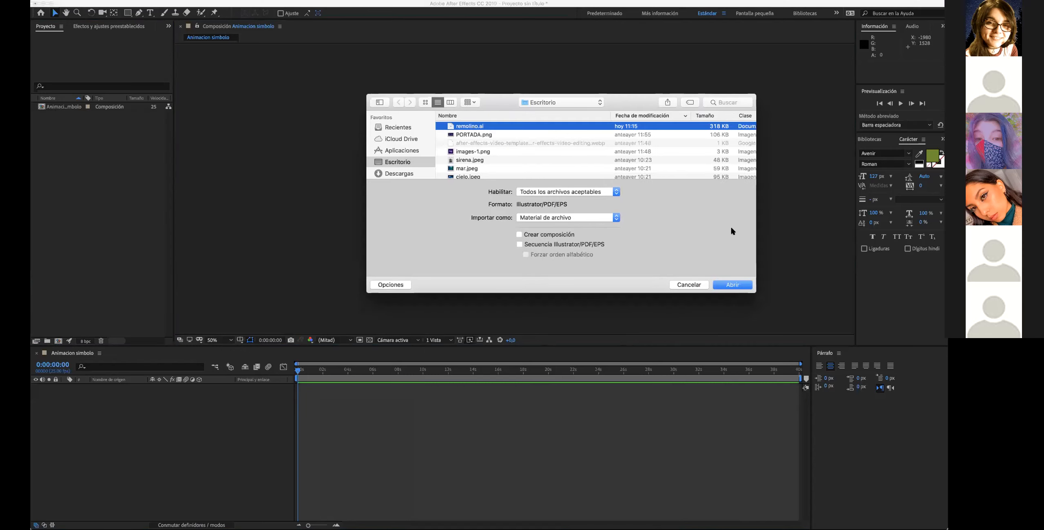
pyautogui.click(720, 282)
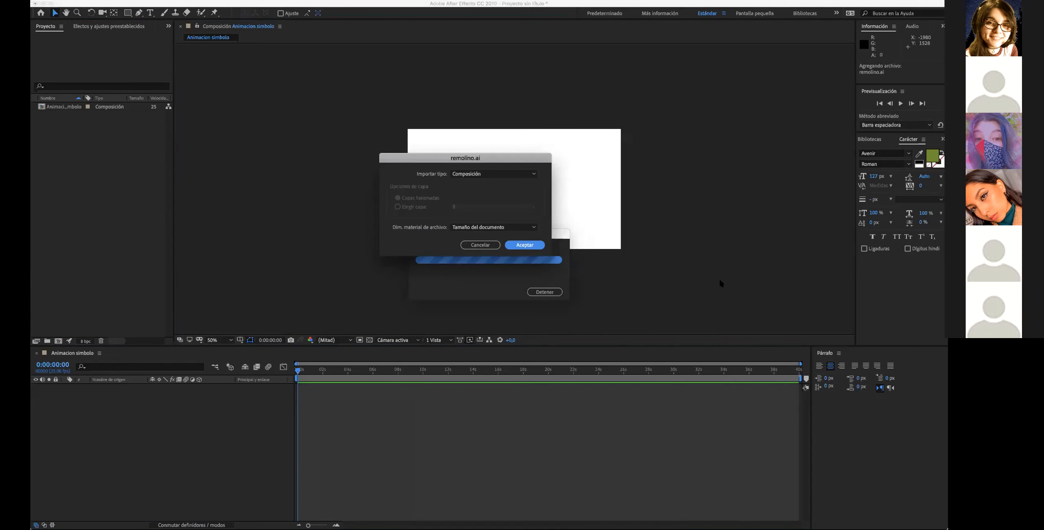
pyautogui.click(486, 173)
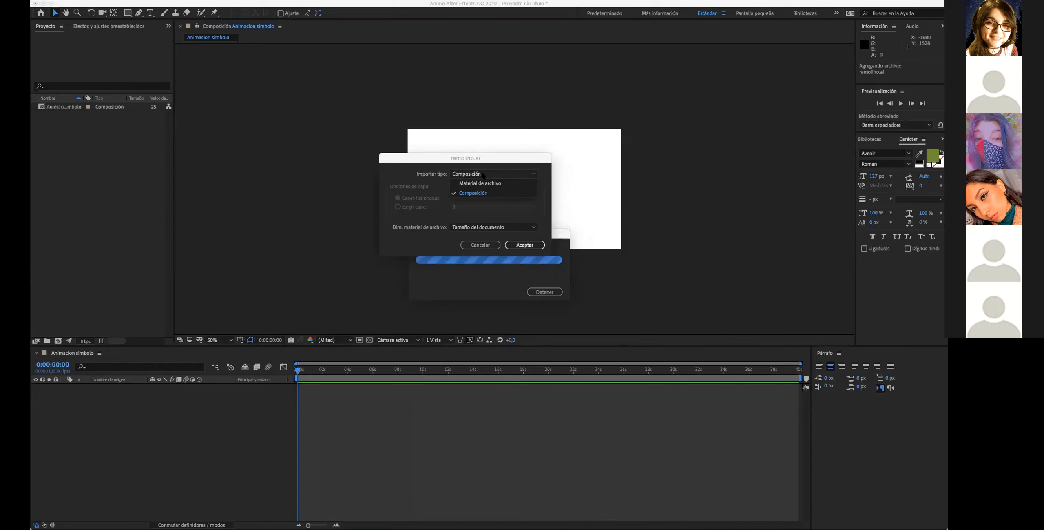
pyautogui.click(473, 191)
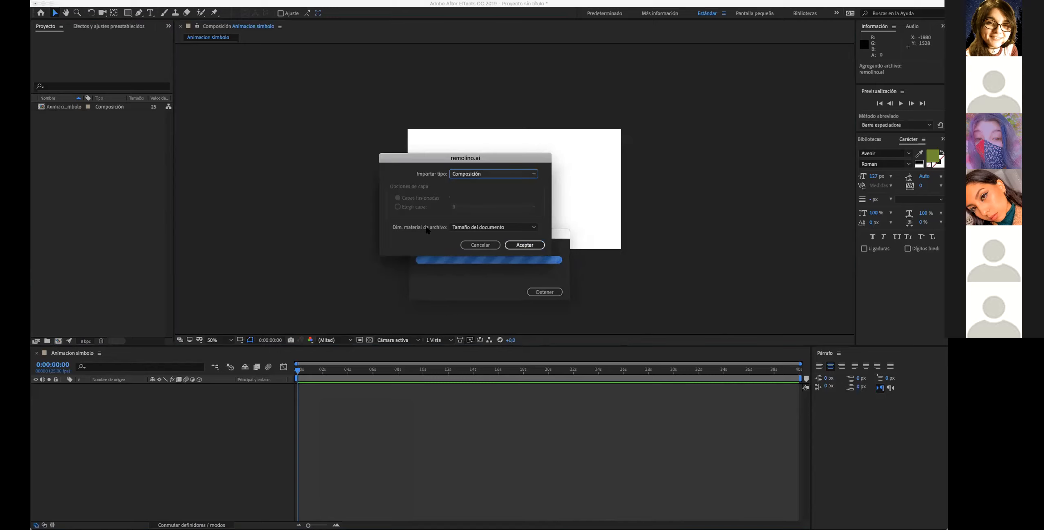
pyautogui.click(464, 229)
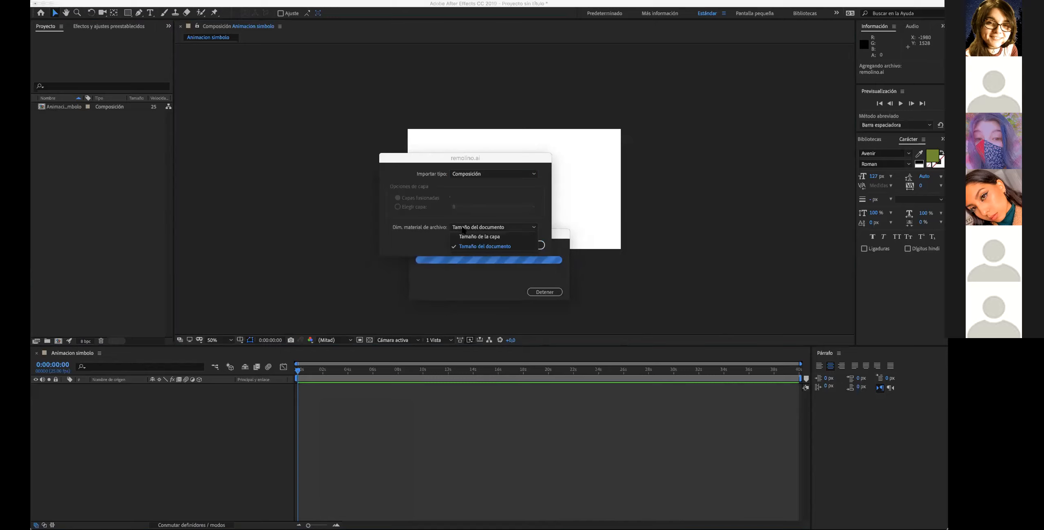
pyautogui.click(482, 237)
pyautogui.click(482, 231)
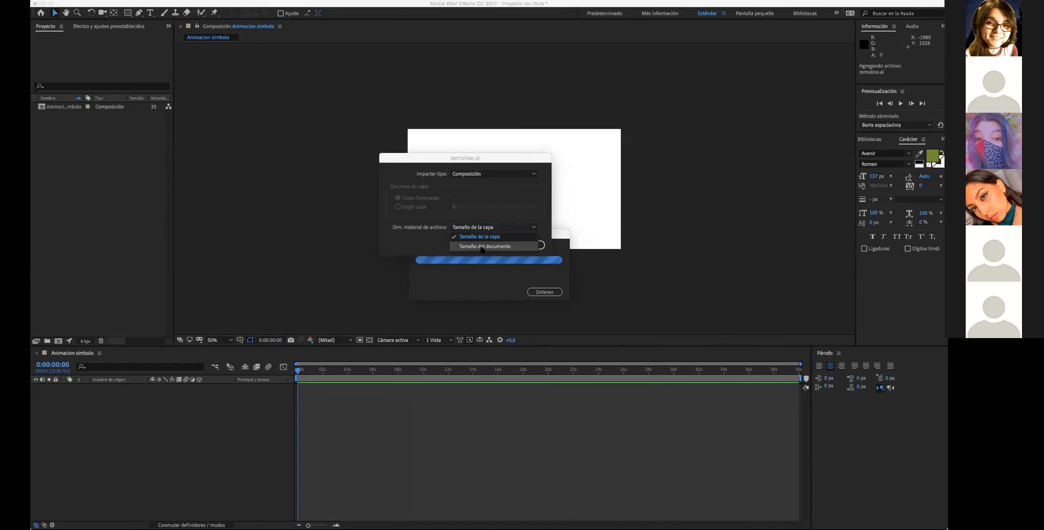
pyautogui.click(497, 241)
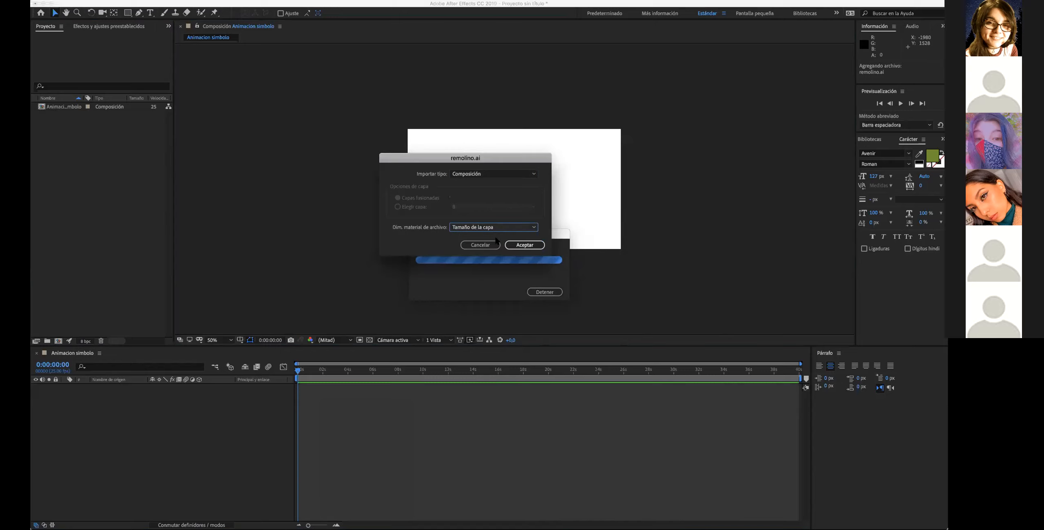
pyautogui.click(519, 245)
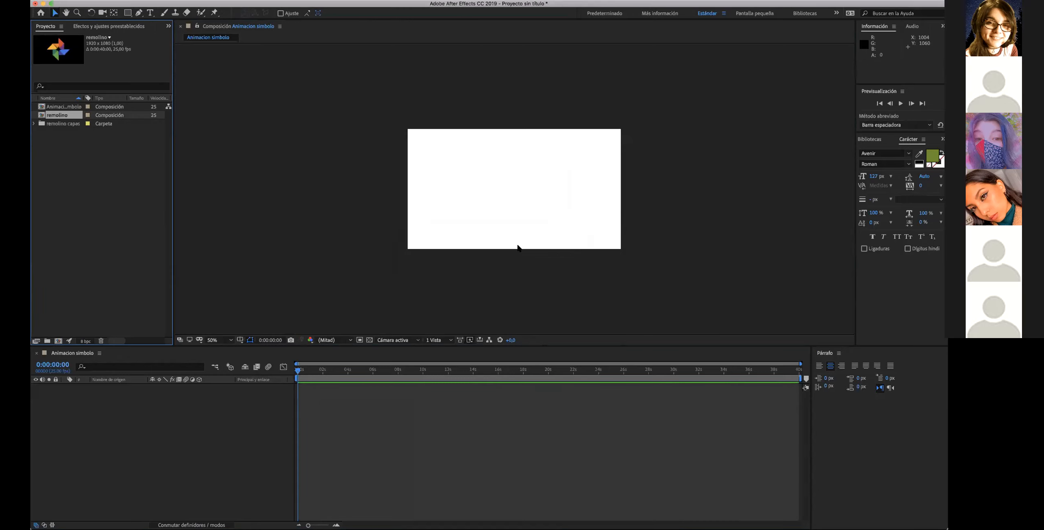
# - Check the imported remolino composition and the layer files inside the remolino capas folder
pyautogui.click(78, 150)
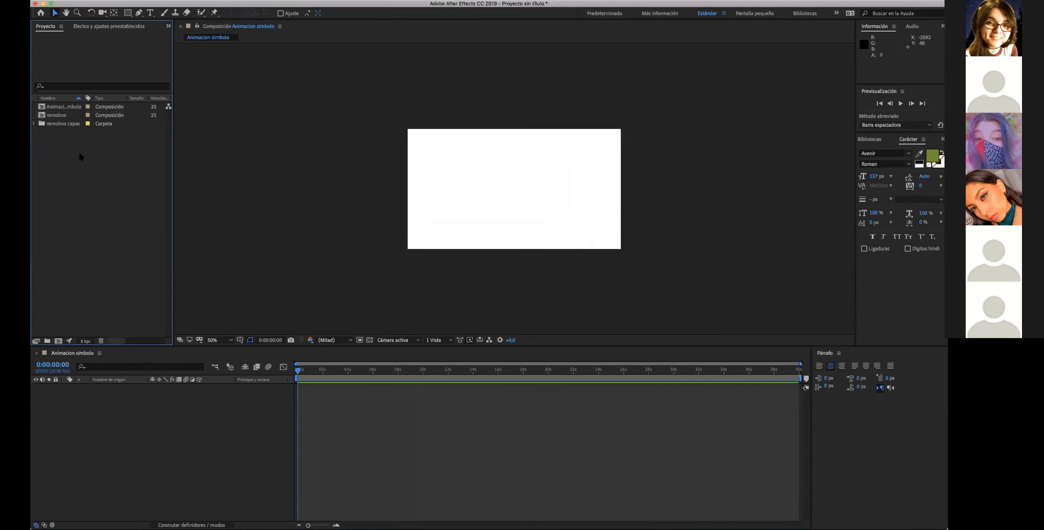
pyautogui.click(46, 116)
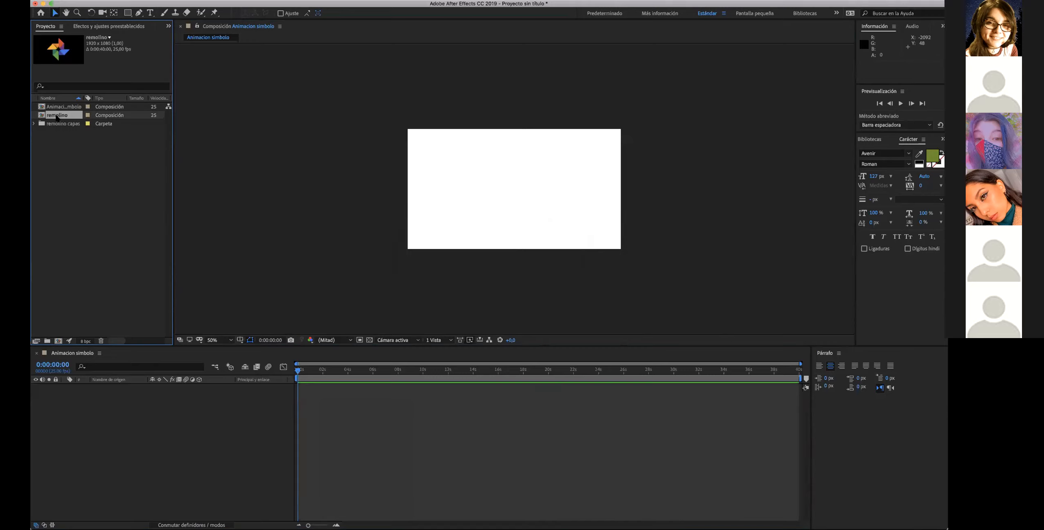
pyautogui.click(34, 124)
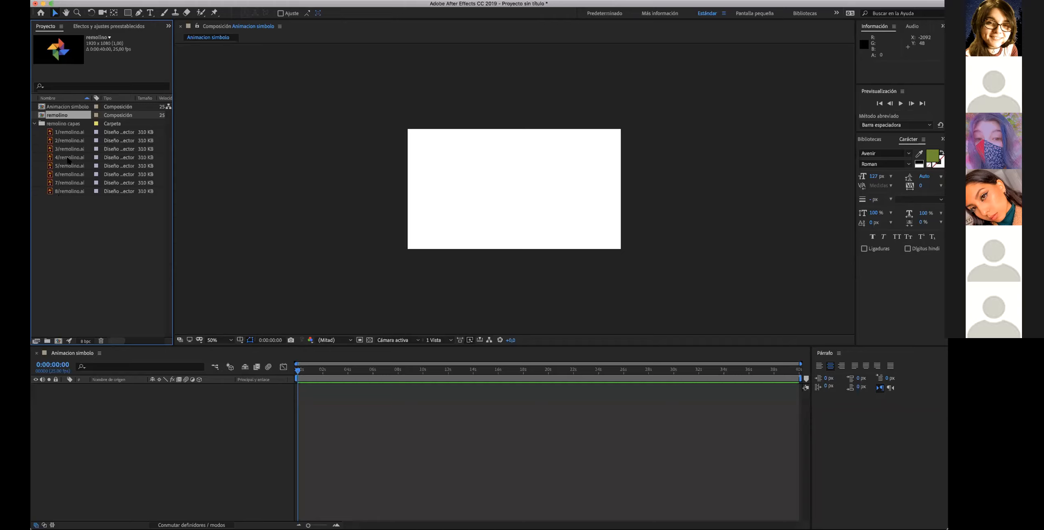
pyautogui.click(34, 124)
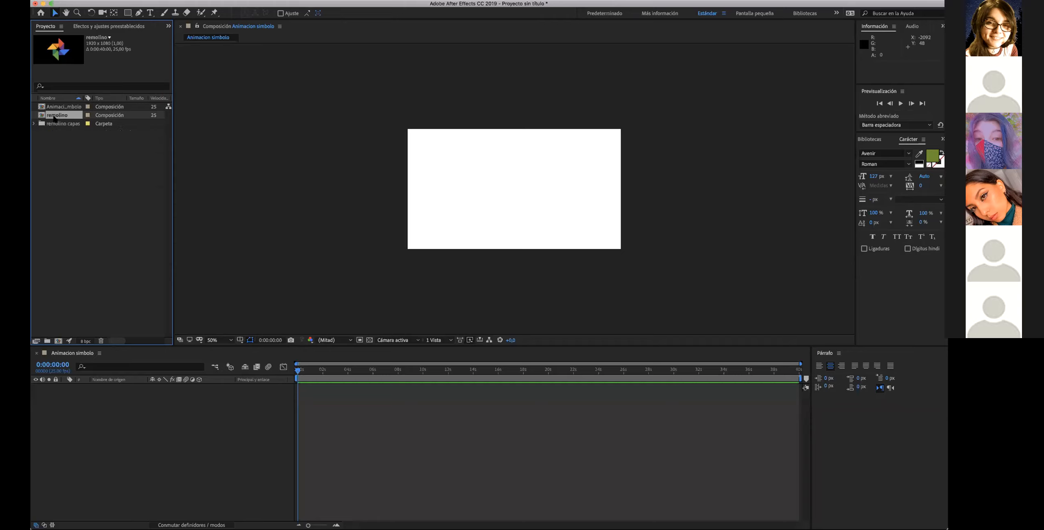
# - Place the remolino capas folder's layers in the Animacion simbolo composition and view it at 100%
pyautogui.click(70, 123)
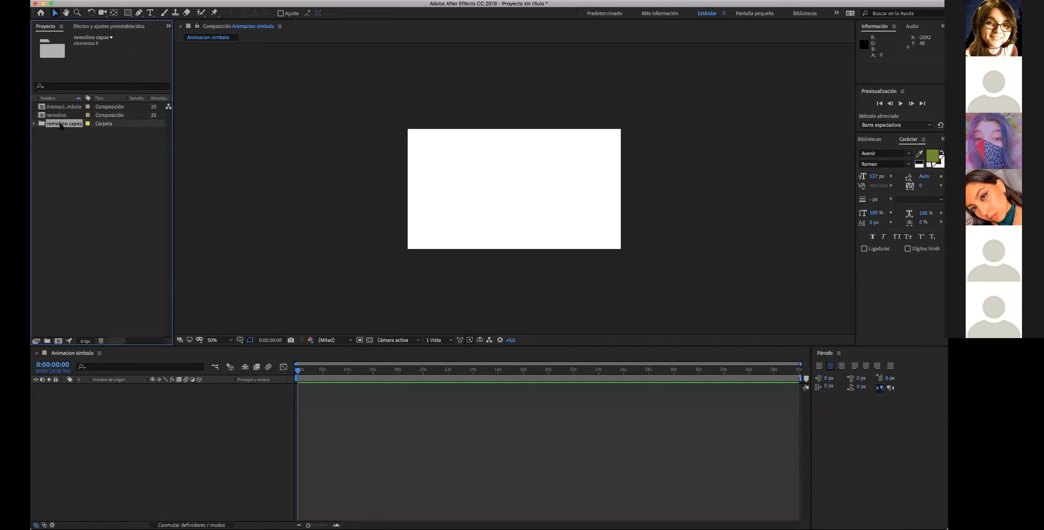
pyautogui.moveTo(61, 125); pyautogui.dragTo(91, 416)
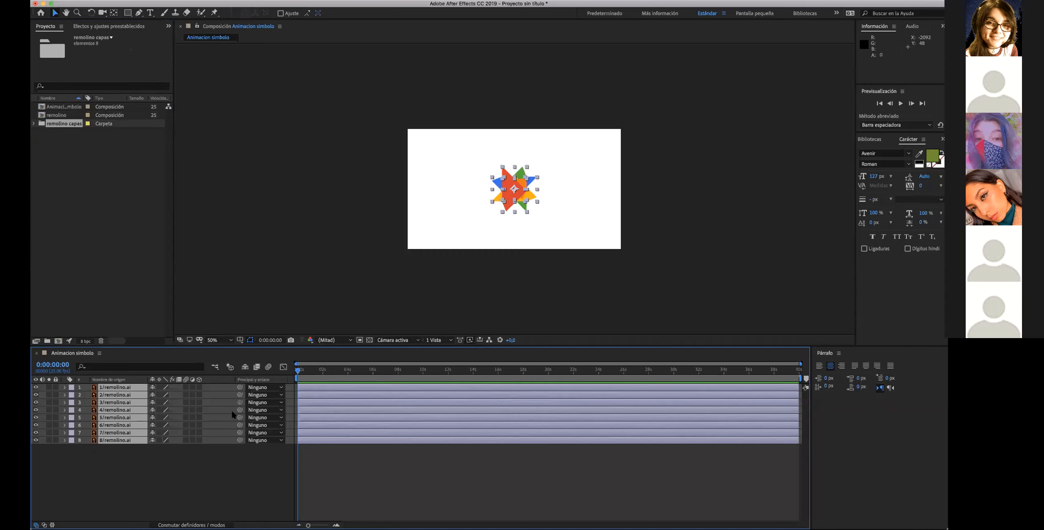
pyautogui.click(556, 254)
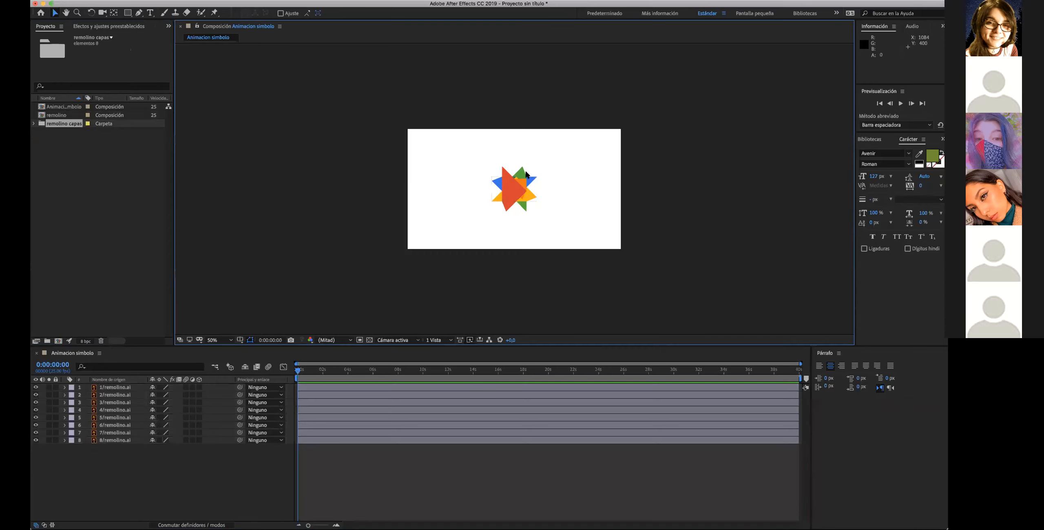
pyautogui.click(76, 13)
pyautogui.click(547, 203)
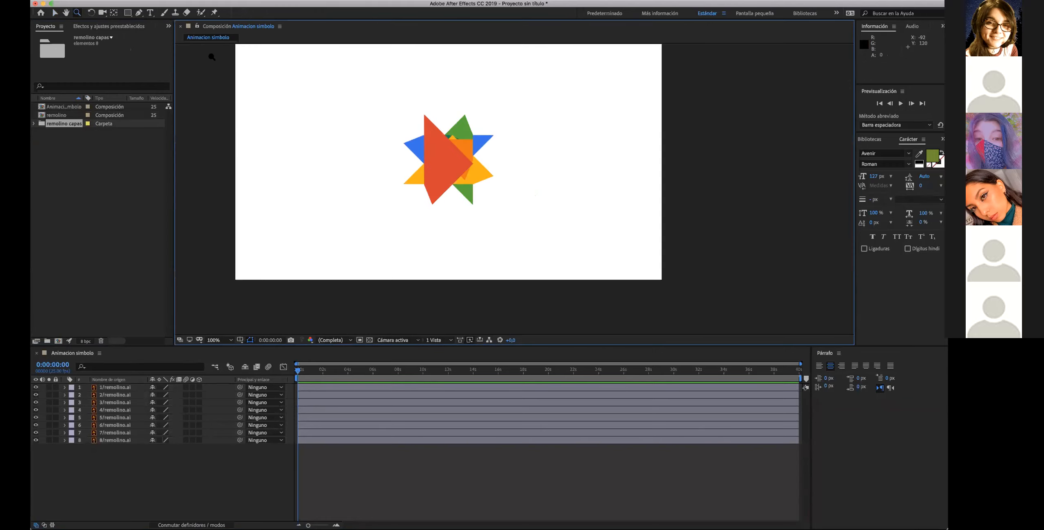
pyautogui.click(56, 13)
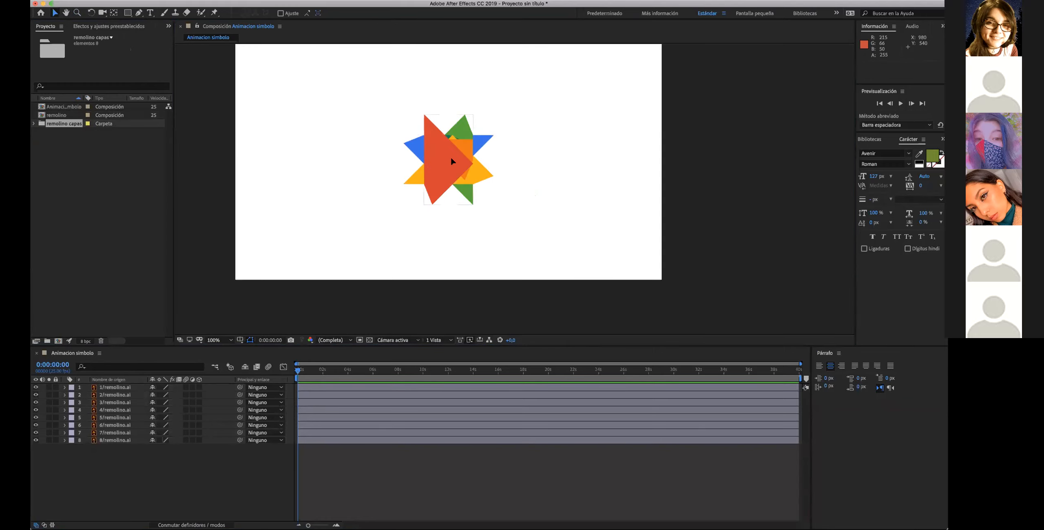
# - Try moving the red, orange and yellow pieces apart in the Animacion simbolo composition
pyautogui.moveTo(450, 155); pyautogui.dragTo(396, 167)
pyautogui.moveTo(473, 154); pyautogui.dragTo(534, 127)
pyautogui.moveTo(459, 170); pyautogui.dragTo(508, 226)
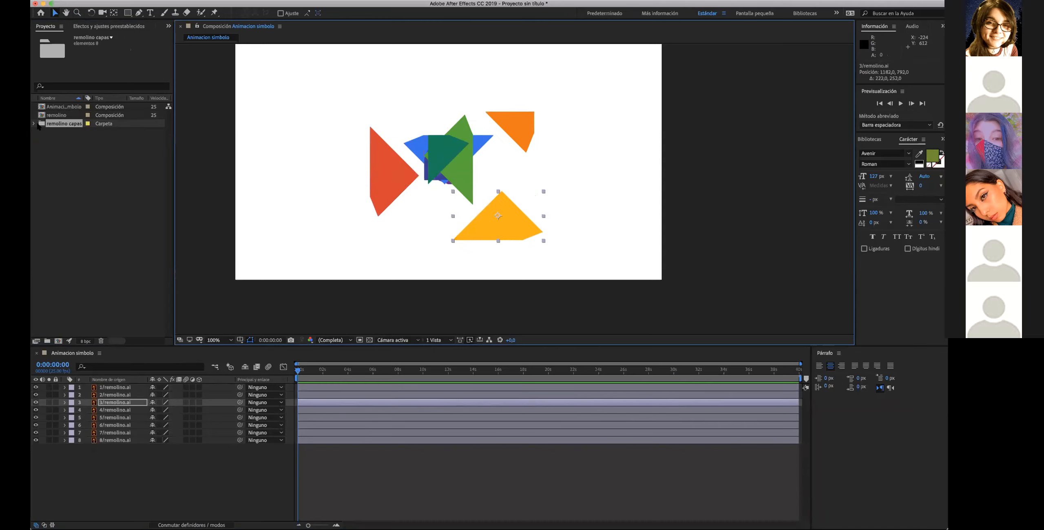
# - Undo the piece moves and the placement of the folder's layers, back to before the remolino import
pyautogui.press('super+z')
pyautogui.press('super+z')
pyautogui.press('super+z')
pyautogui.press('super+z')
pyautogui.press('super+z')
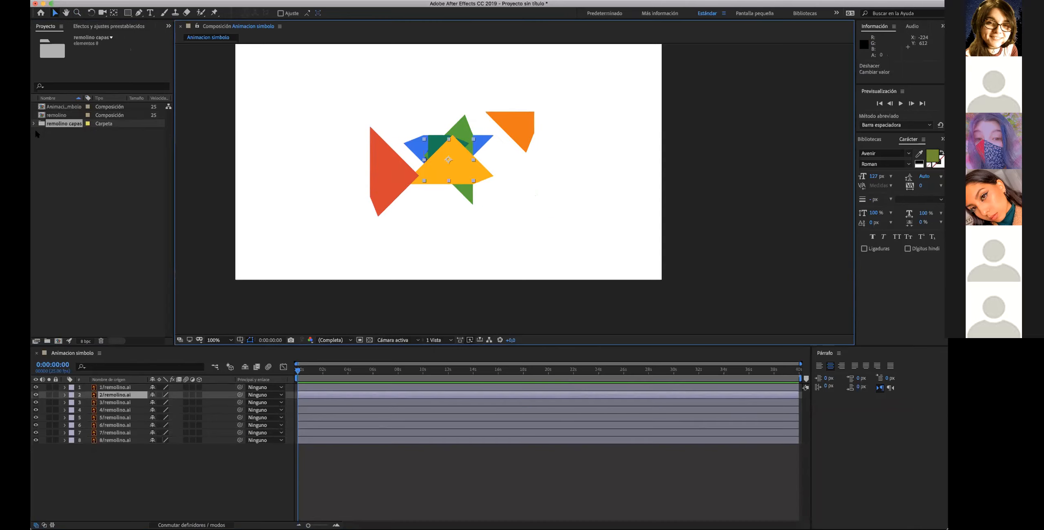
pyautogui.press('super+z')
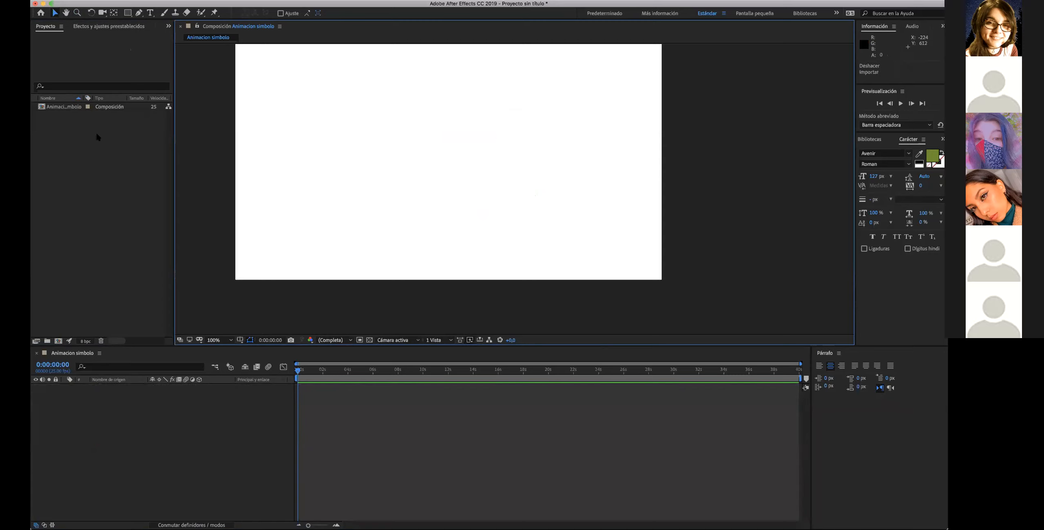
# - Redo the undone remolino import to restore its composition and layer folder in the project
pyautogui.click(110, 1)
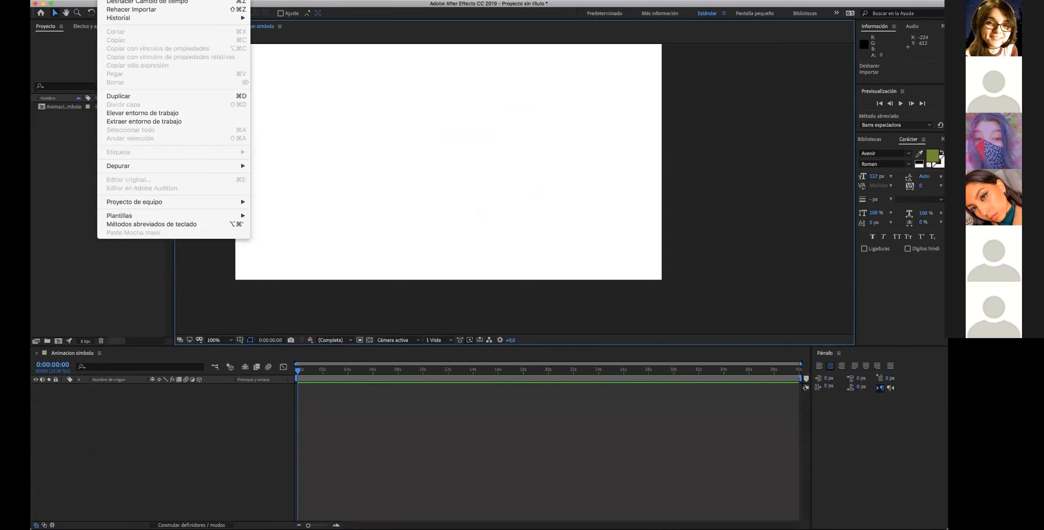
pyautogui.click(126, 3)
pyautogui.click(114, 1)
pyautogui.click(119, 9)
pyautogui.click(114, 0)
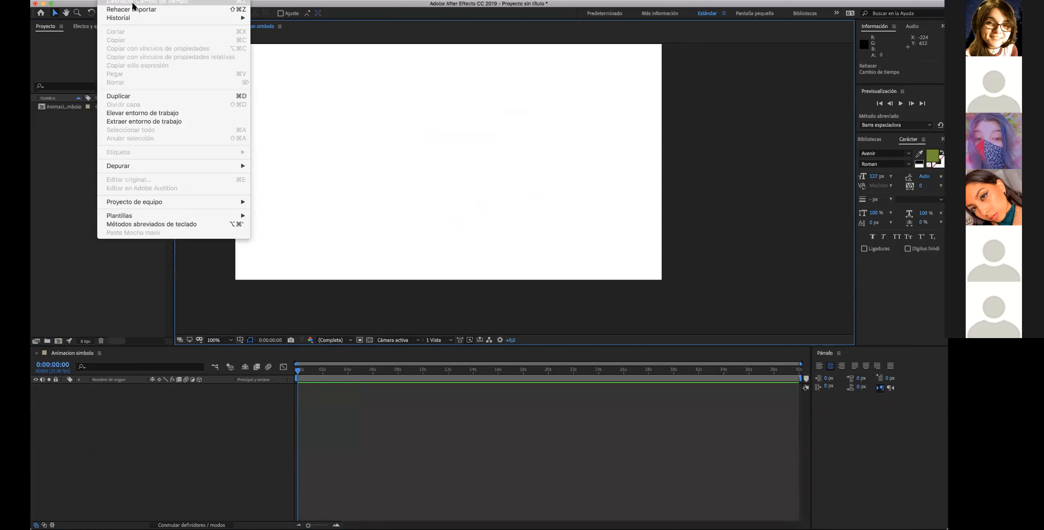
pyautogui.click(135, 11)
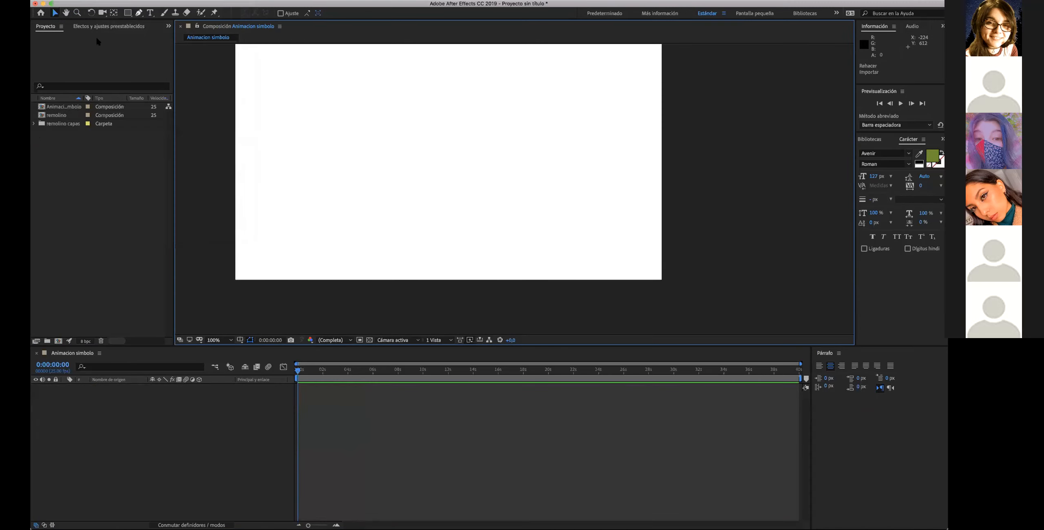
# - Add the remolino composition as a single layer in the Animacion simbolo timeline
pyautogui.click(61, 116)
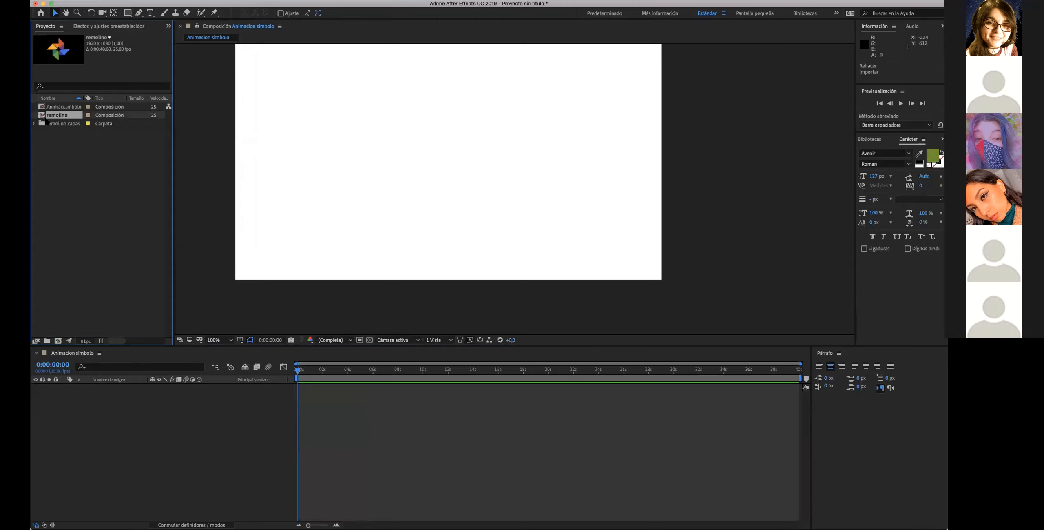
pyautogui.click(74, 141)
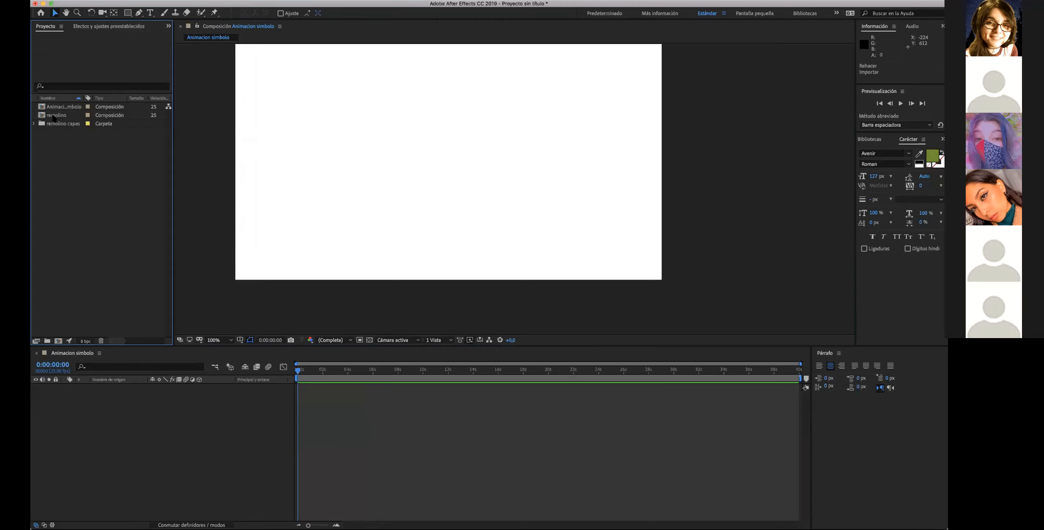
pyautogui.click(53, 118)
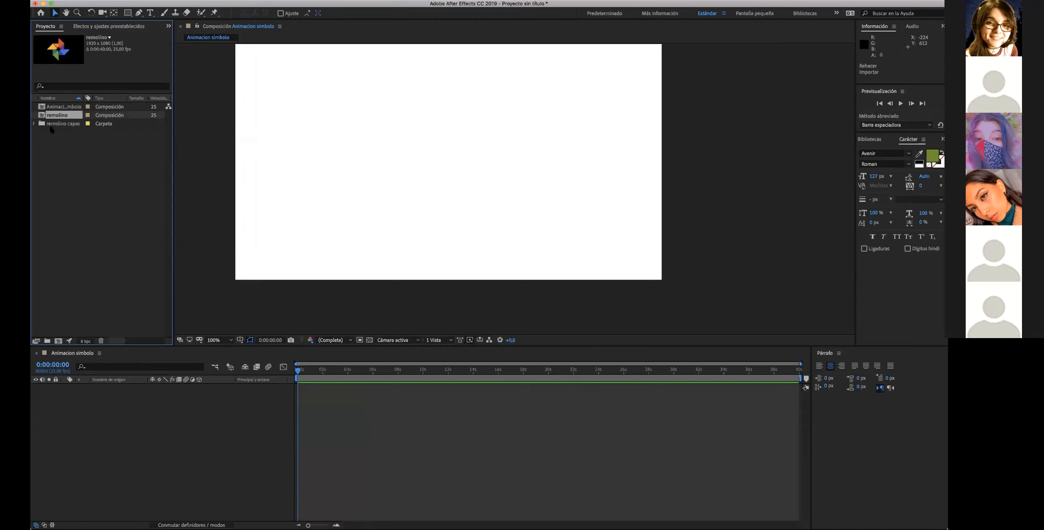
pyautogui.click(56, 119)
pyautogui.click(56, 115)
pyautogui.moveTo(58, 119); pyautogui.dragTo(85, 411)
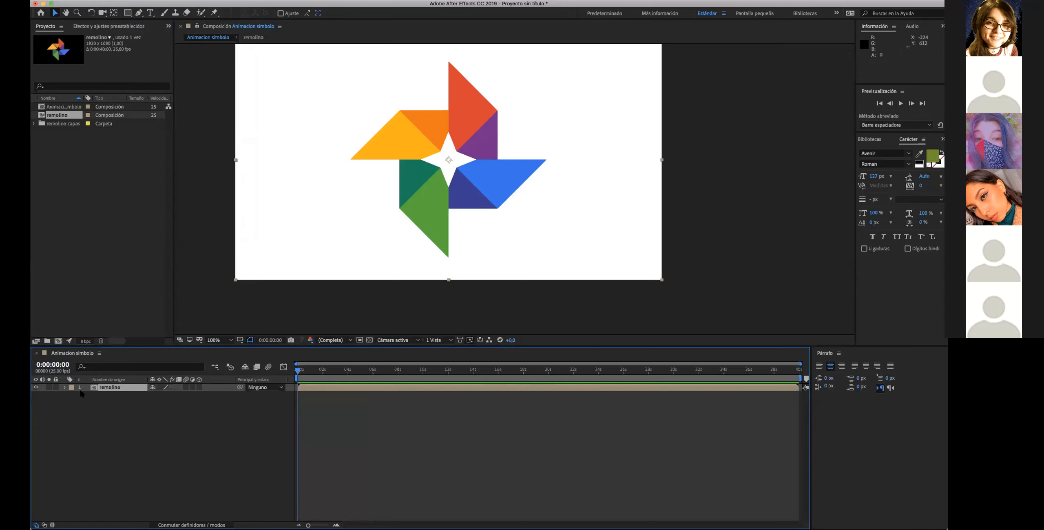
# - Check the remolino layer's Transformar properties and remove the layer from Animacion simbolo
pyautogui.click(64, 386)
pyautogui.click(72, 395)
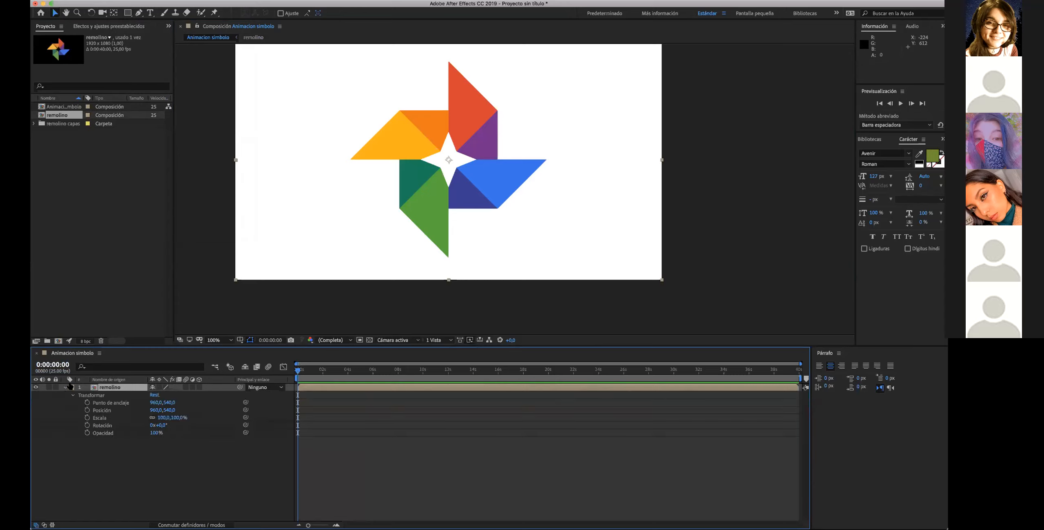
pyautogui.click(72, 395)
pyautogui.click(64, 387)
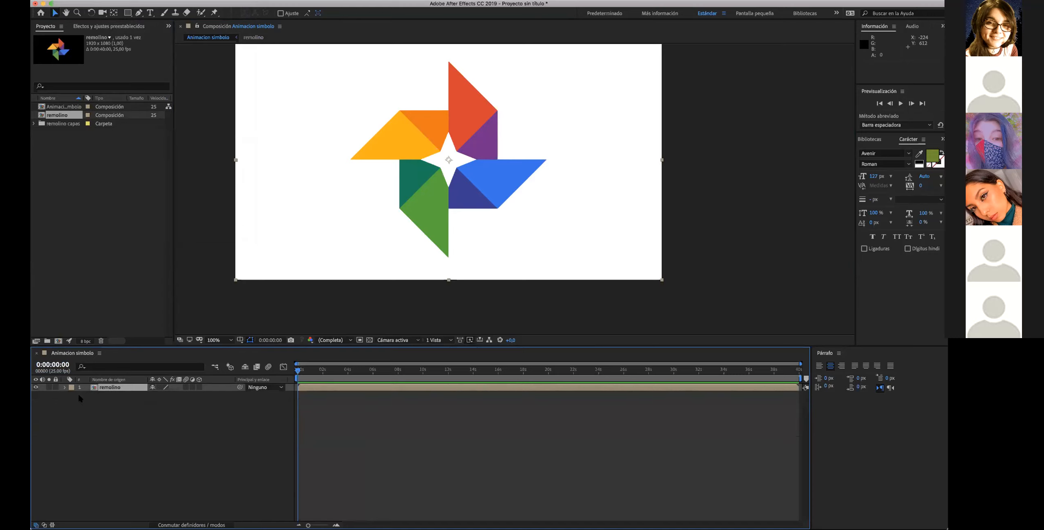
pyautogui.press('Delete')
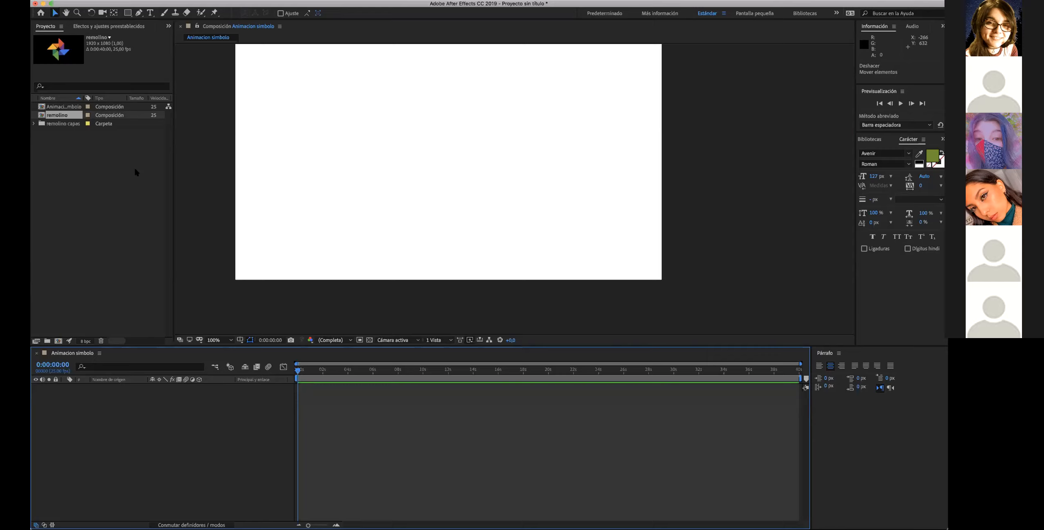
# - Open the remolino composition from the project to access its separate layers
pyautogui.click(94, 163)
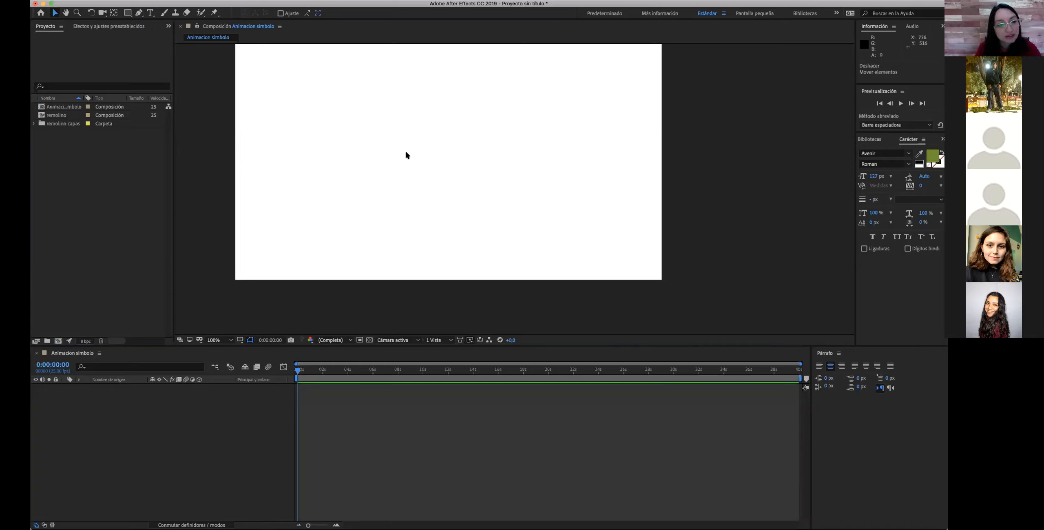
pyautogui.click(516, 167)
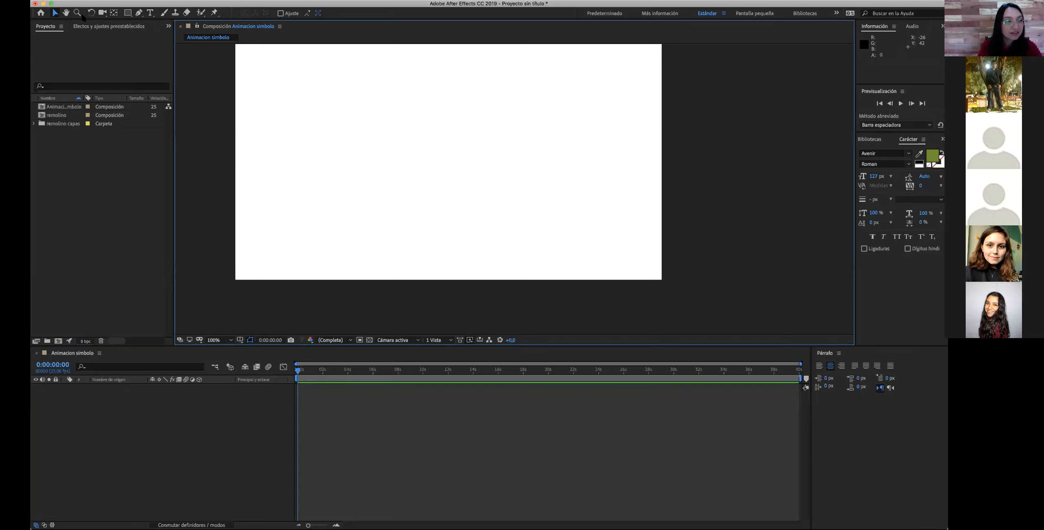
pyautogui.click(66, 12)
pyautogui.moveTo(489, 178); pyautogui.dragTo(494, 190)
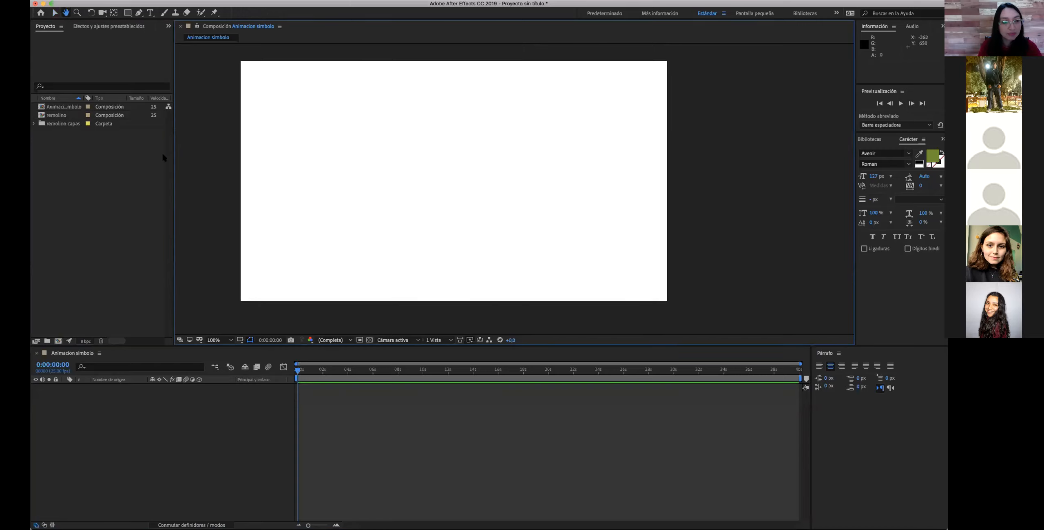
pyautogui.click(53, 118)
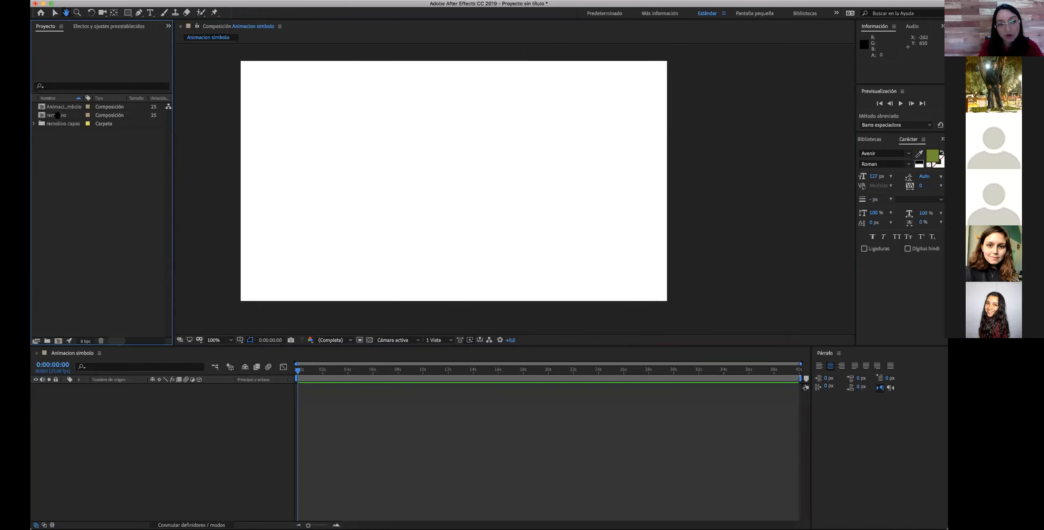
pyautogui.click(55, 12)
pyautogui.click(58, 116)
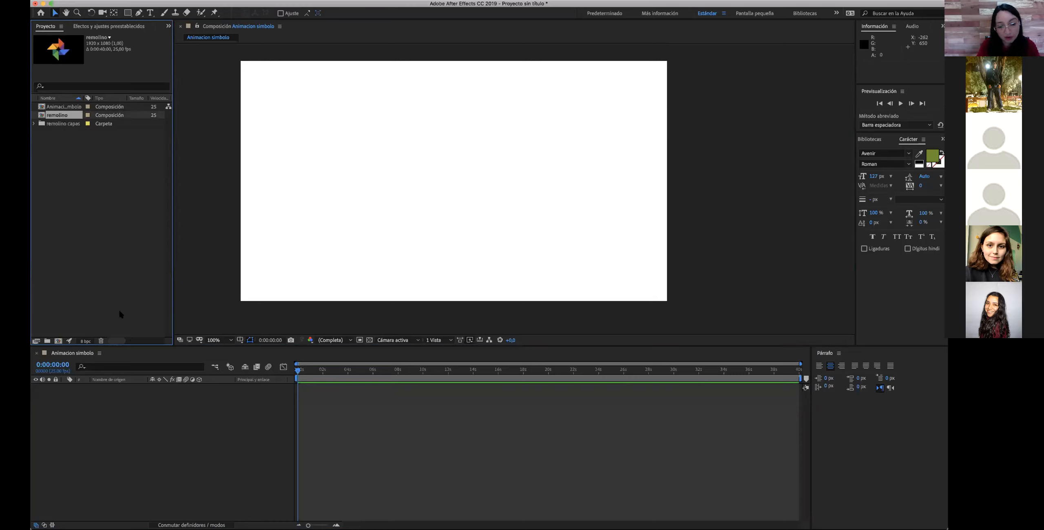
pyautogui.doubleClick(54, 116)
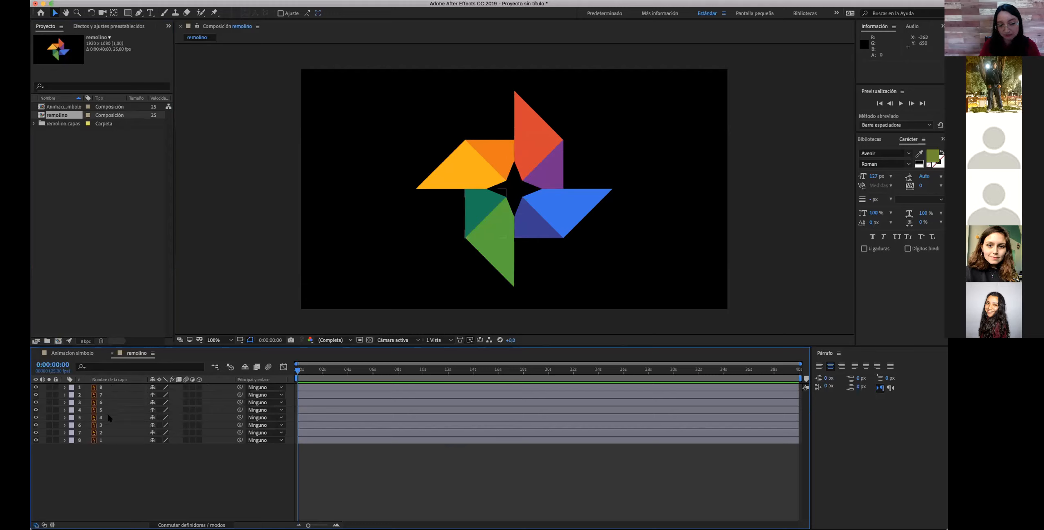
# - Try moving the red, purple and blue pieces away from the logo in the remolino composition
pyautogui.click(451, 177)
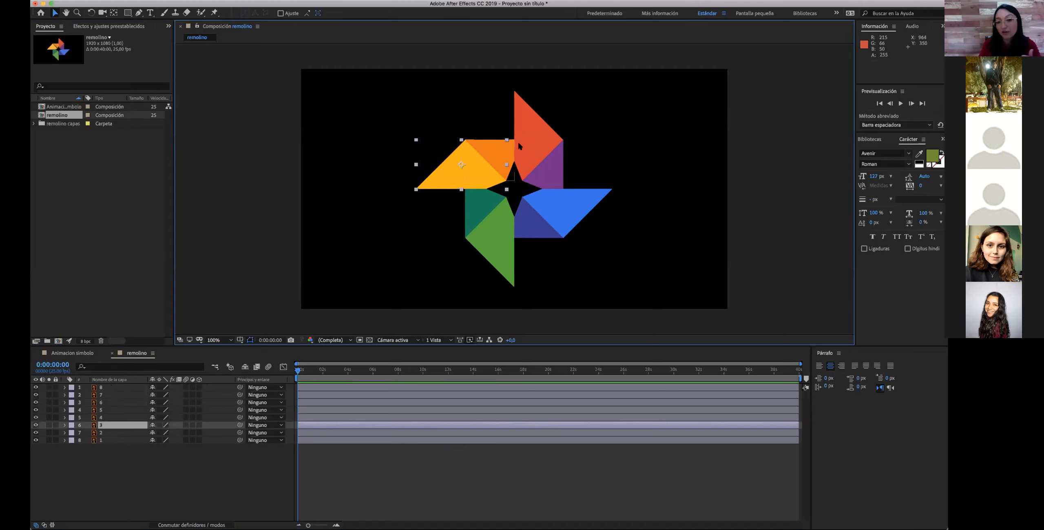
pyautogui.click(530, 142)
pyautogui.moveTo(533, 147); pyautogui.dragTo(572, 110)
pyautogui.moveTo(552, 168); pyautogui.dragTo(600, 167)
pyautogui.click(572, 203)
pyautogui.moveTo(573, 206); pyautogui.dragTo(613, 236)
pyautogui.click(601, 171)
pyautogui.click(562, 74)
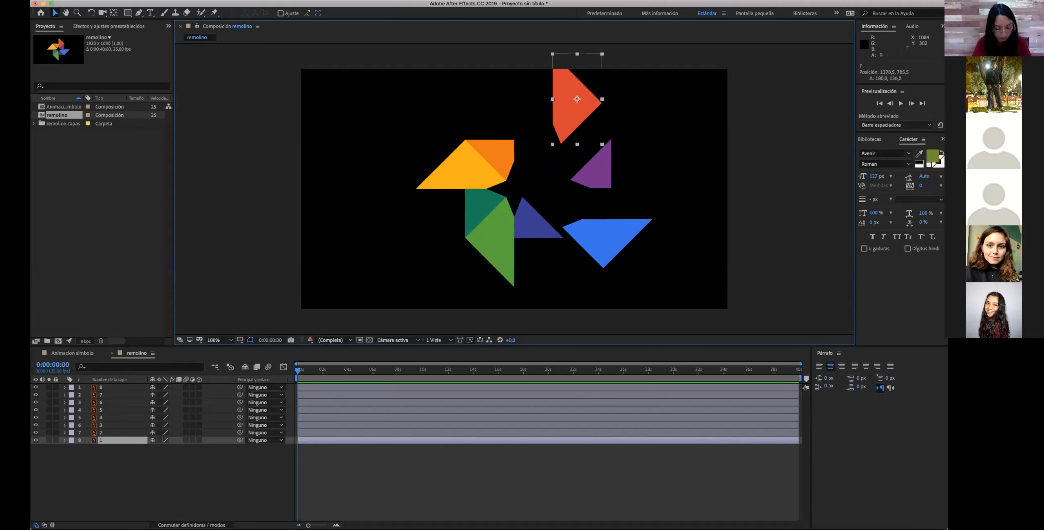
# - Undo the moves of the red, purple and blue pieces and deselect the layer
pyautogui.press('super+z')
pyautogui.press('super+z')
pyautogui.press('super+z')
pyautogui.press('super+z')
pyautogui.press('super+z')
pyautogui.press('super+z')
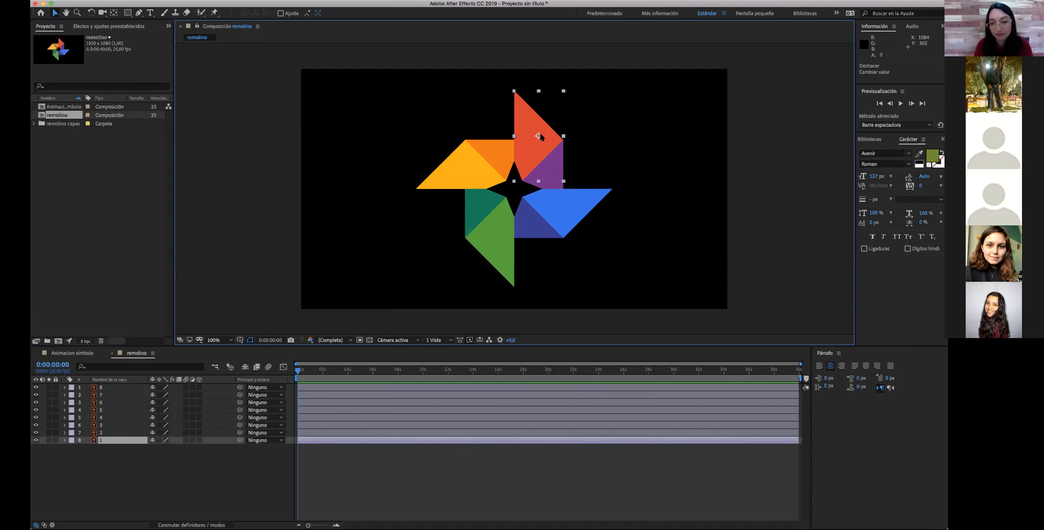
pyautogui.click(588, 486)
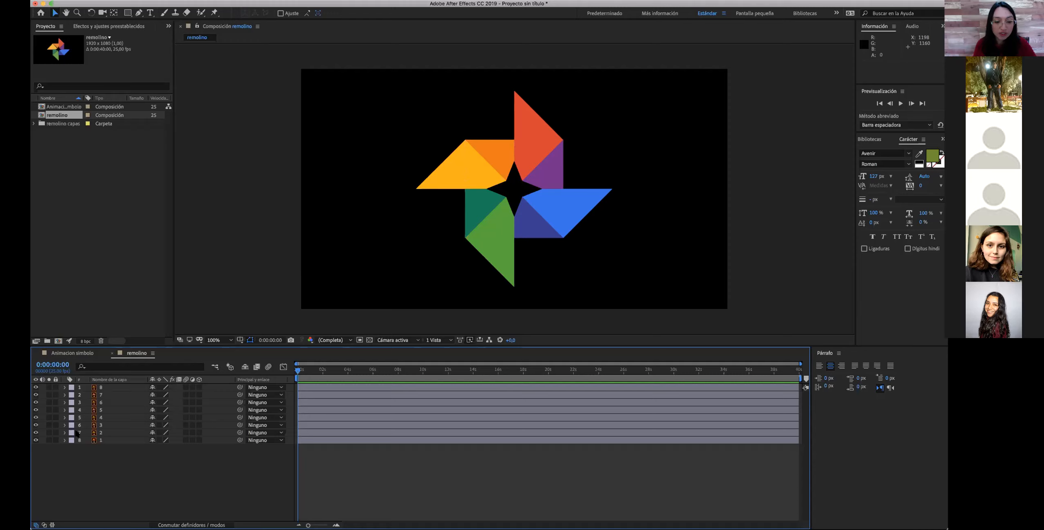
# - Hide the remolino layers one by one from 8 to 1, and make them all visible again
pyautogui.click(36, 386)
pyautogui.click(36, 394)
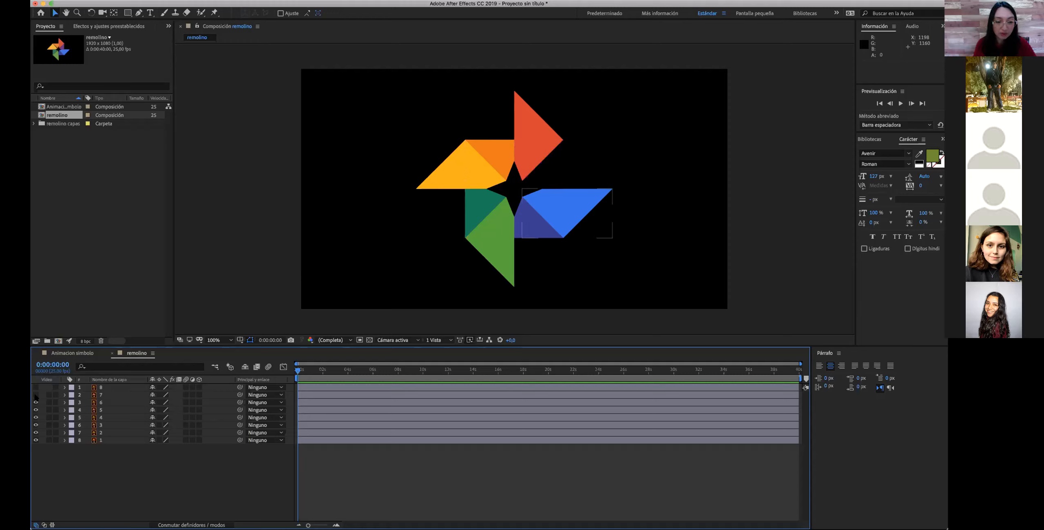
pyautogui.click(36, 402)
pyautogui.click(36, 409)
pyautogui.click(36, 417)
pyautogui.click(36, 424)
pyautogui.click(36, 432)
pyautogui.click(36, 440)
pyautogui.moveTo(35, 440)
pyautogui.mouseDown()
pyautogui.moveTo(35, 387)
pyautogui.moveTo(34, 436)
pyautogui.mouseUp()
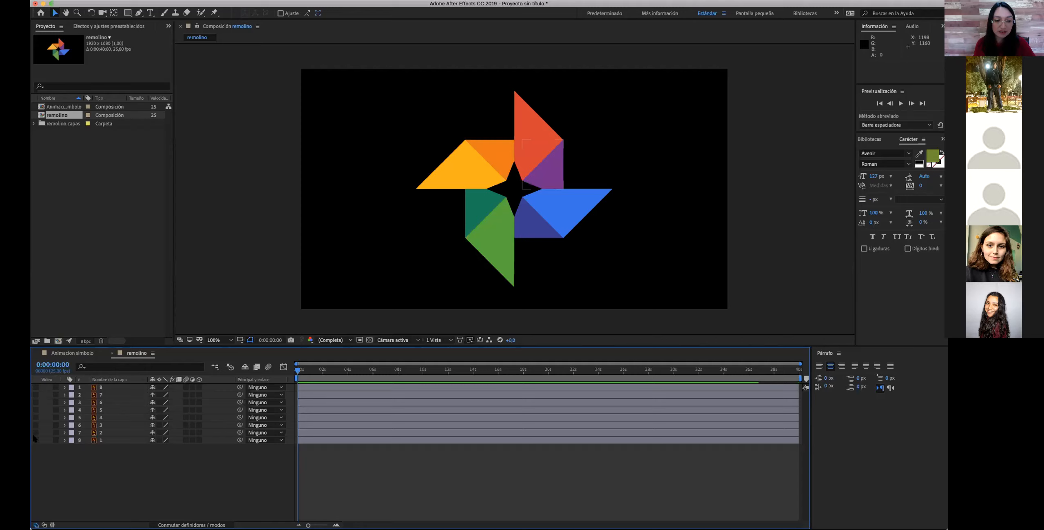
pyautogui.click(35, 388)
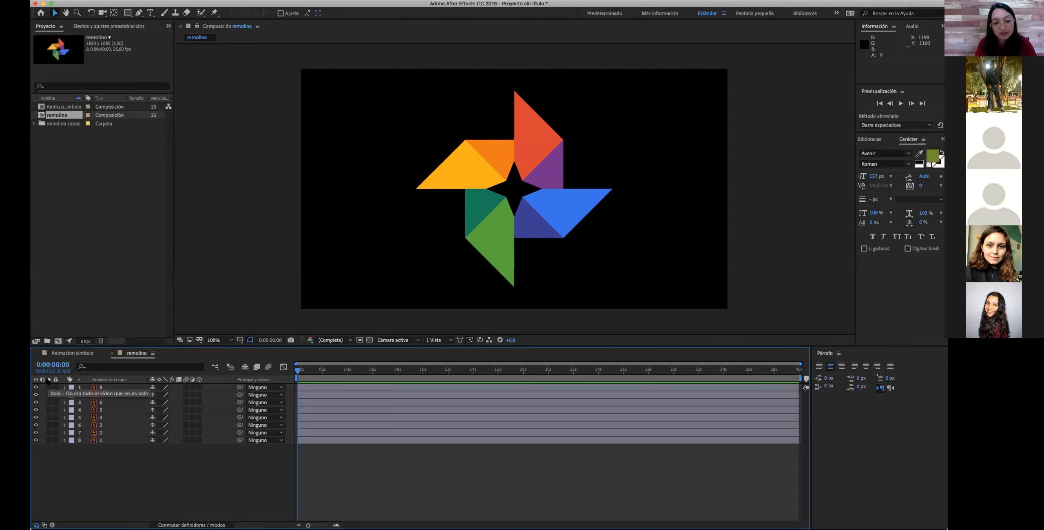
# - Try Solo on the green layer 5, and isolate the purple layer 8 and red layer 1
pyautogui.click(49, 410)
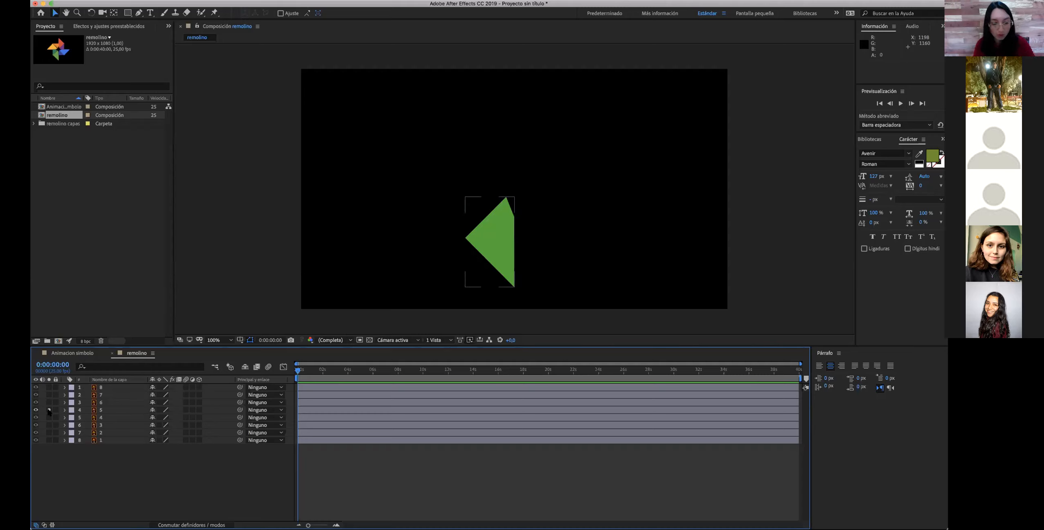
pyautogui.click(49, 387)
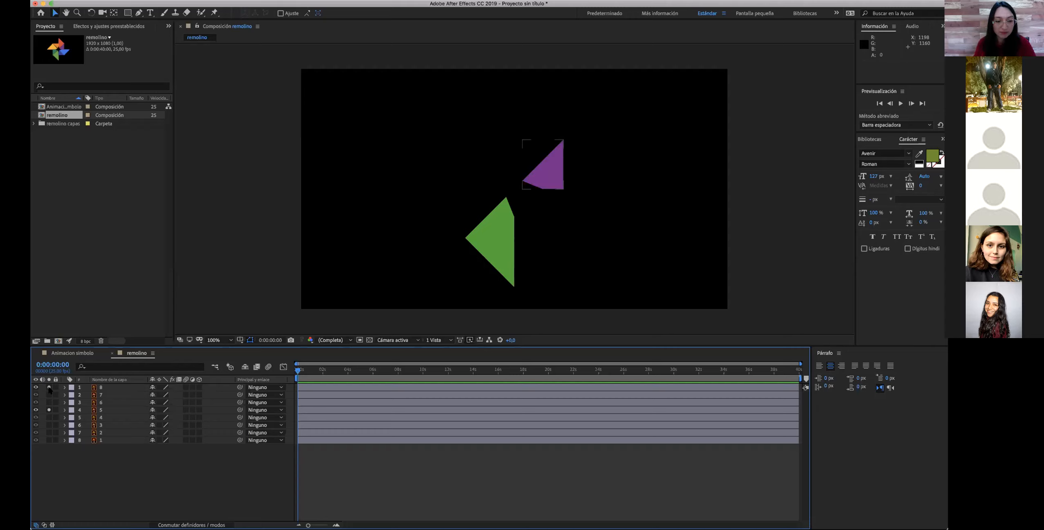
pyautogui.click(48, 386)
pyautogui.click(49, 410)
pyautogui.click(49, 387)
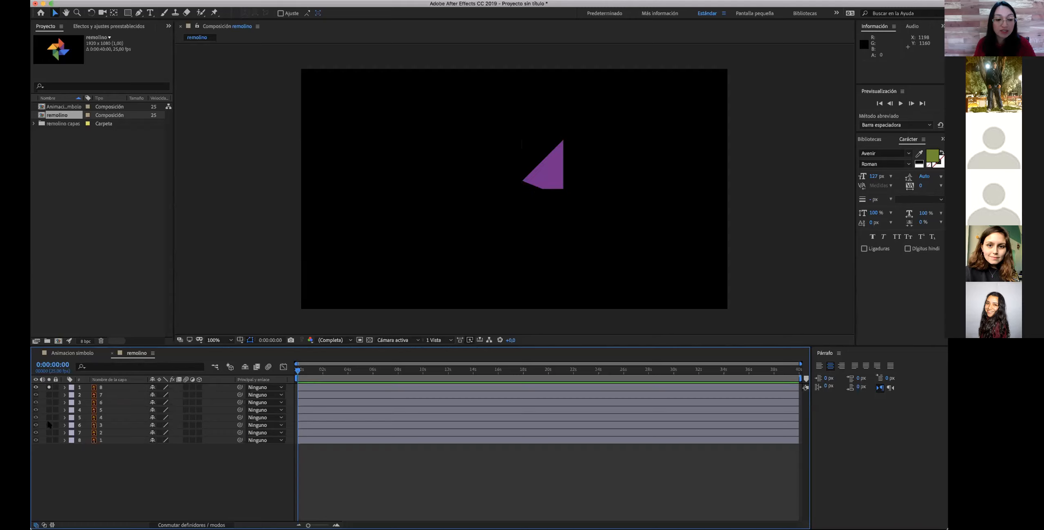
pyautogui.click(49, 440)
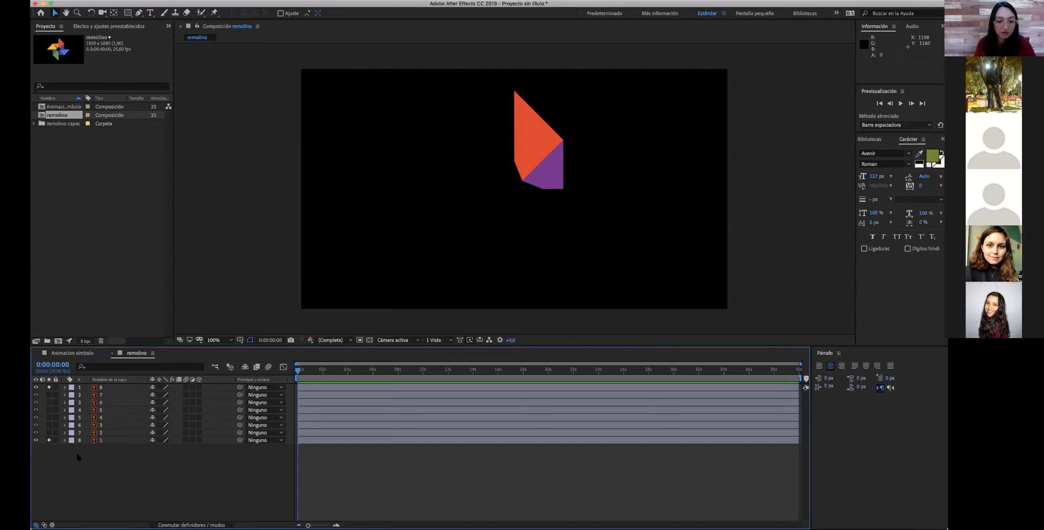
# - Turn off Solo on layers 8 and 1, and try locking and unlocking layer 8
pyautogui.click(49, 387)
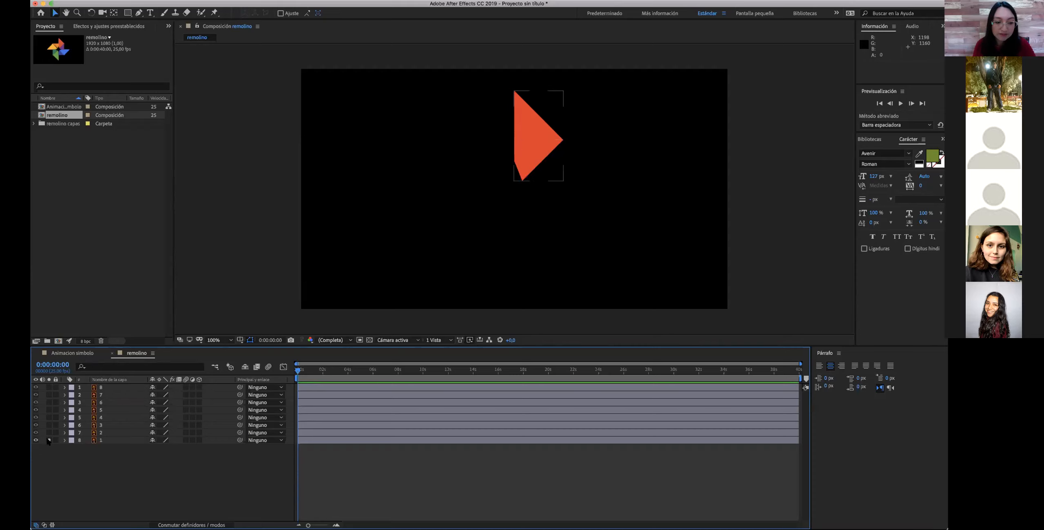
pyautogui.click(48, 439)
pyautogui.click(56, 387)
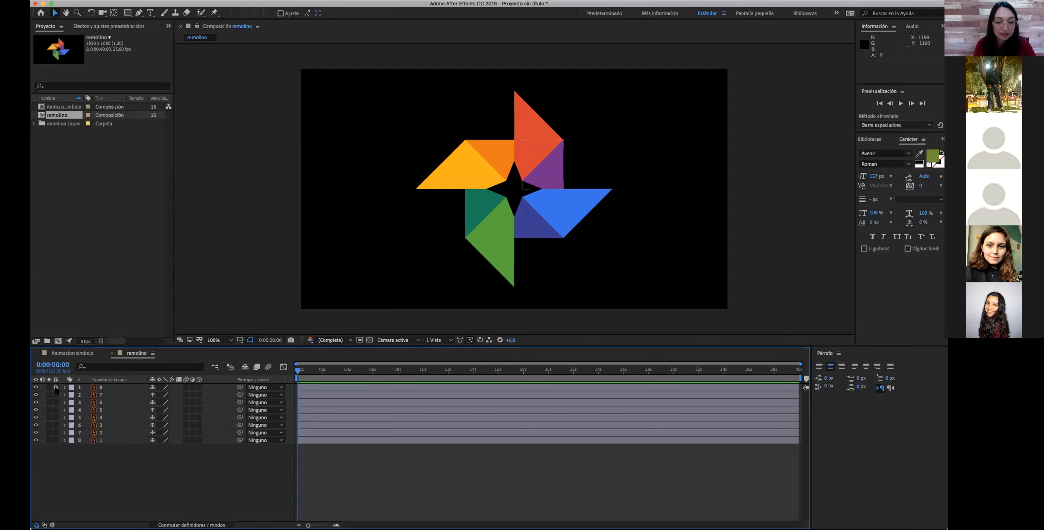
pyautogui.click(55, 387)
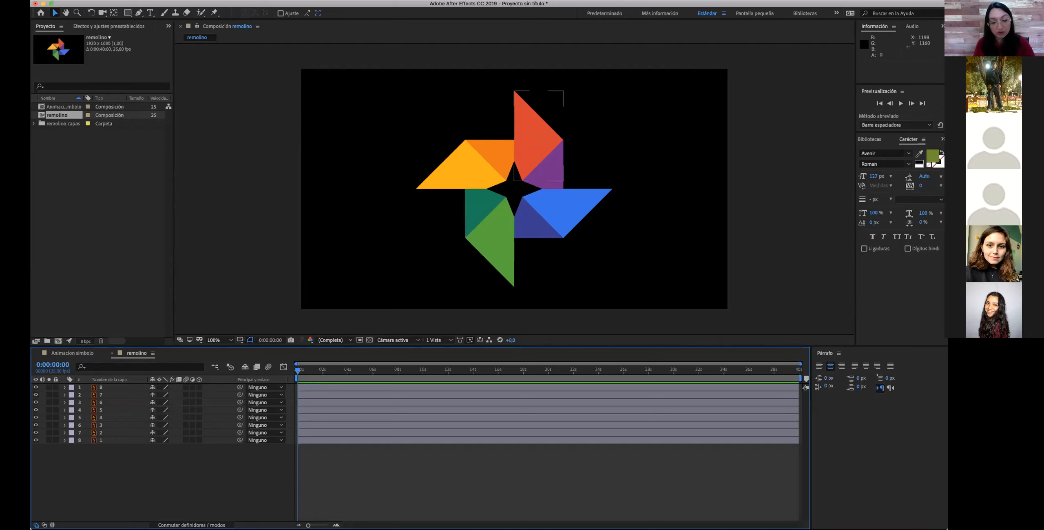
# - Import musica.mp3 from the SONIDOS folder into the project
pyautogui.click(85, 160)
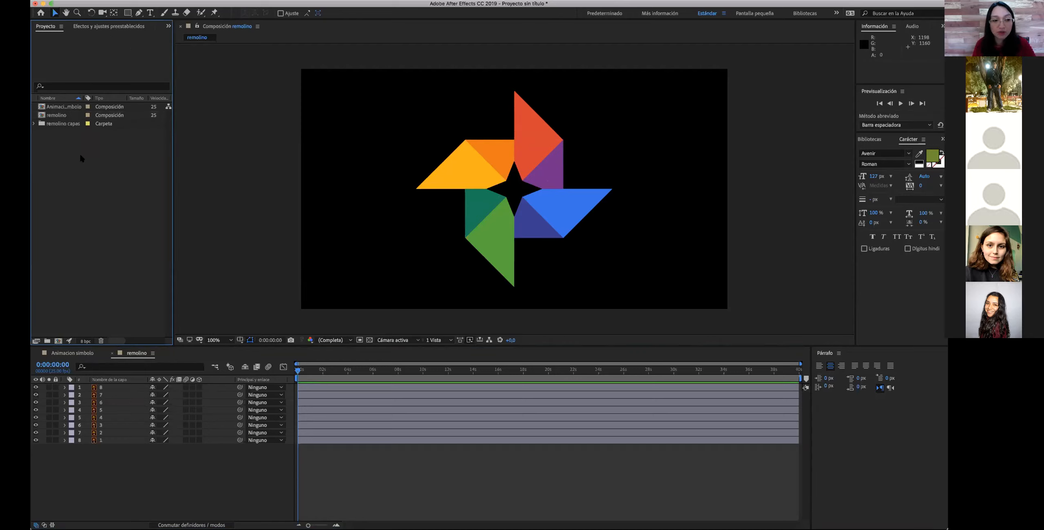
pyautogui.doubleClick(80, 153)
pyautogui.scroll(-3, 493, 159)
pyautogui.scroll(3, 494, 158)
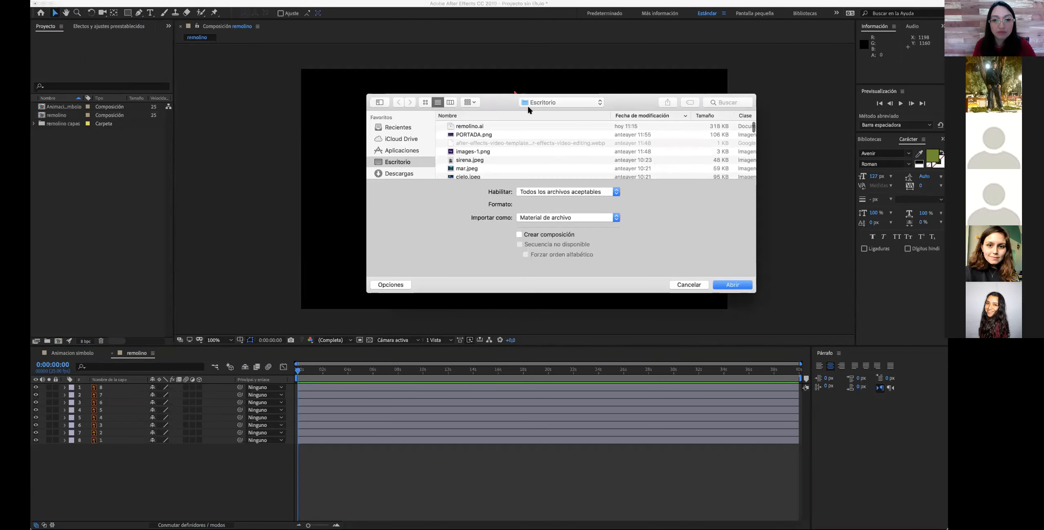
pyautogui.scroll(-10, 470, 164)
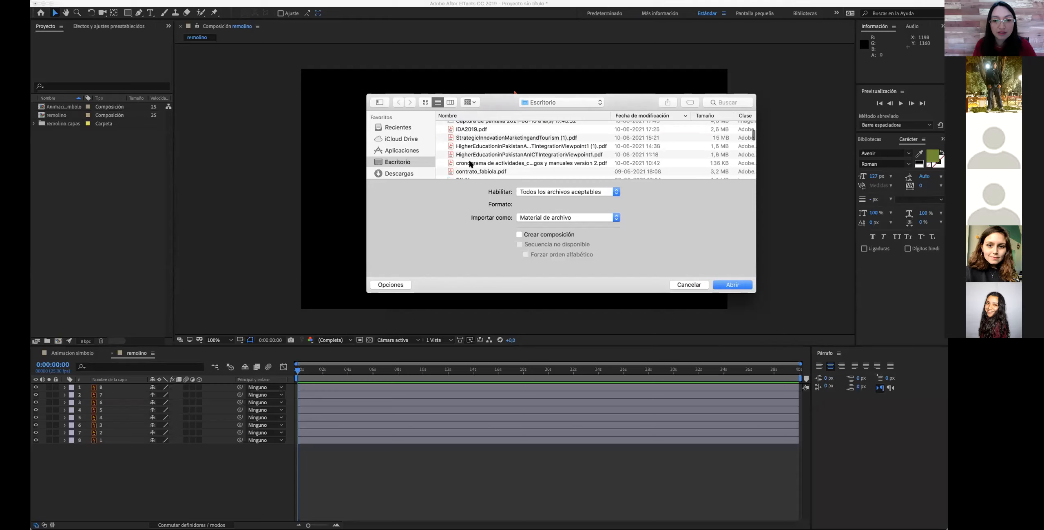
pyautogui.scroll(-10, 471, 164)
pyautogui.scroll(3, 482, 163)
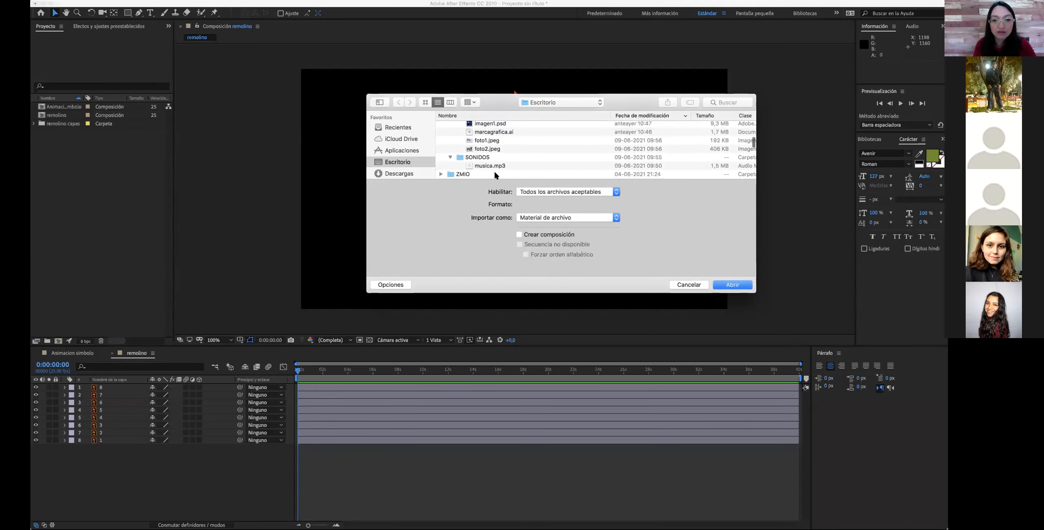
pyautogui.click(486, 166)
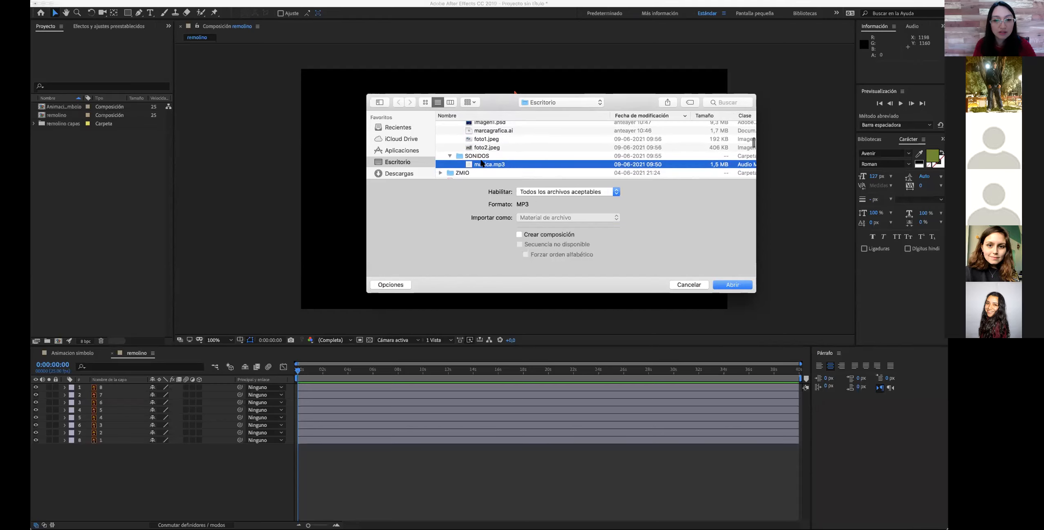
pyautogui.click(731, 284)
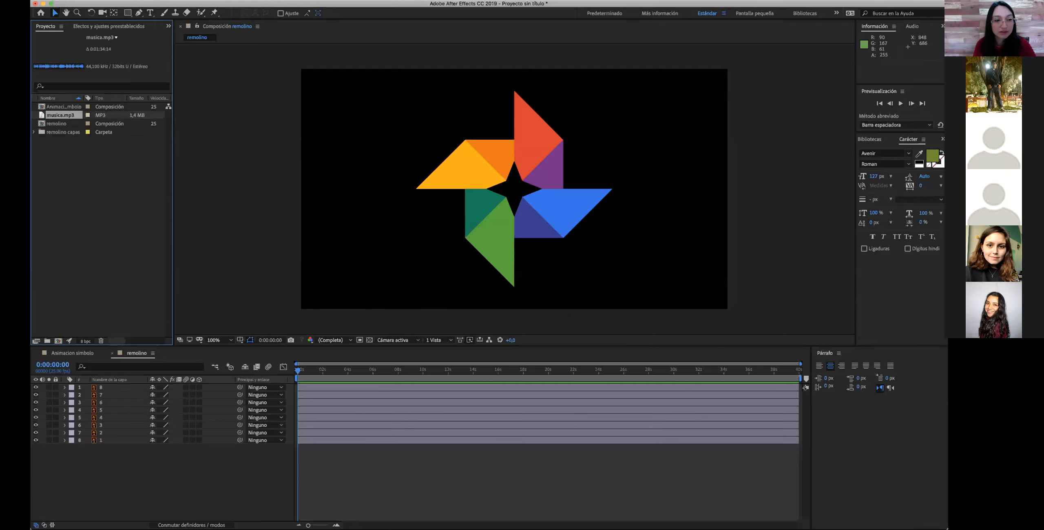
# - Place musica.mp3 below the remolino layers from the start of the timeline, and try switching its audio off and on
pyautogui.click(66, 156)
pyautogui.click(55, 116)
pyautogui.moveTo(54, 117); pyautogui.dragTo(79, 448)
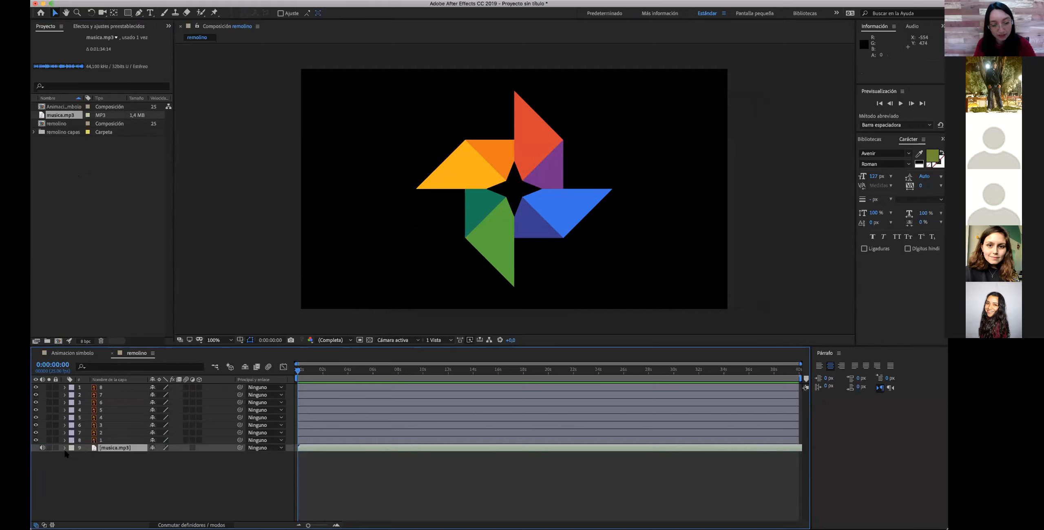
pyautogui.click(43, 447)
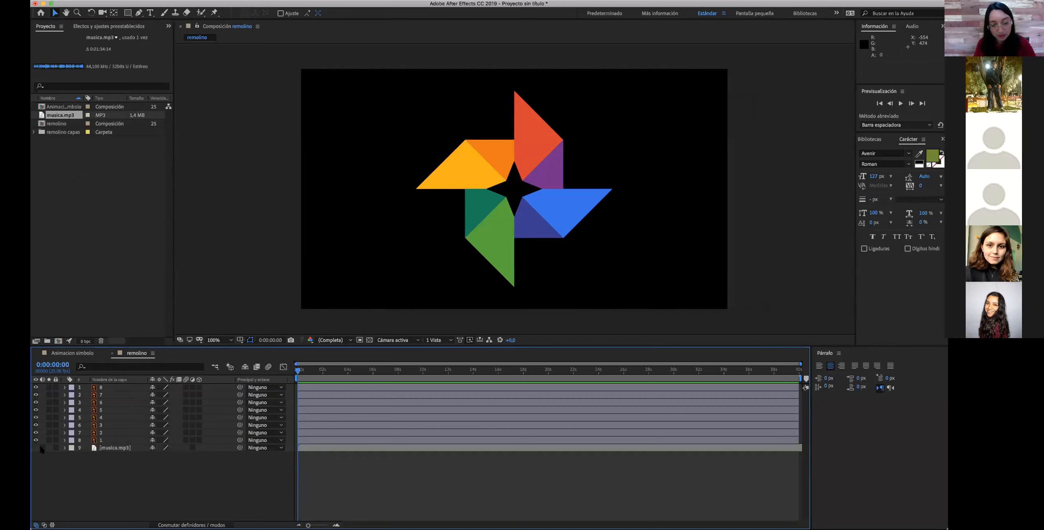
pyautogui.click(43, 447)
pyautogui.click(43, 447)
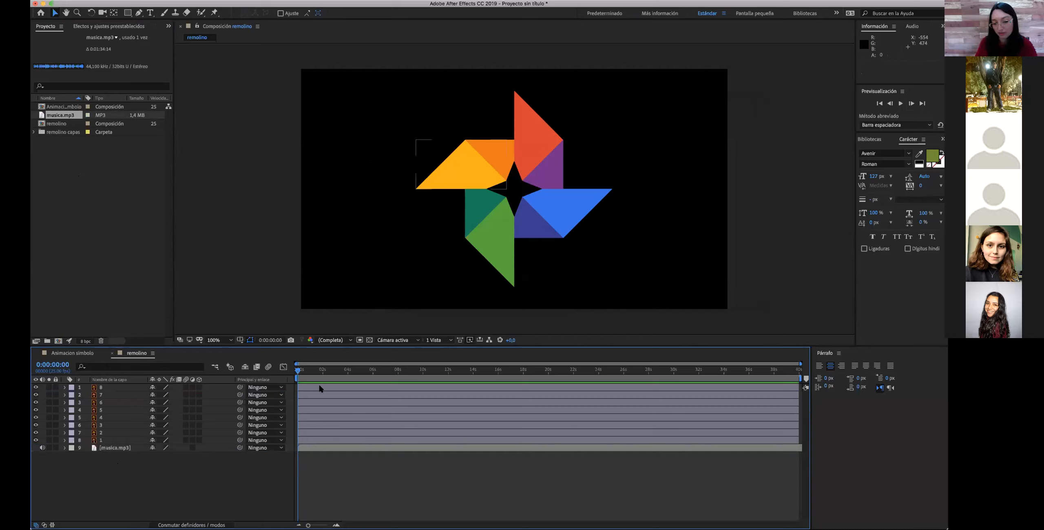
# - Undo the audio switching and the placement of musica.mp3 in the remolino timeline
pyautogui.press('super+z')
pyautogui.press('super+z')
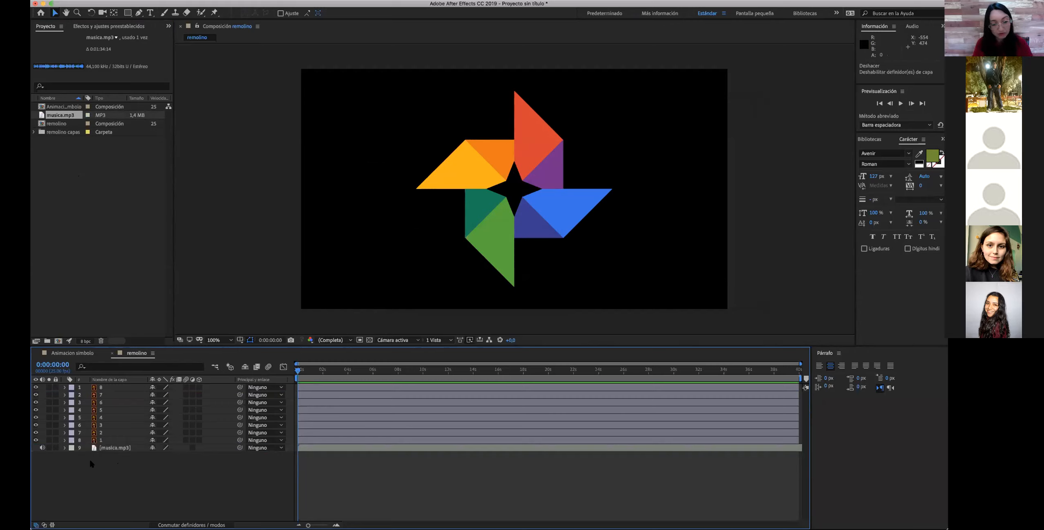
pyautogui.press('super+z')
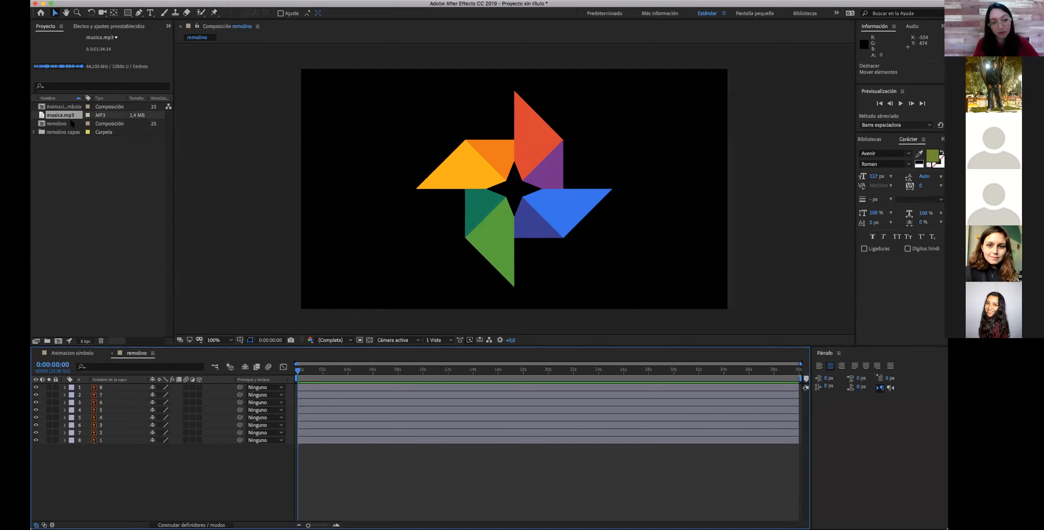
# - Try placing musica.mp3 in the remolino timeline at about 14 s and at the start, removing it each time
pyautogui.moveTo(68, 115); pyautogui.dragTo(471, 444)
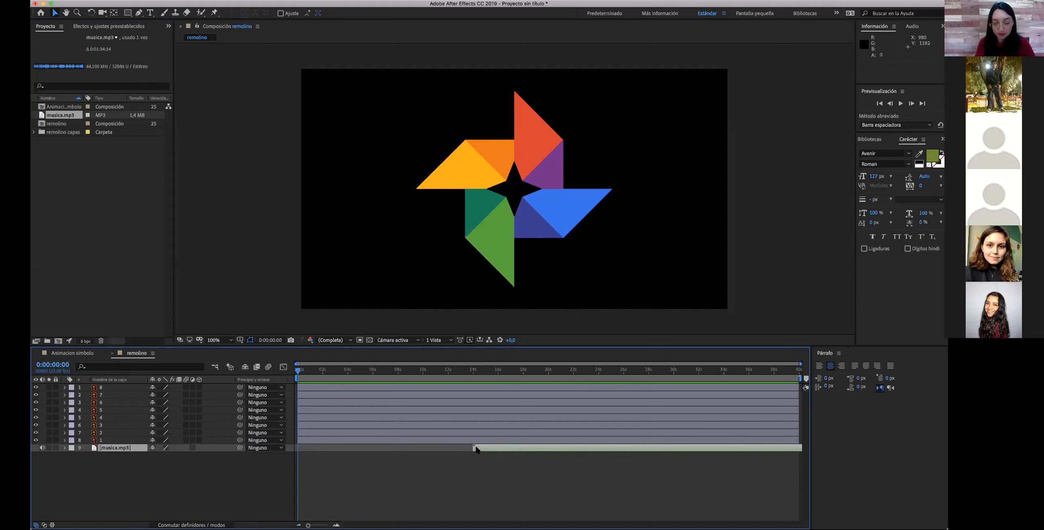
pyautogui.press('Delete')
pyautogui.moveTo(72, 115); pyautogui.dragTo(81, 449)
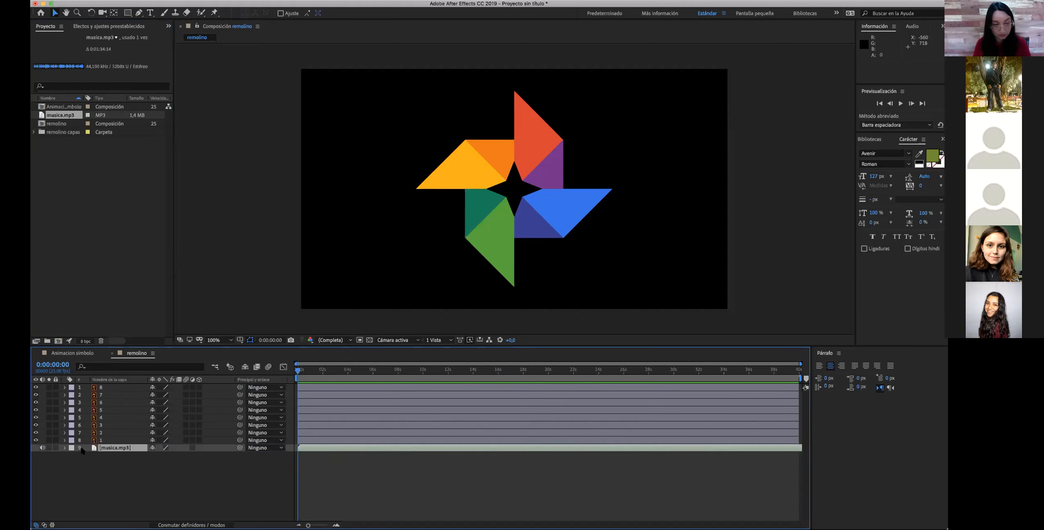
pyautogui.press('super+z')
# - Try placing musica.mp3 at about 18 s, shift it to start at about 13 s, and delete the layer
pyautogui.moveTo(73, 115); pyautogui.dragTo(519, 451)
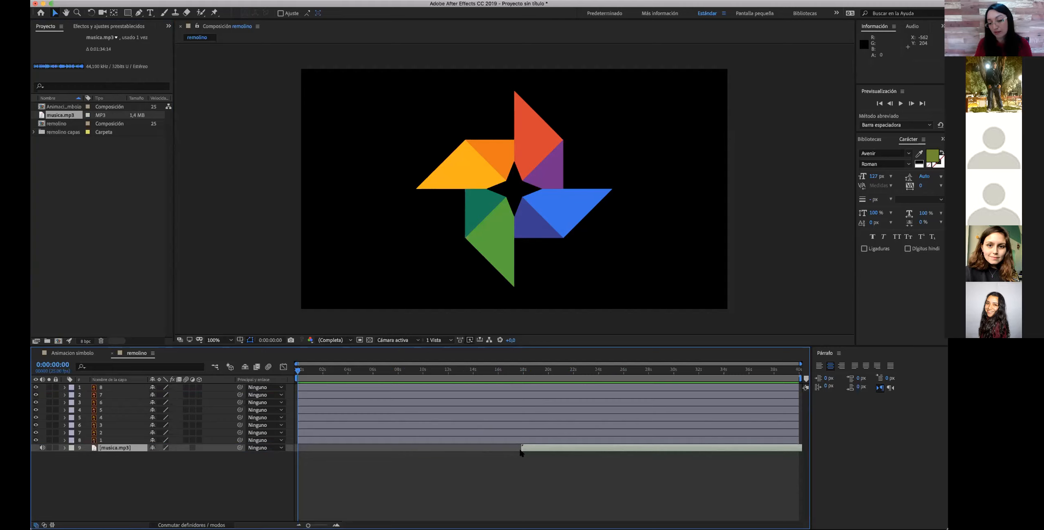
pyautogui.moveTo(522, 448); pyautogui.dragTo(321, 449)
pyautogui.moveTo(416, 455); pyautogui.dragTo(475, 451)
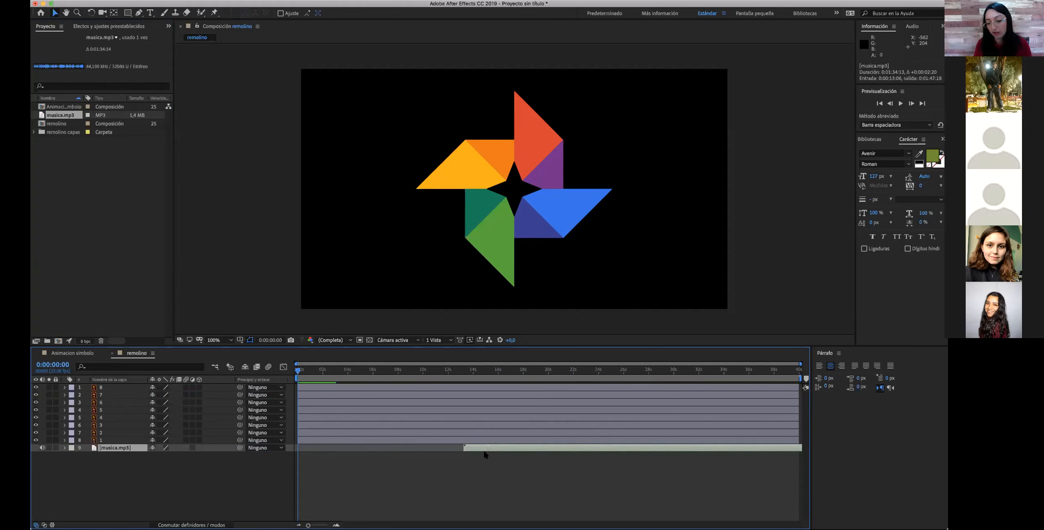
pyautogui.press('Delete')
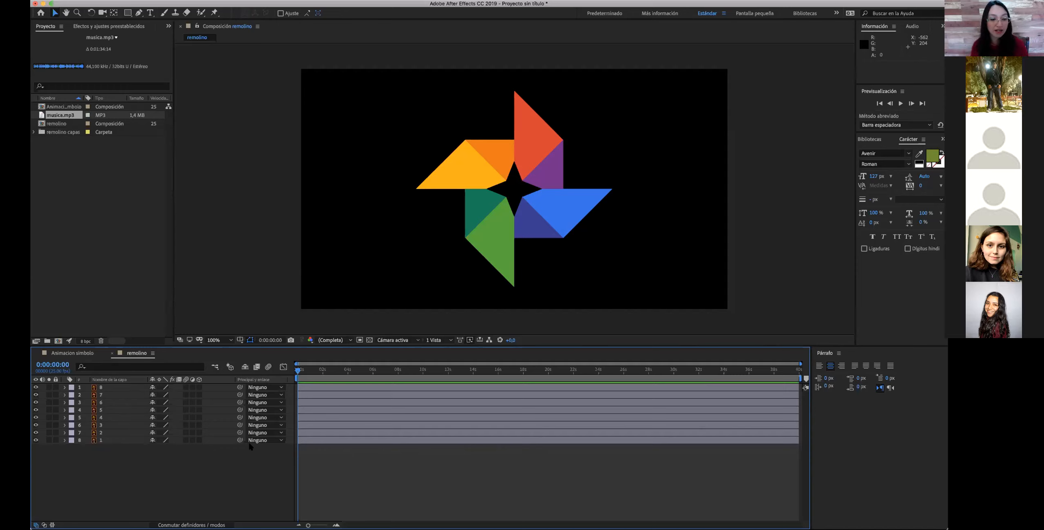
# - Open the Animacion simbolo composition and try adding the remolino composition as a layer, removing it again
pyautogui.click(96, 149)
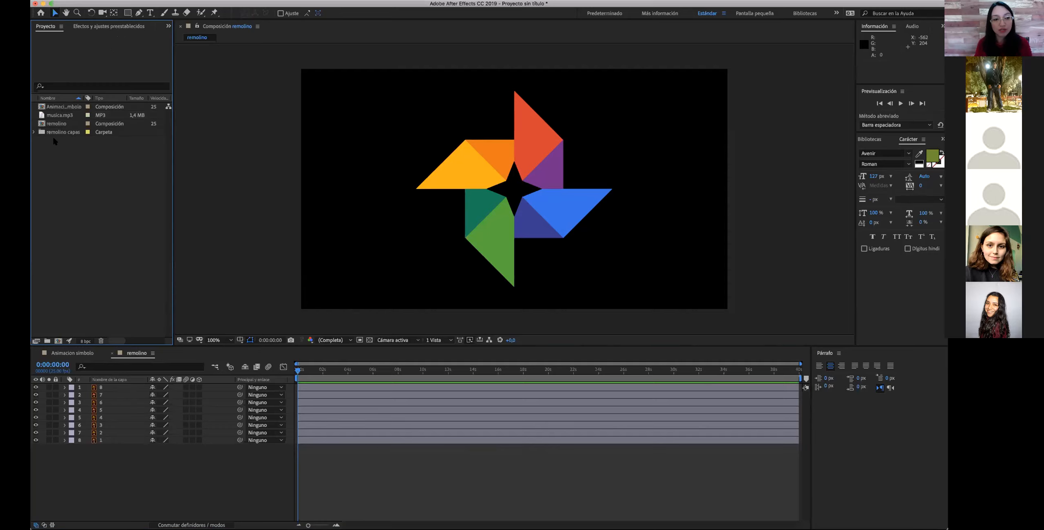
pyautogui.click(54, 125)
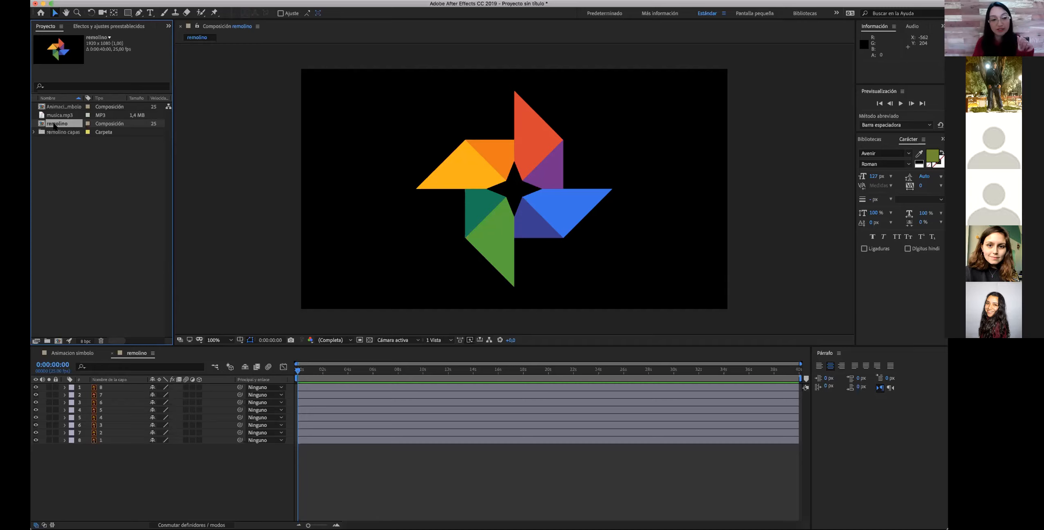
pyautogui.click(60, 107)
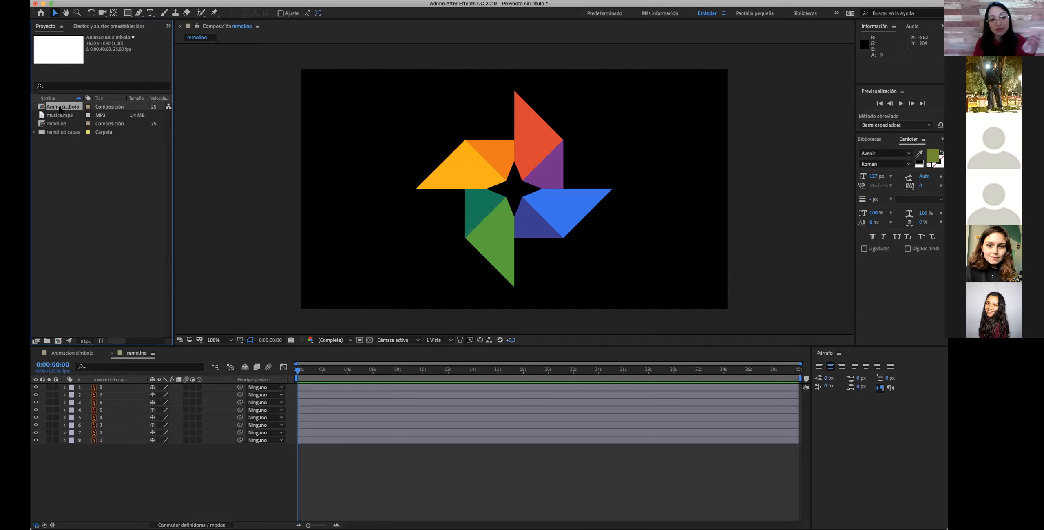
pyautogui.doubleClick(60, 107)
pyautogui.click(62, 156)
pyautogui.click(55, 107)
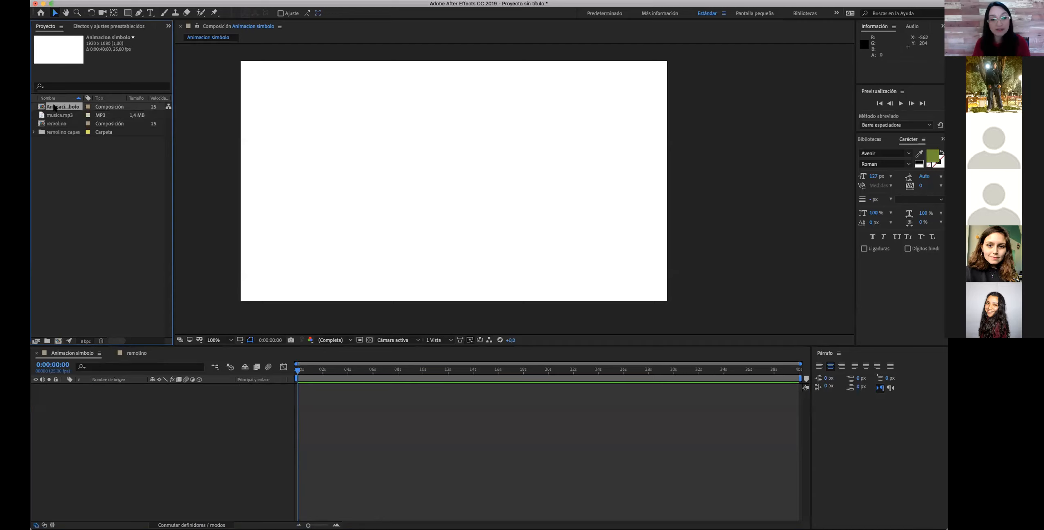
pyautogui.moveTo(55, 125); pyautogui.dragTo(66, 383)
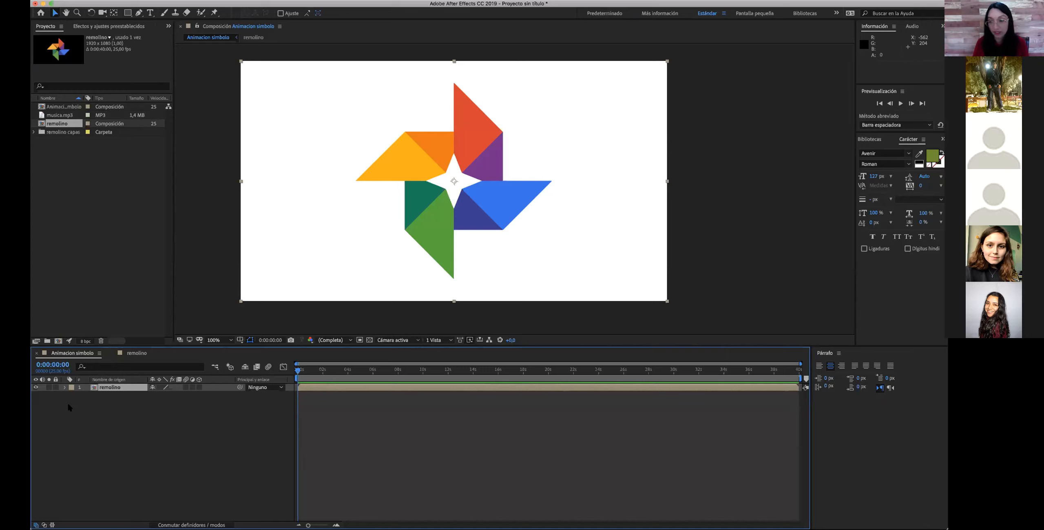
pyautogui.press('Delete')
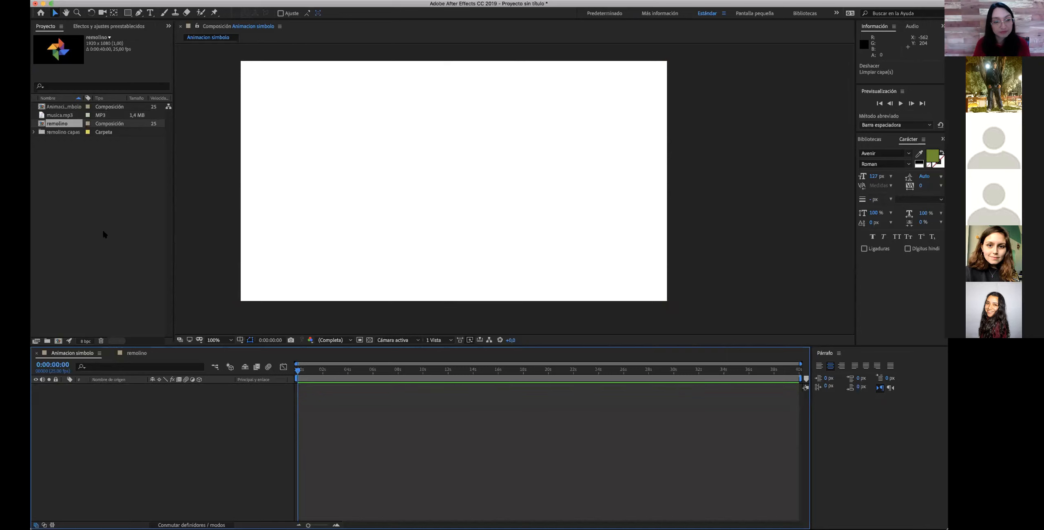
# - Reopen the remolino composition and delete the musica.mp3 layer from it
pyautogui.click(60, 144)
pyautogui.click(58, 130)
pyautogui.click(59, 124)
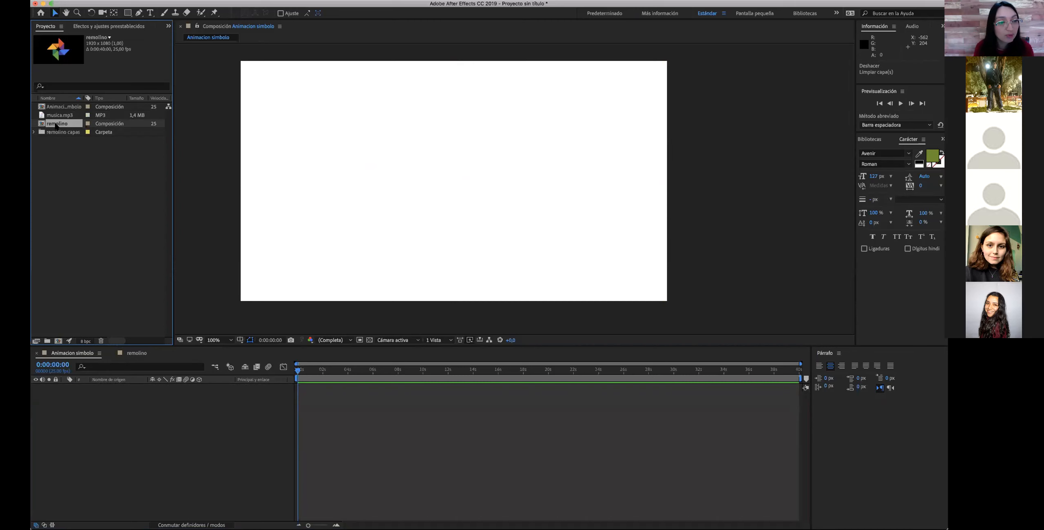
pyautogui.doubleClick(56, 124)
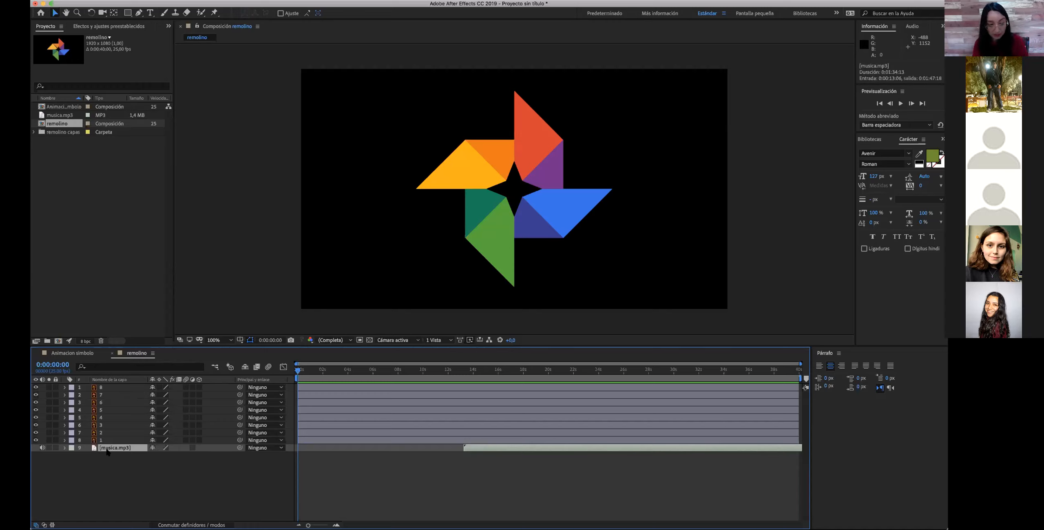
pyautogui.press('Delete')
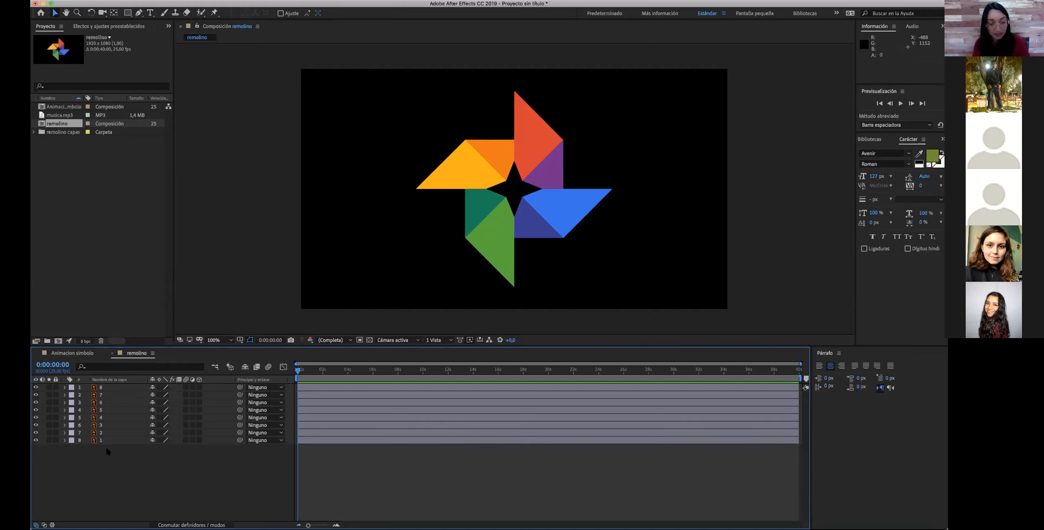
# - Try duplicating all eight remolino layers by copying and pasting them, and undo the copies
pyautogui.click(102, 387)
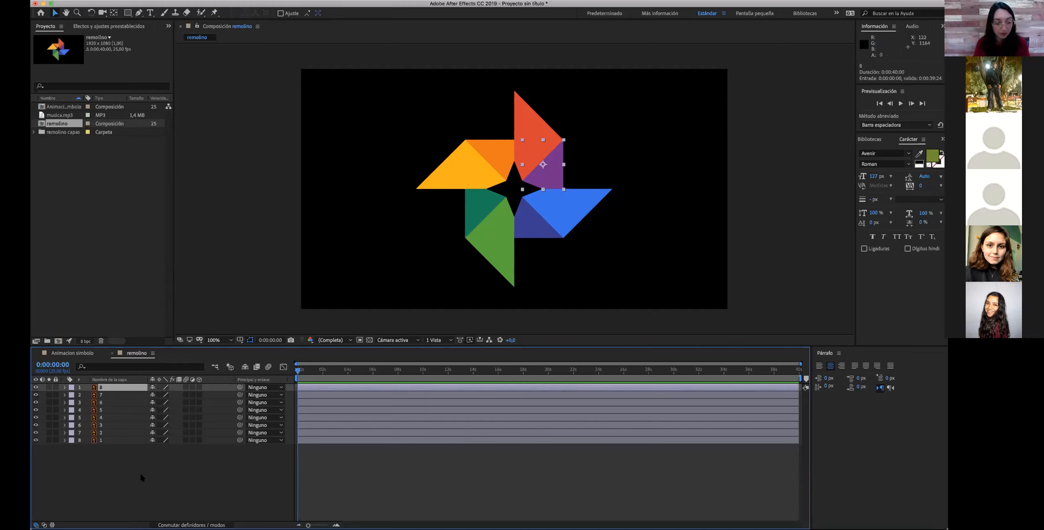
pyautogui.moveTo(137, 461); pyautogui.dragTo(121, 395)
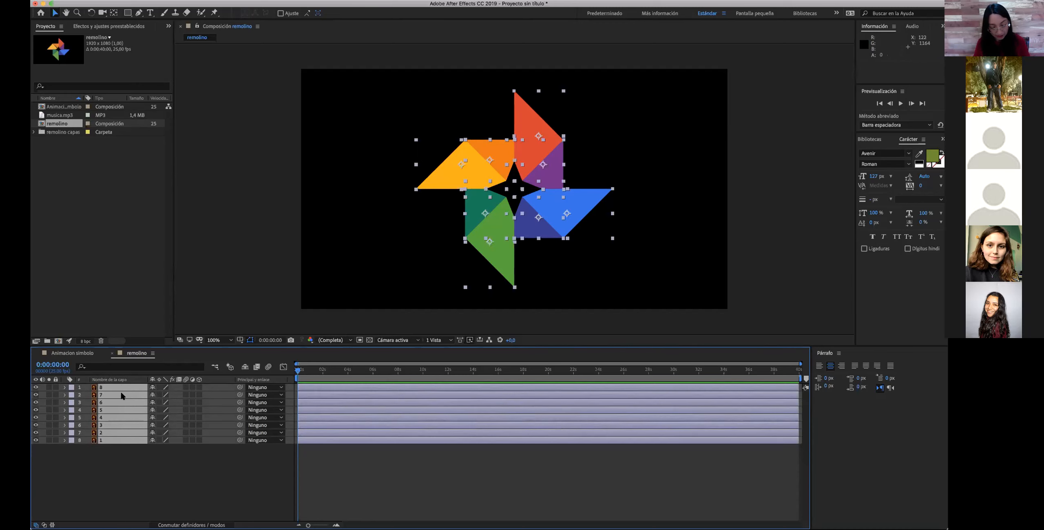
pyautogui.click(127, 455)
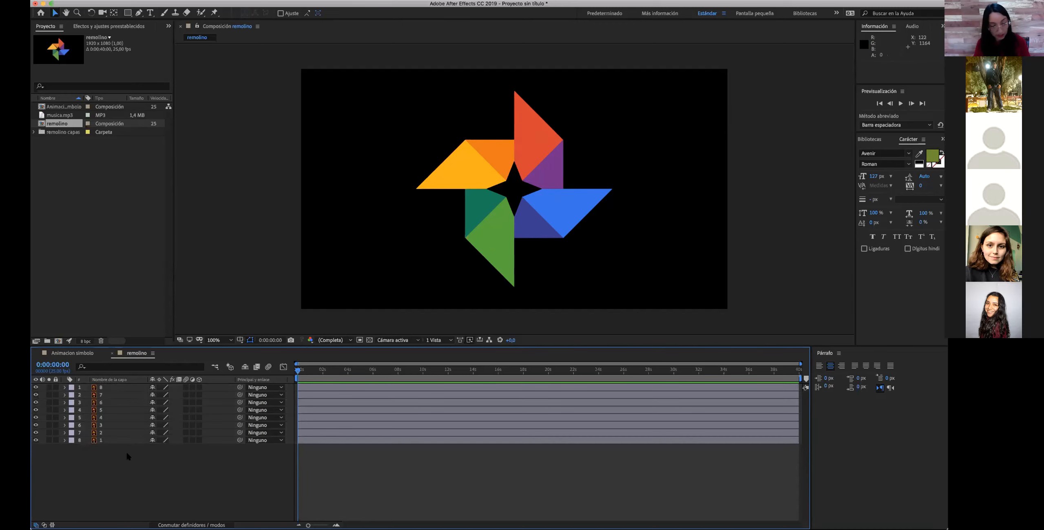
pyautogui.press('super+v')
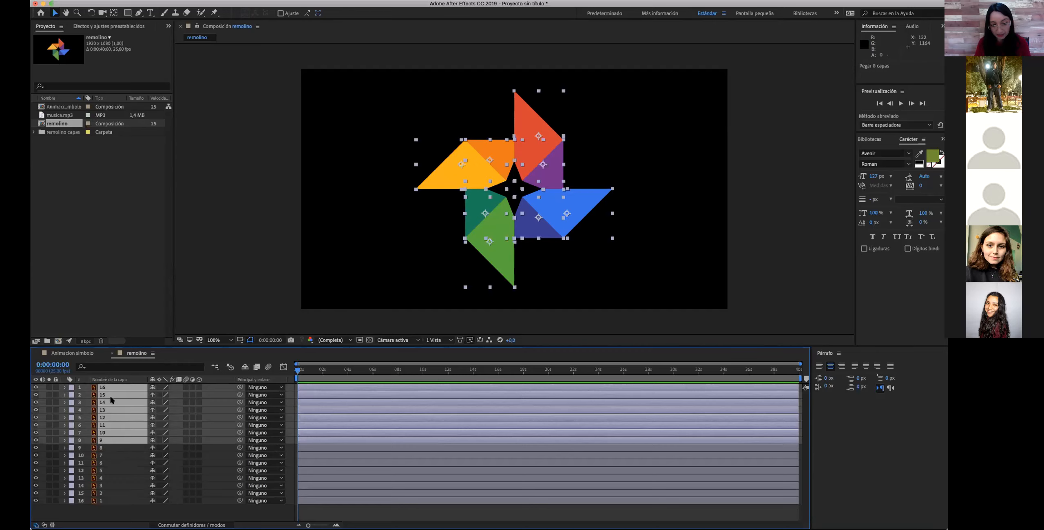
pyautogui.press('super+z')
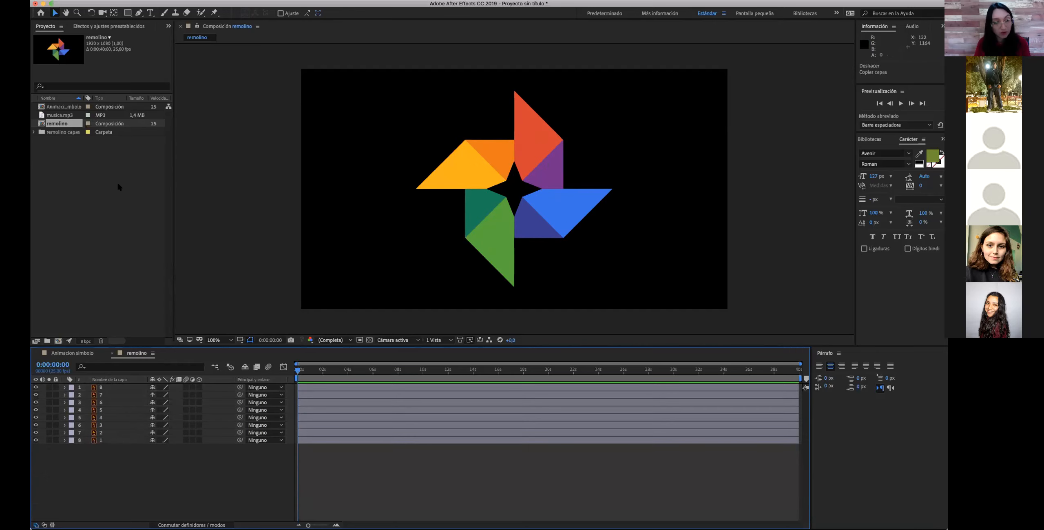
# - Add three instances of the remolino composition to Animacion simbolo and move the bottom layer's logo toward the frame's lower-right corner
pyautogui.click(113, 353)
pyautogui.click(62, 107)
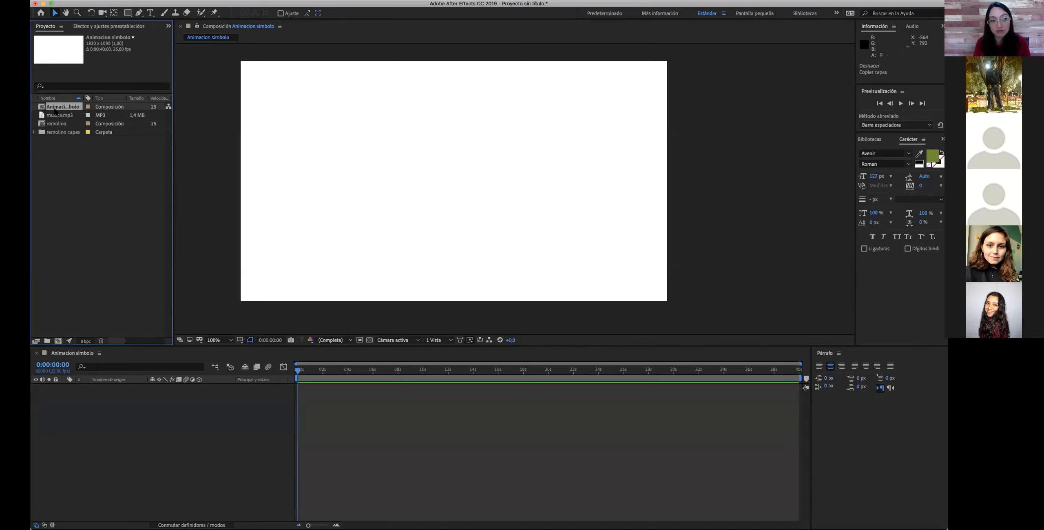
pyautogui.click(54, 126)
pyautogui.moveTo(54, 127); pyautogui.dragTo(97, 395)
pyautogui.moveTo(62, 124); pyautogui.dragTo(84, 420)
pyautogui.moveTo(372, 158); pyautogui.dragTo(742, 283)
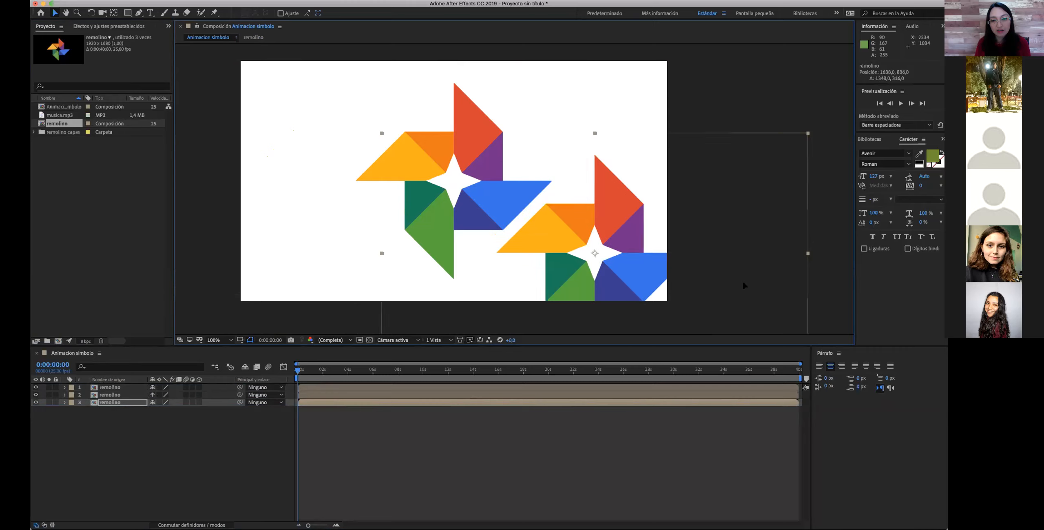
# - Reposition the remolino instances around the Animacion simbolo frame and expand the top instance's layer properties
pyautogui.moveTo(423, 231); pyautogui.dragTo(531, 244)
pyautogui.moveTo(475, 135); pyautogui.dragTo(431, 206)
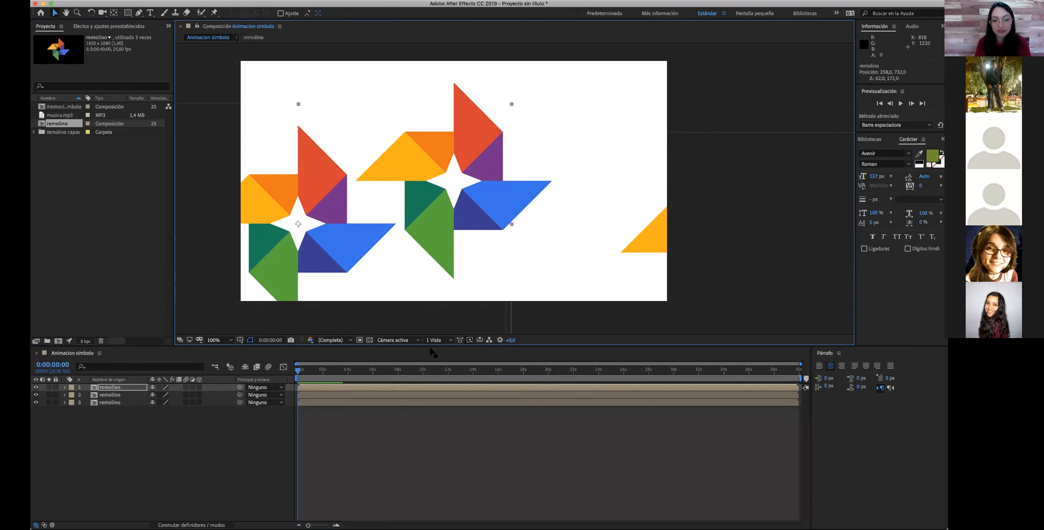
pyautogui.click(79, 389)
pyautogui.click(80, 390)
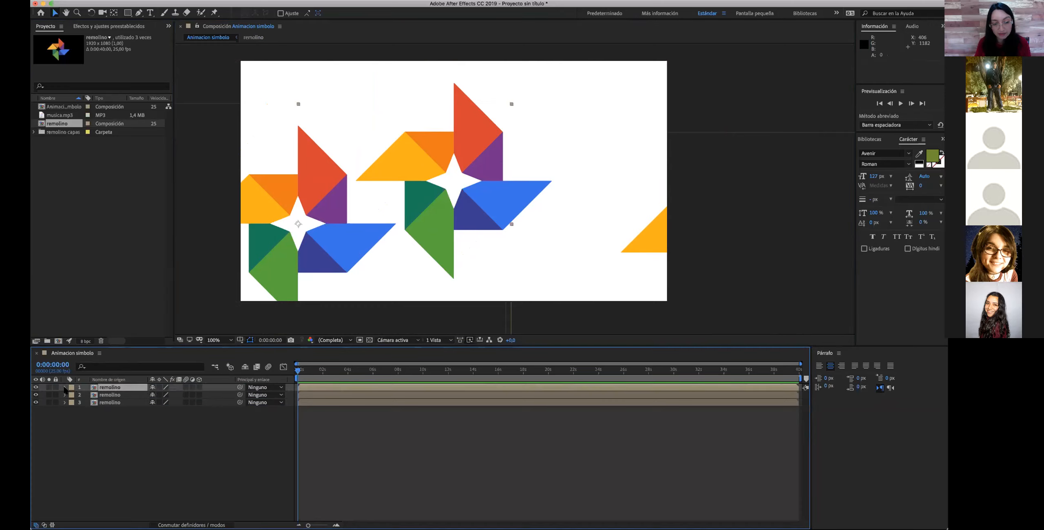
pyautogui.click(64, 387)
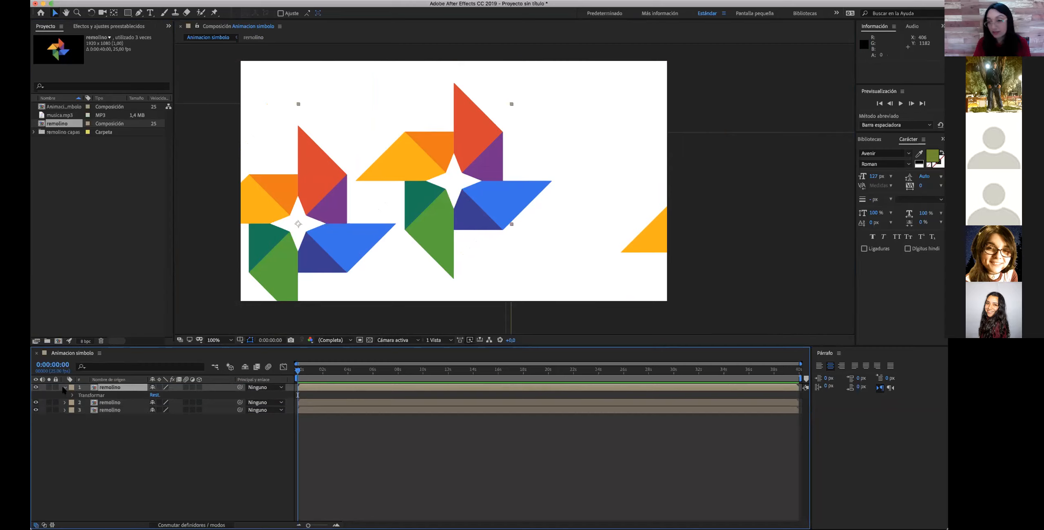
# - Undo the moves and the placement of the three remolino instances in Animacion simbolo
pyautogui.press('super+z')
pyautogui.press('super+z')
pyautogui.press('super+z')
pyautogui.press('super+z')
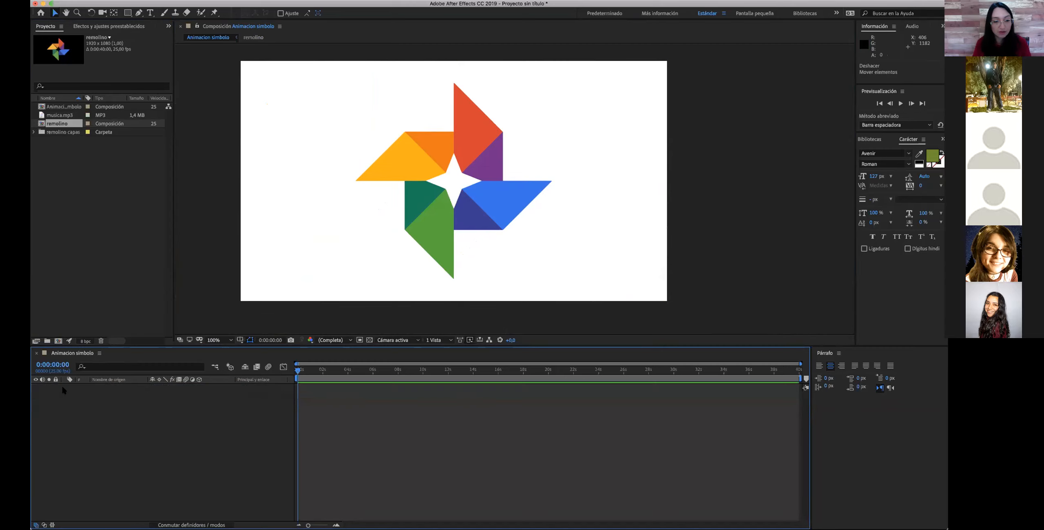
# - Open the remolino composition from the project items
pyautogui.click(51, 116)
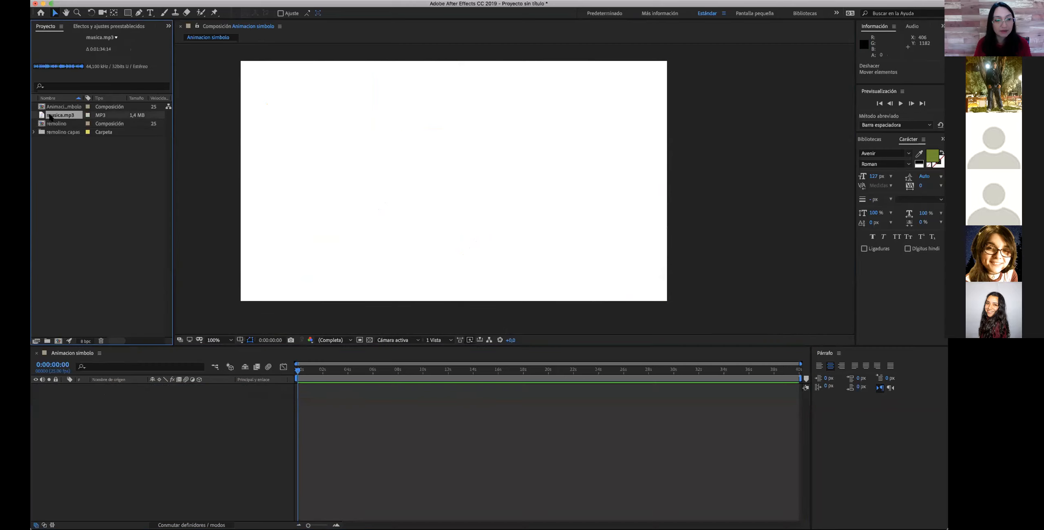
pyautogui.click(54, 124)
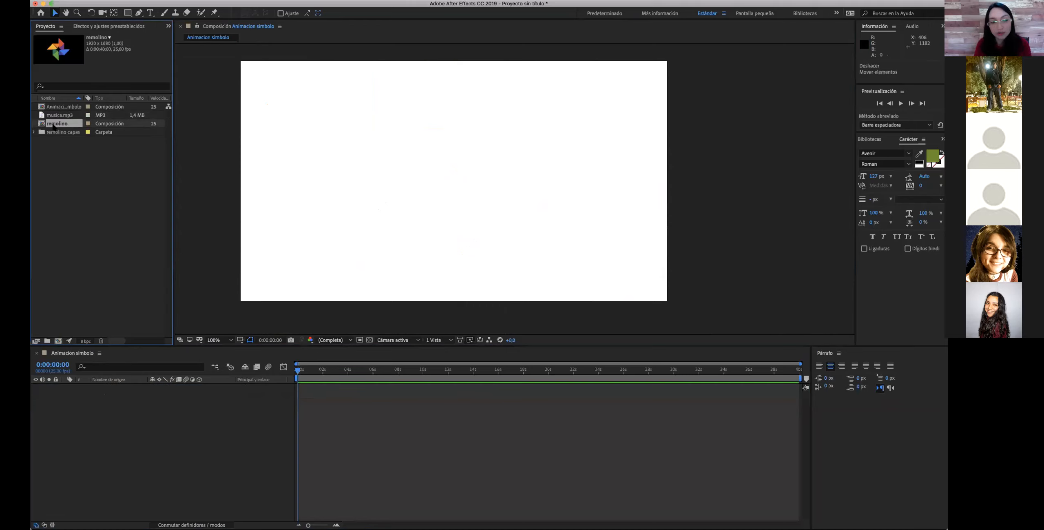
pyautogui.doubleClick(54, 124)
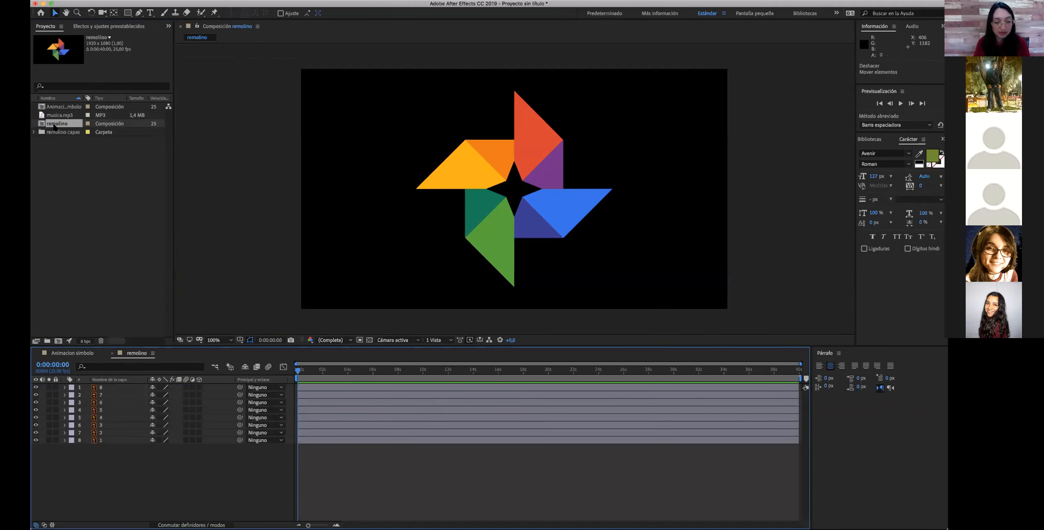
# - Try duplicating all eight remolino layers by copying and pasting them, and undo the pasted copies
pyautogui.moveTo(122, 455); pyautogui.dragTo(112, 390)
pyautogui.press('super+c')
pyautogui.press('super+v')
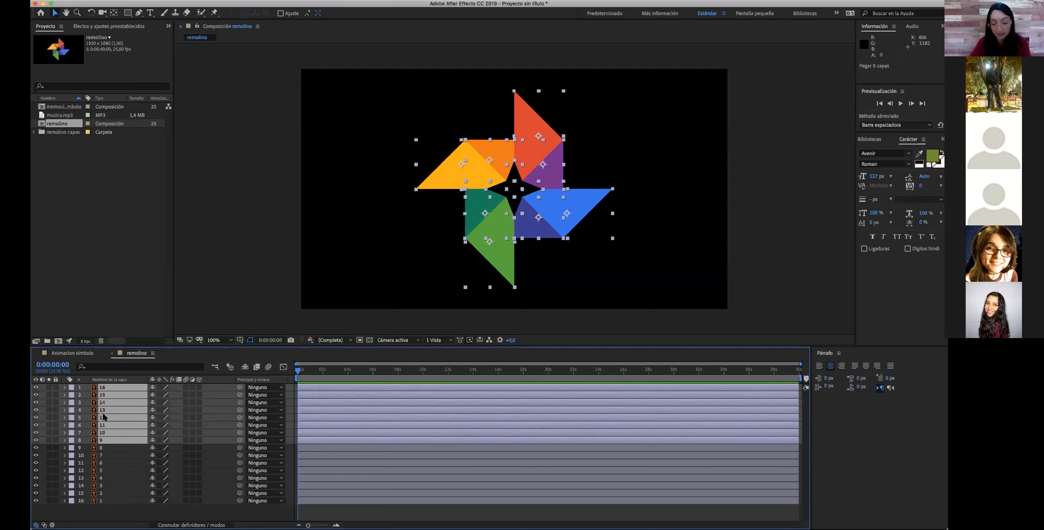
pyautogui.press('super+z')
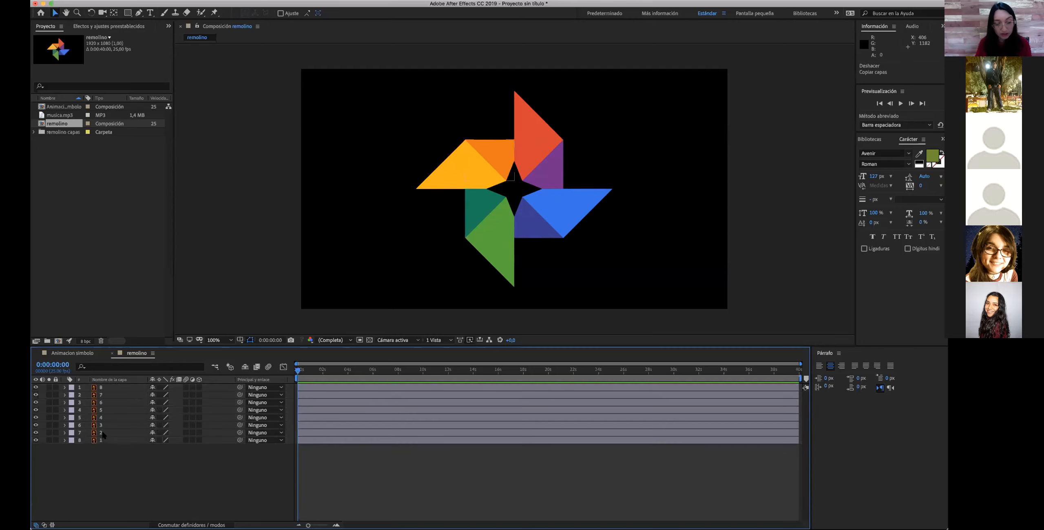
# - Solo layers 1 and 2 in the remolino composition and select both of them
pyautogui.click(102, 432)
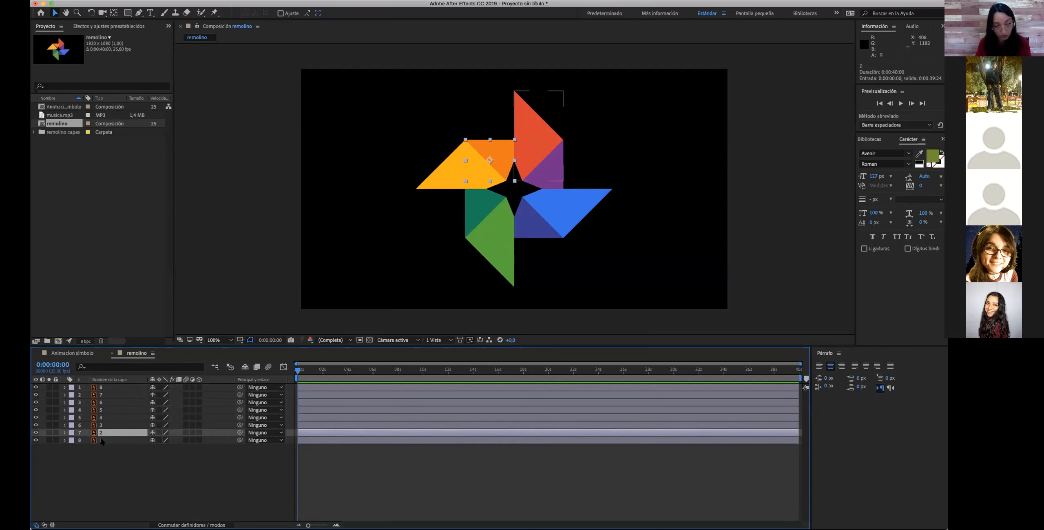
pyautogui.click(49, 433)
pyautogui.click(49, 440)
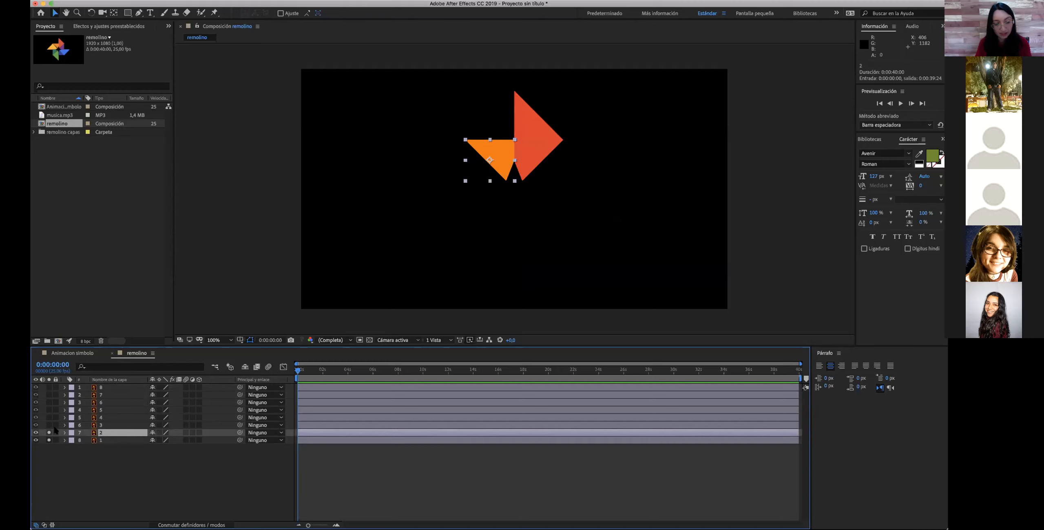
pyautogui.keyDown('shift'); pyautogui.click(109, 440); pyautogui.keyUp('shift')
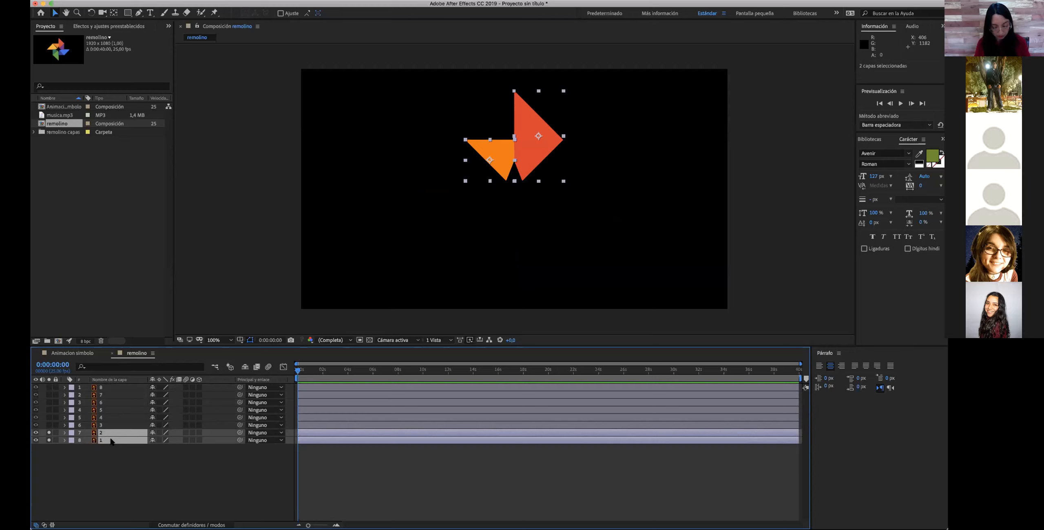
pyautogui.click(112, 451)
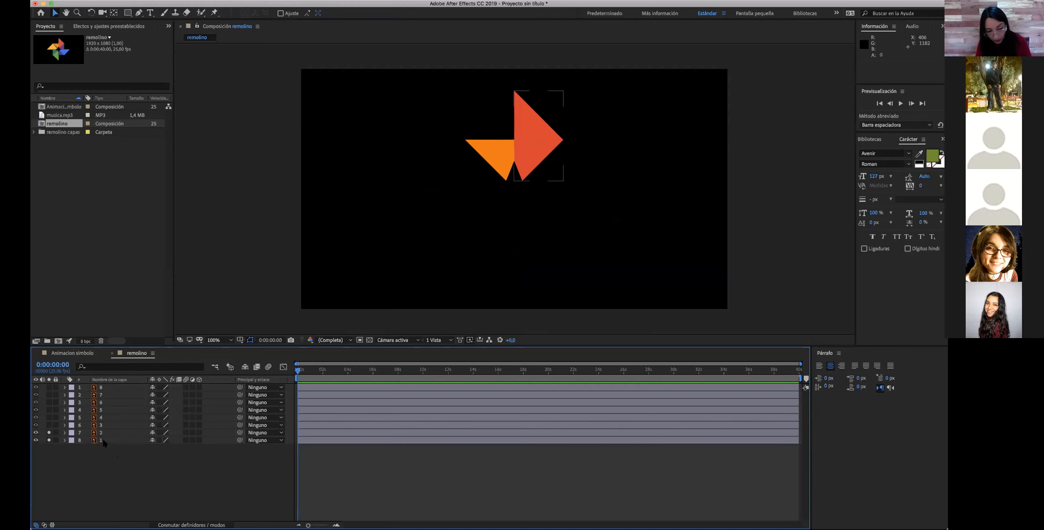
pyautogui.click(104, 437)
pyautogui.keyDown('shift'); pyautogui.click(105, 434); pyautogui.keyUp('shift')
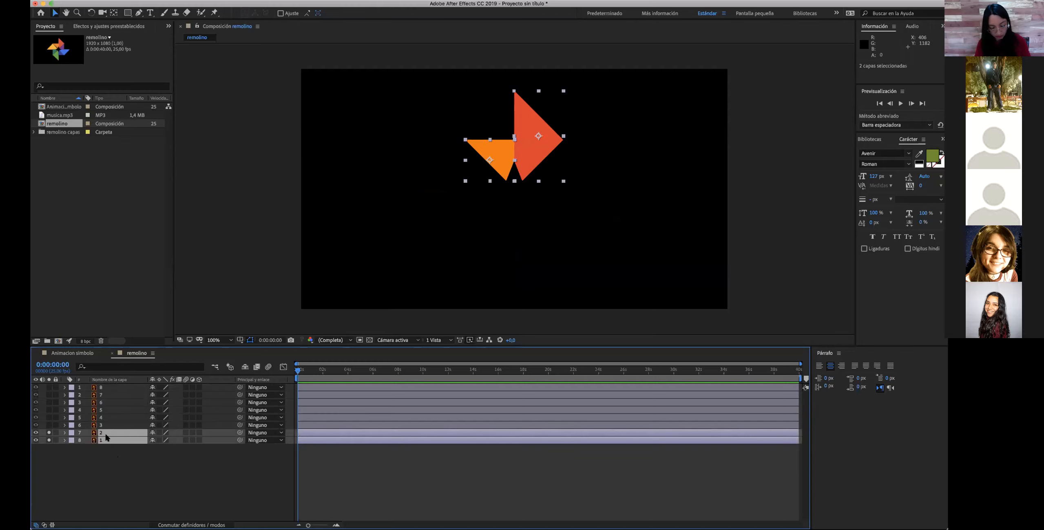
# - Try duplicating the two soloed layers, and undo both the copies and the soloing
pyautogui.press('super+d')
pyautogui.press('F2')
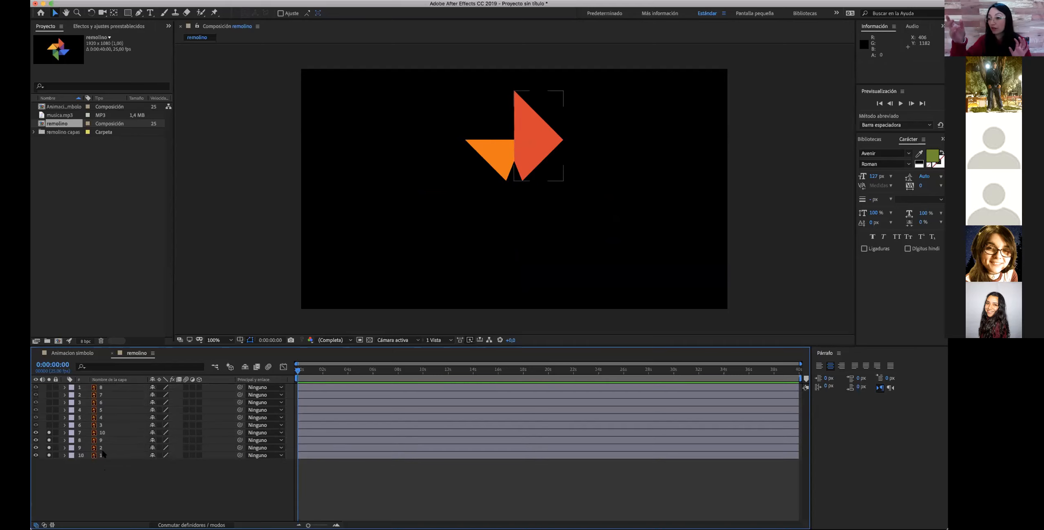
pyautogui.press('super+z')
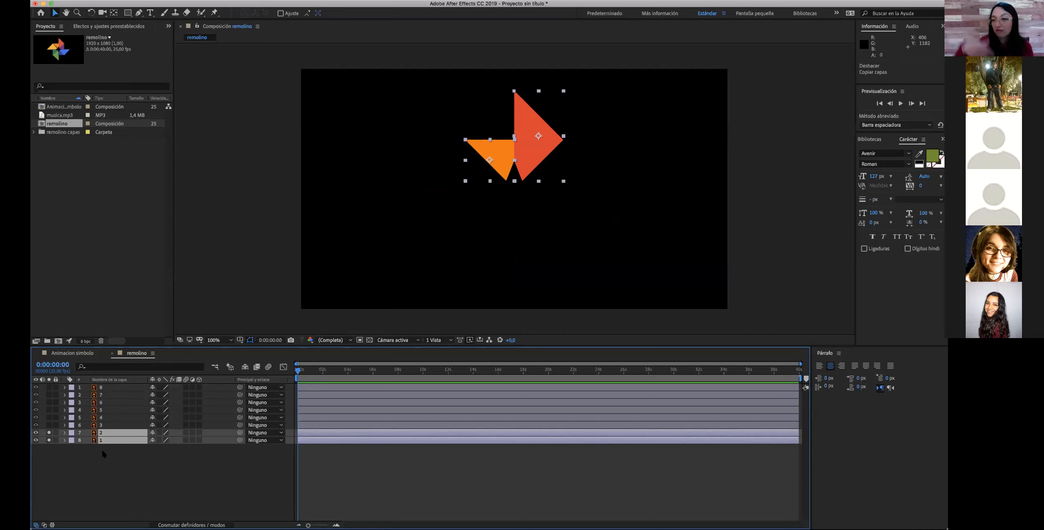
pyautogui.click(104, 446)
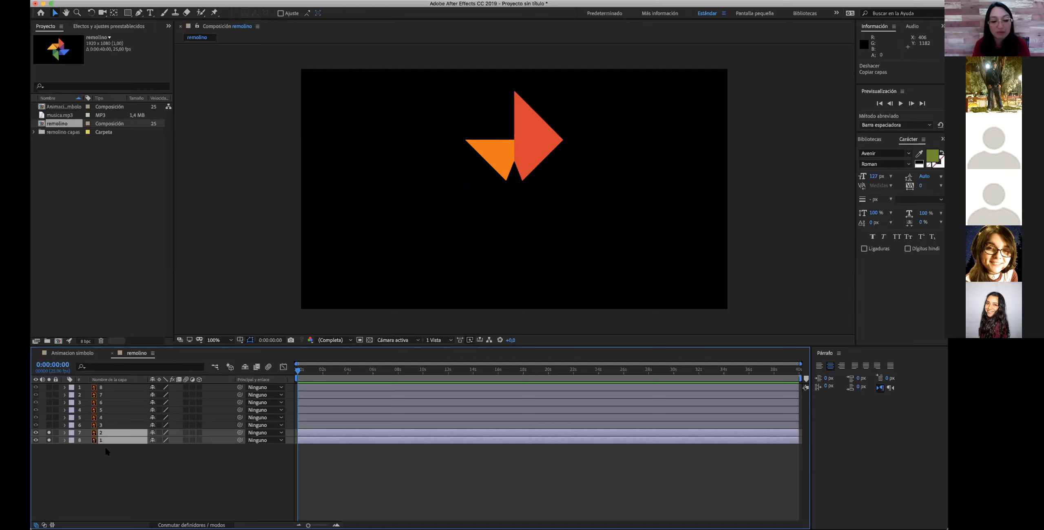
pyautogui.click(101, 433)
pyautogui.hotkey('ctrl', 'z')
pyautogui.hotkey('ctrl', 'z')
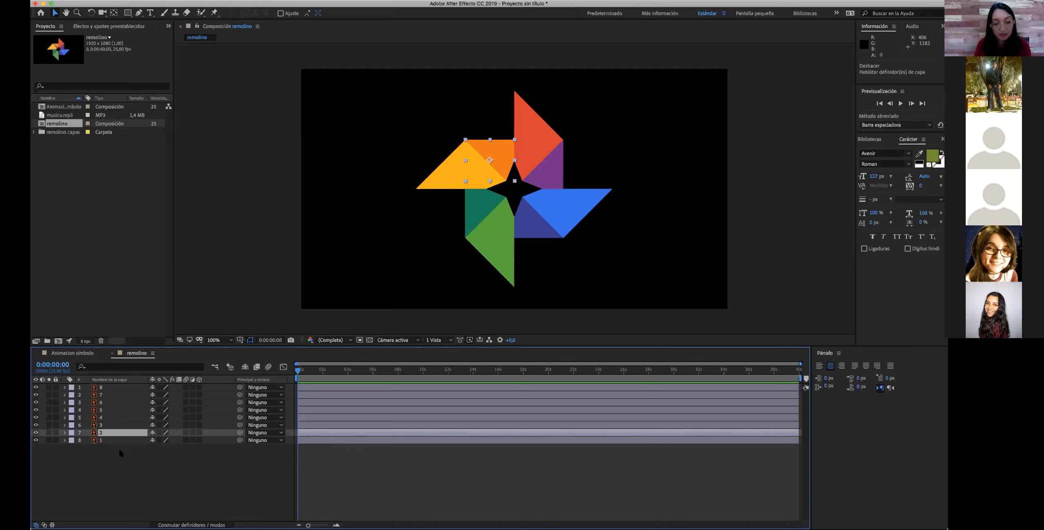
# - Select layer 1, the red blade, and expand its Transform properties to examine them
pyautogui.click(119, 447)
pyautogui.click(101, 440)
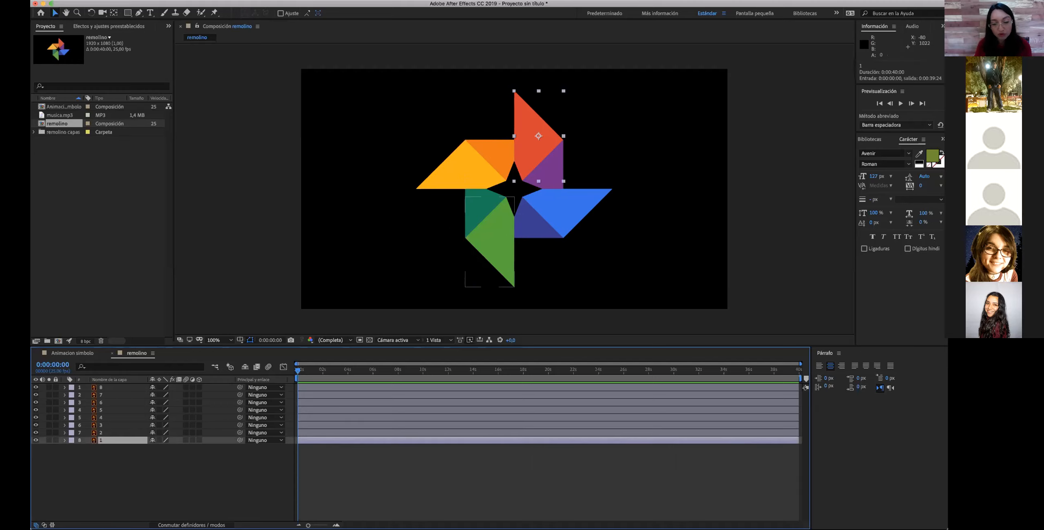
pyautogui.click(524, 118)
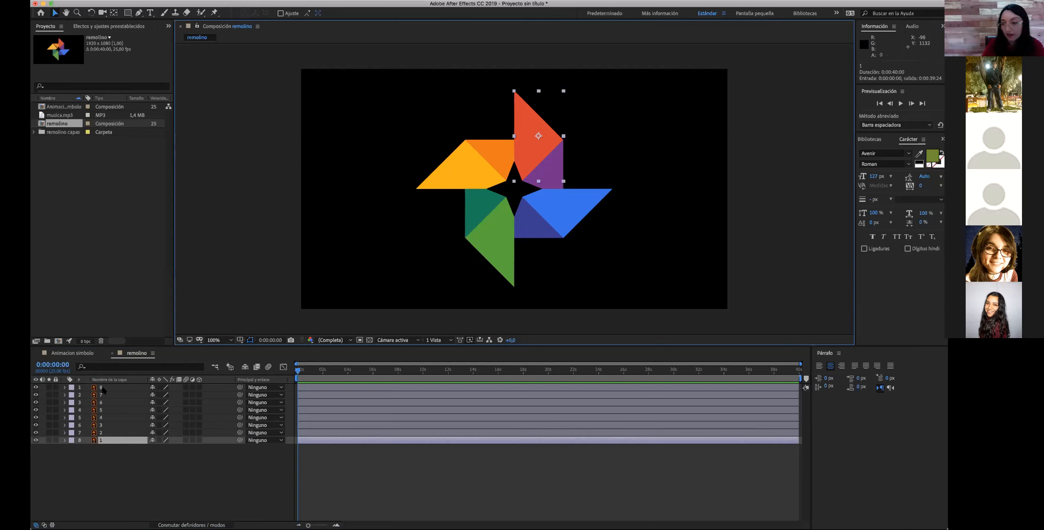
pyautogui.click(65, 440)
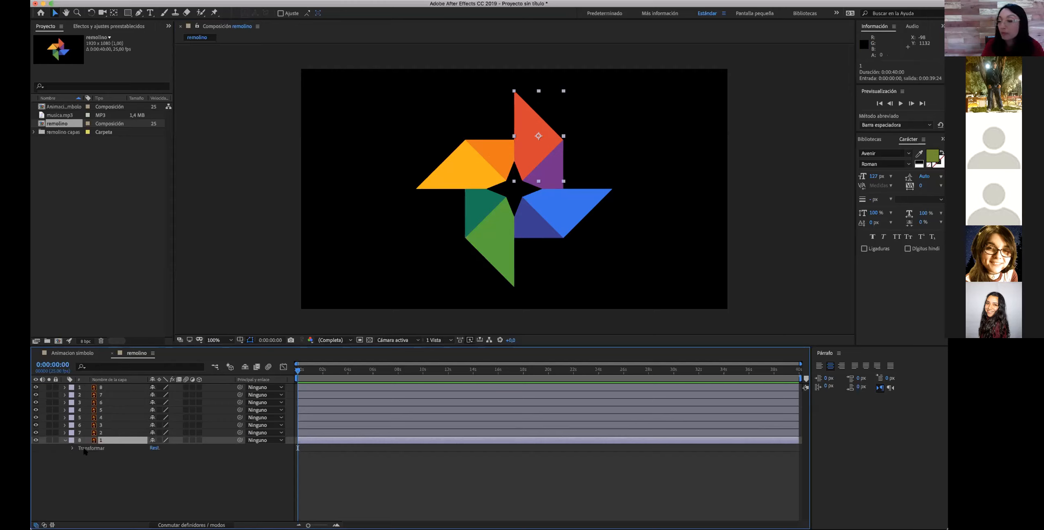
pyautogui.click(72, 448)
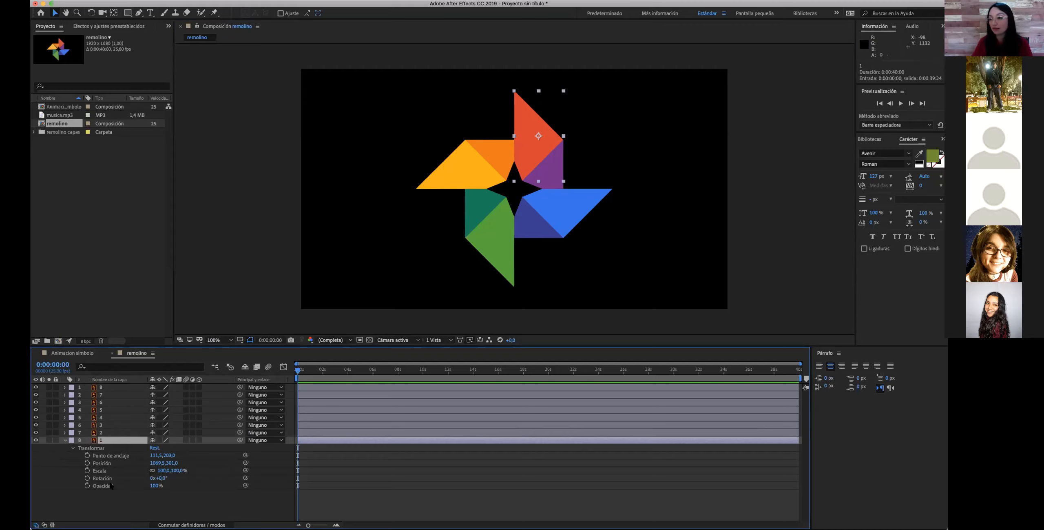
pyautogui.click(112, 496)
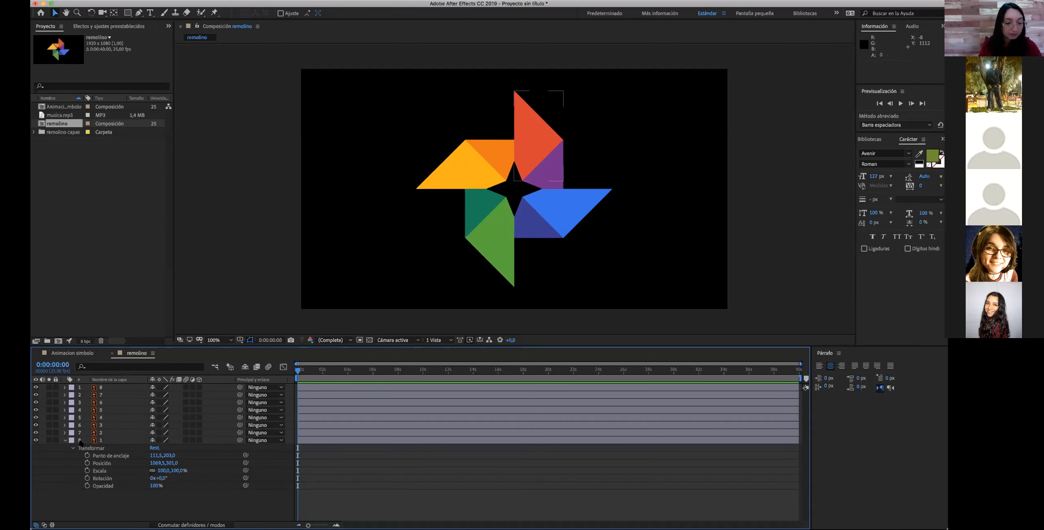
# - Solo layer 1 to examine its shape alone, restore the other layers and collapse its properties
pyautogui.click(49, 440)
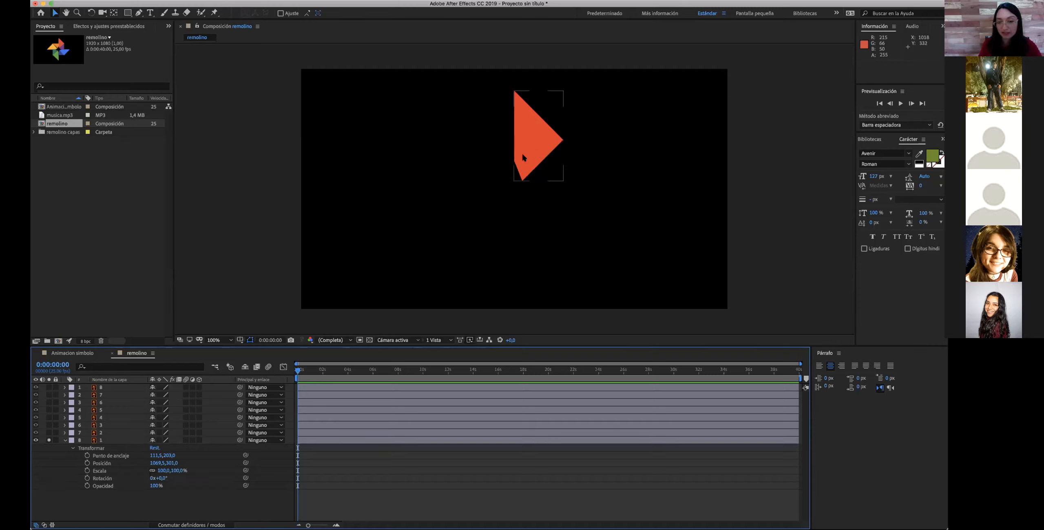
pyautogui.click(537, 134)
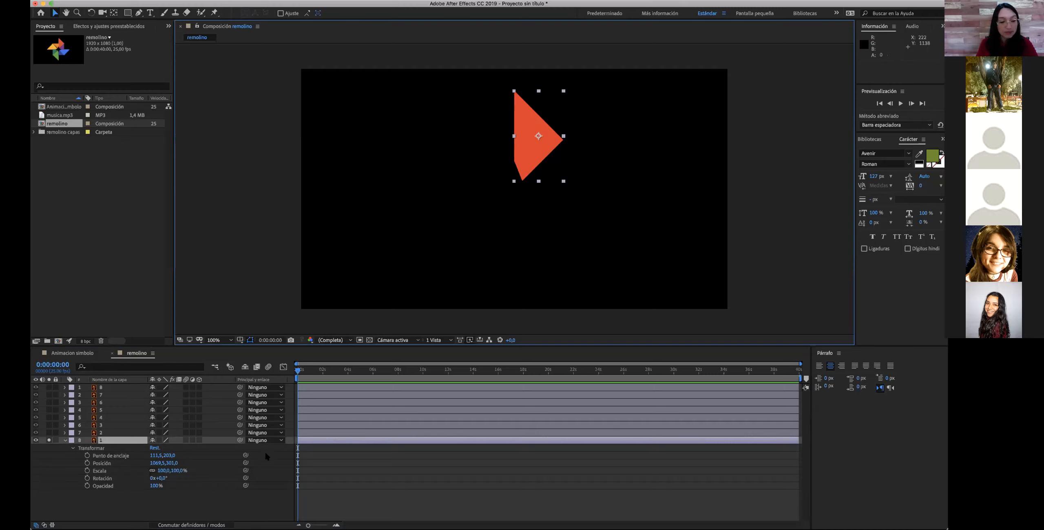
pyautogui.click(49, 439)
pyautogui.click(64, 439)
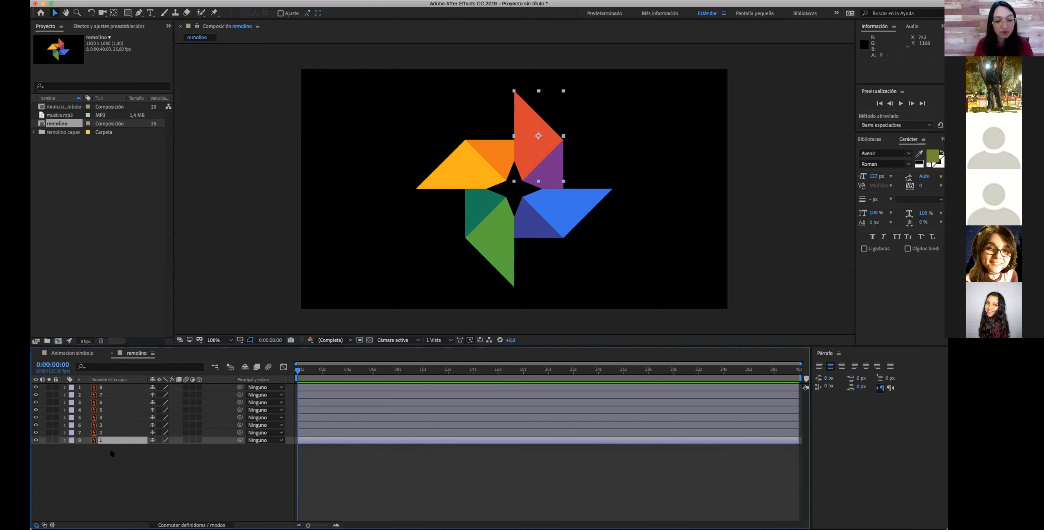
# - Expand layer 1's Transform group to list its anchor point, position, scale, rotation and opacity
pyautogui.click(64, 440)
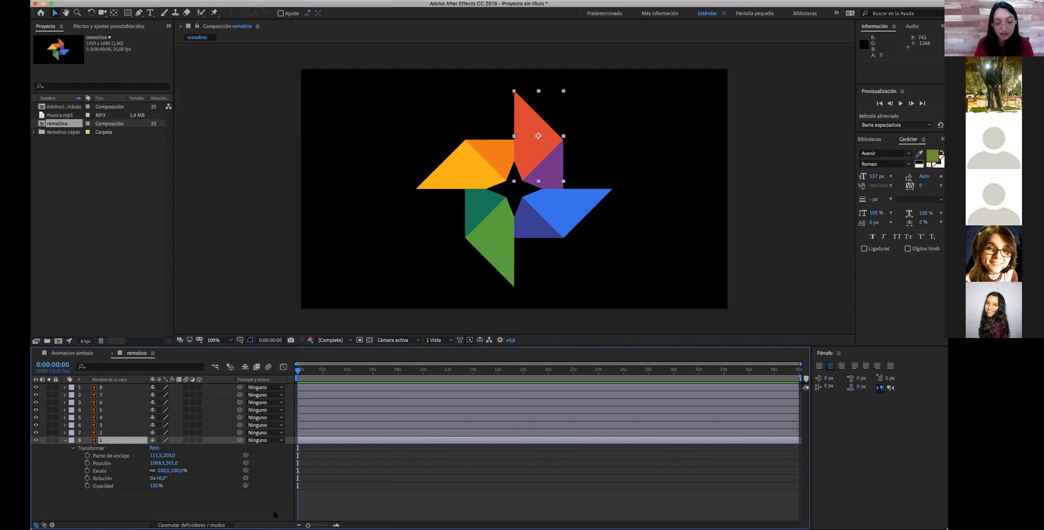
pyautogui.click(72, 447)
pyautogui.click(65, 440)
pyautogui.click(65, 440)
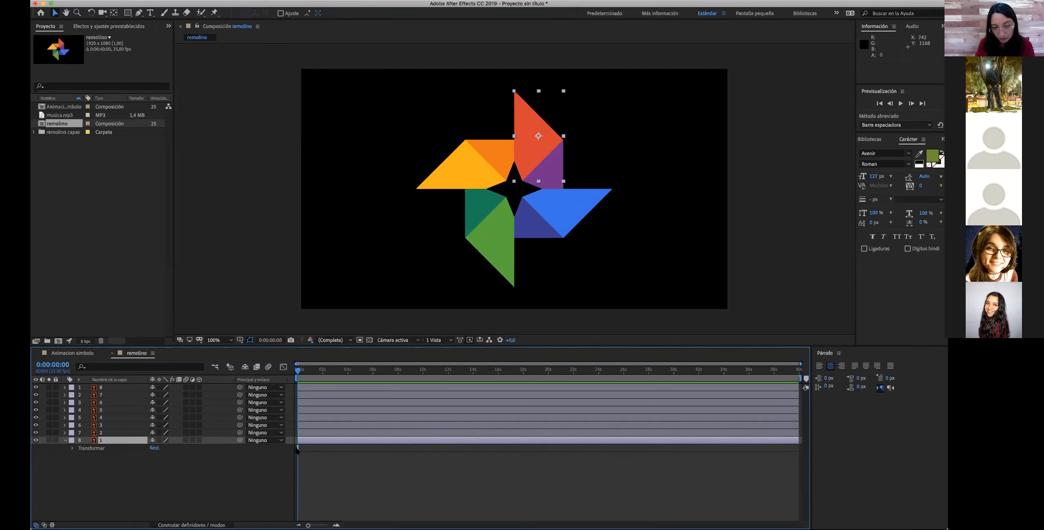
pyautogui.click(72, 448)
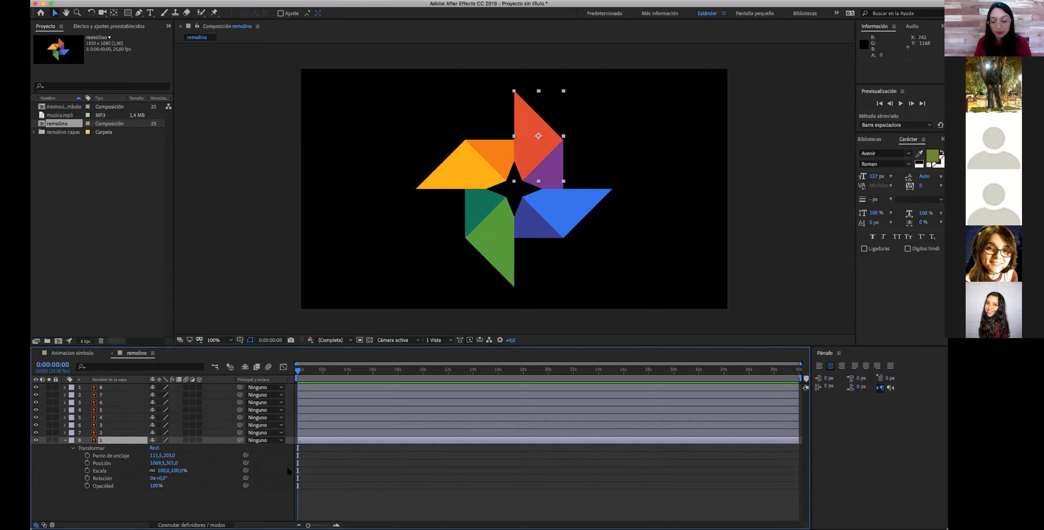
# - Add Position keyframes to layer 1 at 0:00:00:00 and 0:00:04:03, and return the playhead to the start
pyautogui.click(87, 463)
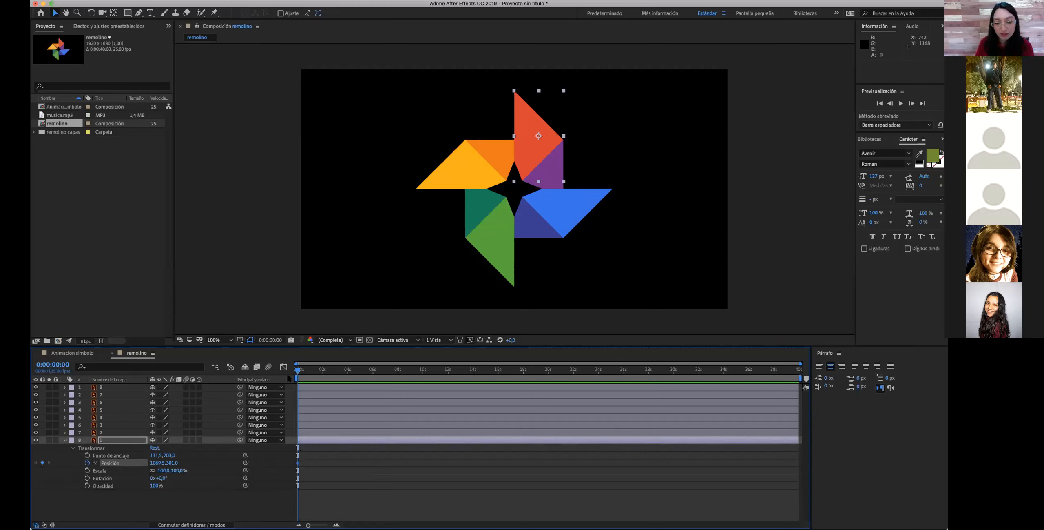
pyautogui.moveTo(299, 464)
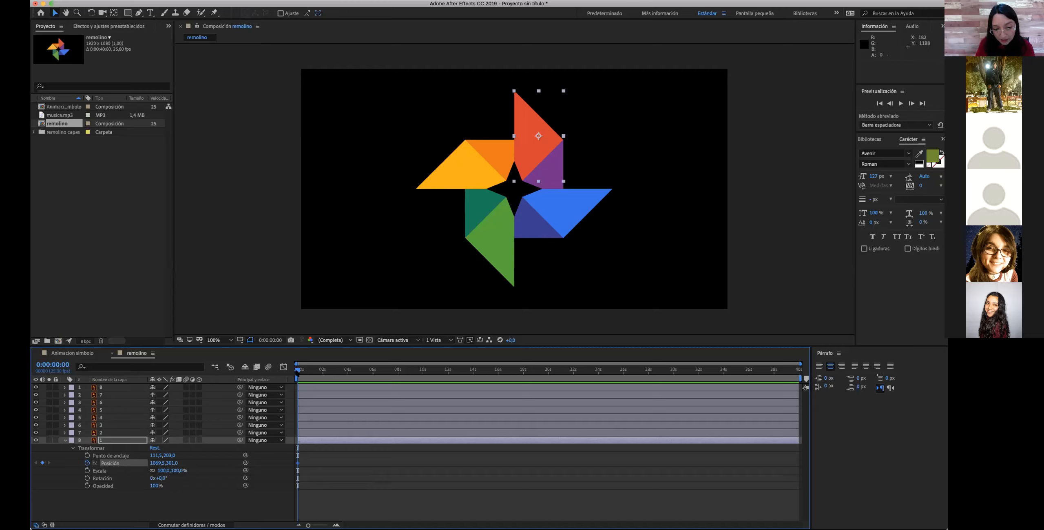
pyautogui.moveTo(308, 372); pyautogui.dragTo(346, 372)
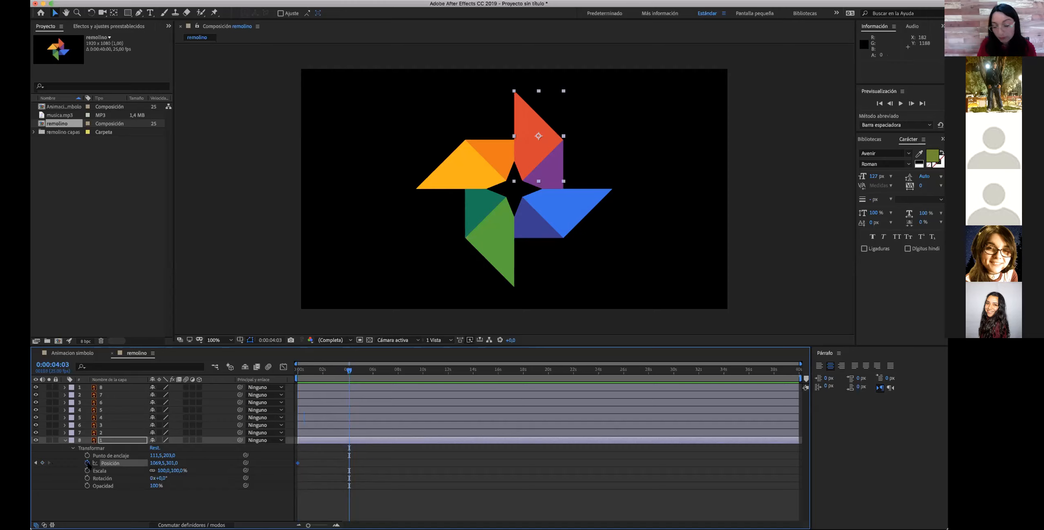
pyautogui.click(42, 463)
pyautogui.moveTo(349, 372); pyautogui.dragTo(295, 396)
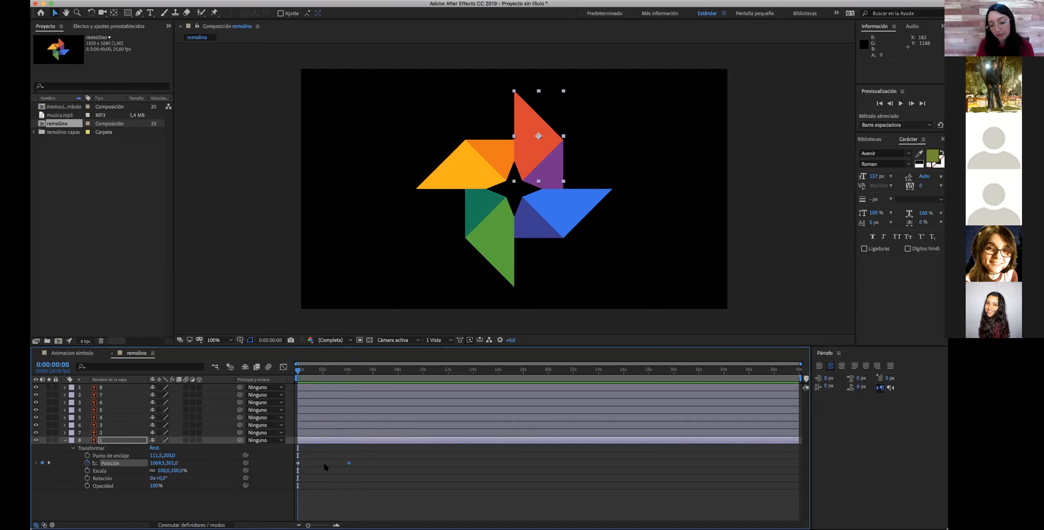
# - Move layer 1's red blade to the frame's upper-right area at 0:00:00:00, to about 1708.5, 151, and scrub through its Position animation
pyautogui.moveTo(299, 463); pyautogui.dragTo(297, 463)
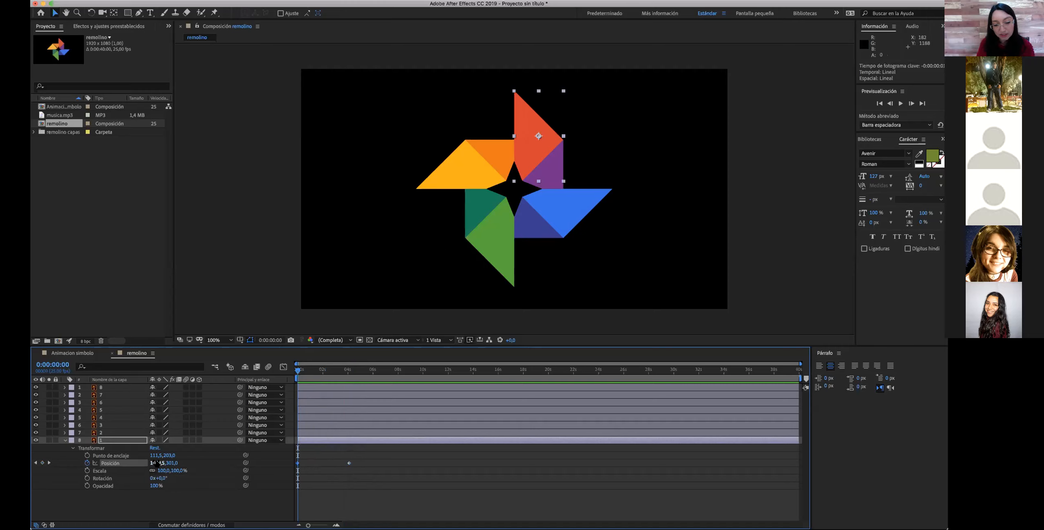
pyautogui.moveTo(158, 462)
pyautogui.mouseDown()
pyautogui.moveTo(184, 464)
pyautogui.moveTo(156, 463)
pyautogui.mouseUp()
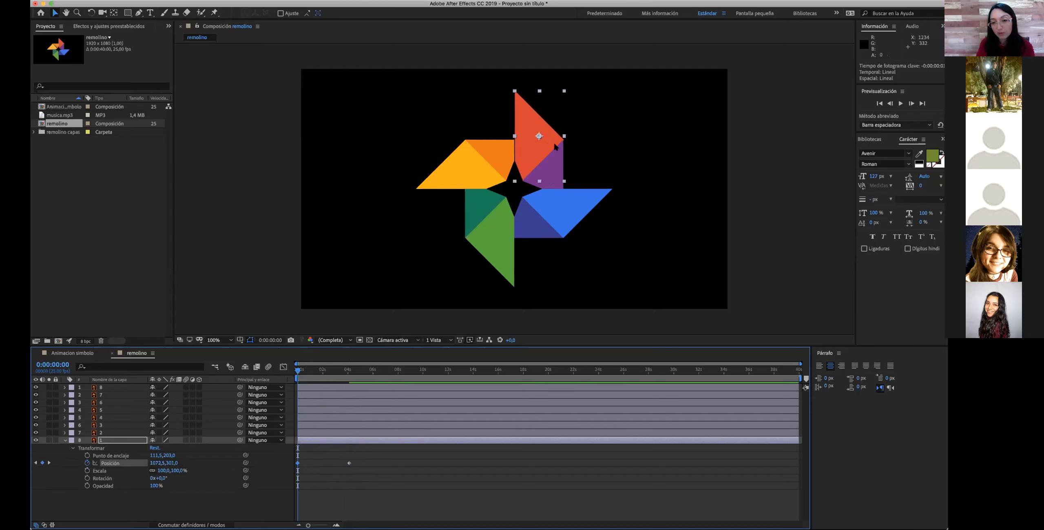
pyautogui.moveTo(540, 132); pyautogui.dragTo(682, 84)
pyautogui.click(743, 111)
pyautogui.click(691, 93)
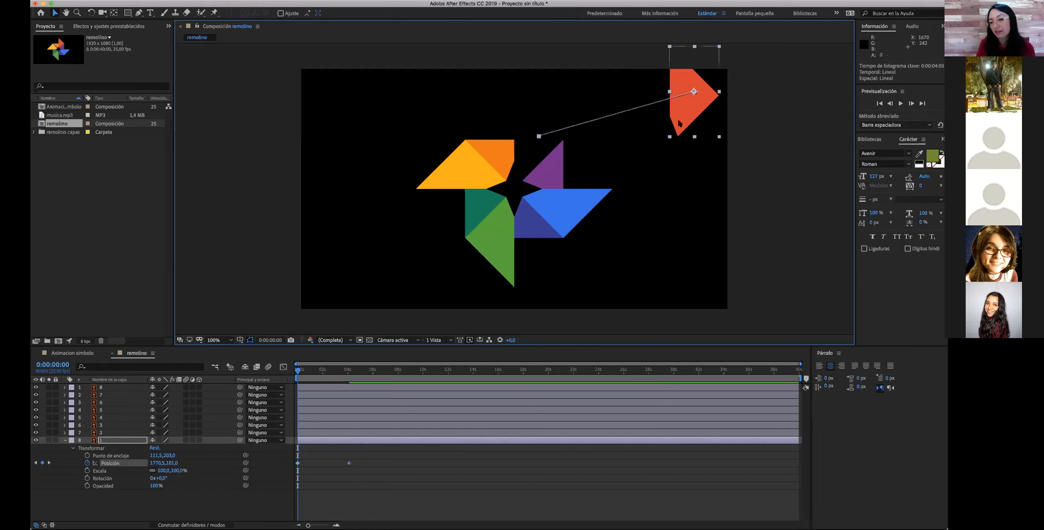
pyautogui.moveTo(683, 119)
pyautogui.mouseDown()
pyautogui.moveTo(673, 119)
pyautogui.moveTo(714, 81)
pyautogui.moveTo(672, 128)
pyautogui.mouseUp()
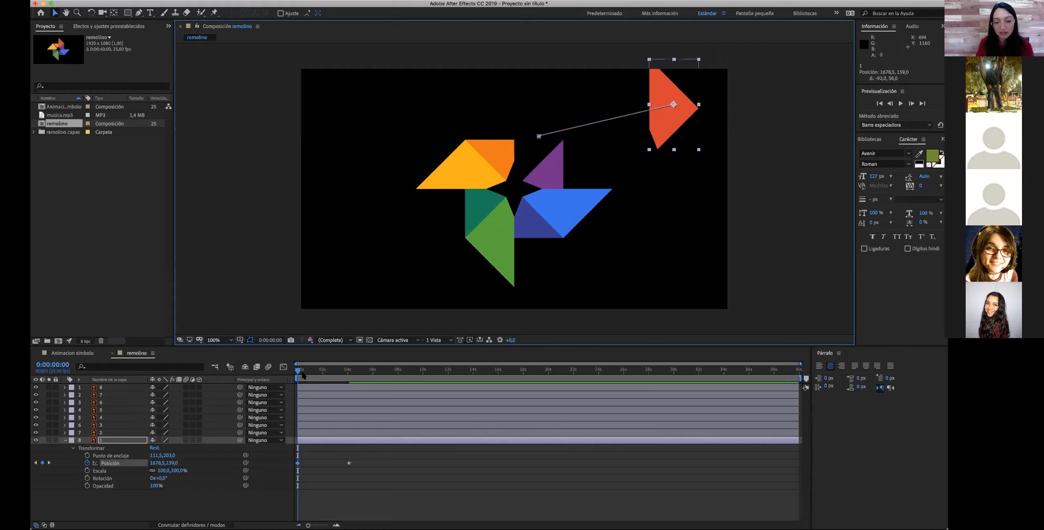
pyautogui.moveTo(299, 371)
pyautogui.mouseDown()
pyautogui.moveTo(364, 376)
pyautogui.moveTo(293, 388)
pyautogui.mouseUp()
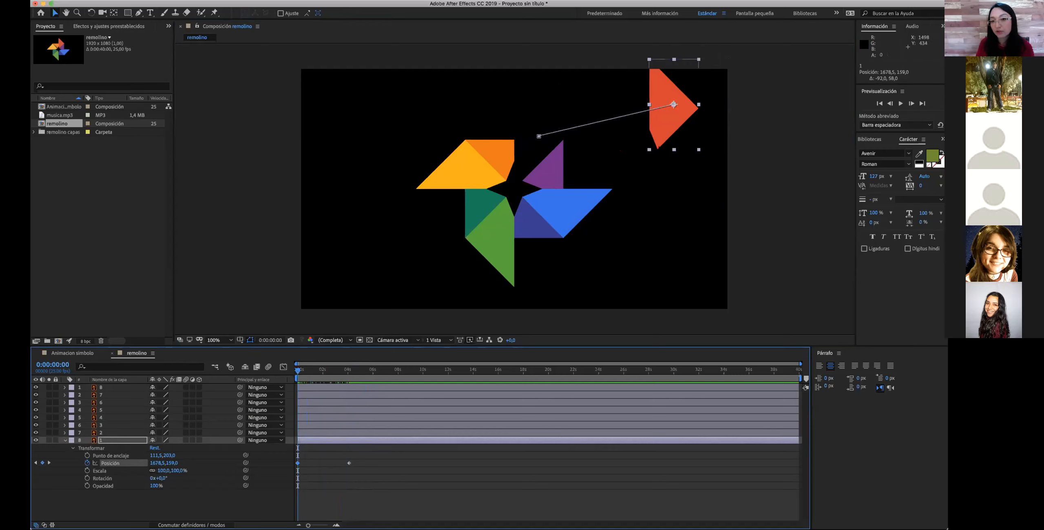
pyautogui.moveTo(667, 123); pyautogui.dragTo(675, 122)
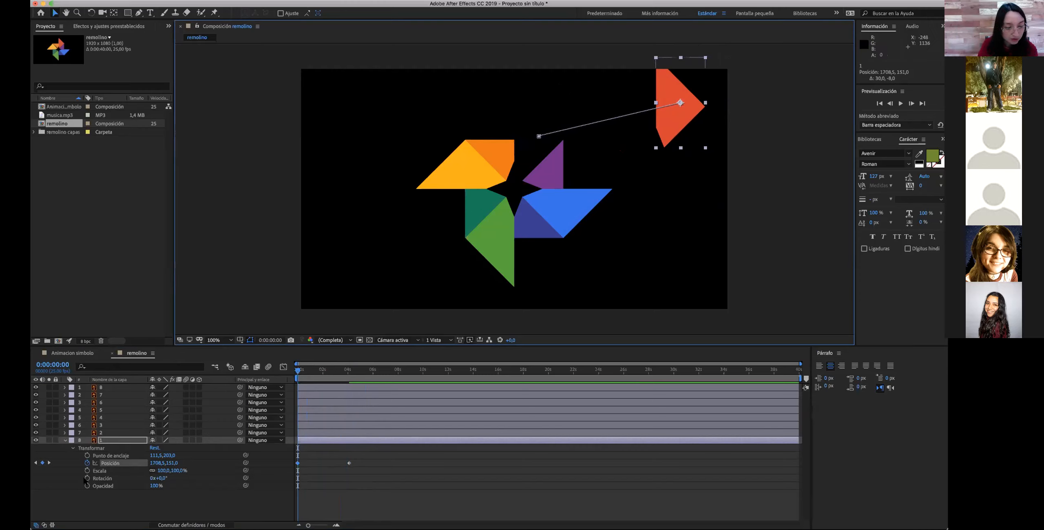
pyautogui.moveTo(298, 369)
pyautogui.mouseDown()
pyautogui.moveTo(350, 375)
pyautogui.moveTo(298, 371)
pyautogui.mouseUp()
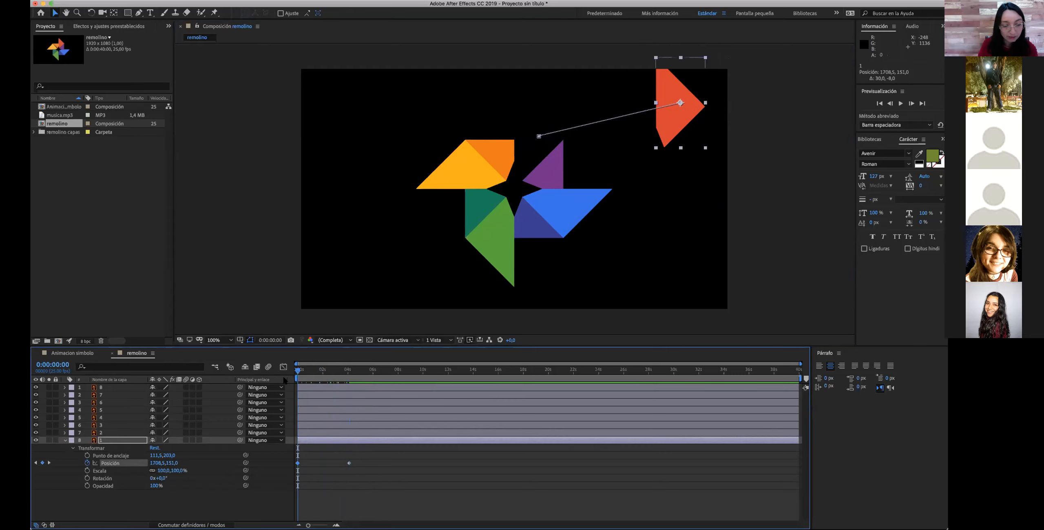
pyautogui.click(88, 478)
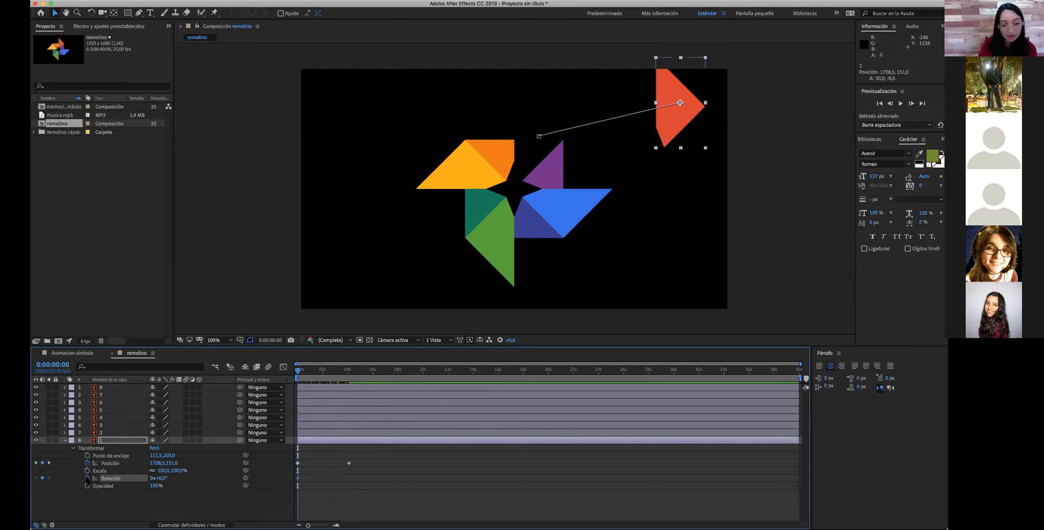
pyautogui.moveTo(298, 372); pyautogui.dragTo(349, 378)
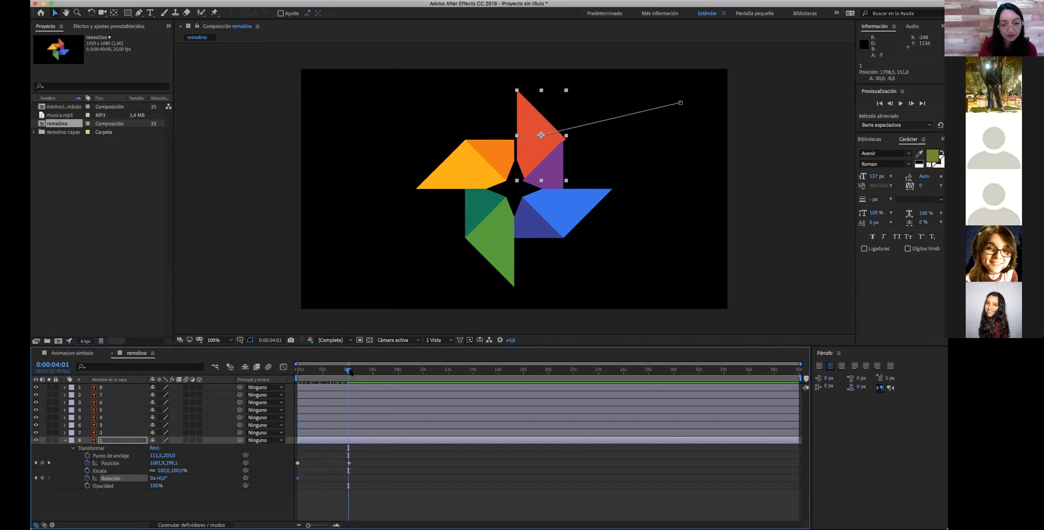
pyautogui.moveTo(348, 372); pyautogui.dragTo(281, 376)
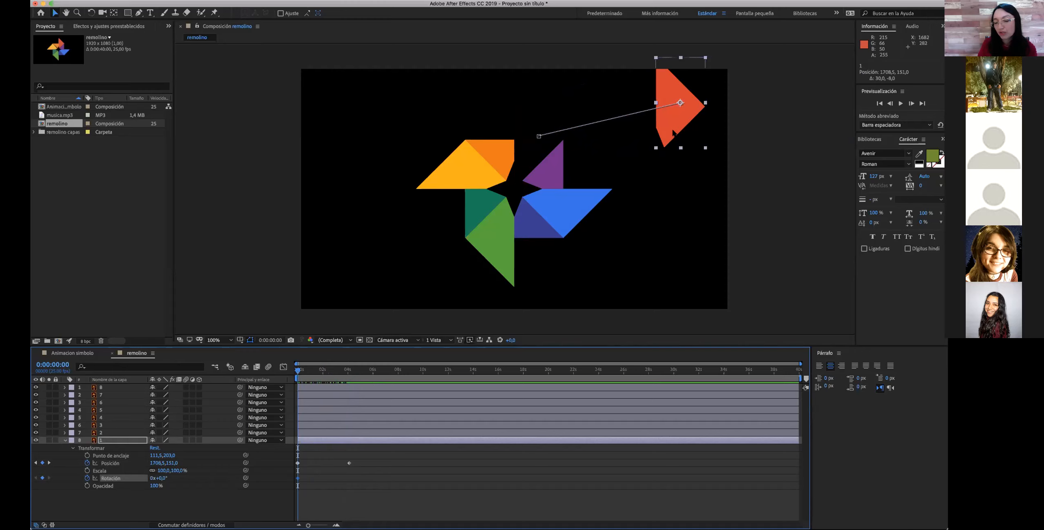
pyautogui.moveTo(299, 372); pyautogui.dragTo(291, 401)
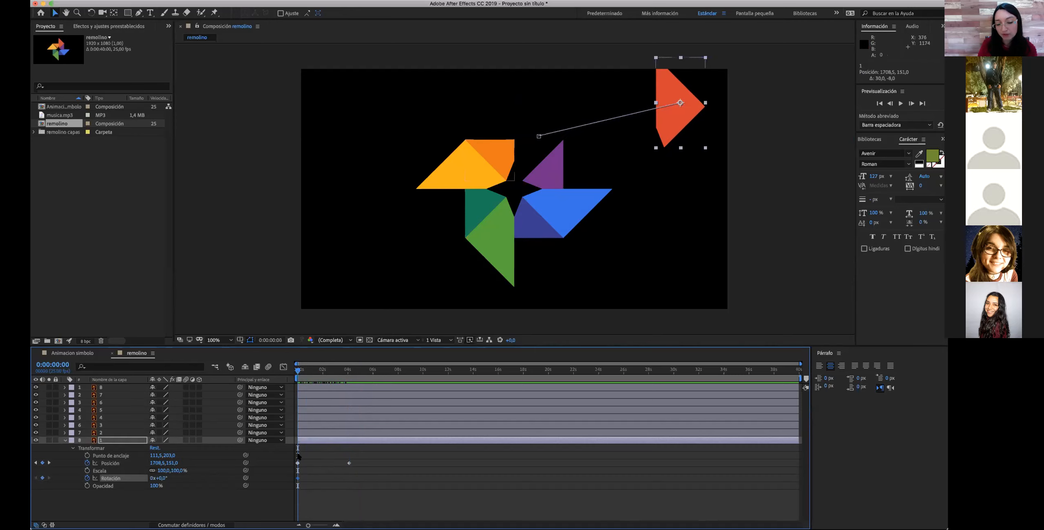
pyautogui.click(298, 477)
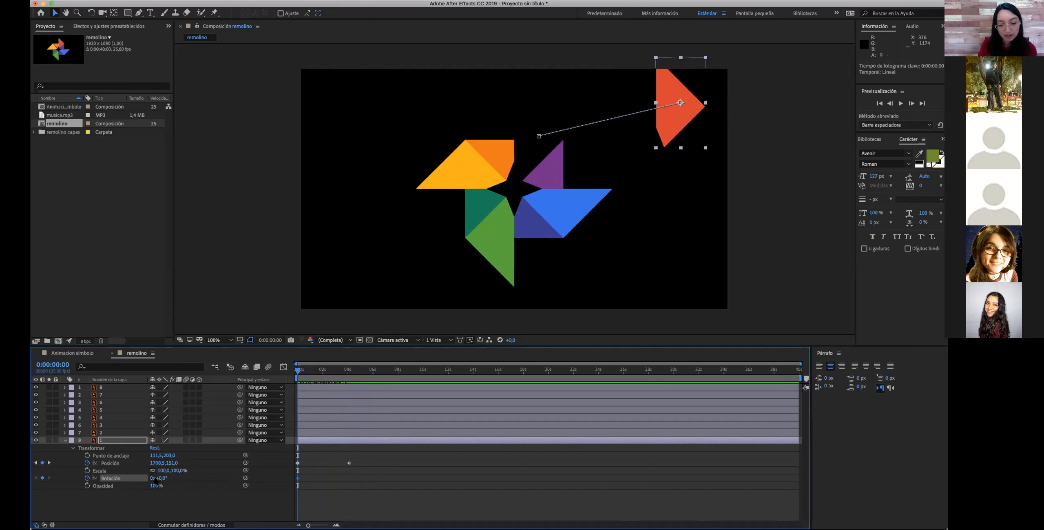
pyautogui.moveTo(163, 477); pyautogui.dragTo(199, 485)
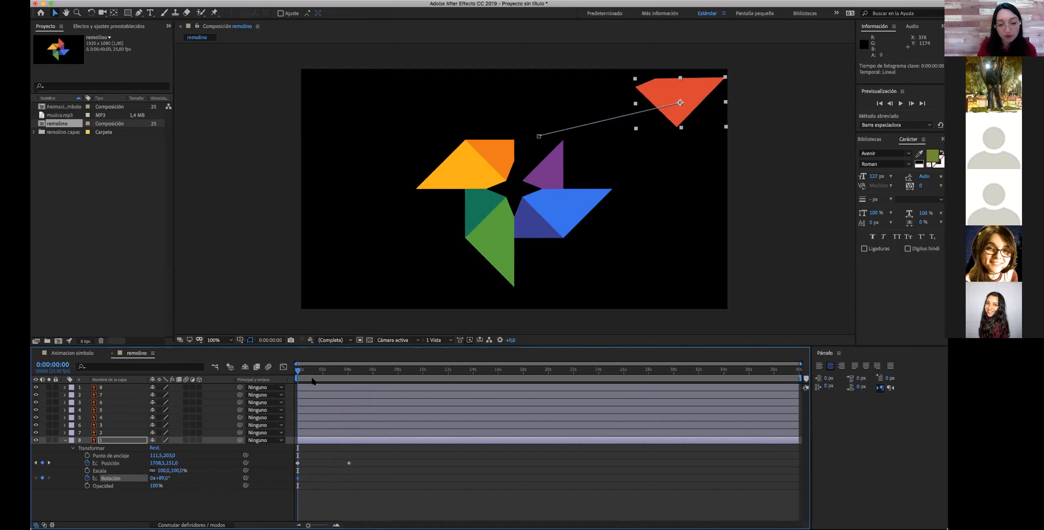
pyautogui.moveTo(304, 374); pyautogui.dragTo(349, 375)
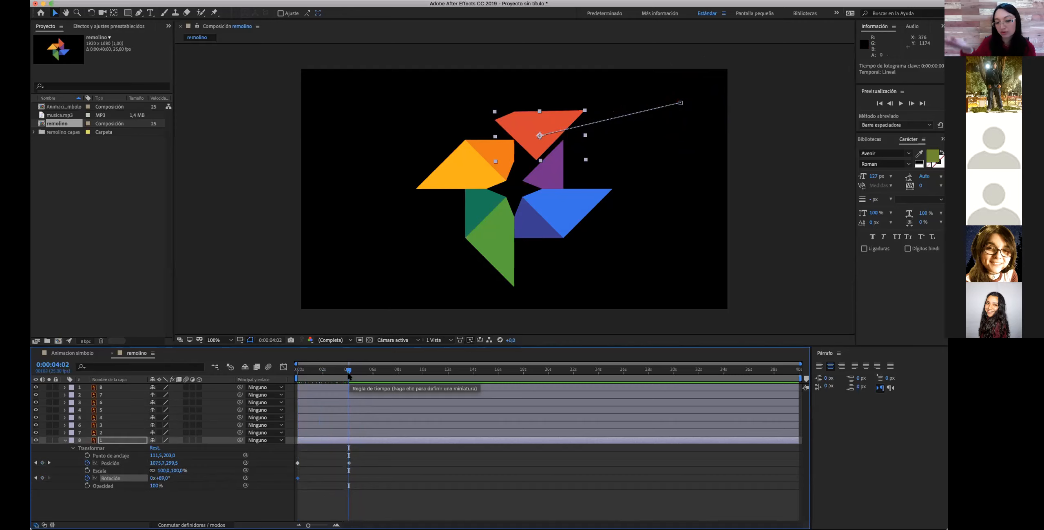
pyautogui.press('super+z')
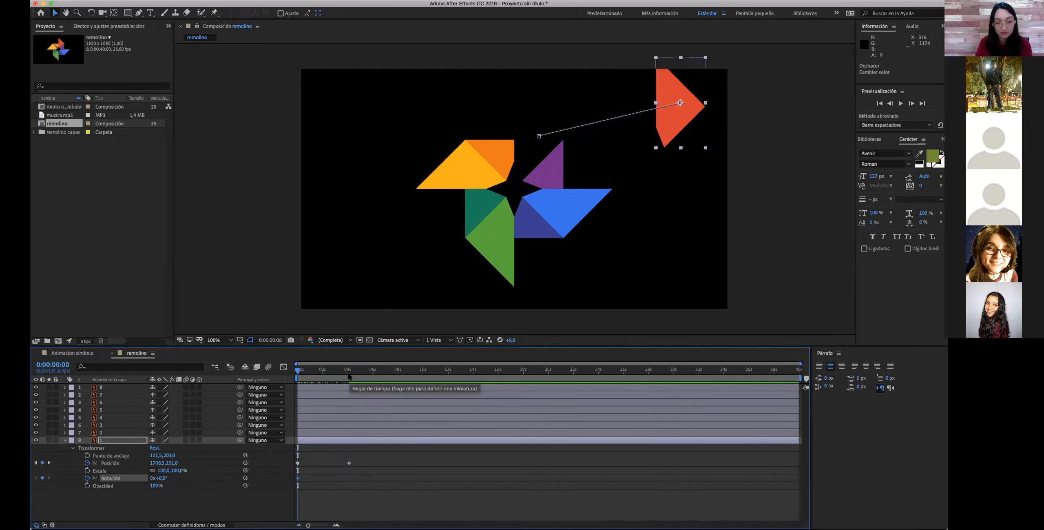
pyautogui.press('super+z')
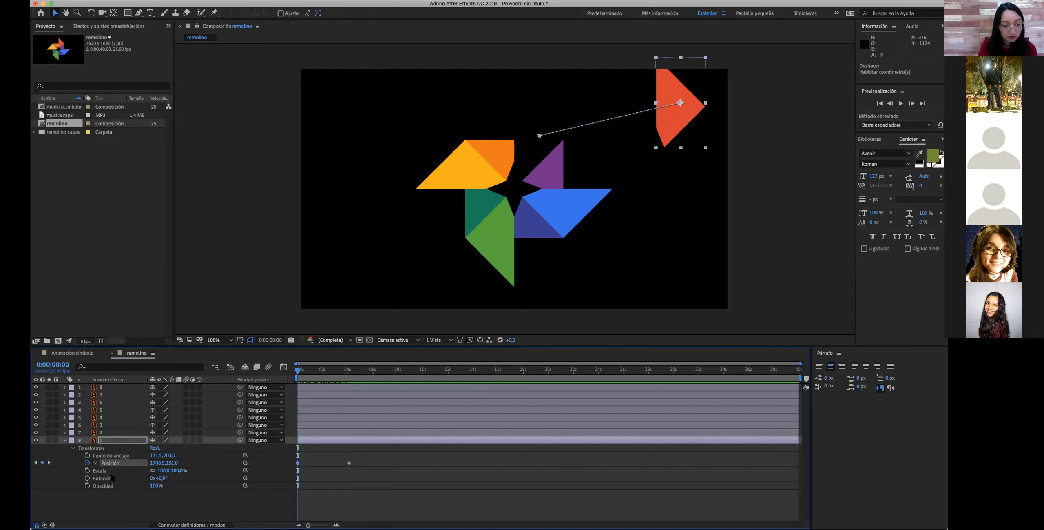
# - Add Rotation keyframes to layer 1 at 0:00:00:00 and 0:00:04:03, and return the playhead to the start
pyautogui.click(87, 477)
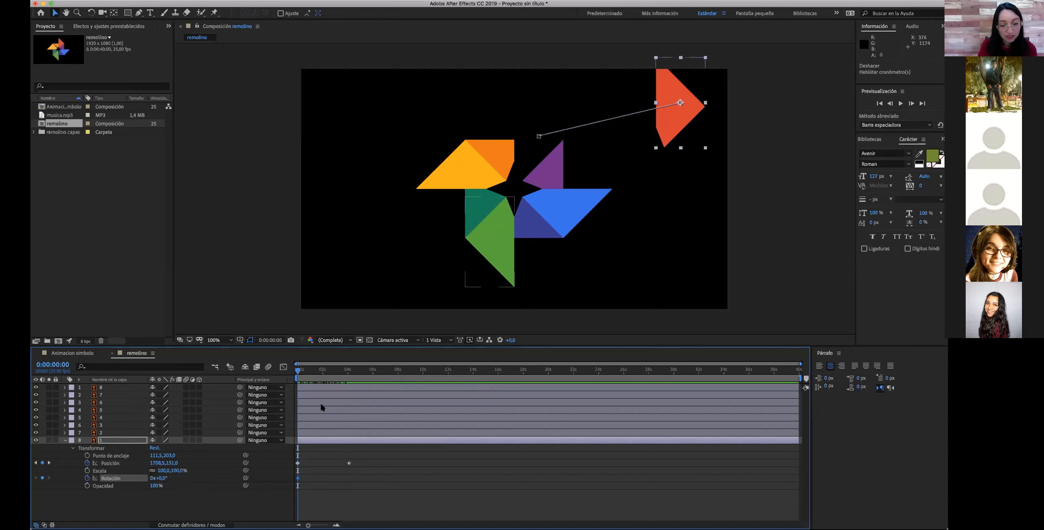
pyautogui.moveTo(298, 369); pyautogui.dragTo(350, 375)
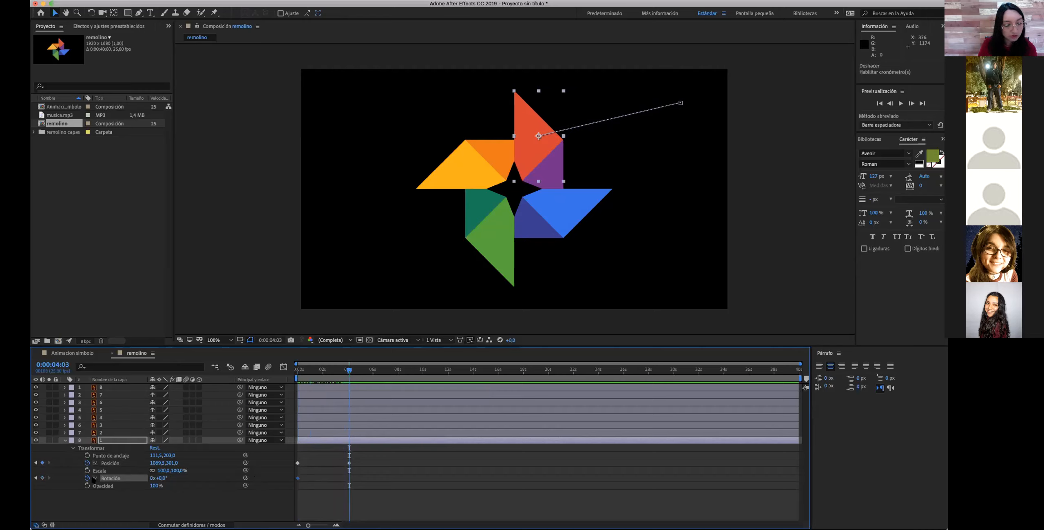
pyautogui.moveTo(349, 369); pyautogui.dragTo(297, 369)
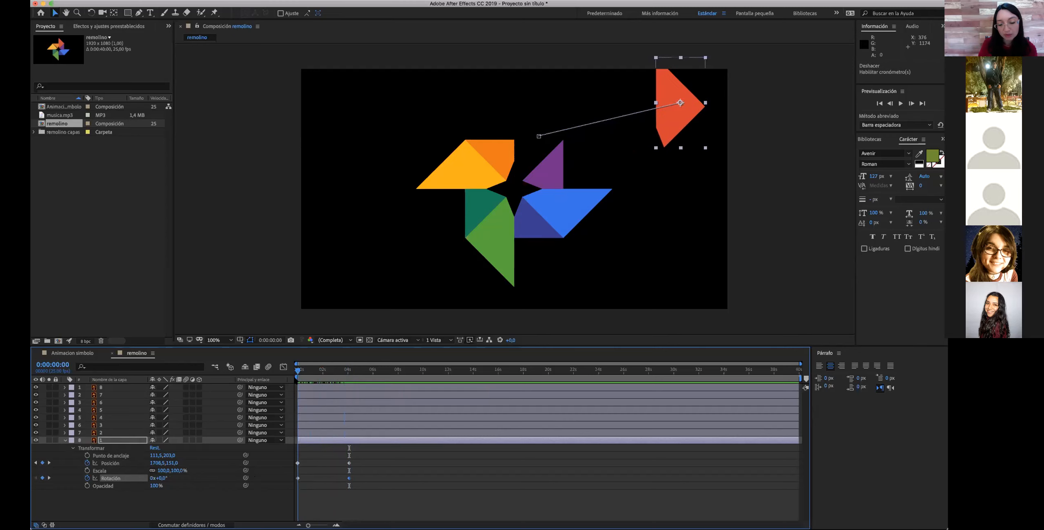
# - Set layer 1's Rotation at 0:00:00:00 to 65° and preview the rotating movement up to the second keyframe
pyautogui.click(298, 478)
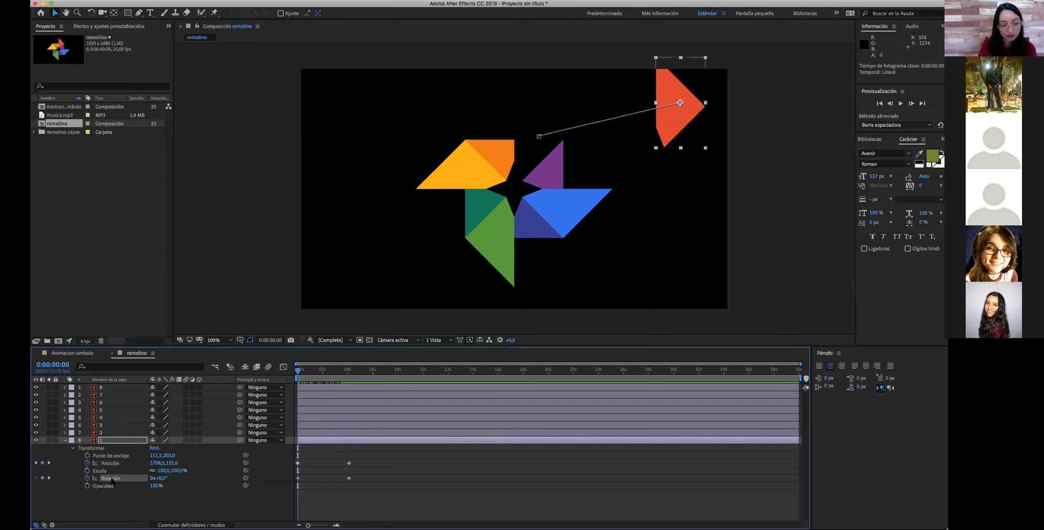
pyautogui.click(160, 478)
pyautogui.moveTo(165, 479); pyautogui.dragTo(222, 470)
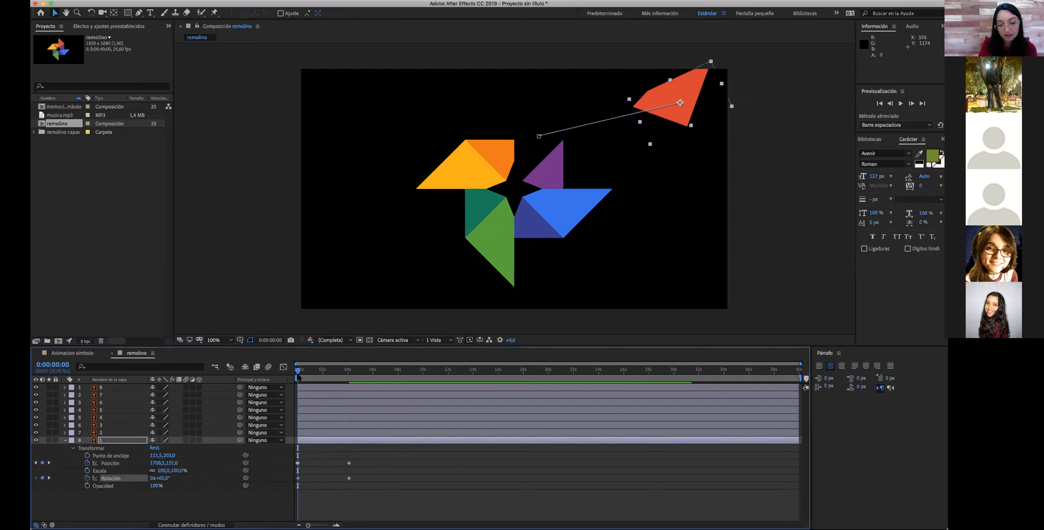
pyautogui.moveTo(299, 373); pyautogui.dragTo(349, 400)
pyautogui.press('Home')
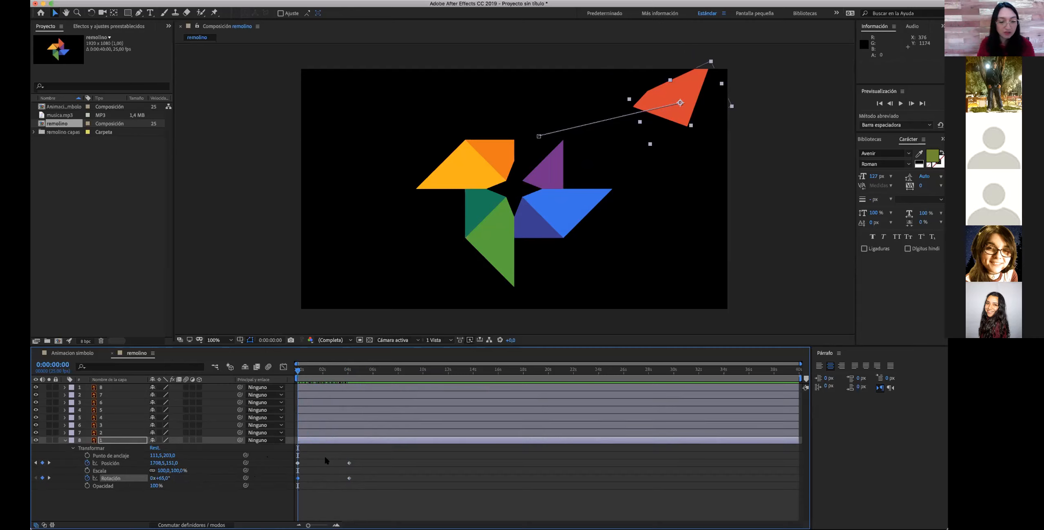
pyautogui.moveTo(328, 376); pyautogui.dragTo(280, 385)
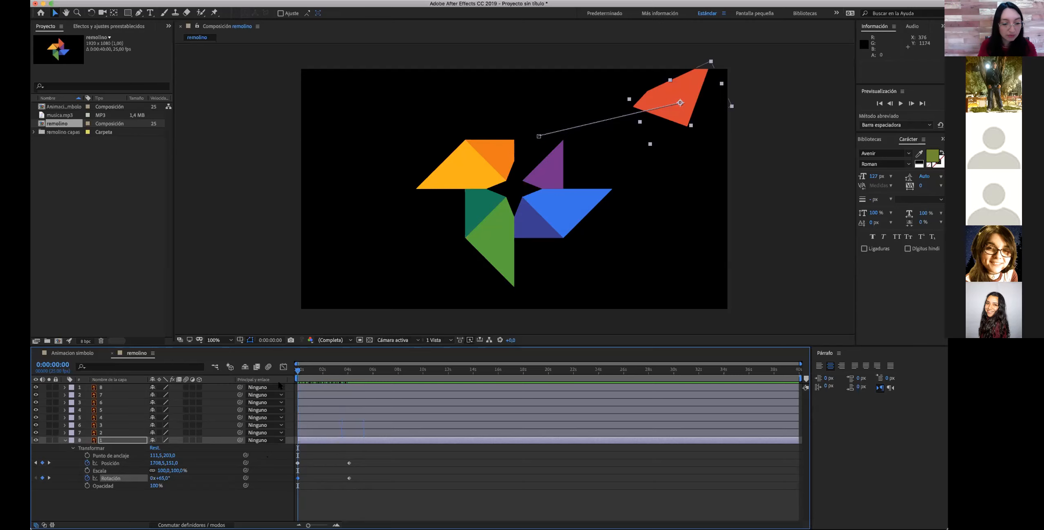
# - Add Opacity keyframes to layer 1 at 0:00:00:00 and 0:00:04:04, and set the first one to 16%
pyautogui.click(86, 486)
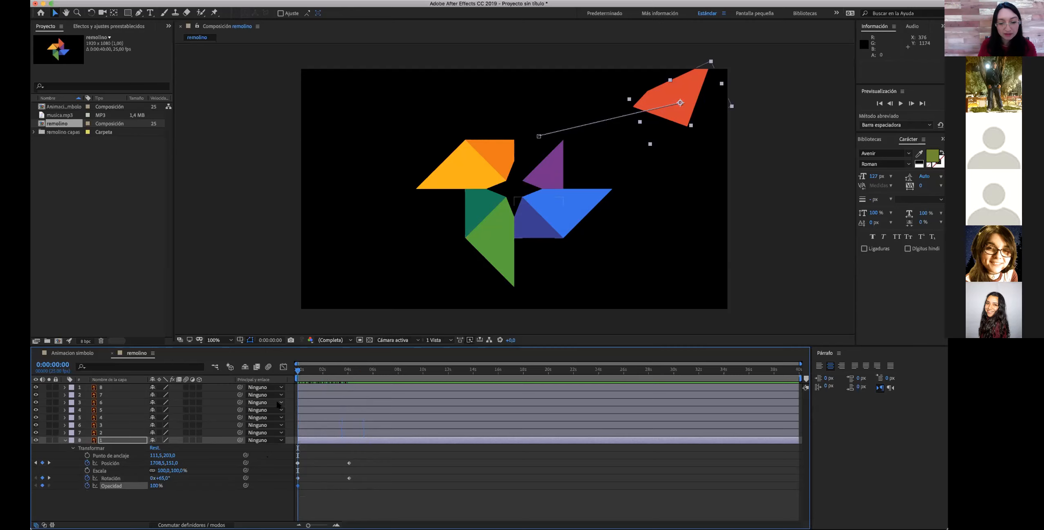
pyautogui.moveTo(299, 371); pyautogui.dragTo(352, 377)
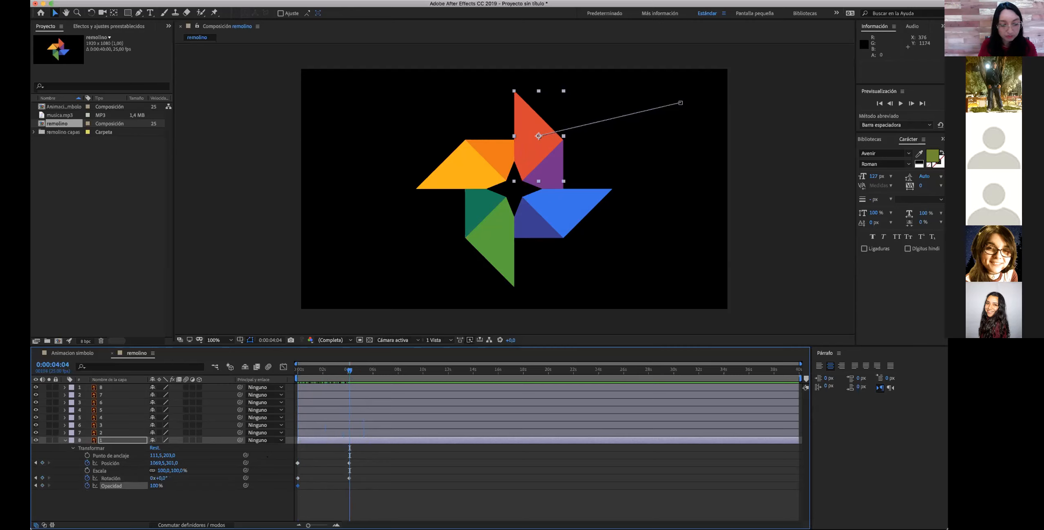
pyautogui.moveTo(350, 370); pyautogui.dragTo(288, 390)
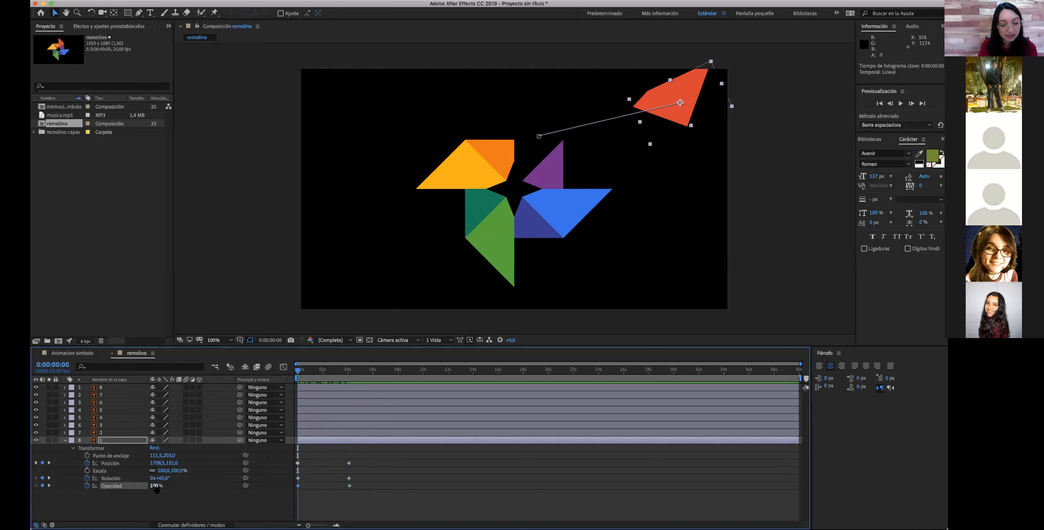
pyautogui.moveTo(149, 486); pyautogui.dragTo(121, 486)
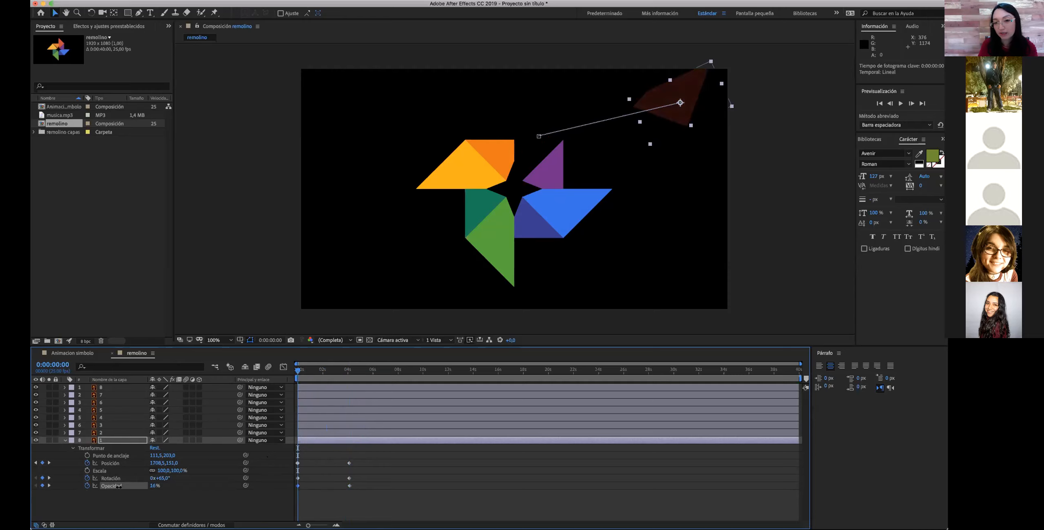
# - Preview the animation and shorten the end of the work area to just past layer 1's last keyframes
pyautogui.press('space')
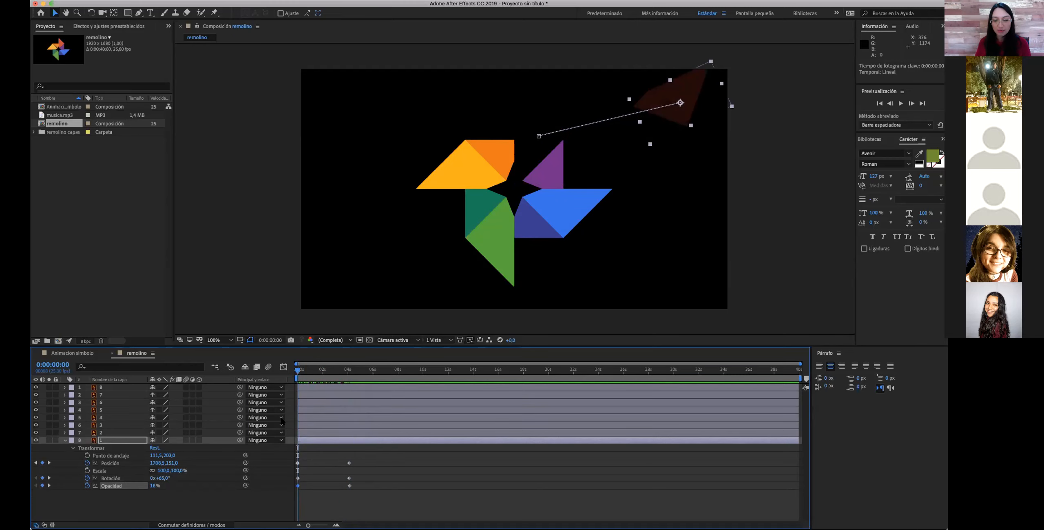
pyautogui.moveTo(801, 378); pyautogui.dragTo(352, 378)
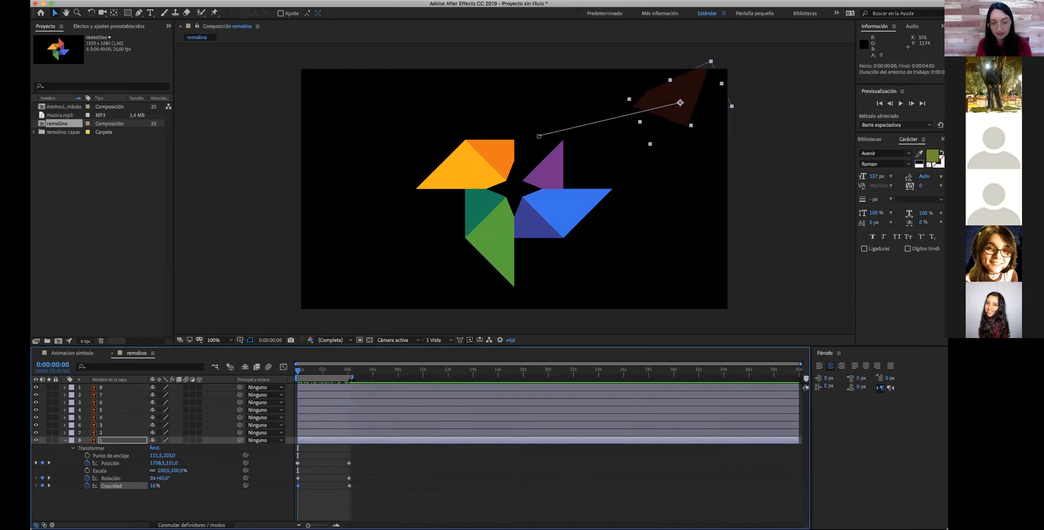
# - Extend the end of the work area to 0:00:06:12 and preview the red petal's animation
pyautogui.moveTo(372, 380); pyautogui.dragTo(382, 380)
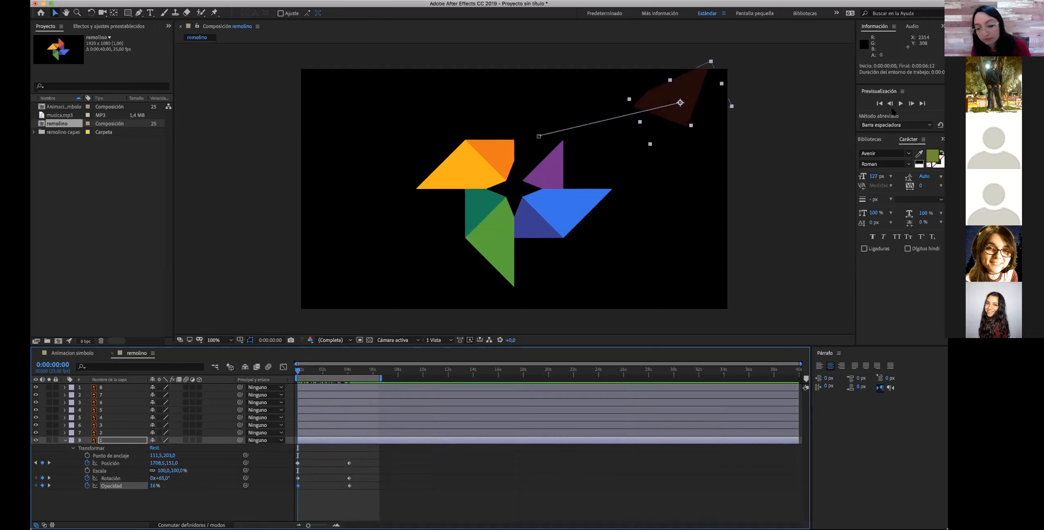
pyautogui.press('space')
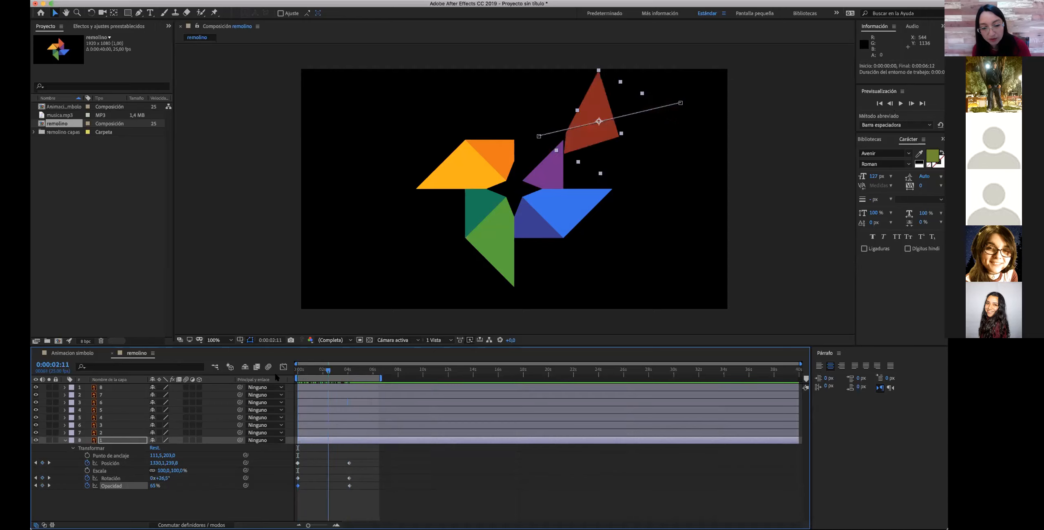
pyautogui.press('space')
pyautogui.click(900, 104)
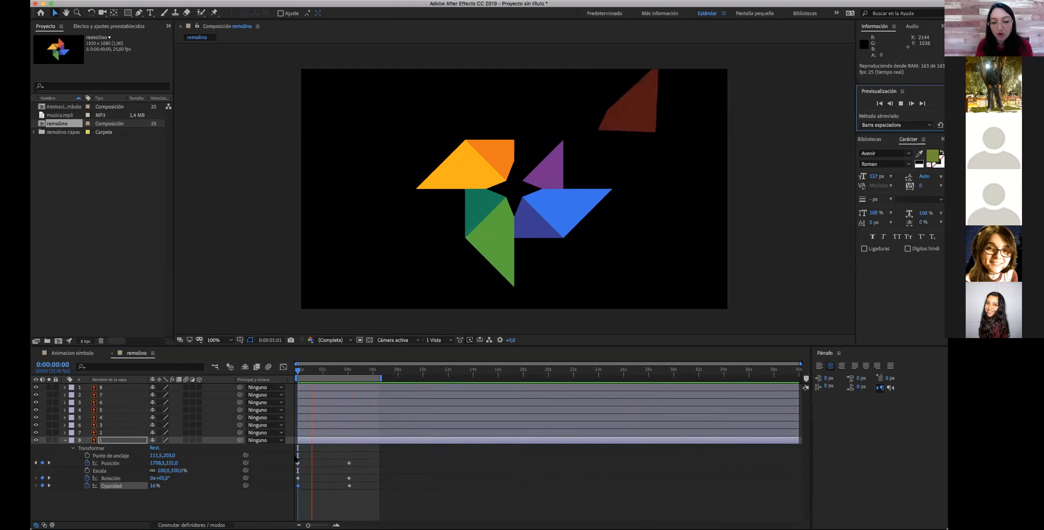
# - Move the end keyframes of layer 1's position, rotation and opacity earlier, to about 0:00:01:14
pyautogui.click(349, 463)
pyautogui.click(348, 464)
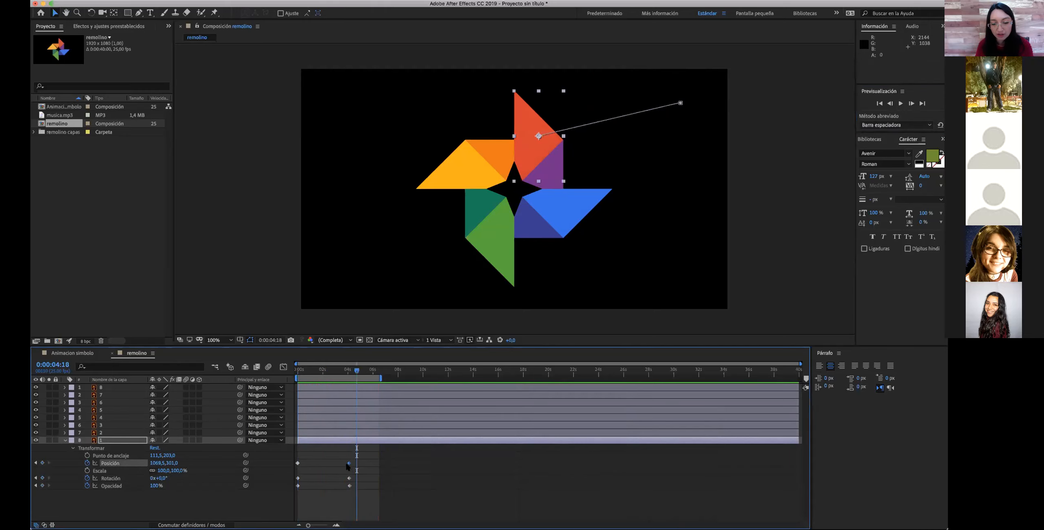
pyautogui.keyDown('shift'); pyautogui.click(349, 478); pyautogui.keyUp('shift')
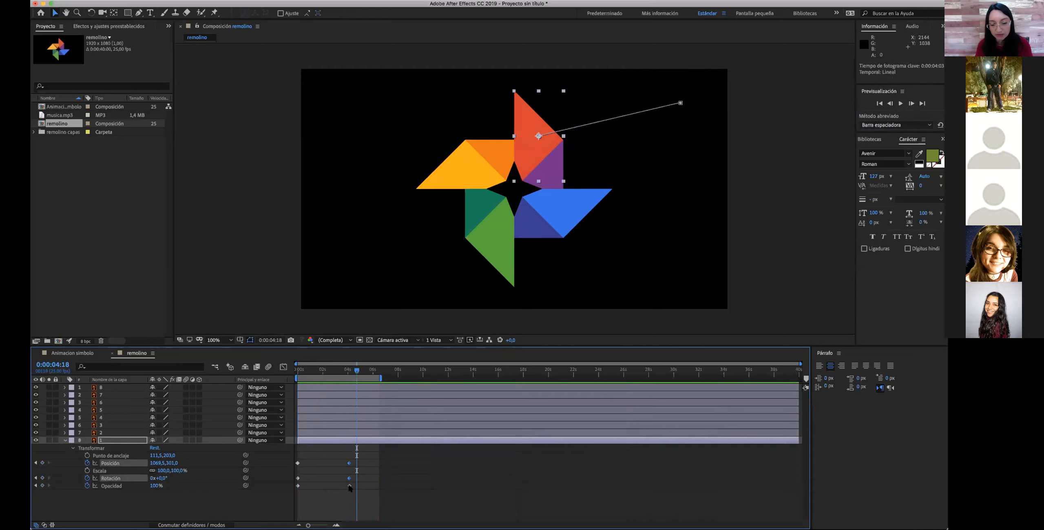
pyautogui.keyDown('shift'); pyautogui.click(349, 485); pyautogui.keyUp('shift')
pyautogui.moveTo(346, 486); pyautogui.dragTo(318, 490)
# - Return to the first frame, shorten the work area to 0:00:03:05 and preview the animation
pyautogui.moveTo(357, 372); pyautogui.dragTo(289, 377)
pyautogui.moveTo(379, 375); pyautogui.dragTo(340, 377)
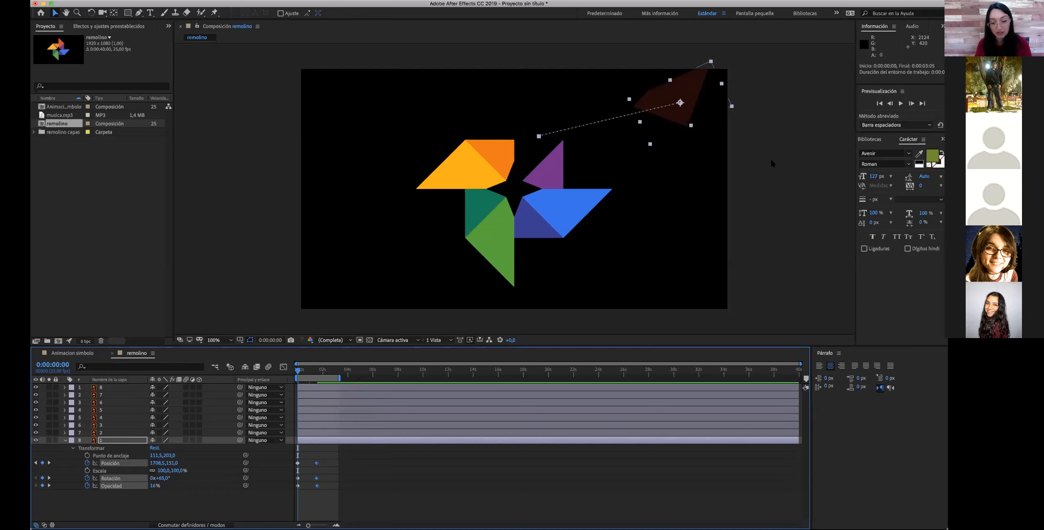
pyautogui.press('space')
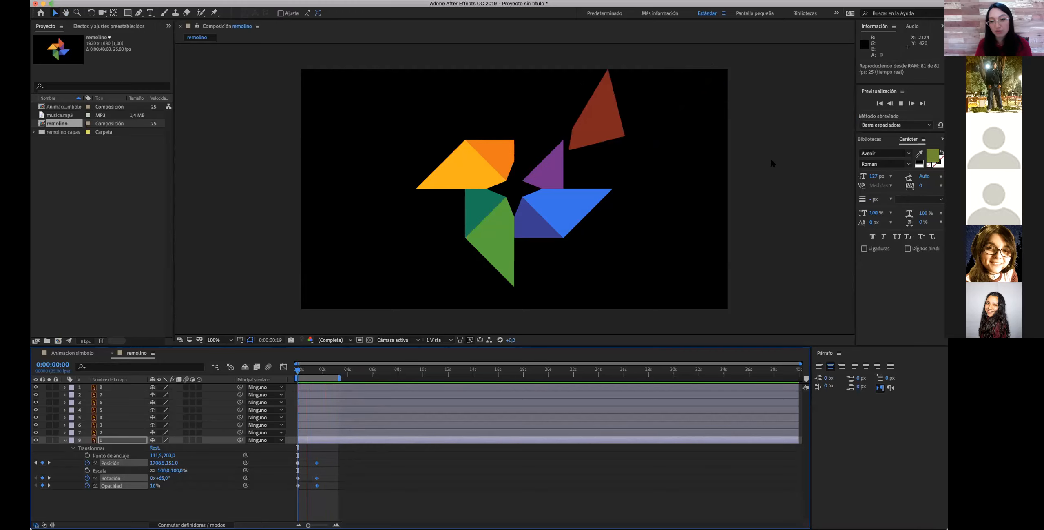
pyautogui.press('space')
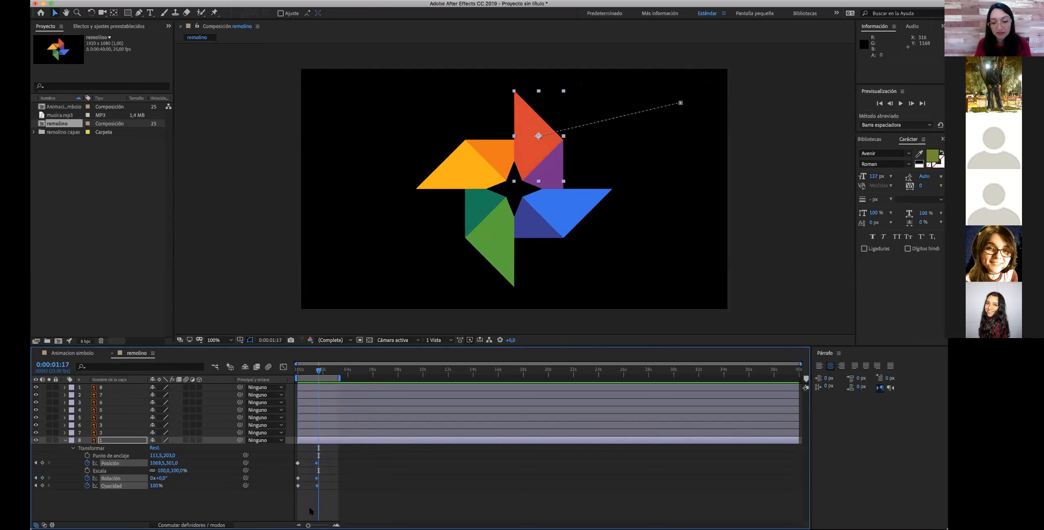
# - Move the end keyframes of layer 1's position, rotation and opacity earlier again, to about 0:00:00:21
pyautogui.click(317, 462)
pyautogui.keyDown('shift'); pyautogui.click(317, 485); pyautogui.keyUp('shift')
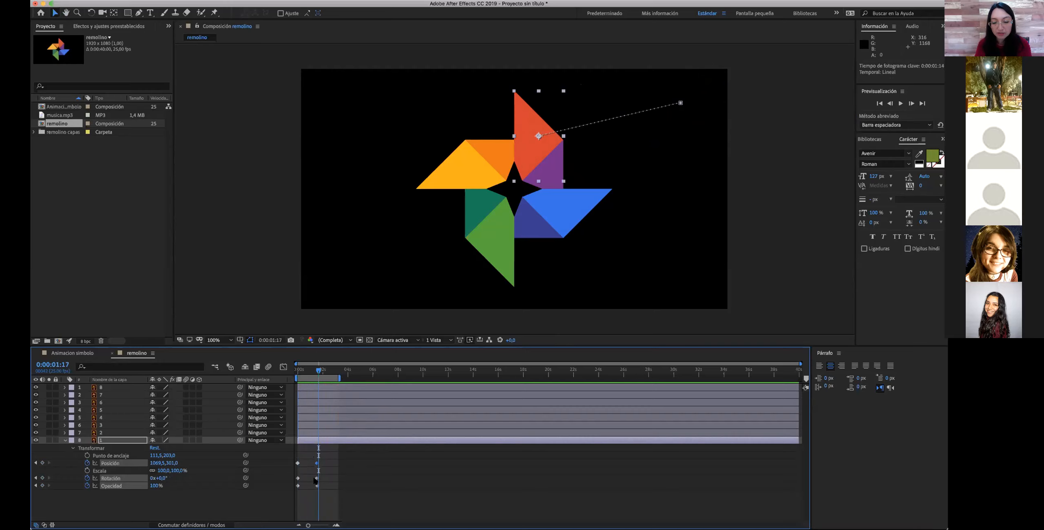
pyautogui.click(317, 477)
pyautogui.click(317, 485)
pyautogui.keyDown('shift'); pyautogui.click(317, 478); pyautogui.keyUp('shift')
pyautogui.keyDown('shift'); pyautogui.click(316, 462); pyautogui.keyUp('shift')
pyautogui.moveTo(315, 464); pyautogui.dragTo(307, 464)
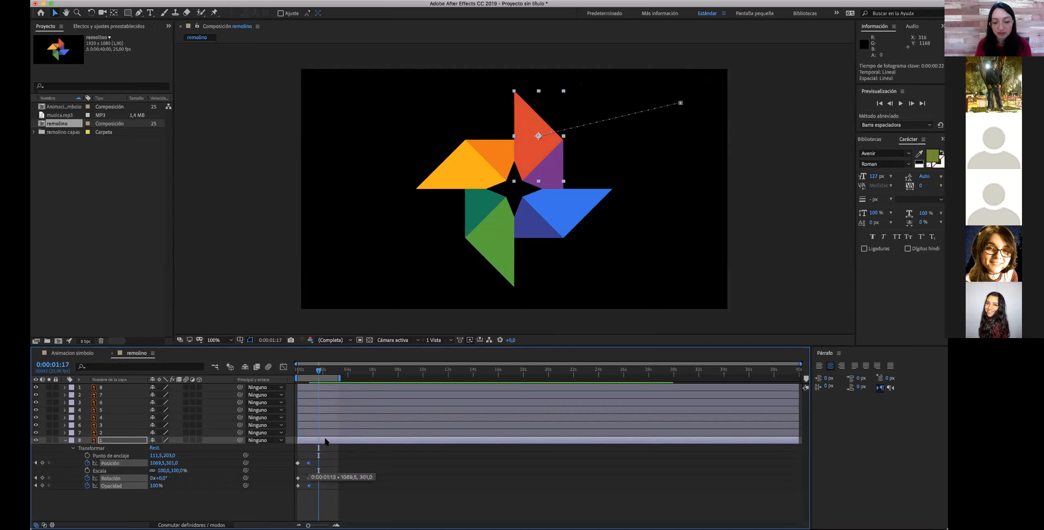
# - Shorten the work area to just past the end keyframes, preview the faster petal animation and return to the first frame
pyautogui.press('space')
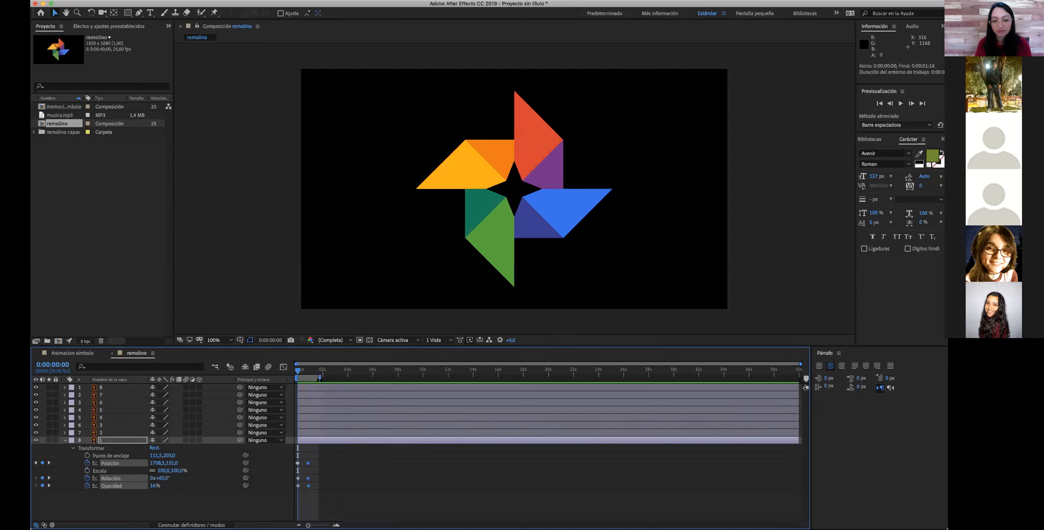
pyautogui.press('space')
pyautogui.press('space')
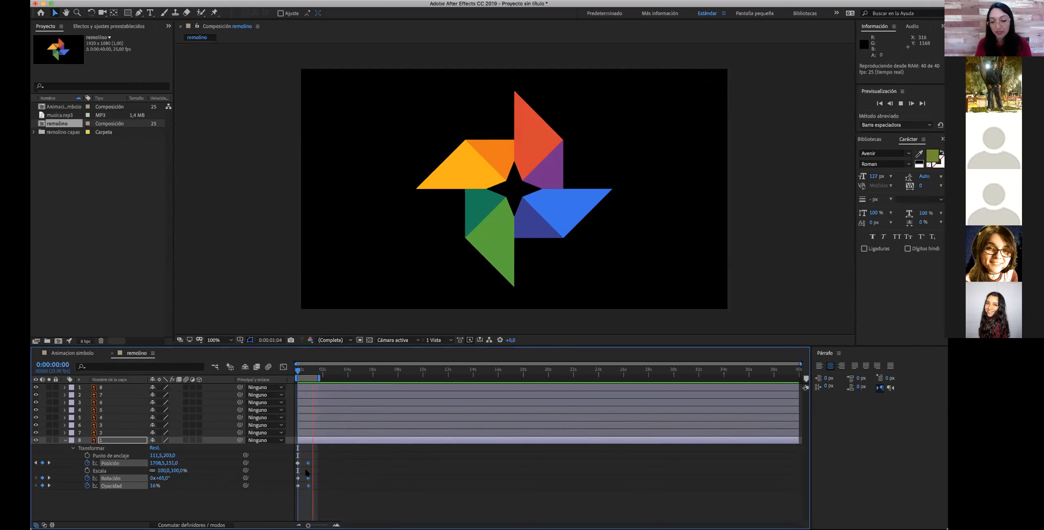
pyautogui.press('space')
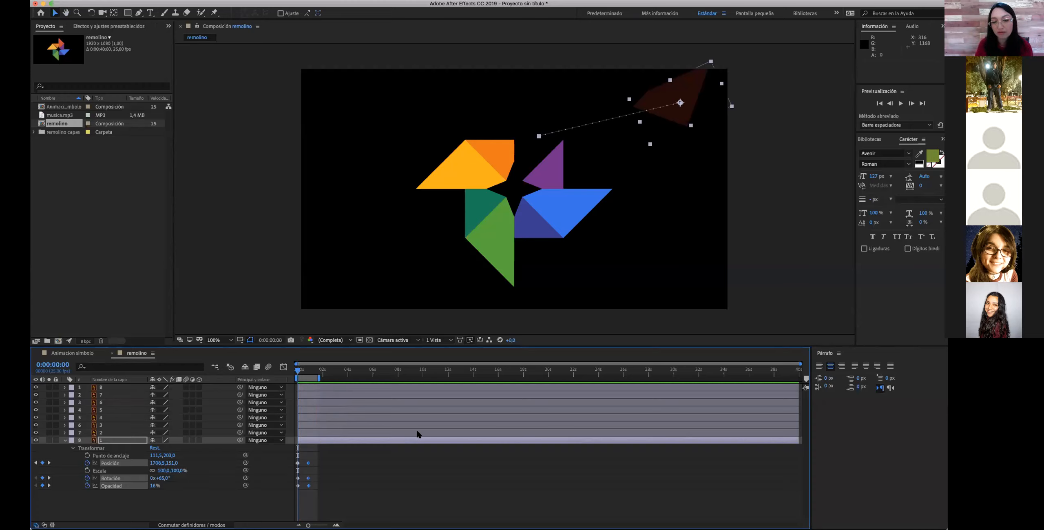
pyautogui.press('space')
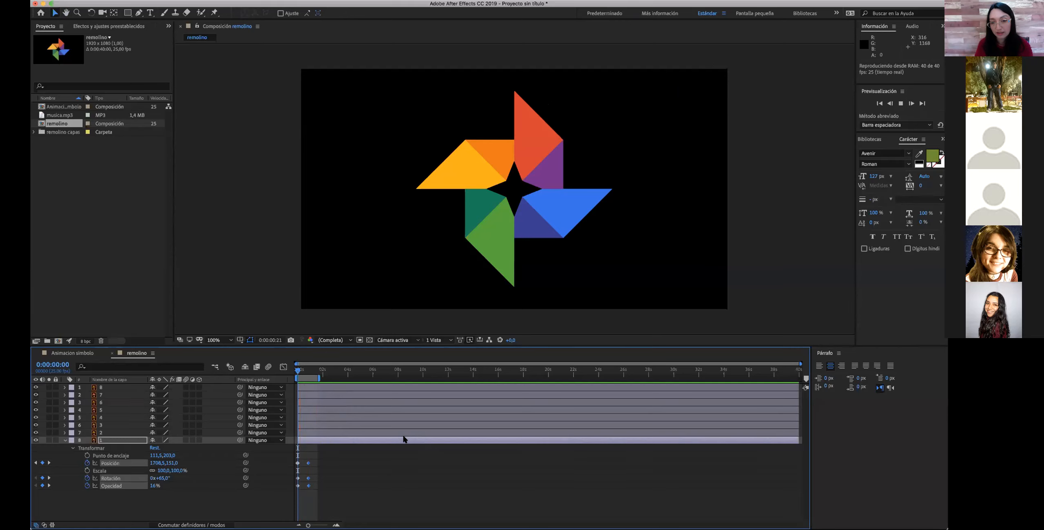
pyautogui.click(309, 369)
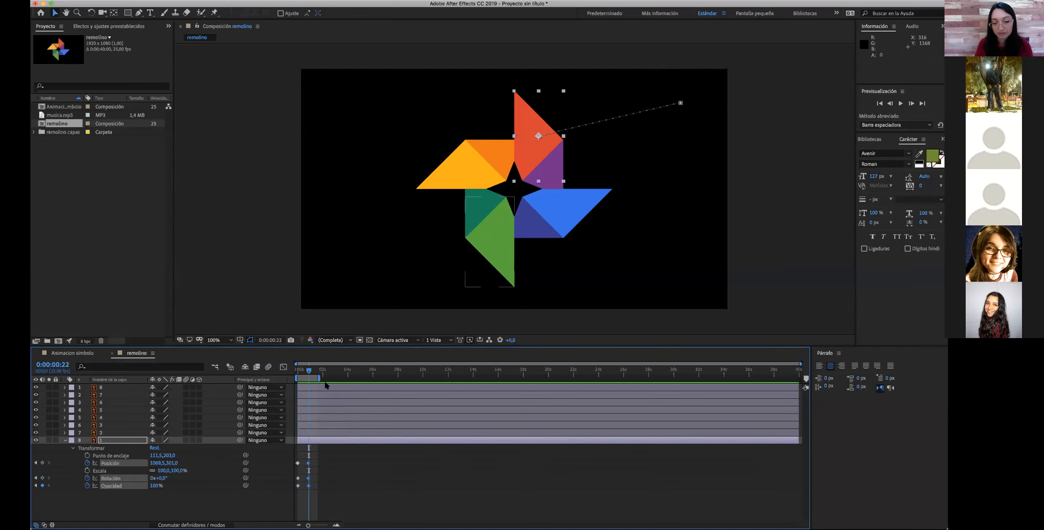
pyautogui.moveTo(309, 371); pyautogui.dragTo(292, 372)
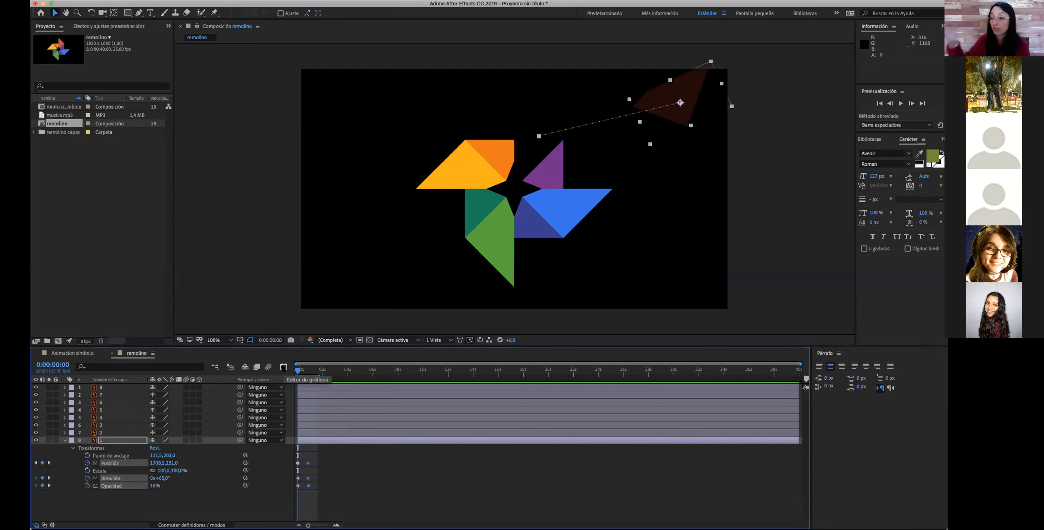
# - Apply Easy Ease (Aceleración suave) to both position keyframes of layer 1
pyautogui.click(147, 496)
pyautogui.click(115, 463)
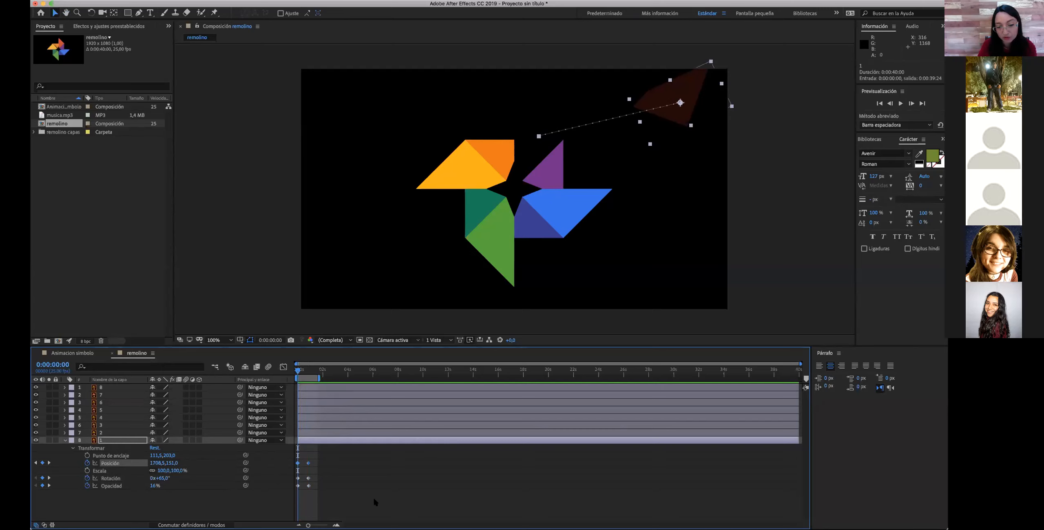
pyautogui.click(356, 486)
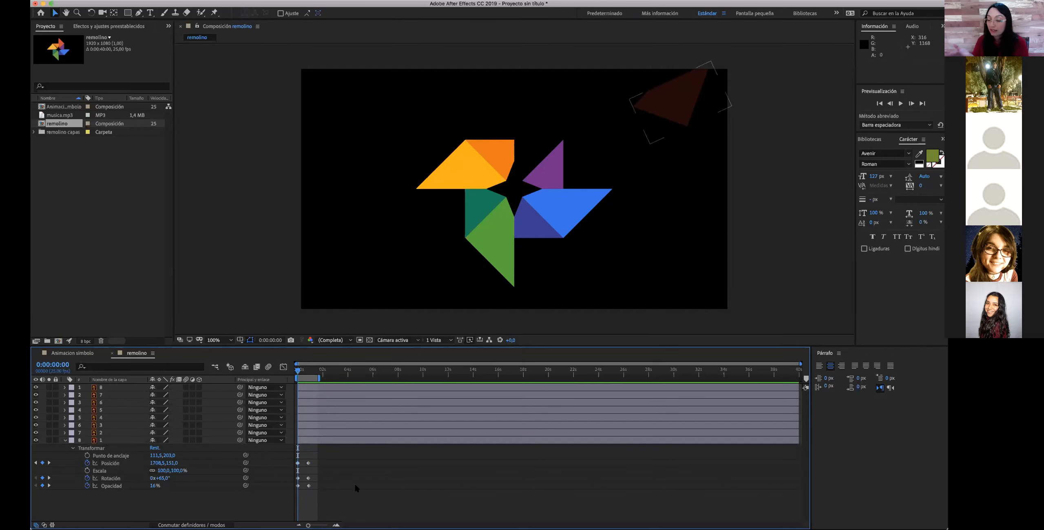
pyautogui.click(297, 463)
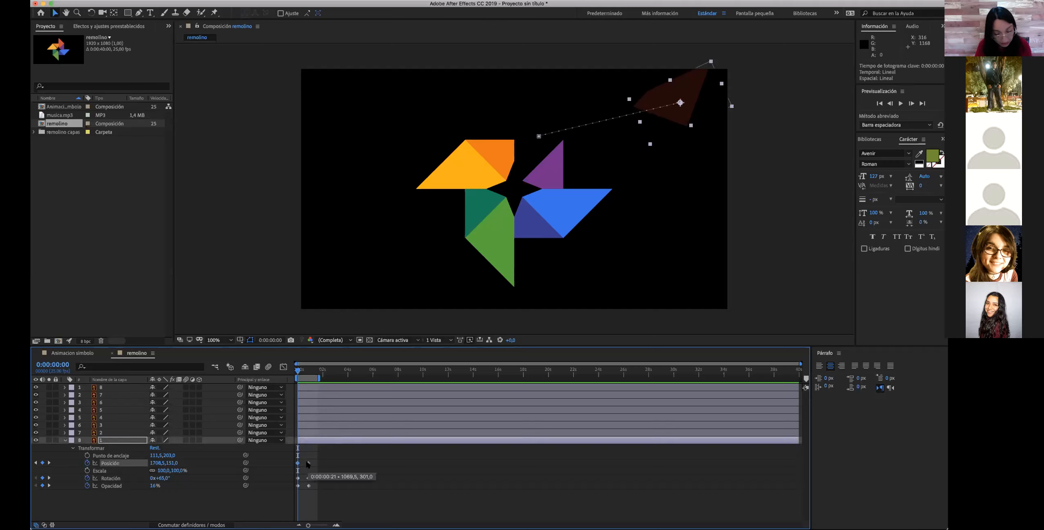
pyautogui.click(308, 462)
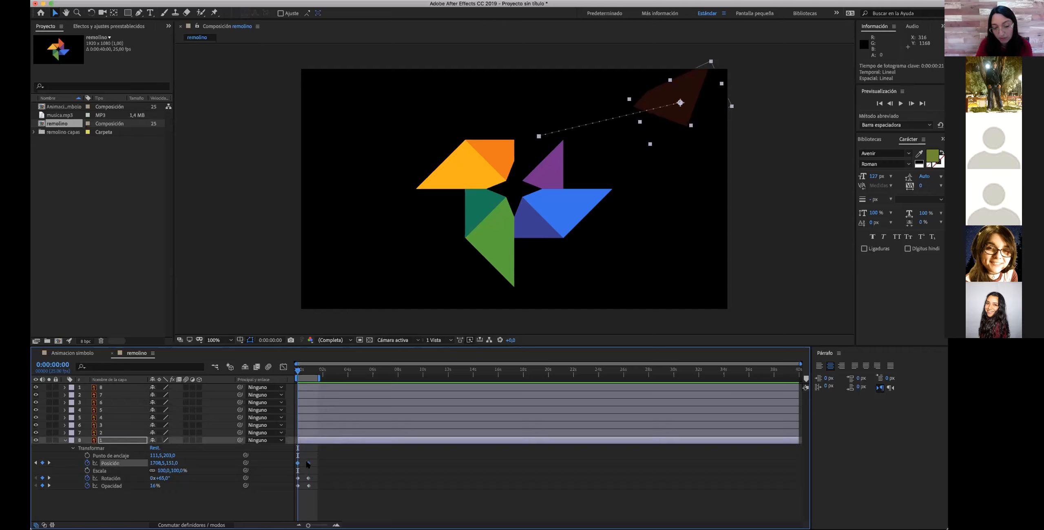
pyautogui.rightClick(308, 463)
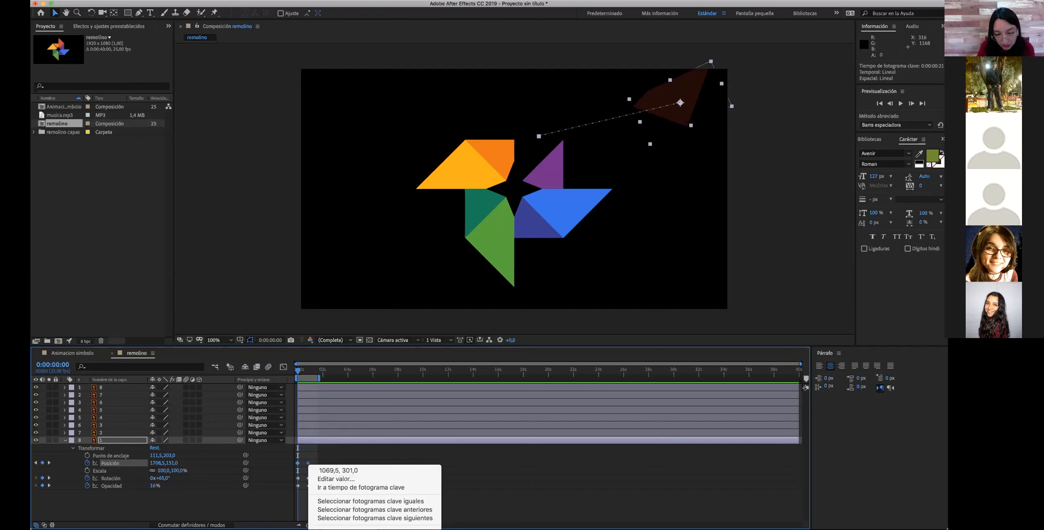
pyautogui.moveTo(339, 527)
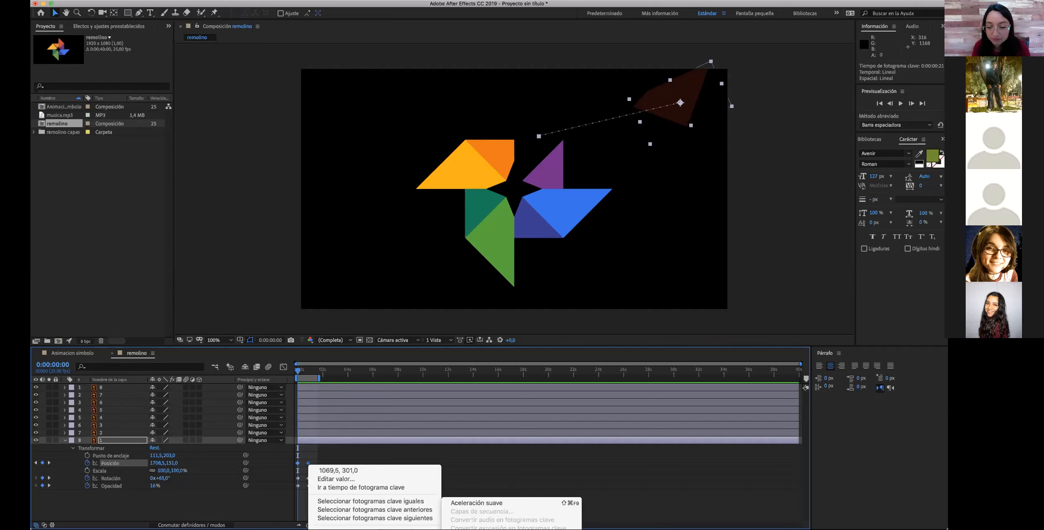
pyautogui.press('F9')
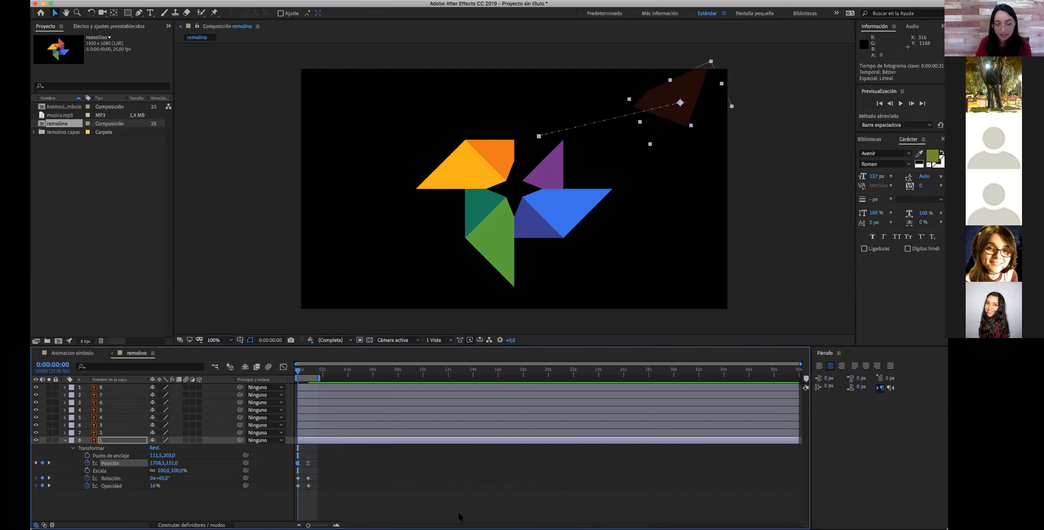
# - Preview the red petal's animation with the eased position keyframes
pyautogui.moveTo(309, 466)
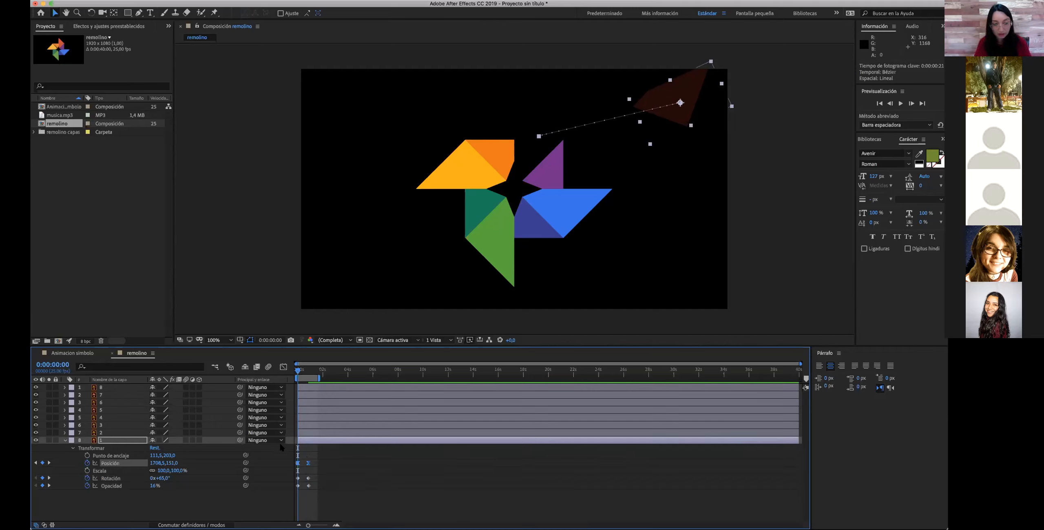
pyautogui.press('space')
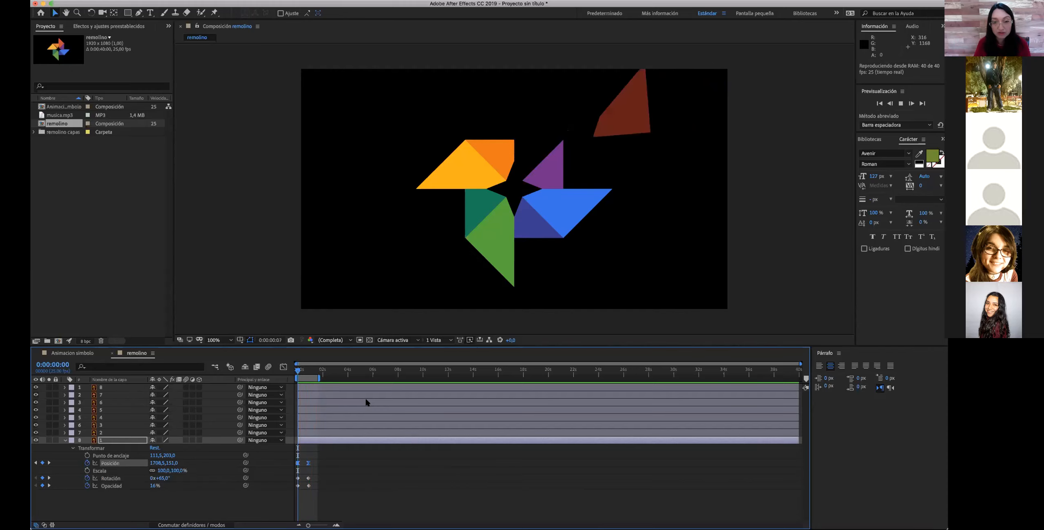
pyautogui.press('space')
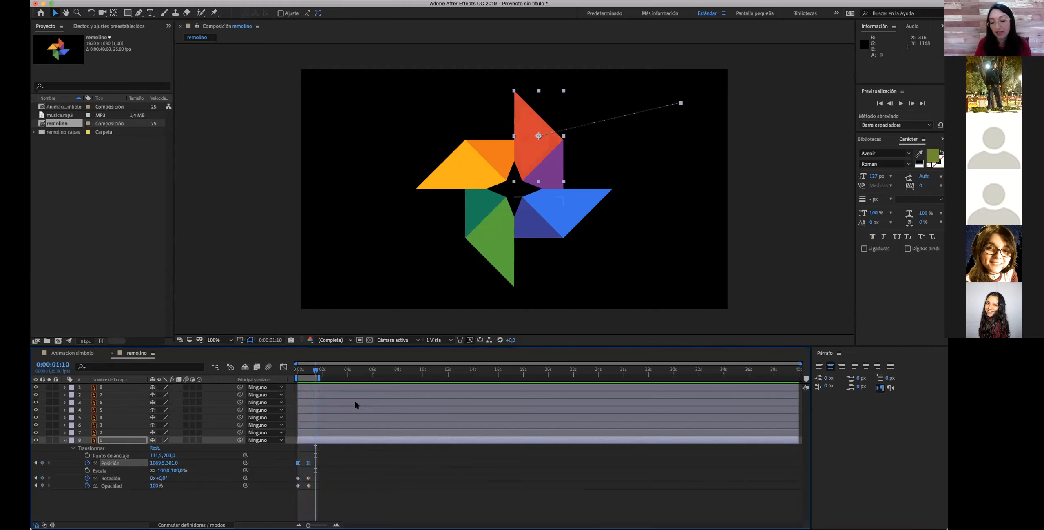
pyautogui.click(308, 463)
pyautogui.keyDown('shift'); pyautogui.click(308, 485); pyautogui.keyUp('shift')
pyautogui.keyDown('shift'); pyautogui.click(309, 478); pyautogui.keyUp('shift')
pyautogui.moveTo(309, 478); pyautogui.dragTo(332, 478)
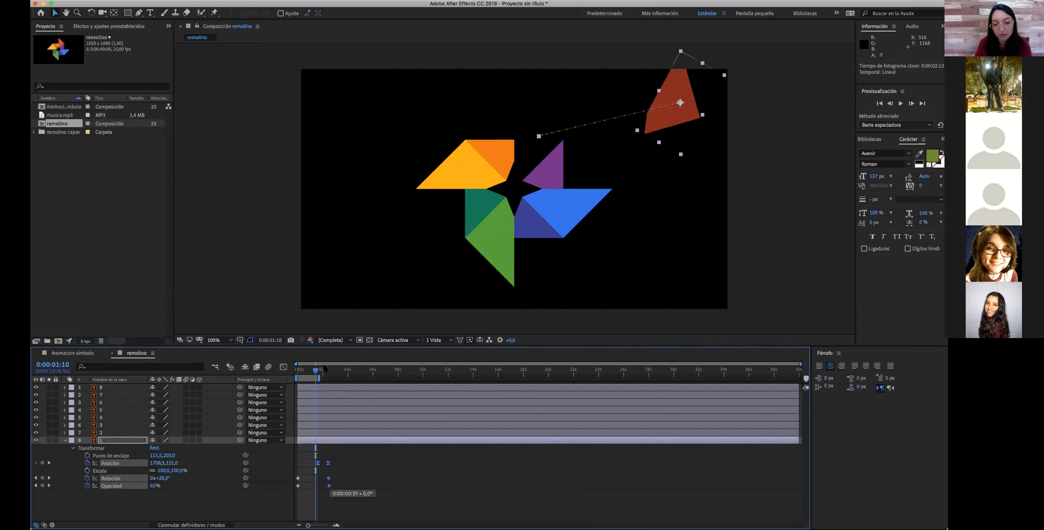
pyautogui.press('super+z')
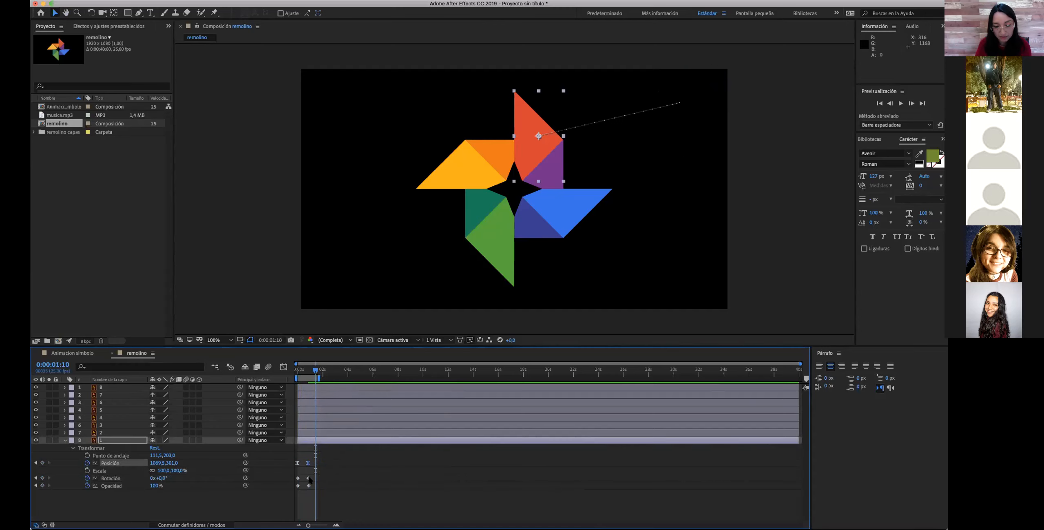
# - Move layer 1's end keyframes for position, rotation and opacity to just before 3 seconds and extend the work area to 0:00:03:01
pyautogui.moveTo(309, 481); pyautogui.dragTo(326, 472)
pyautogui.moveTo(319, 377); pyautogui.dragTo(339, 377)
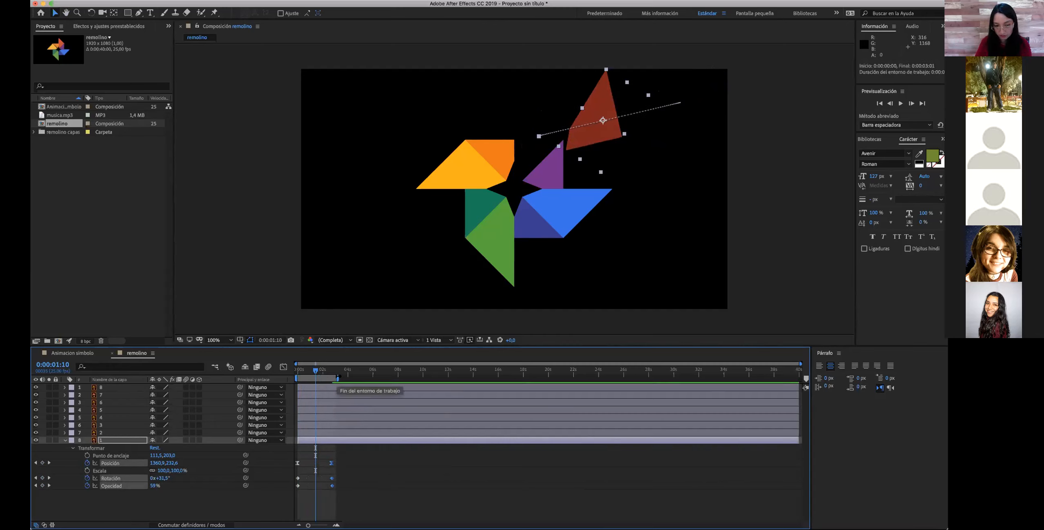
# - Preview the slower eased petal animation, then return to the first frame and play it again
pyautogui.press('space')
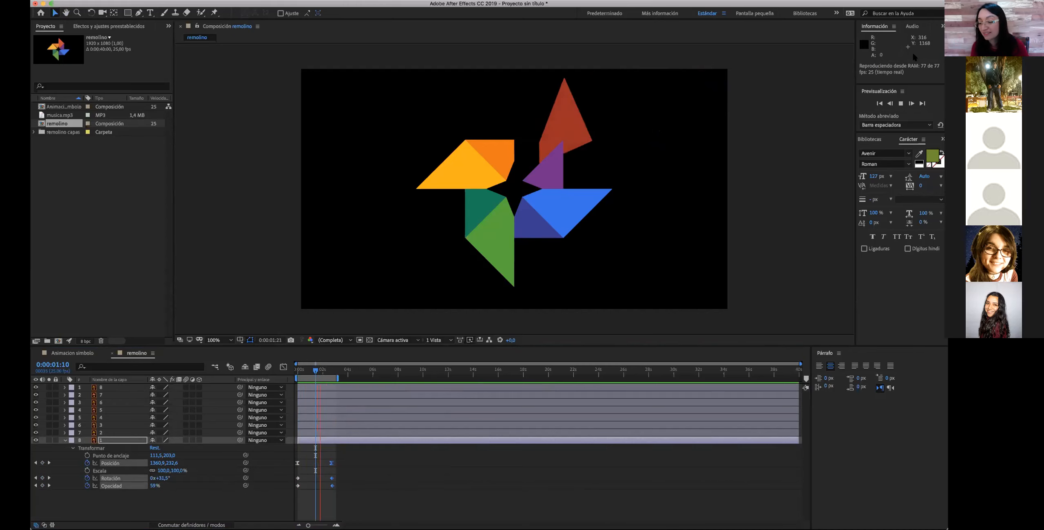
pyautogui.click(434, 466)
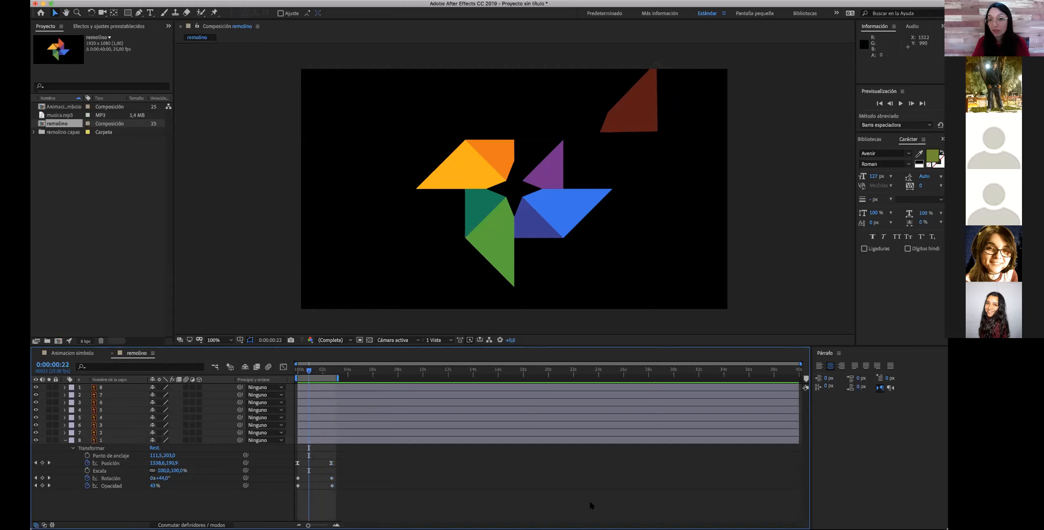
pyautogui.click(778, 19)
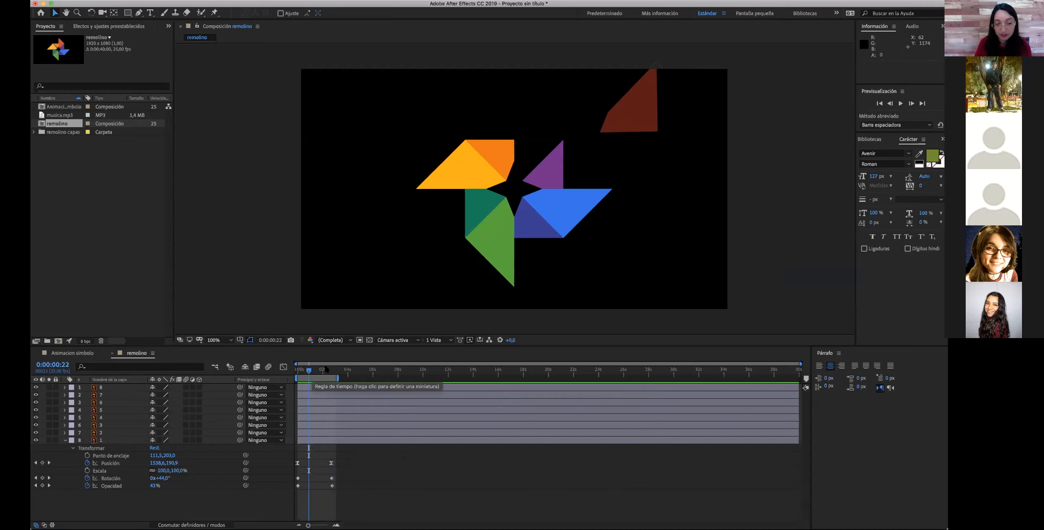
pyautogui.moveTo(309, 370); pyautogui.dragTo(289, 370)
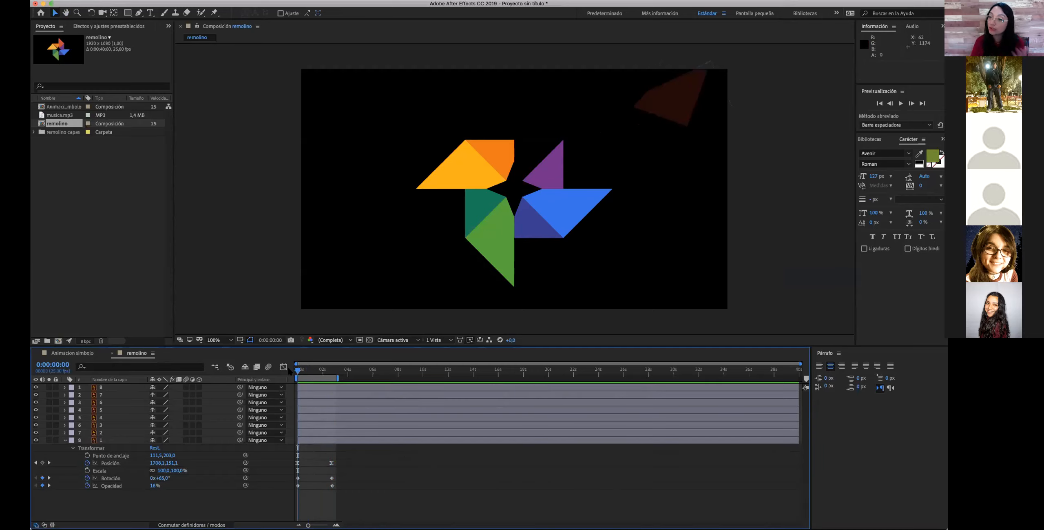
pyautogui.press('space')
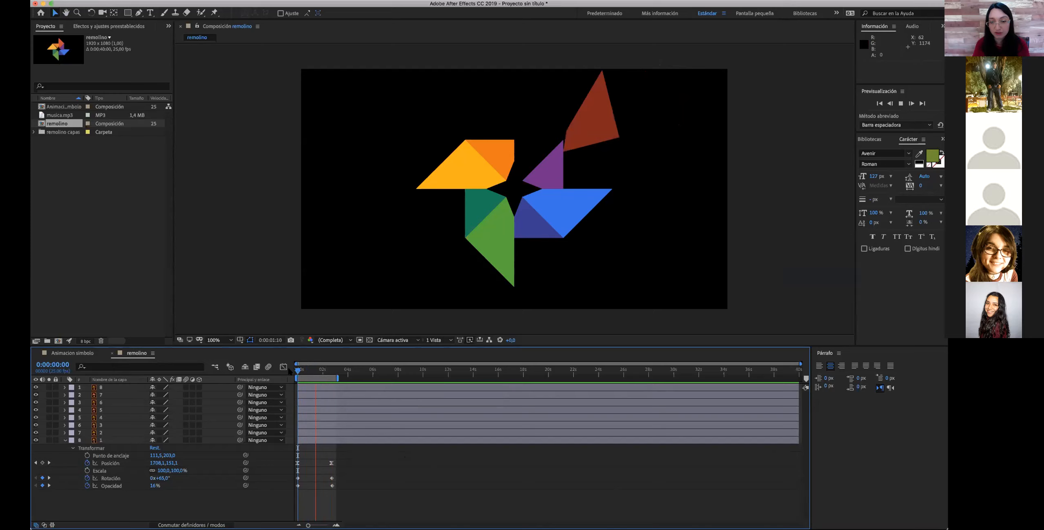
pyautogui.press('space')
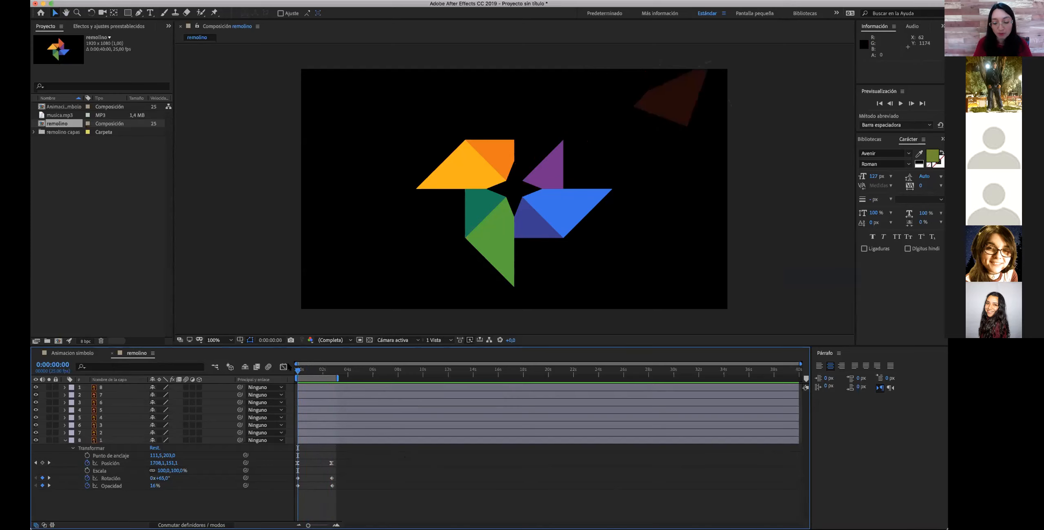
# - Try to raise the end point of layer 1's Y position curve in the Graph Editor, and undo it
pyautogui.moveTo(299, 371)
pyautogui.mouseDown()
pyautogui.moveTo(345, 372)
pyautogui.moveTo(297, 371)
pyautogui.mouseUp()
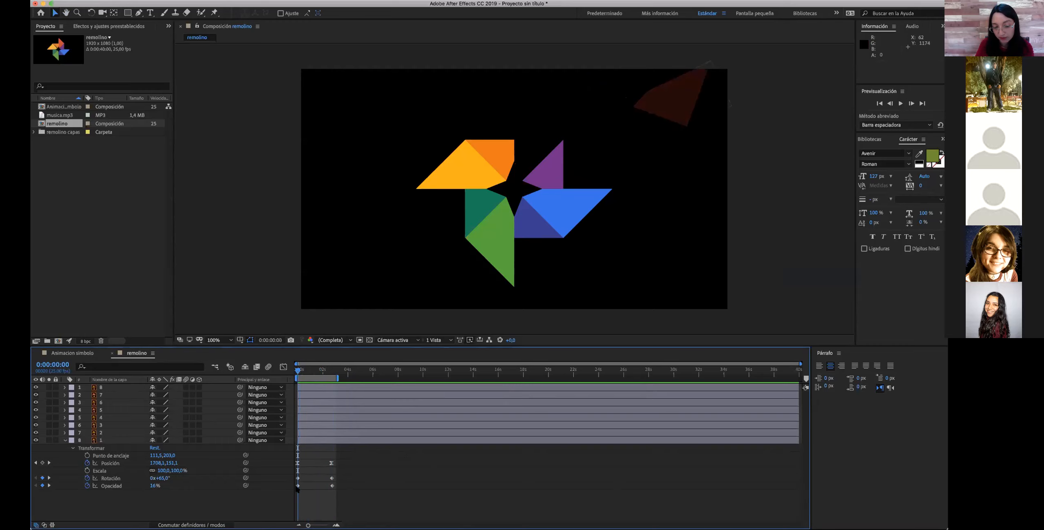
pyautogui.click(297, 463)
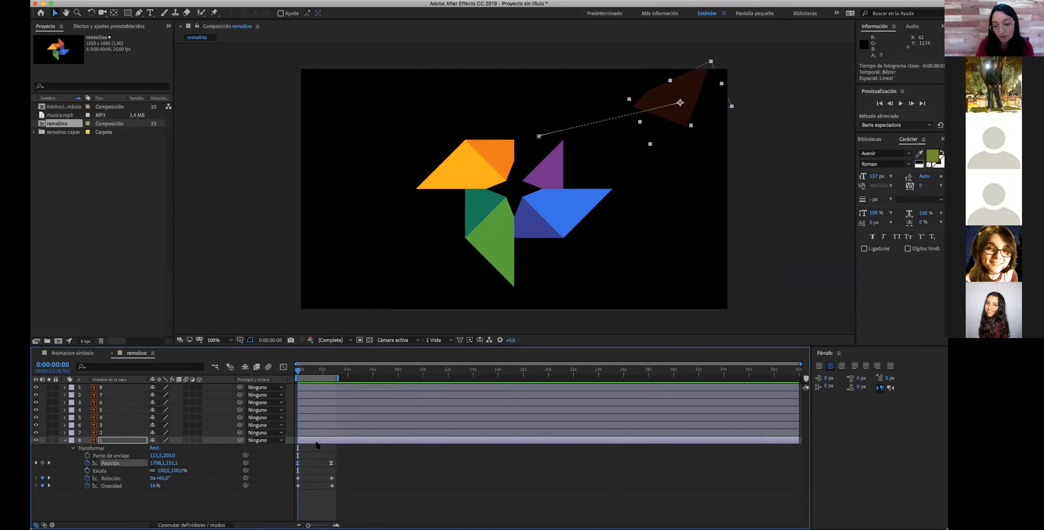
pyautogui.click(283, 367)
pyautogui.click(343, 450)
pyautogui.click(332, 436)
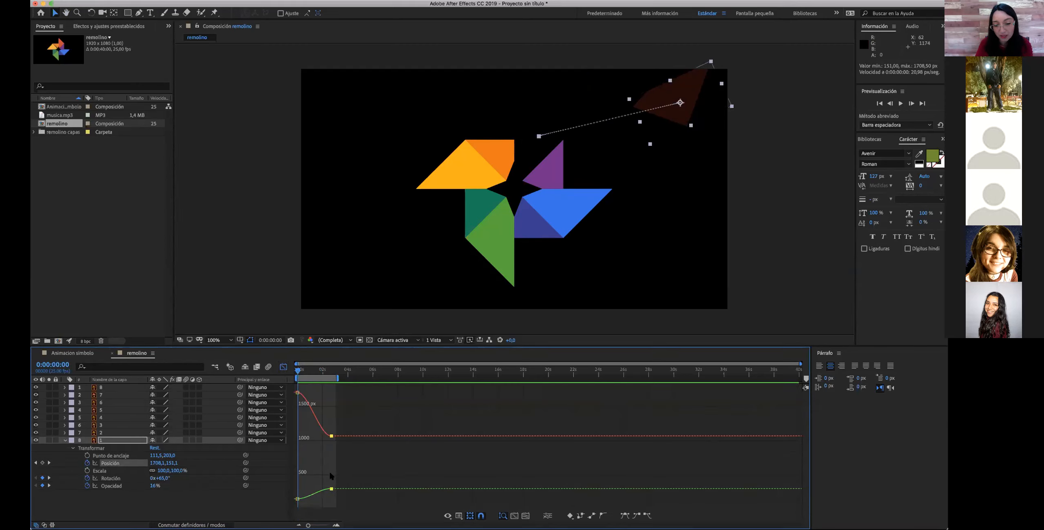
pyautogui.click(333, 492)
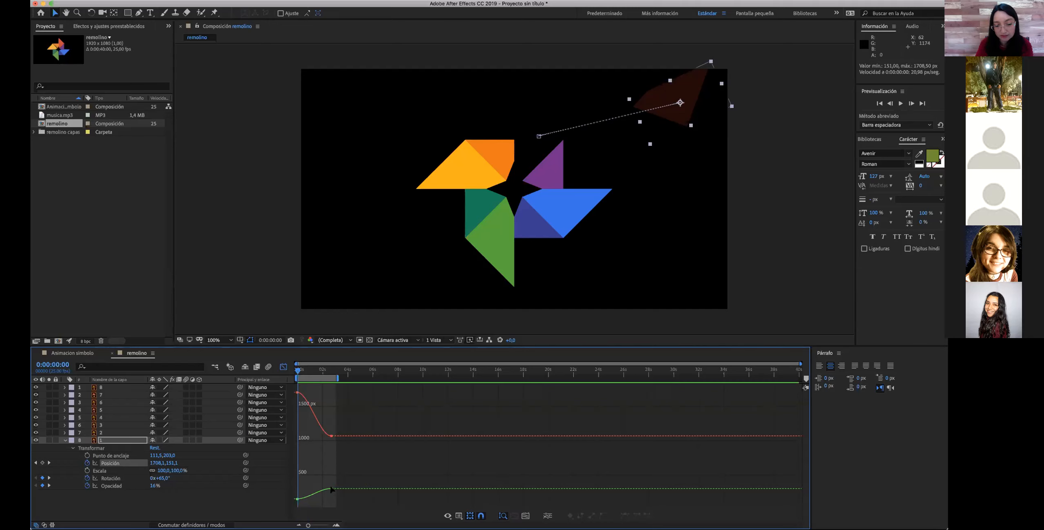
pyautogui.moveTo(333, 492); pyautogui.dragTo(331, 476)
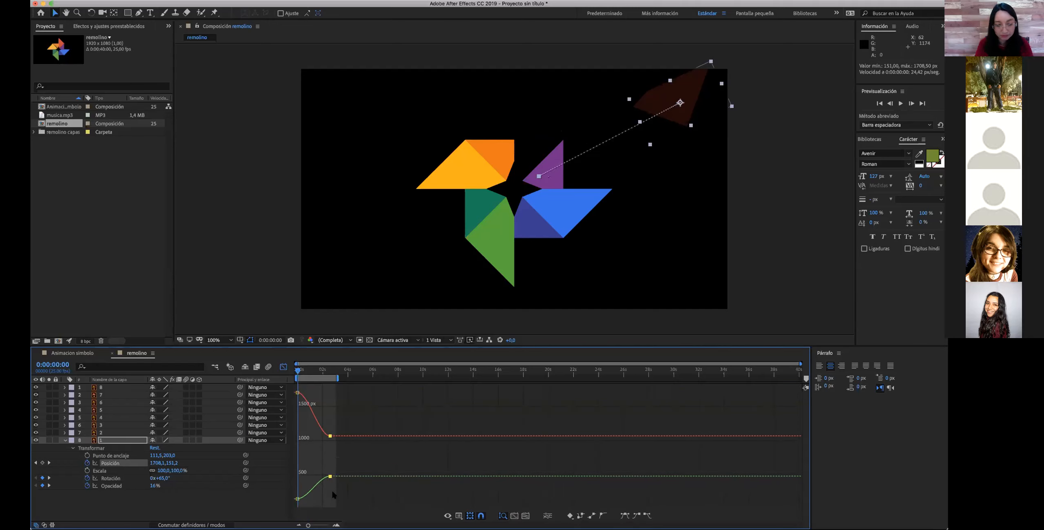
pyautogui.click(235, 496)
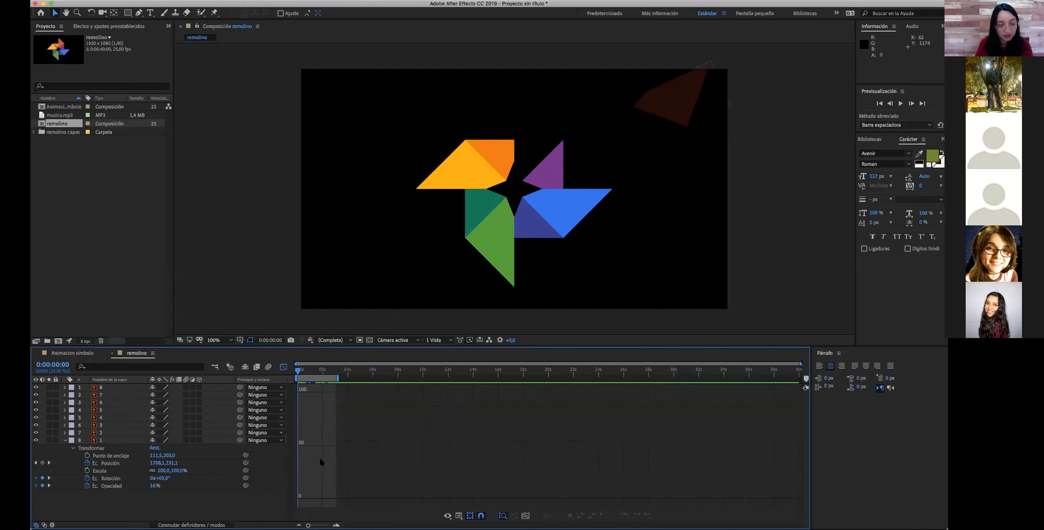
pyautogui.press('super+z')
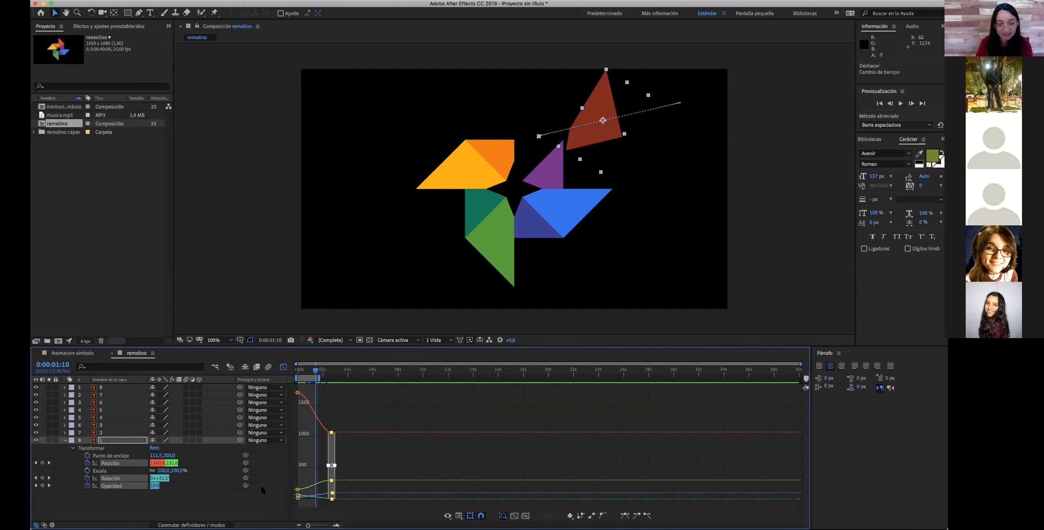
# - Try to reshape layer 1's position curve at its end keyframe in the Graph Editor
pyautogui.click(284, 367)
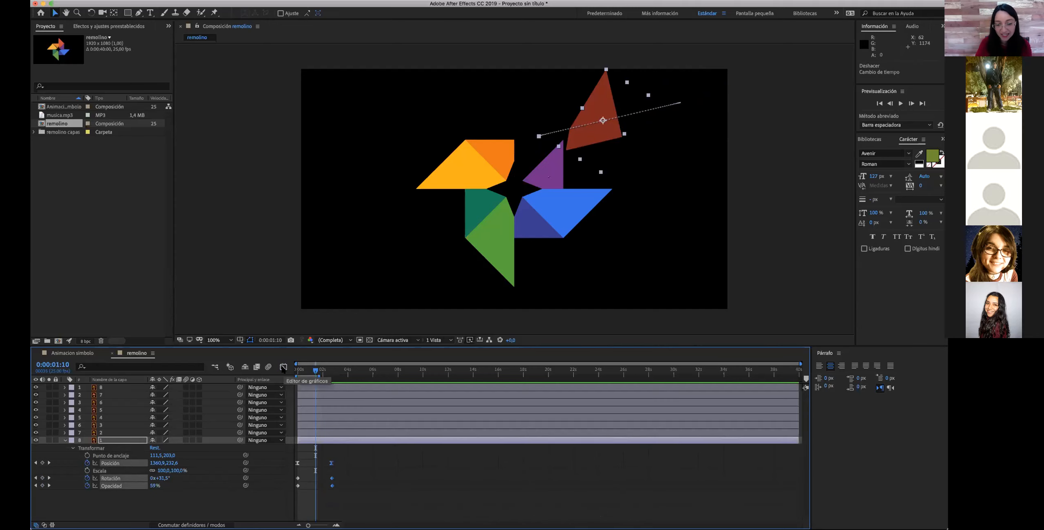
pyautogui.click(214, 496)
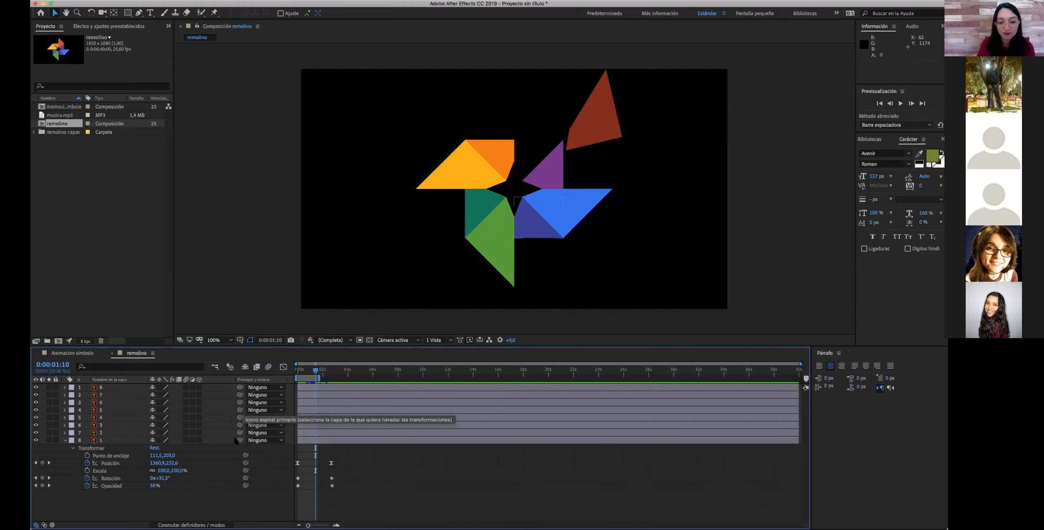
pyautogui.click(297, 462)
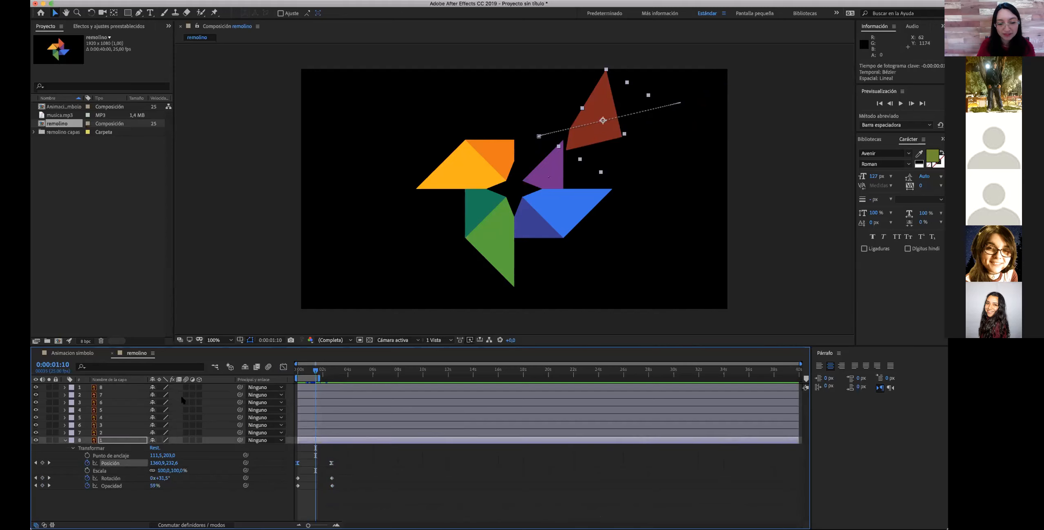
pyautogui.click(282, 367)
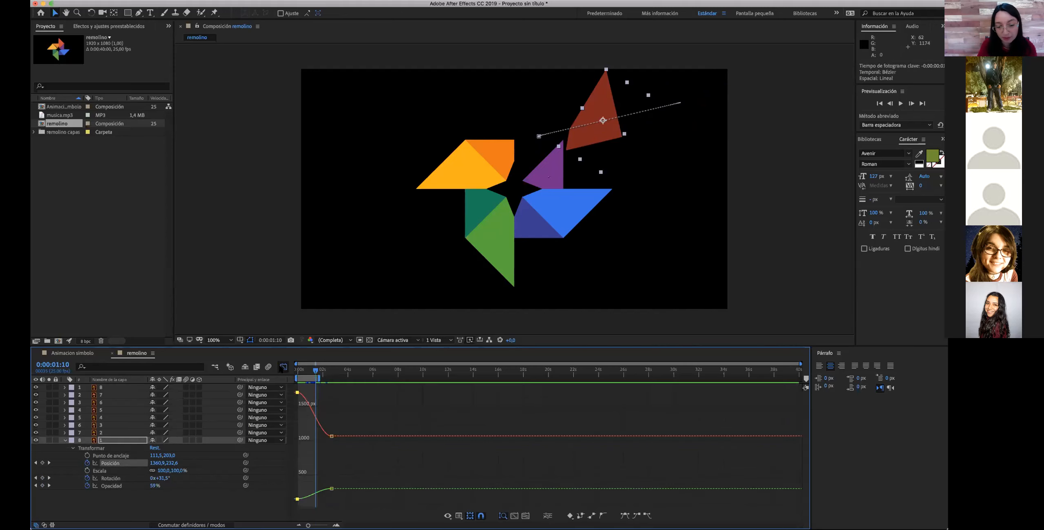
pyautogui.moveTo(331, 438)
pyautogui.moveTo(331, 436)
pyautogui.mouseDown()
pyautogui.moveTo(346, 406)
pyautogui.moveTo(374, 401)
pyautogui.moveTo(427, 429)
pyautogui.moveTo(340, 423)
pyautogui.mouseUp()
# - Undo layer 1's edits back to its shorter linear keyframes, close the Graph Editor and return to the first frame
pyautogui.press('super+z')
pyautogui.press('super+z')
pyautogui.press('super+z')
pyautogui.press('super+z')
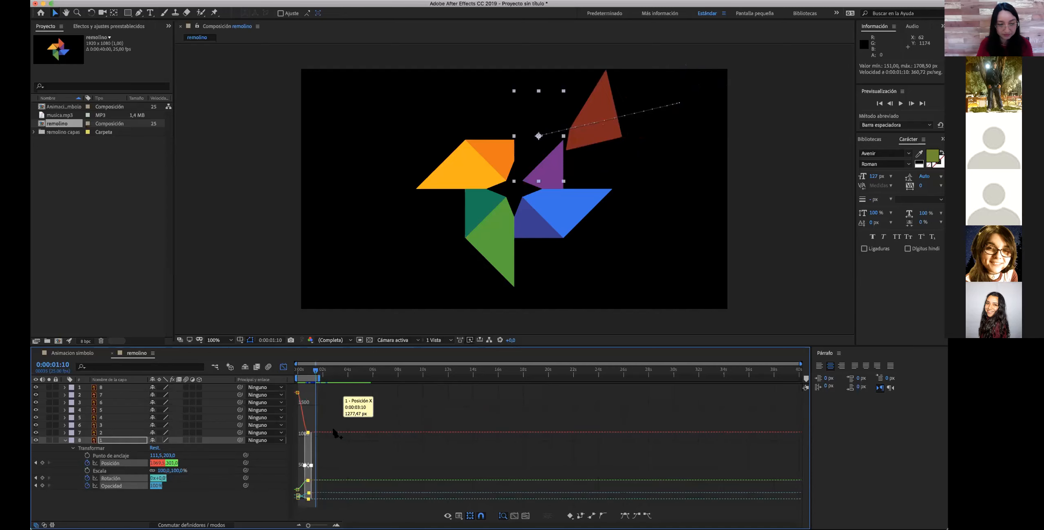
pyautogui.press('super+z')
pyautogui.press('super+z')
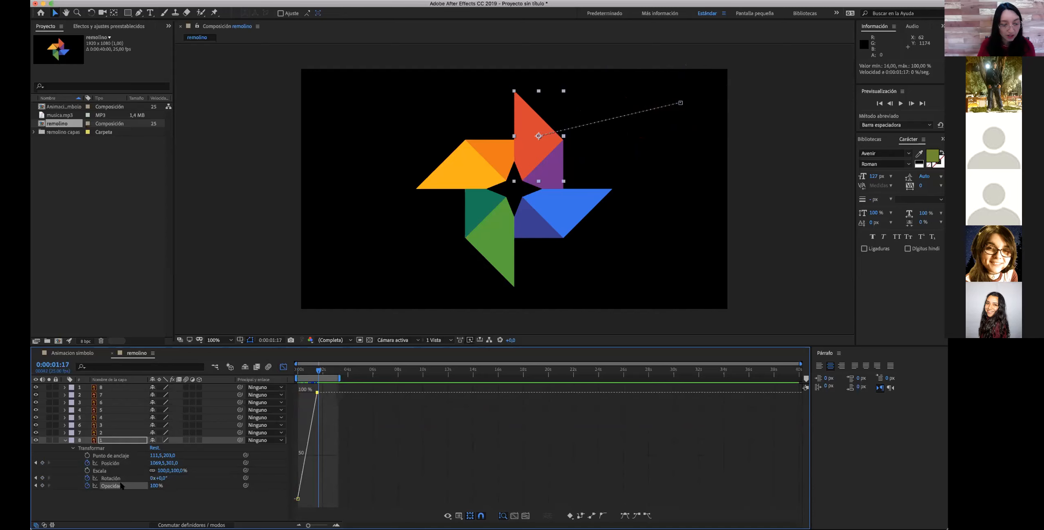
pyautogui.click(114, 463)
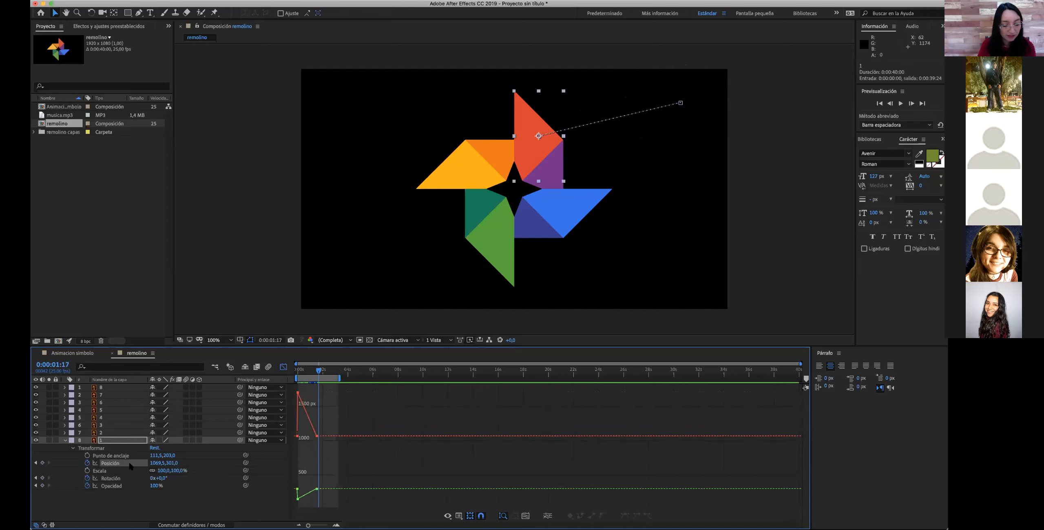
pyautogui.click(283, 367)
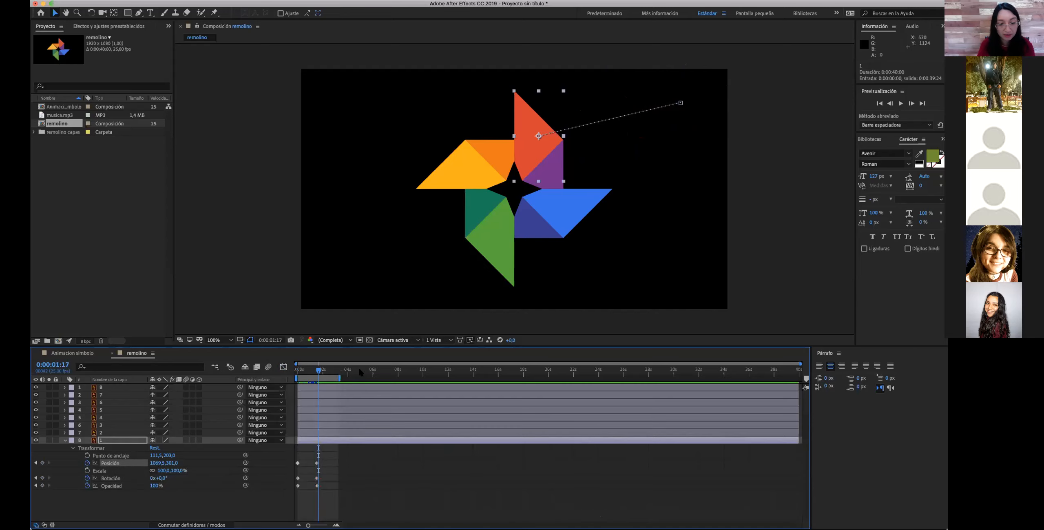
pyautogui.moveTo(319, 371); pyautogui.dragTo(278, 377)
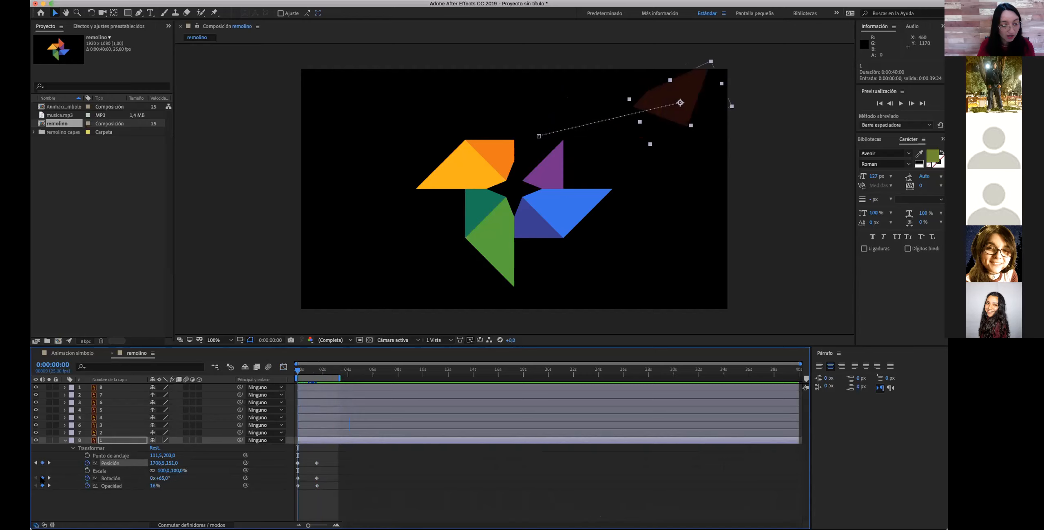
# - Delete all of layer 1's rotation and opacity keyframes, keeping only its position keyframes
pyautogui.click(57, 472)
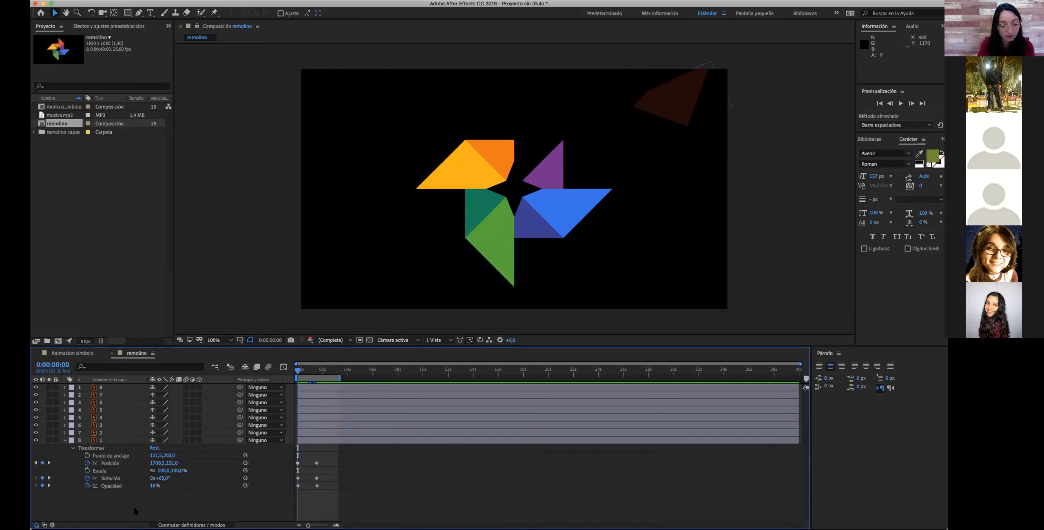
pyautogui.moveTo(318, 491); pyautogui.dragTo(297, 480)
pyautogui.press('Delete')
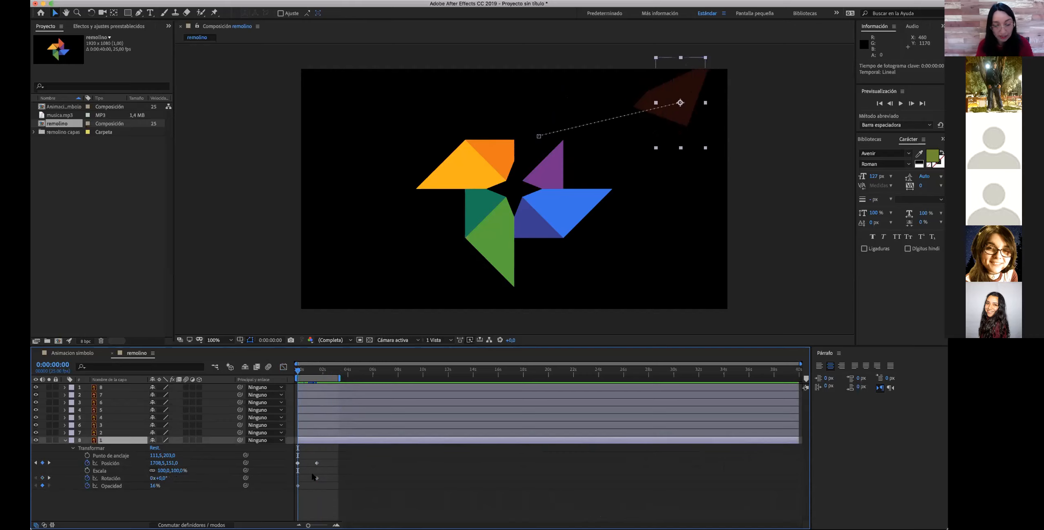
pyautogui.click(317, 477)
pyautogui.press('Delete')
pyautogui.click(298, 485)
pyautogui.press('Delete')
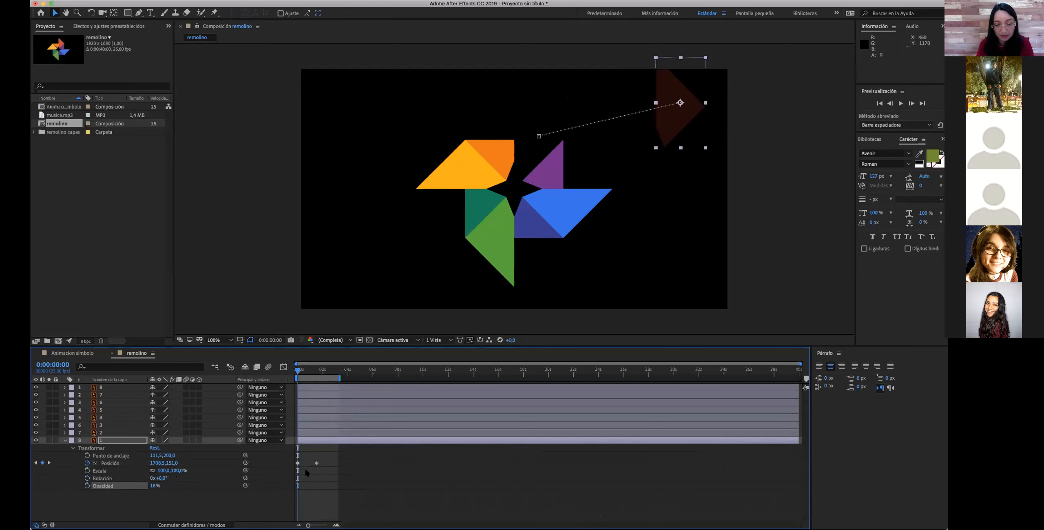
pyautogui.click(247, 500)
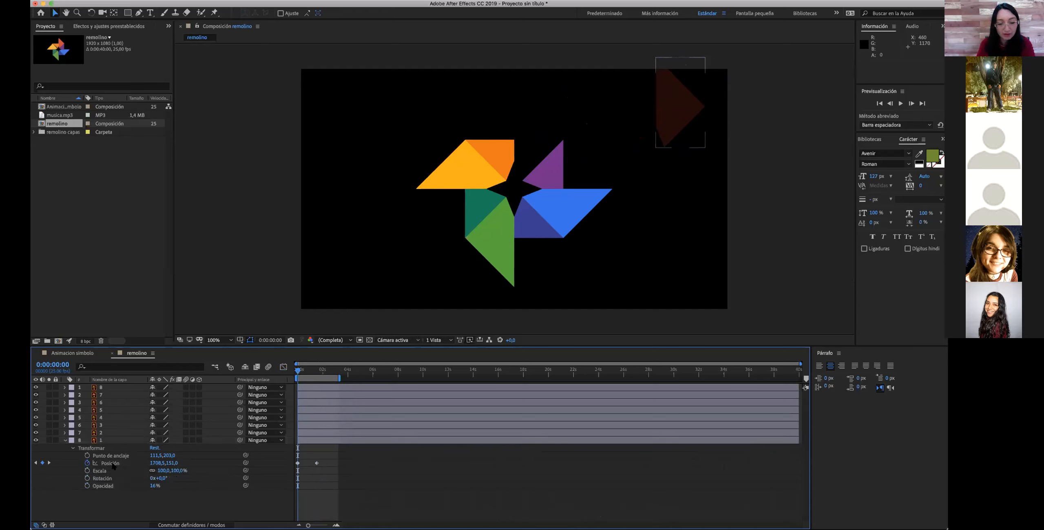
# - Set layer 1's opacity to 100% and preview its position animation up to 0:00:01:17
pyautogui.click(298, 463)
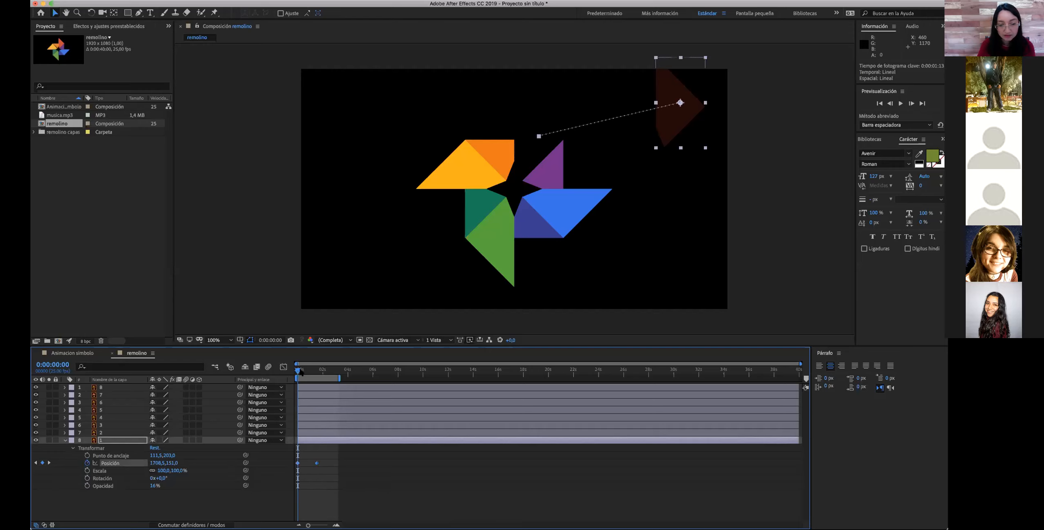
pyautogui.press('space')
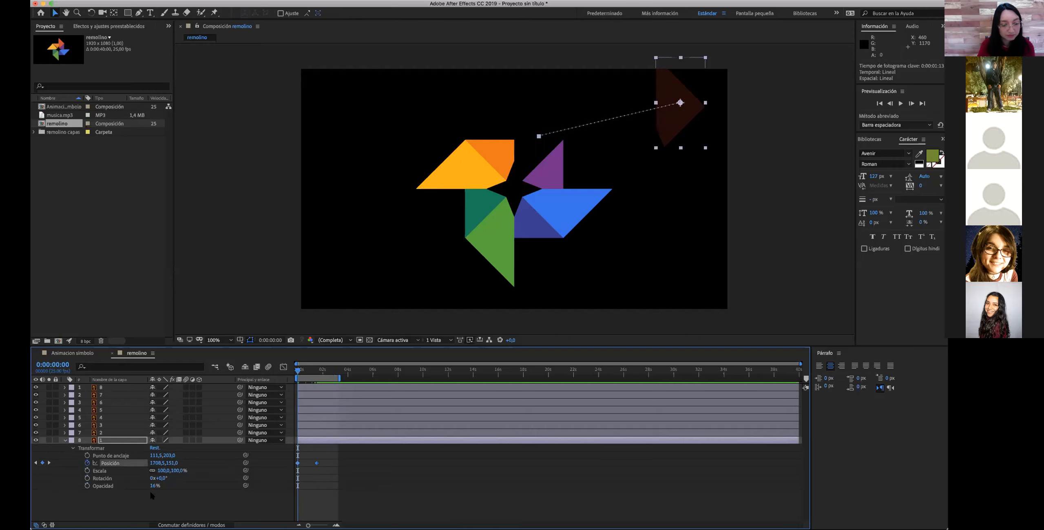
pyautogui.moveTo(150, 485); pyautogui.dragTo(192, 485)
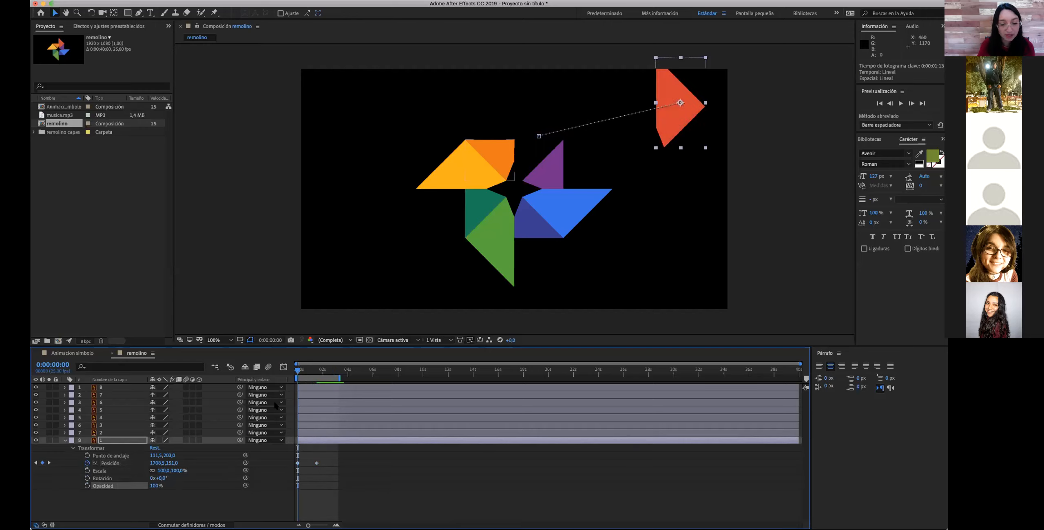
pyautogui.press('space')
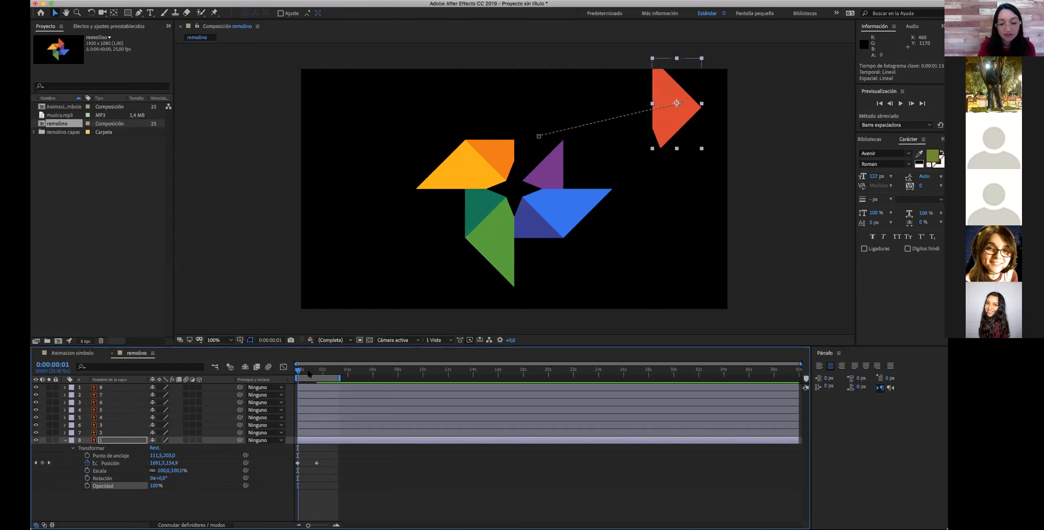
pyautogui.moveTo(304, 374)
pyautogui.mouseDown()
pyautogui.moveTo(325, 376)
pyautogui.moveTo(254, 378)
pyautogui.moveTo(317, 384)
pyautogui.mouseUp()
# - Apply Easy Ease (Aceleración suave) to both of layer 1's linear position keyframes
pyautogui.click(298, 463)
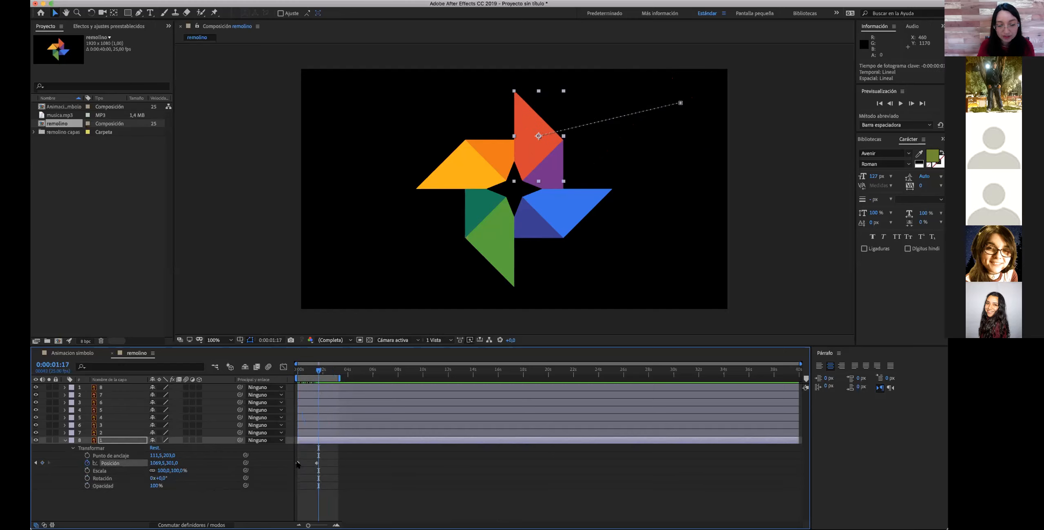
pyautogui.moveTo(318, 463); pyautogui.dragTo(316, 464)
pyautogui.rightClick(317, 464)
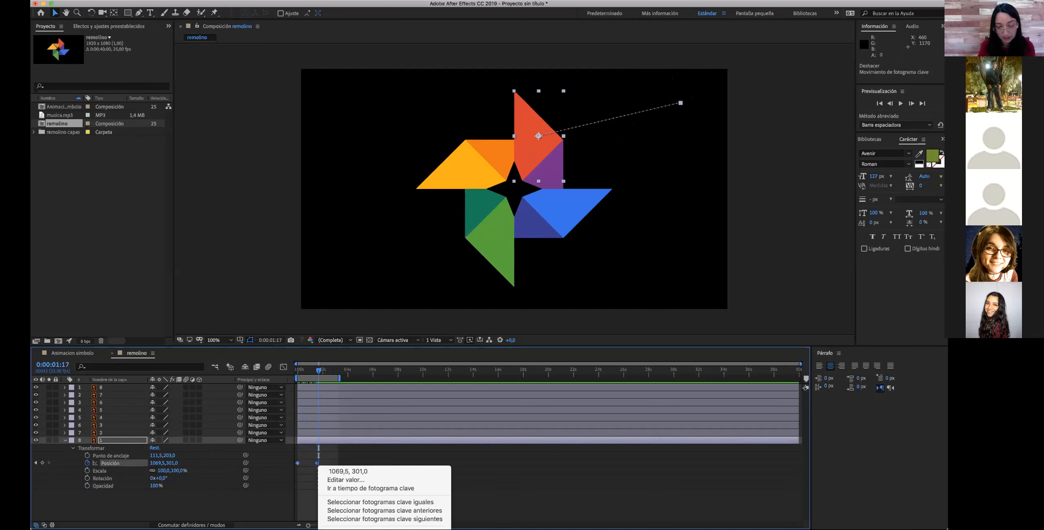
pyautogui.moveTo(383, 528)
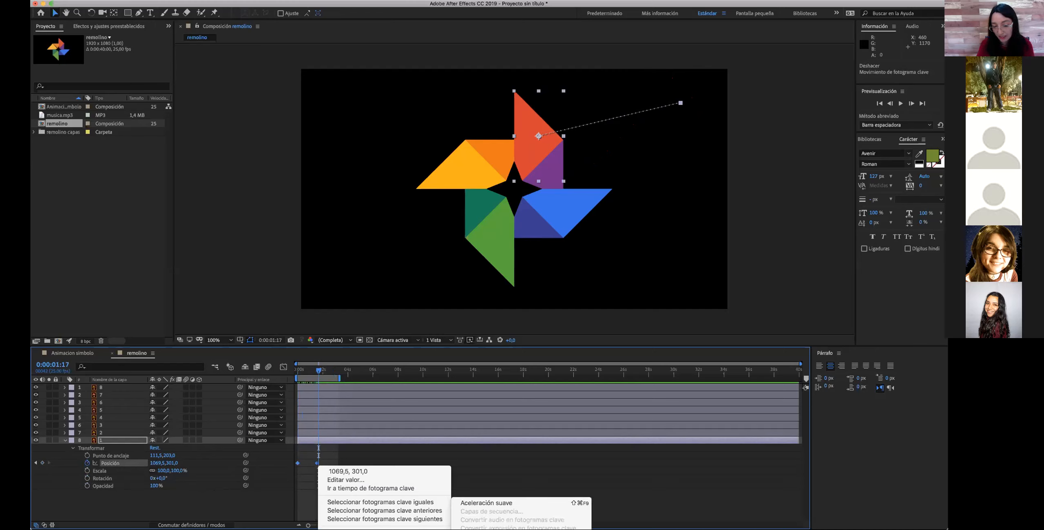
pyautogui.click(486, 527)
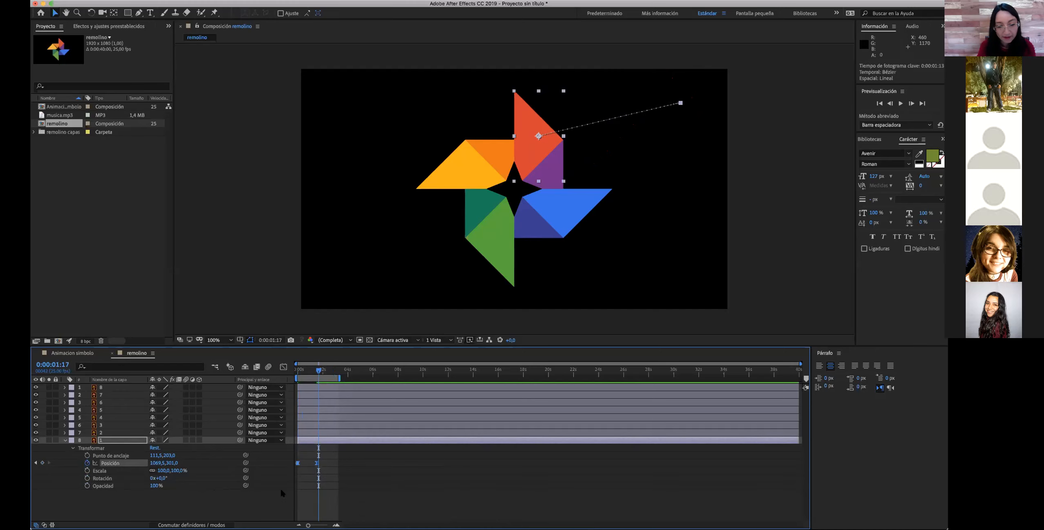
# - Try to shift layer 1's first position keyframe in time, then put it back on the first frame
pyautogui.click(281, 489)
pyautogui.click(298, 463)
pyautogui.moveTo(298, 463); pyautogui.dragTo(294, 468)
pyautogui.click(298, 462)
pyautogui.press('Delete')
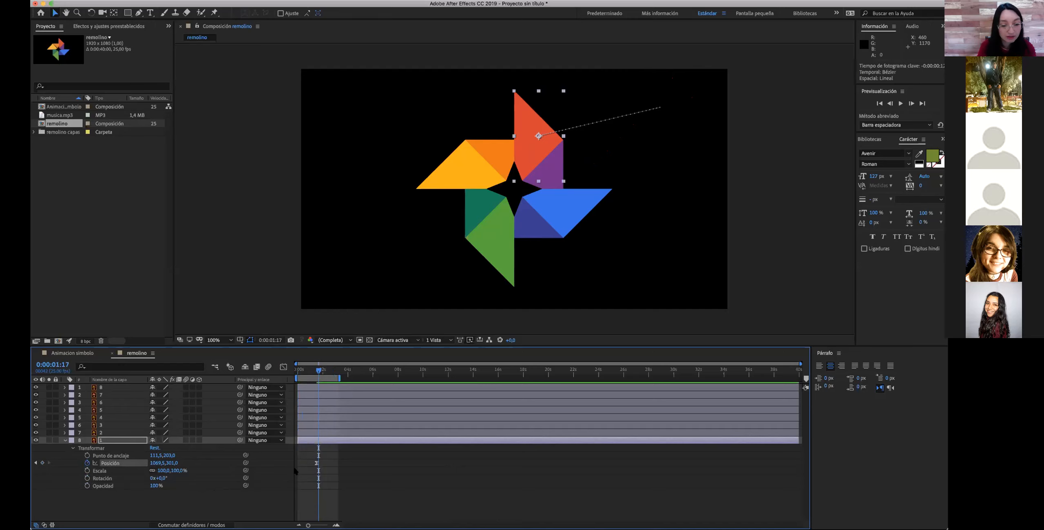
pyautogui.press('super+z')
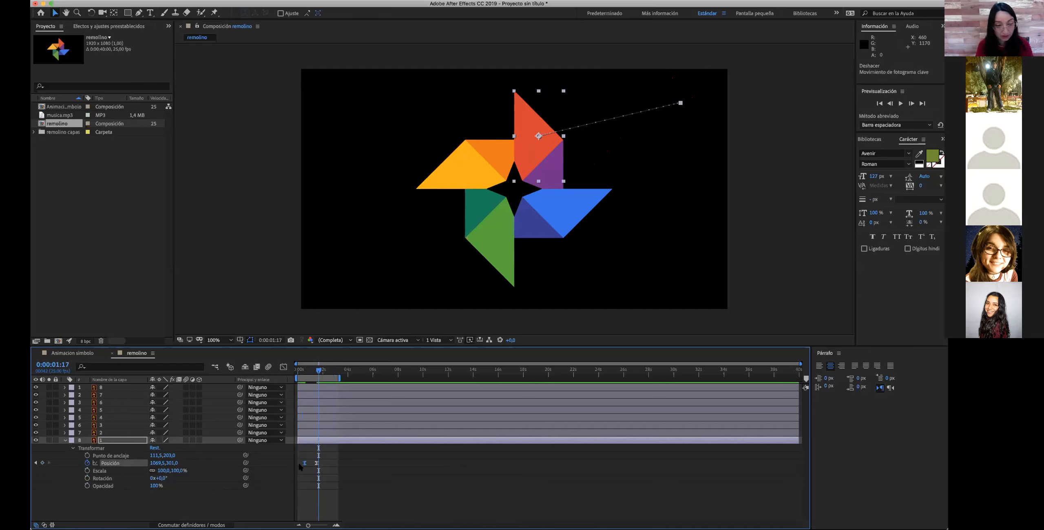
pyautogui.moveTo(305, 463); pyautogui.dragTo(299, 463)
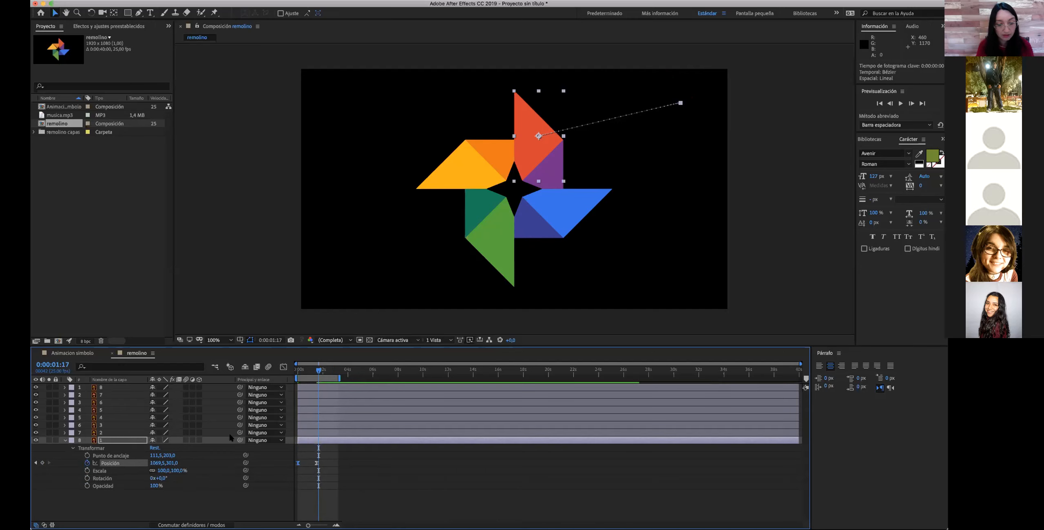
# - Raise the end of layer 1's X position curve in the Graph Editor to 1134,5 at 0:00:01:17
pyautogui.click(284, 367)
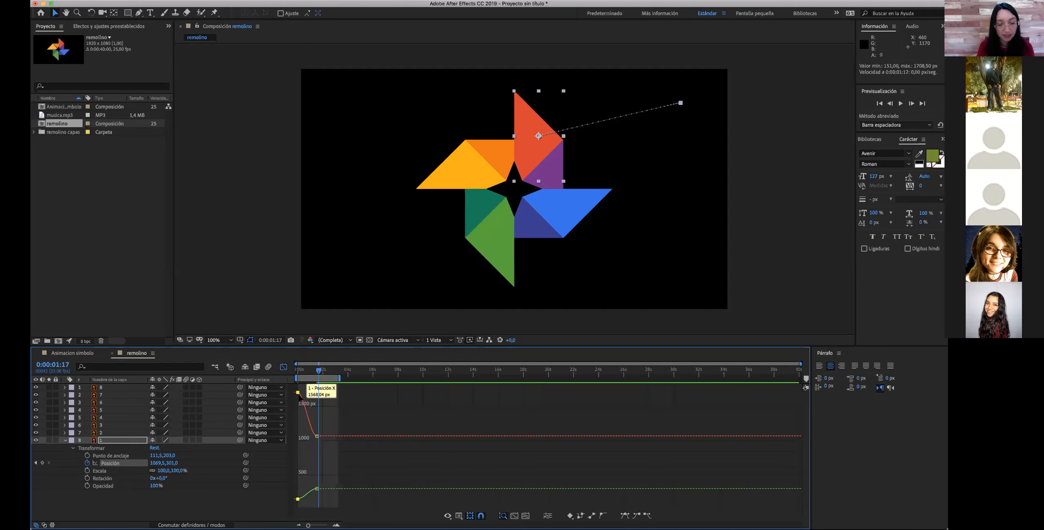
pyautogui.click(326, 441)
pyautogui.moveTo(318, 437)
pyautogui.mouseDown()
pyautogui.moveTo(326, 427)
pyautogui.moveTo(319, 432)
pyautogui.mouseUp()
pyautogui.click(171, 462)
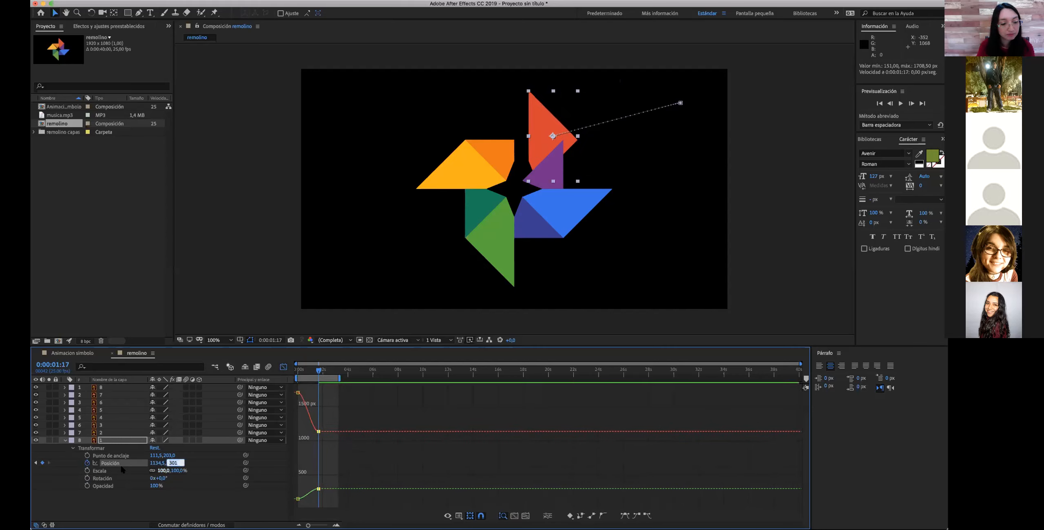
pyautogui.press('Return')
# - Lower the start keyframe of layer 1's X position curve to about 1702 px in the Graph Editor
pyautogui.click(195, 508)
pyautogui.click(94, 463)
pyautogui.click(95, 462)
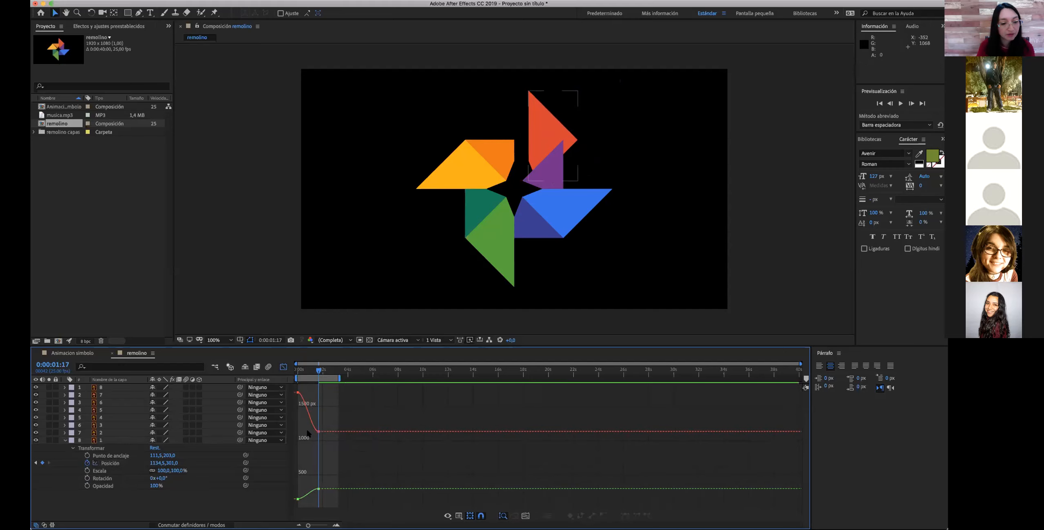
pyautogui.click(298, 392)
pyautogui.moveTo(302, 394); pyautogui.dragTo(302, 393)
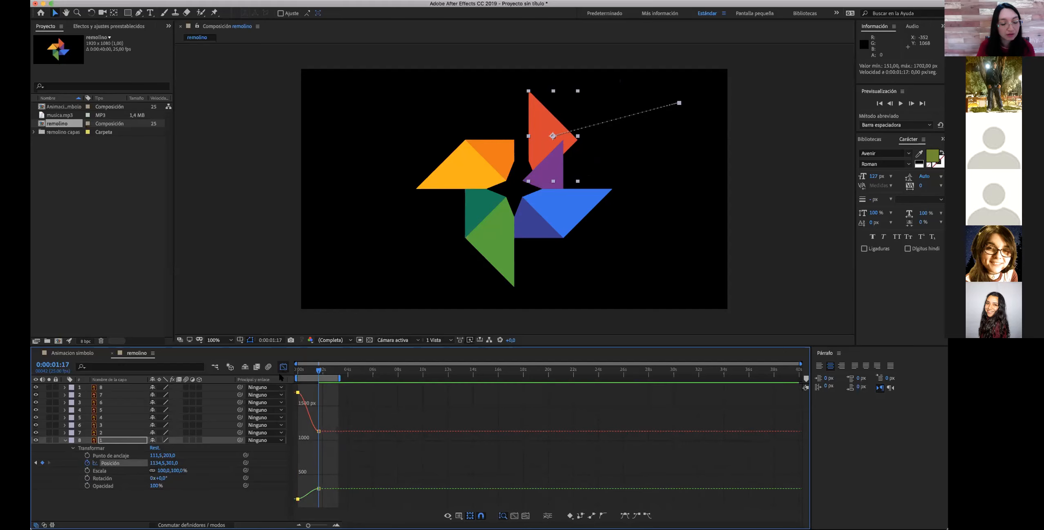
# - Move the end keyframe of layer 1's position curves earlier, to about 0:00:01:05, in the Graph Editor
pyautogui.click(283, 366)
pyautogui.click(283, 366)
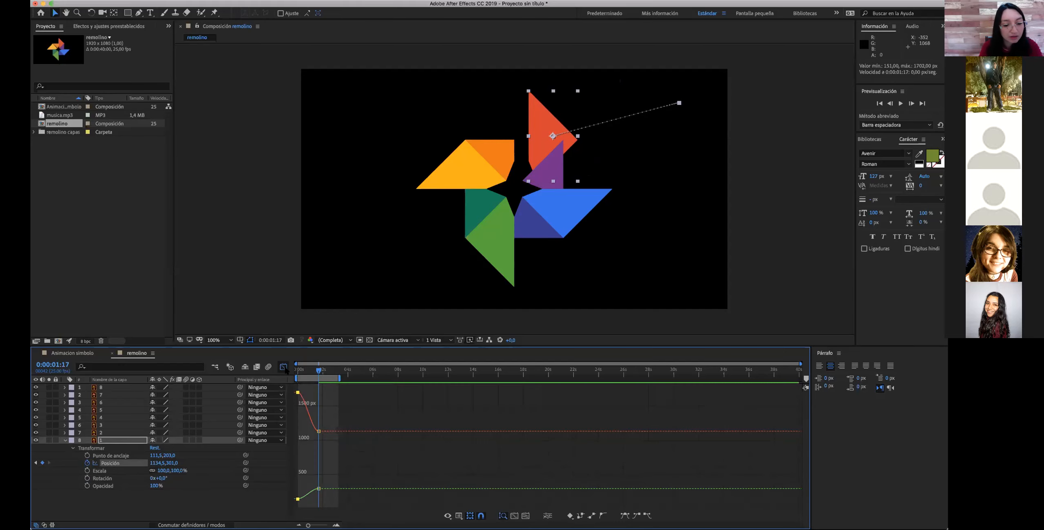
pyautogui.click(319, 430)
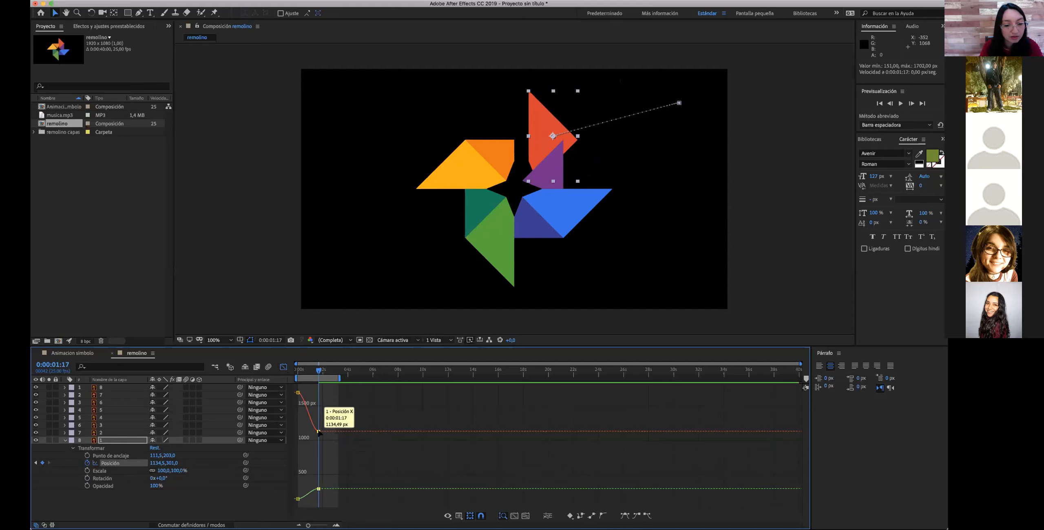
pyautogui.doubleClick(319, 430)
pyautogui.click(495, 355)
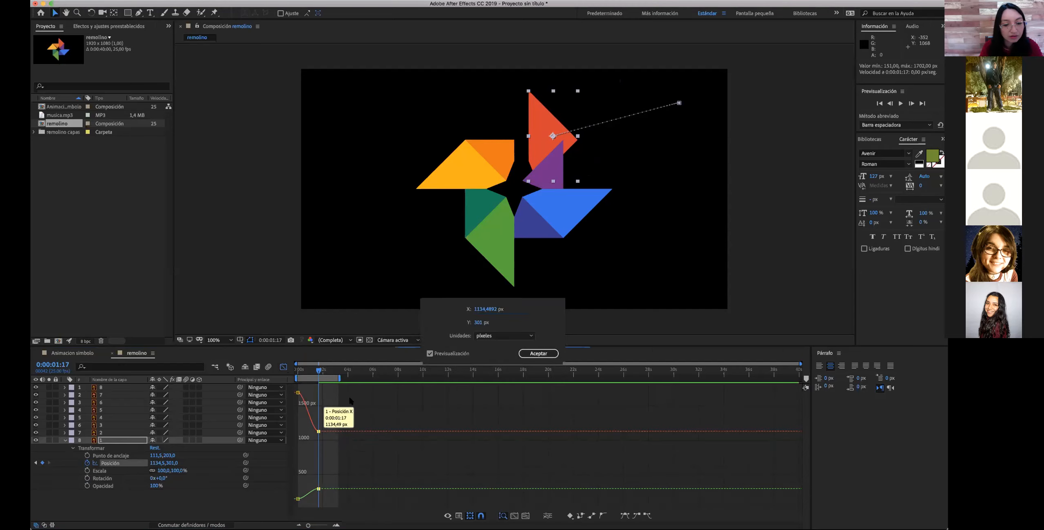
pyautogui.moveTo(321, 433); pyautogui.dragTo(311, 437)
pyautogui.moveTo(313, 488); pyautogui.dragTo(312, 493)
pyautogui.press('super+z')
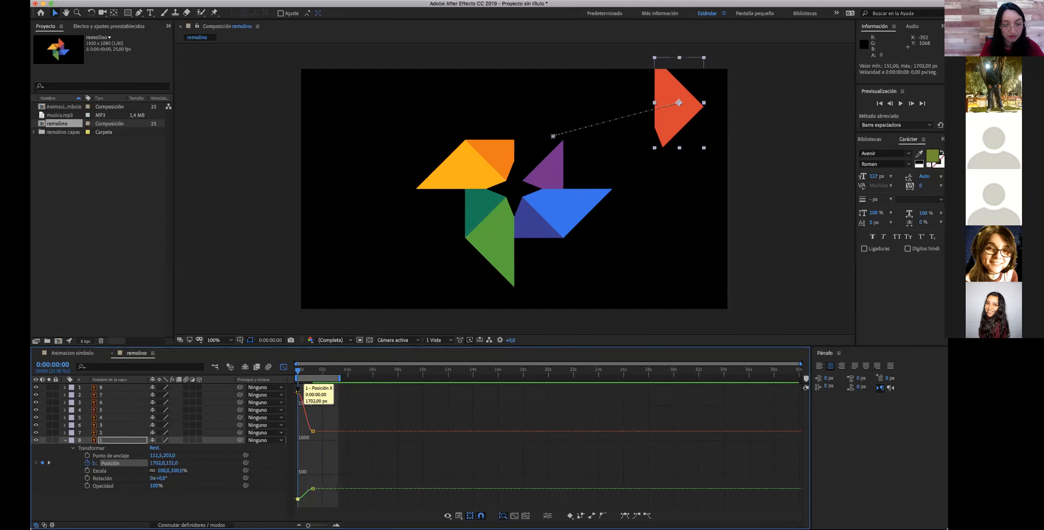
# - Check the values of layer 1's first position keyframe in the Graph Editor and in the layer bar view
pyautogui.doubleClick(298, 391)
pyautogui.click(500, 354)
pyautogui.click(226, 493)
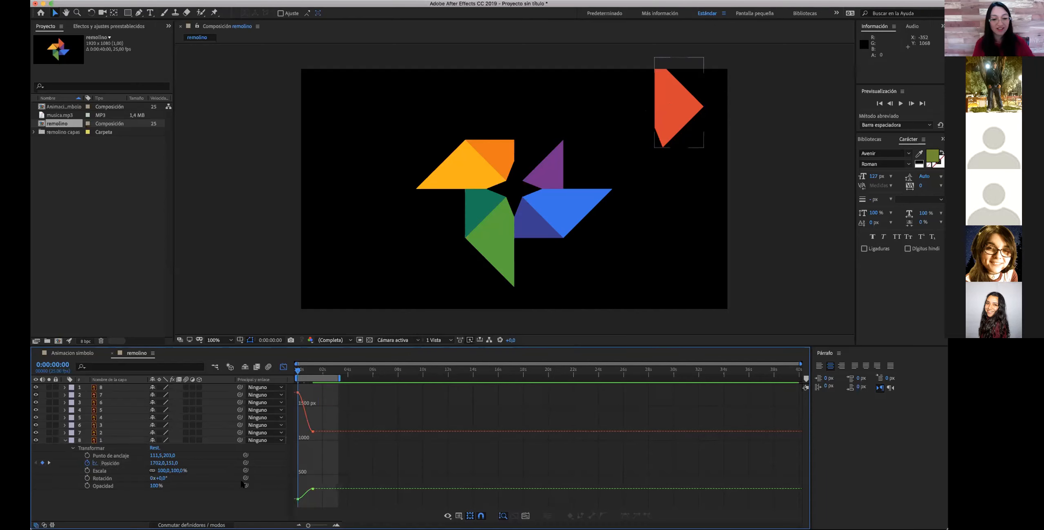
pyautogui.click(283, 366)
pyautogui.click(284, 366)
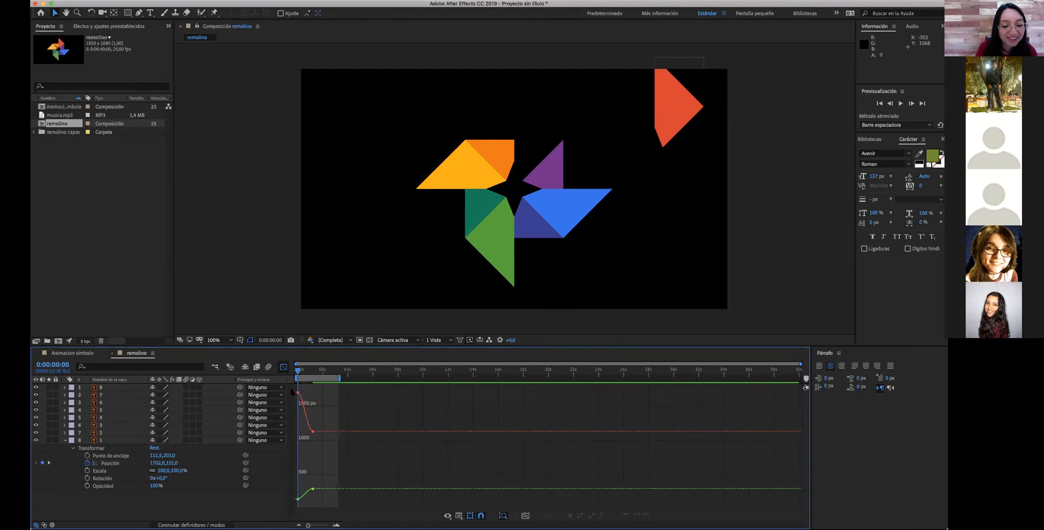
pyautogui.click(283, 366)
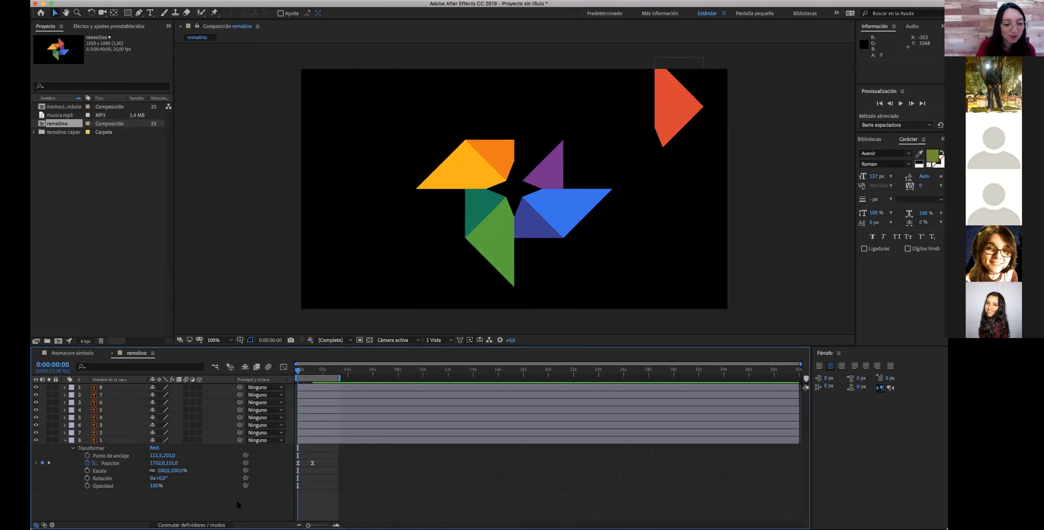
pyautogui.click(312, 463)
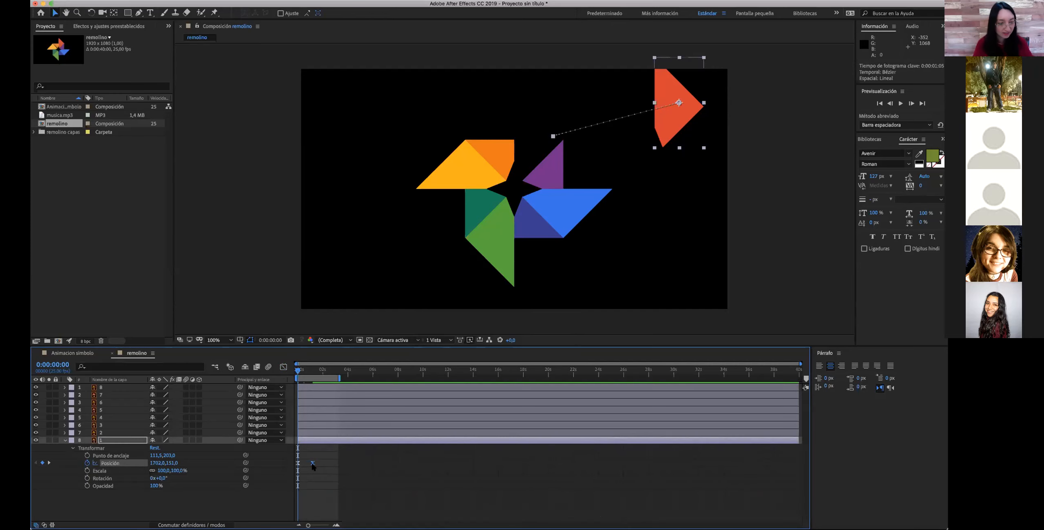
pyautogui.doubleClick(298, 462)
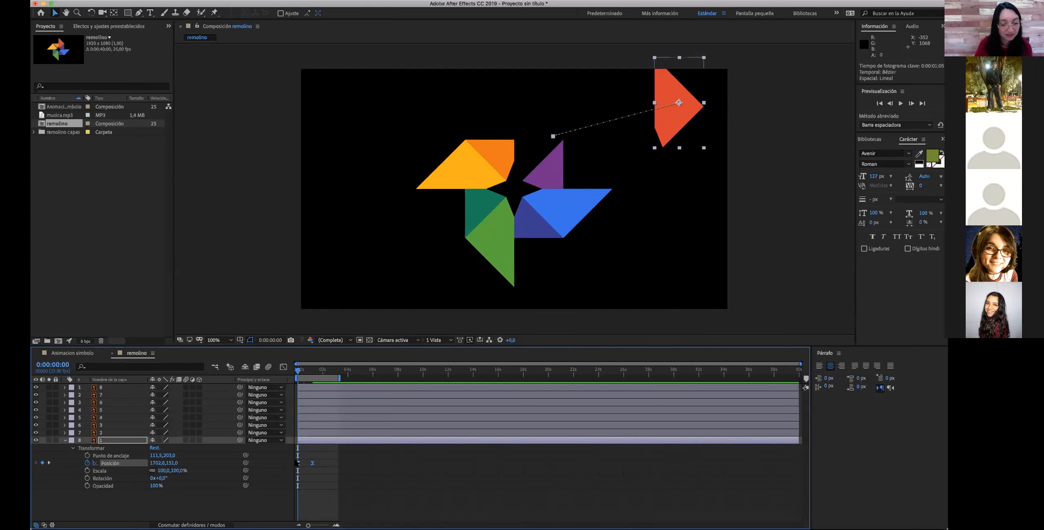
pyautogui.click(492, 353)
# - Move the start keyframe of layer 1's X position curve onto the first frame at about 1689 px in the Graph Editor
pyautogui.moveTo(308, 525)
pyautogui.mouseDown()
pyautogui.moveTo(328, 524)
pyautogui.moveTo(318, 525)
pyautogui.mouseUp()
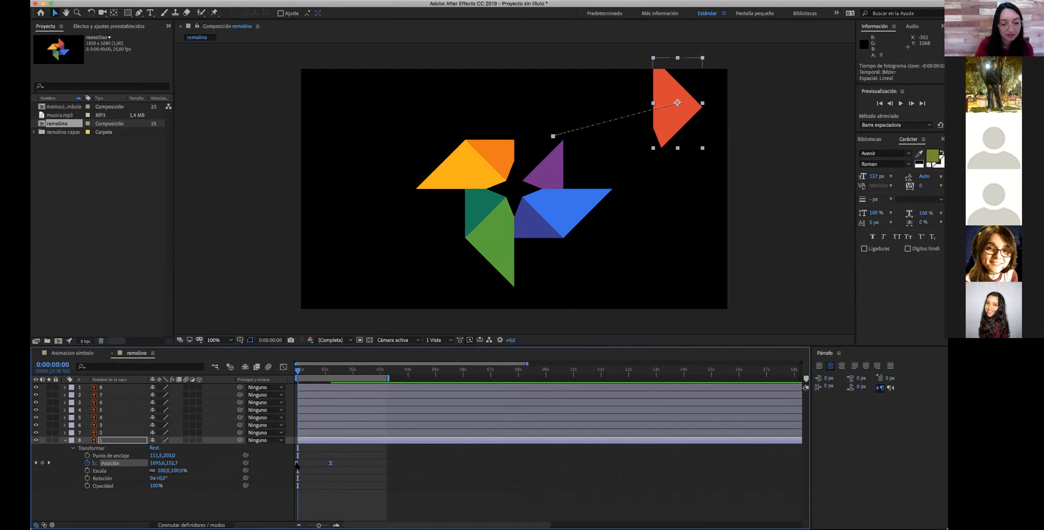
pyautogui.click(284, 367)
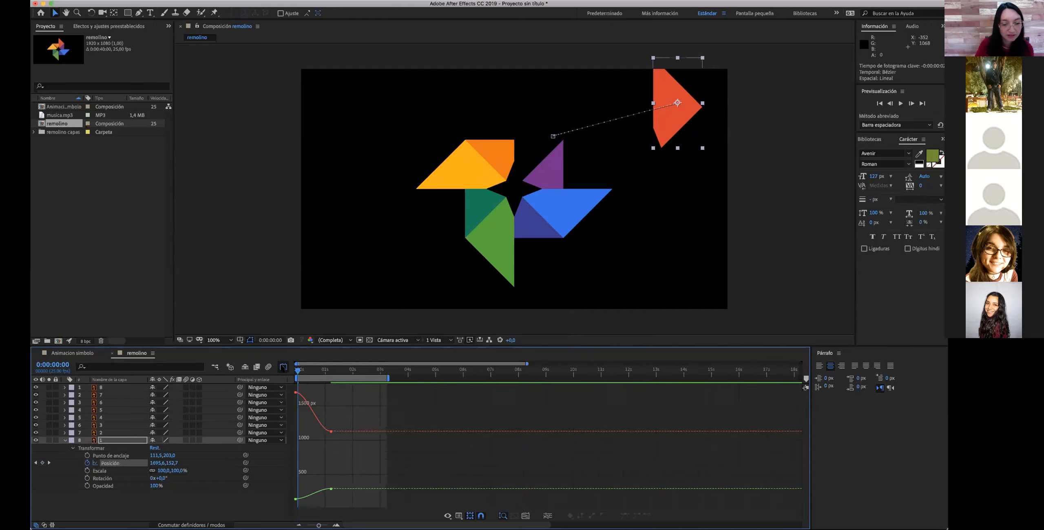
pyautogui.moveTo(296, 392)
pyautogui.mouseDown()
pyautogui.moveTo(306, 395)
pyautogui.moveTo(297, 393)
pyautogui.mouseUp()
# - Try turning off keyframing for layer 1's position, then undo it
pyautogui.click(87, 462)
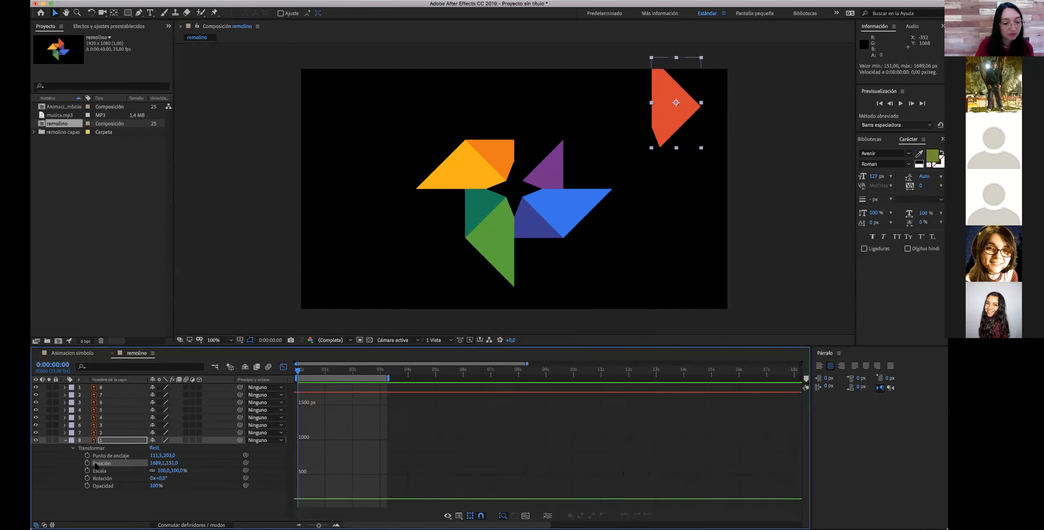
pyautogui.press('super+z')
pyautogui.click(128, 495)
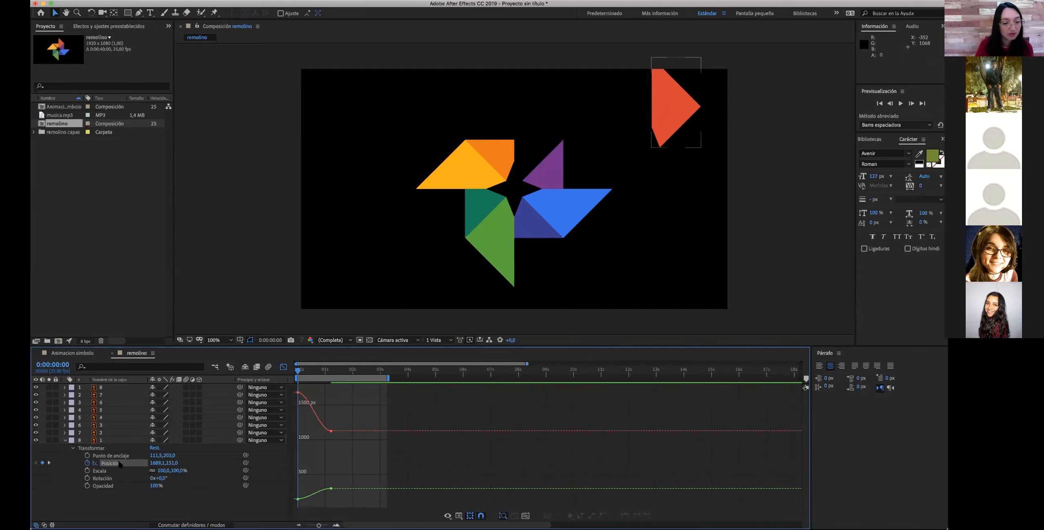
# - Move layer 1's second position keyframe to 0:00:00:15 in the layer bar view
pyautogui.click(120, 463)
pyautogui.click(284, 365)
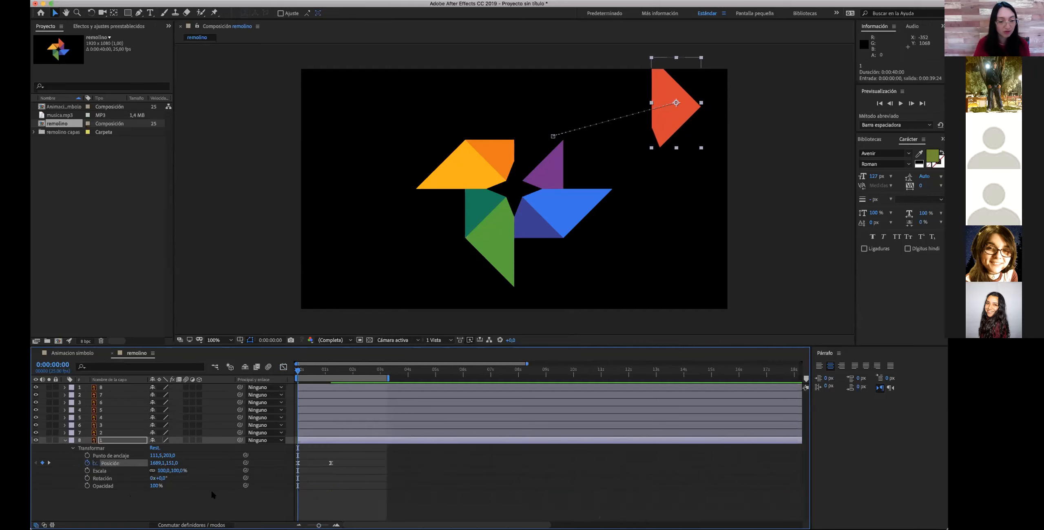
pyautogui.click(211, 489)
pyautogui.click(110, 461)
pyautogui.moveTo(298, 371); pyautogui.dragTo(251, 372)
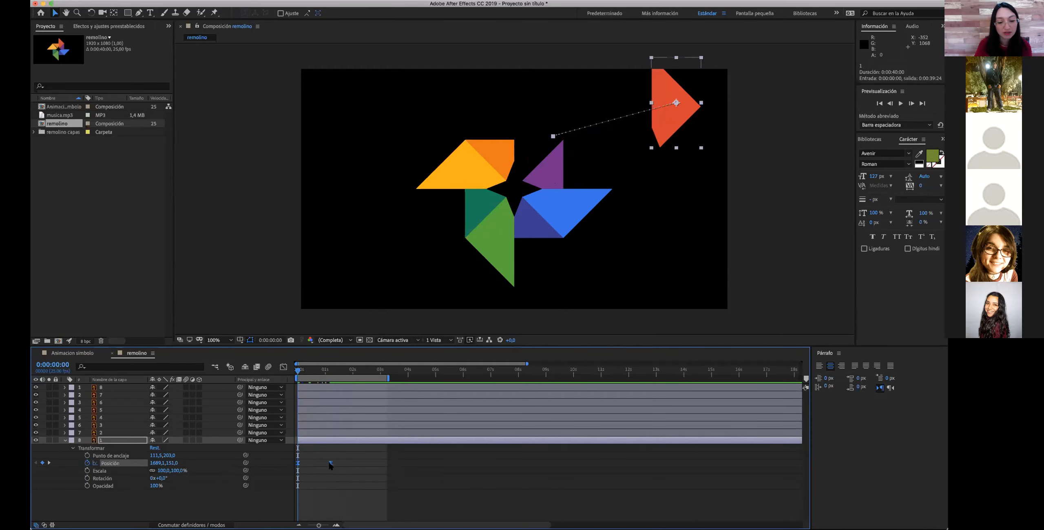
pyautogui.moveTo(329, 464)
pyautogui.mouseDown()
pyautogui.moveTo(354, 466)
pyautogui.moveTo(310, 463)
pyautogui.mouseUp()
pyautogui.click(328, 472)
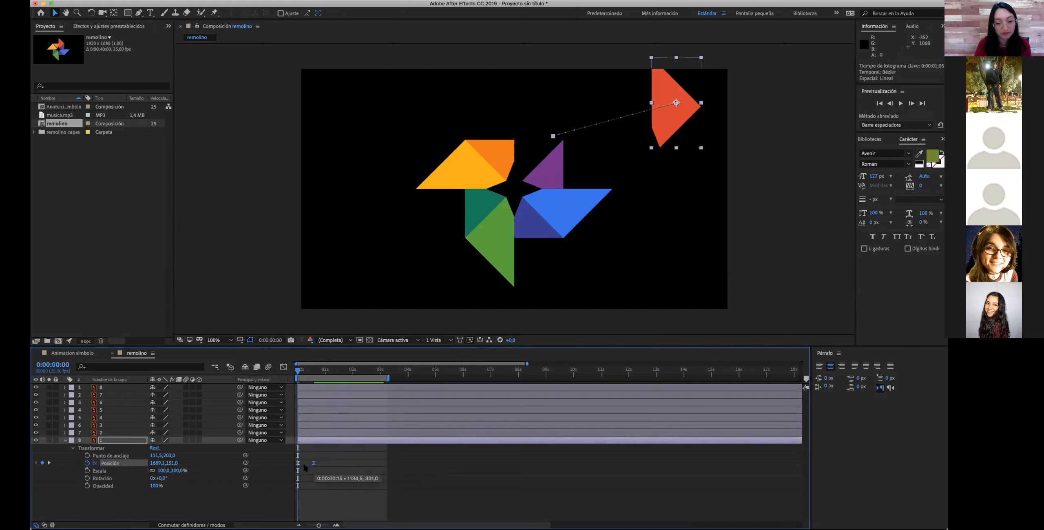
# - Try to raise the end keyframe of layer 1's Y position curve in the Graph Editor, undo it, and return to the layer bars
pyautogui.click(283, 366)
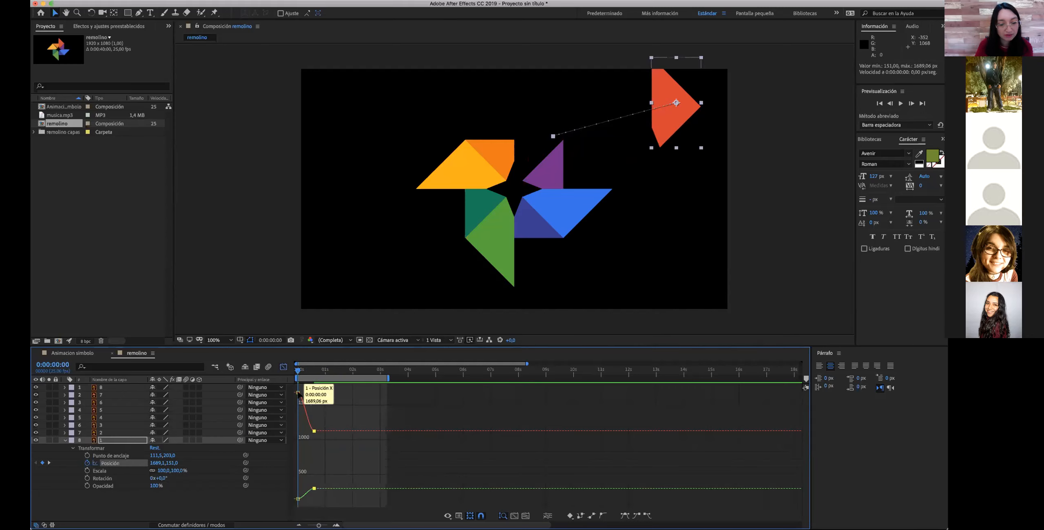
pyautogui.click(298, 392)
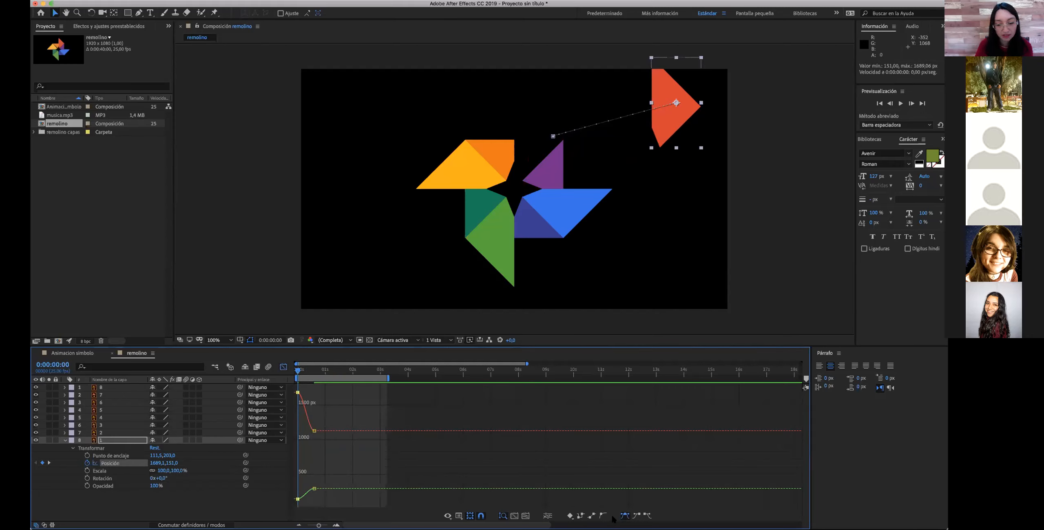
pyautogui.moveTo(314, 488); pyautogui.dragTo(313, 475)
pyautogui.press('super+z')
pyautogui.click(231, 496)
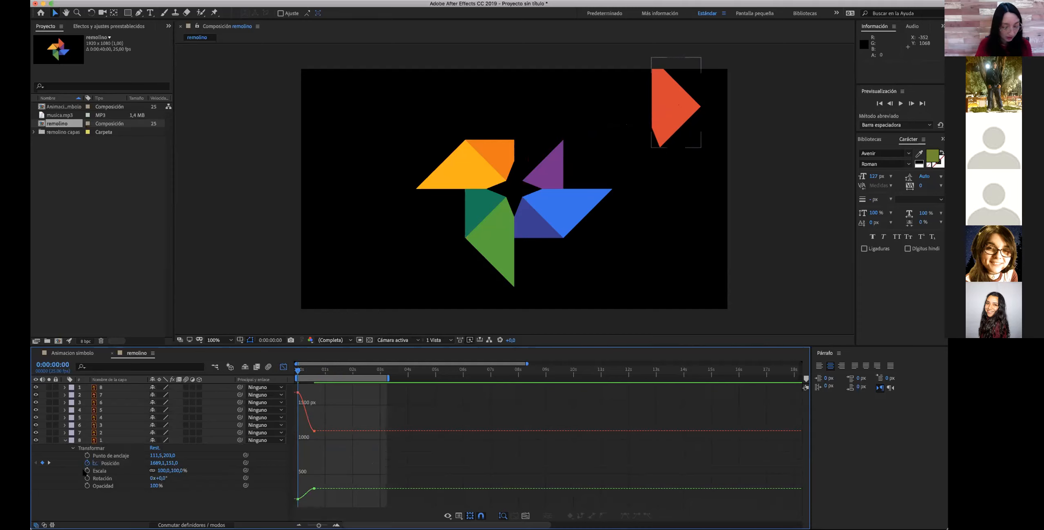
pyautogui.click(113, 469)
pyautogui.click(112, 463)
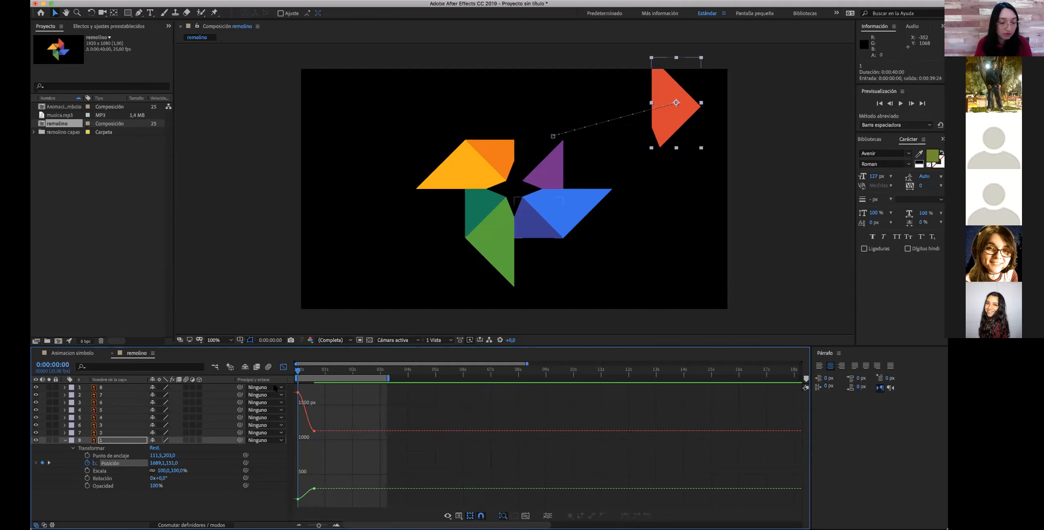
pyautogui.click(284, 366)
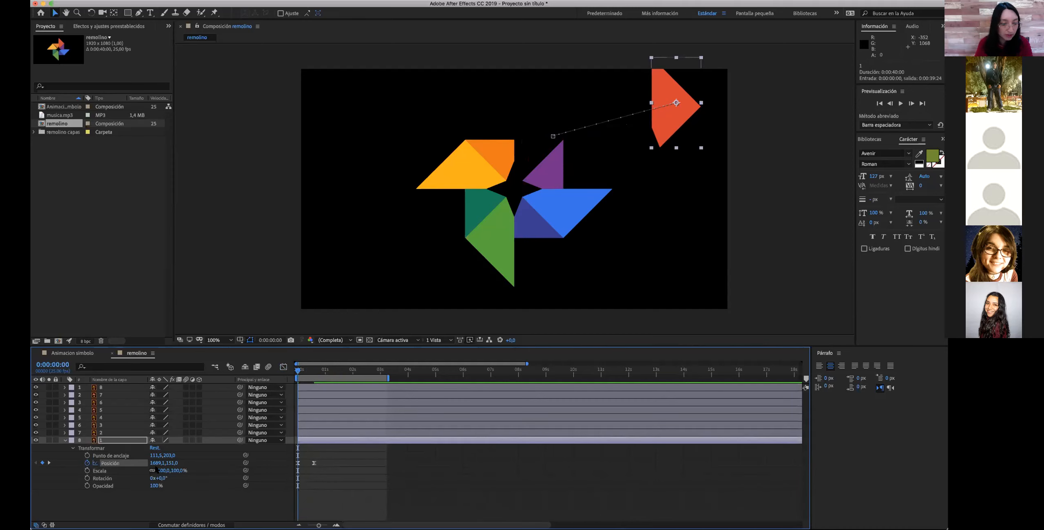
pyautogui.press('Delete')
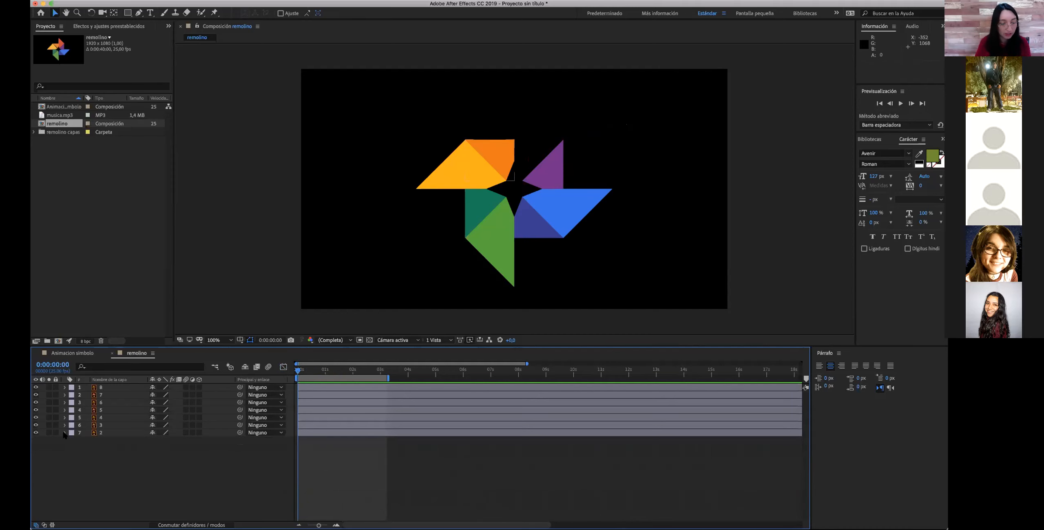
pyautogui.press('super+z')
pyautogui.press('super+z')
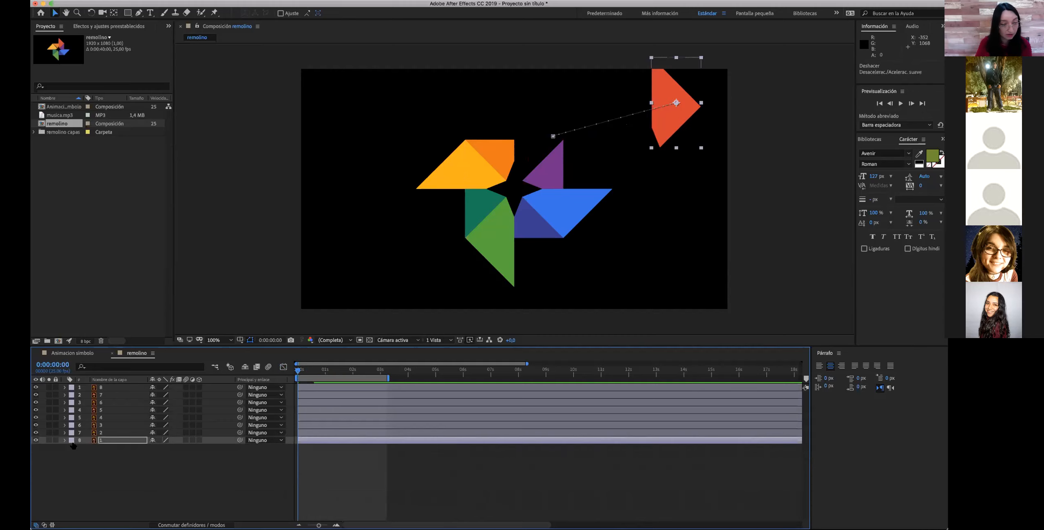
# - Delete both of layer 1's position keyframes, keeping the layer itself by undoing its accidental deletion
pyautogui.click(64, 440)
pyautogui.click(73, 448)
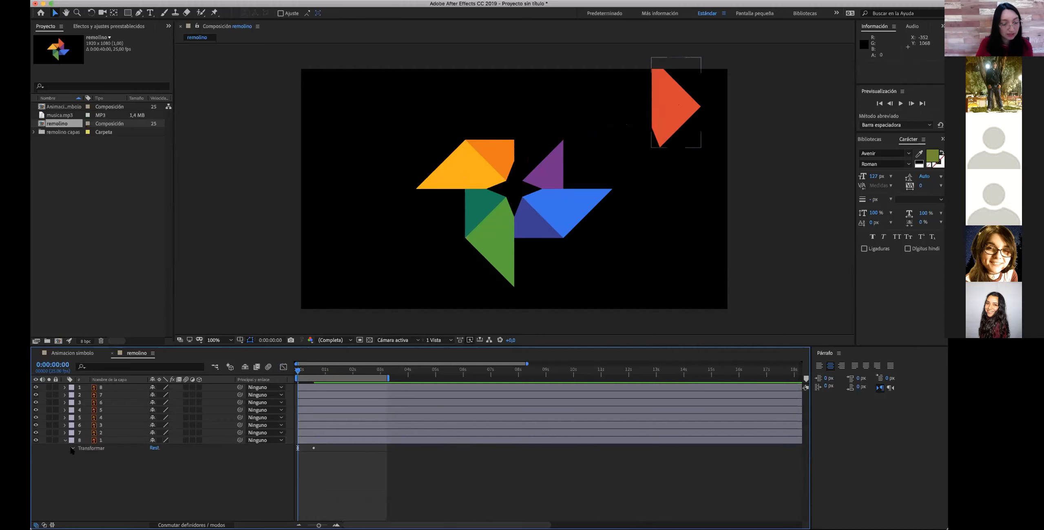
pyautogui.click(108, 464)
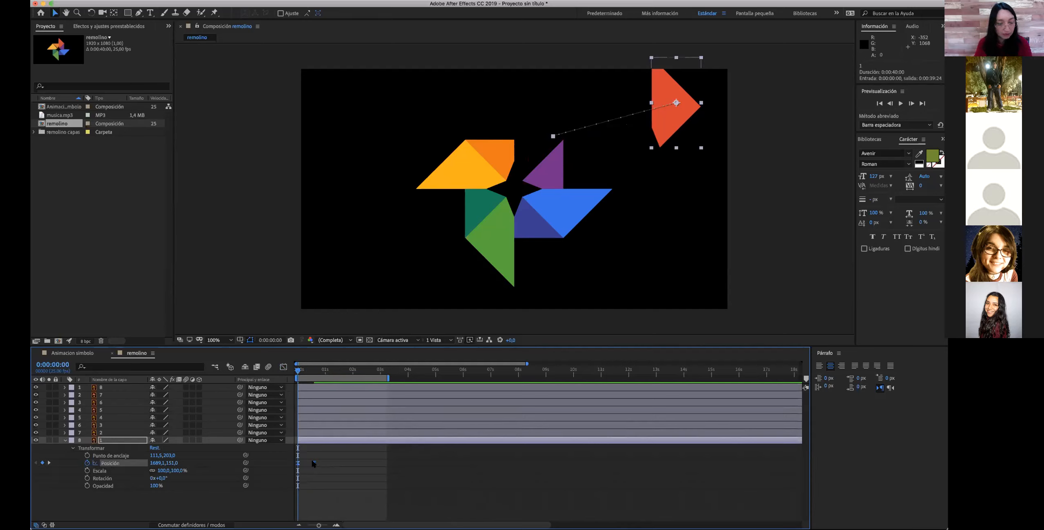
pyautogui.press('Delete')
pyautogui.press('Delete')
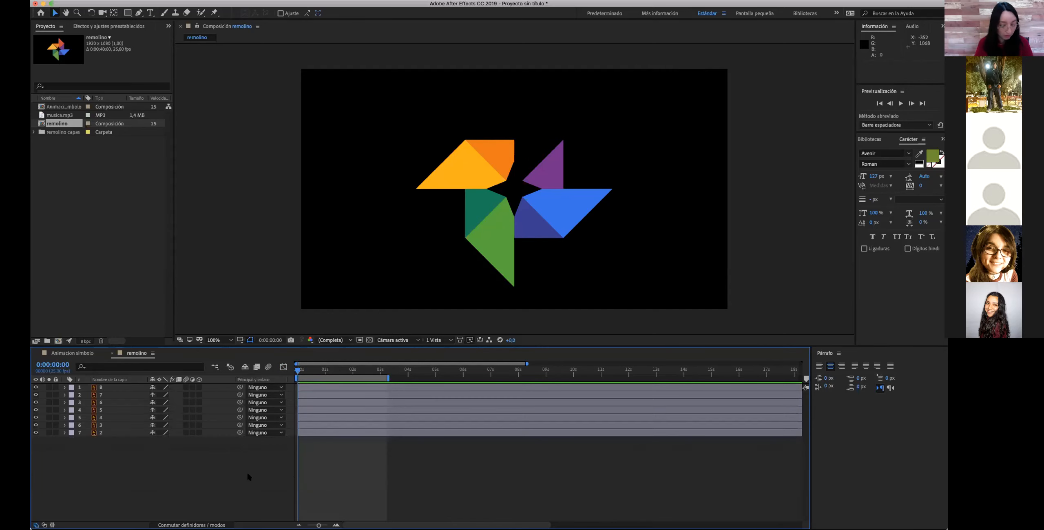
pyautogui.press('super+z')
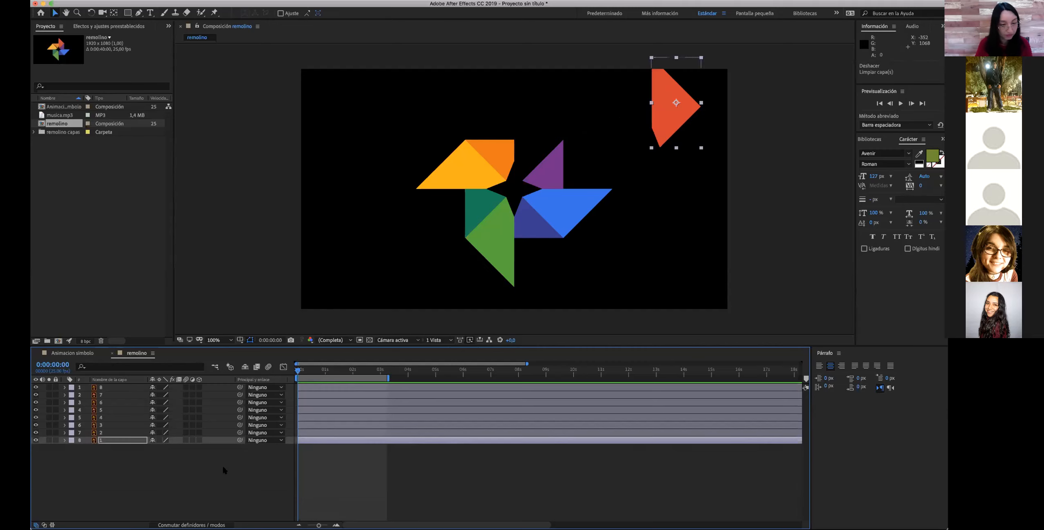
# - Expand layer 1's transform properties and move the red petal back into its place in the pinwheel, at about 1069,1, 303,0
pyautogui.click(64, 440)
pyautogui.click(73, 447)
pyautogui.click(97, 463)
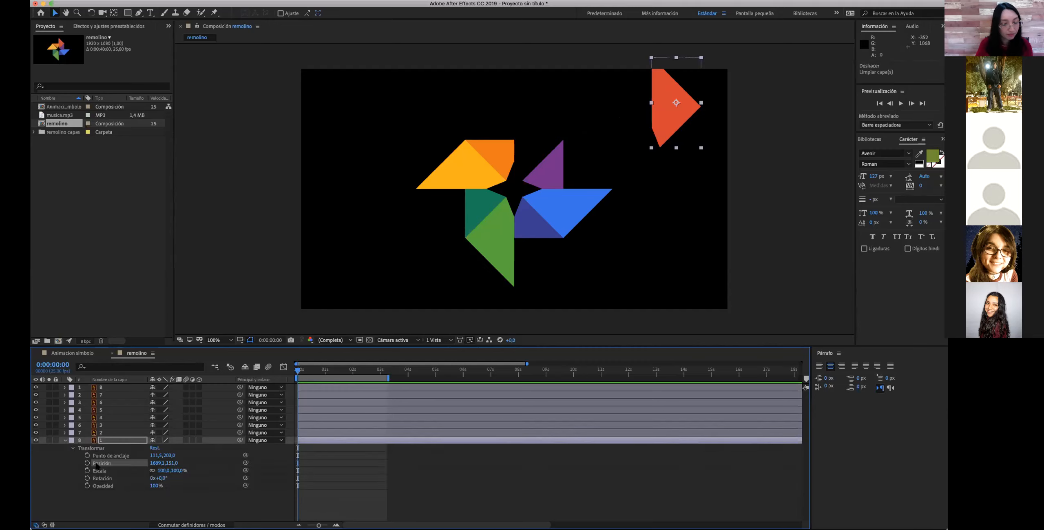
pyautogui.click(101, 471)
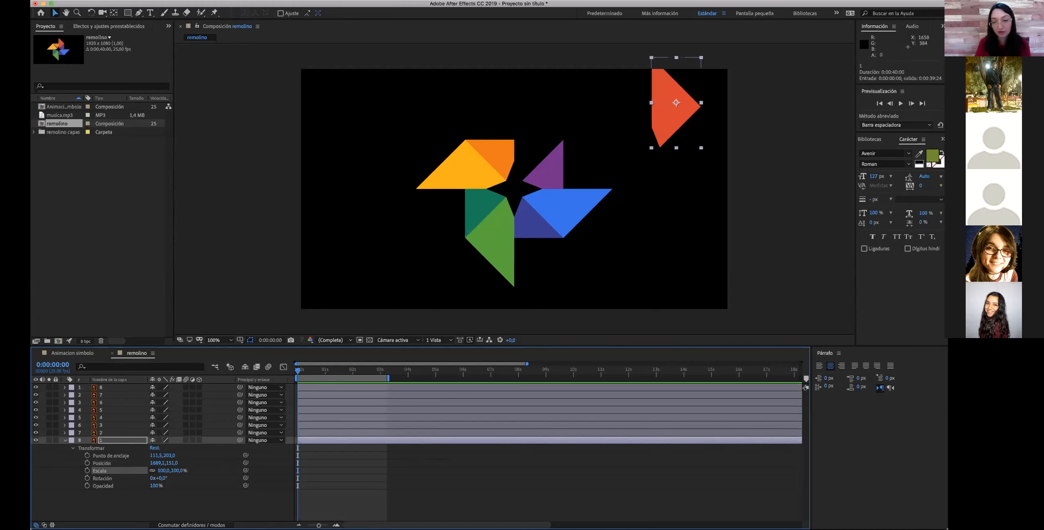
pyautogui.moveTo(683, 112); pyautogui.dragTo(543, 142)
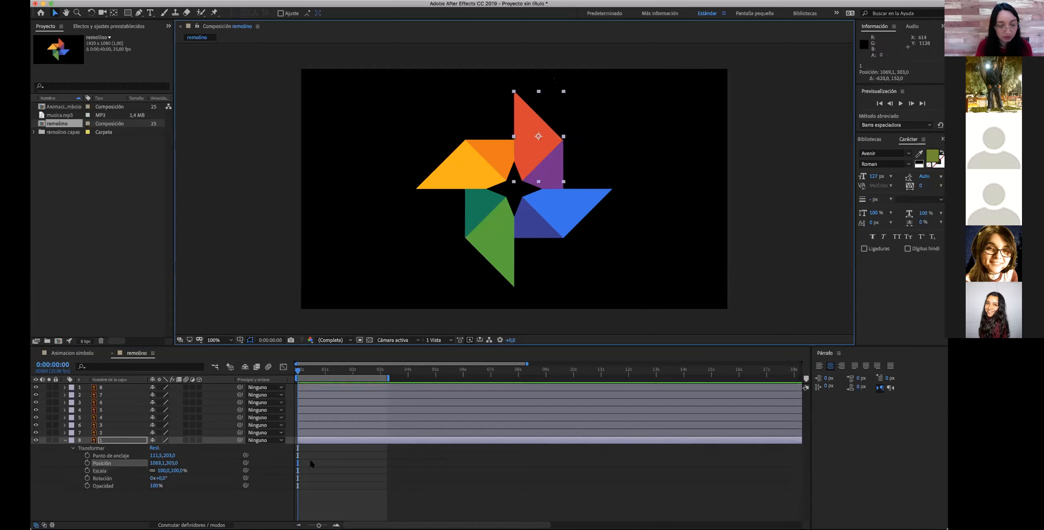
# - Set a 100% scale keyframe for layer 1 on the first frame and move the current time to 0:00:00:20
pyautogui.click(87, 462)
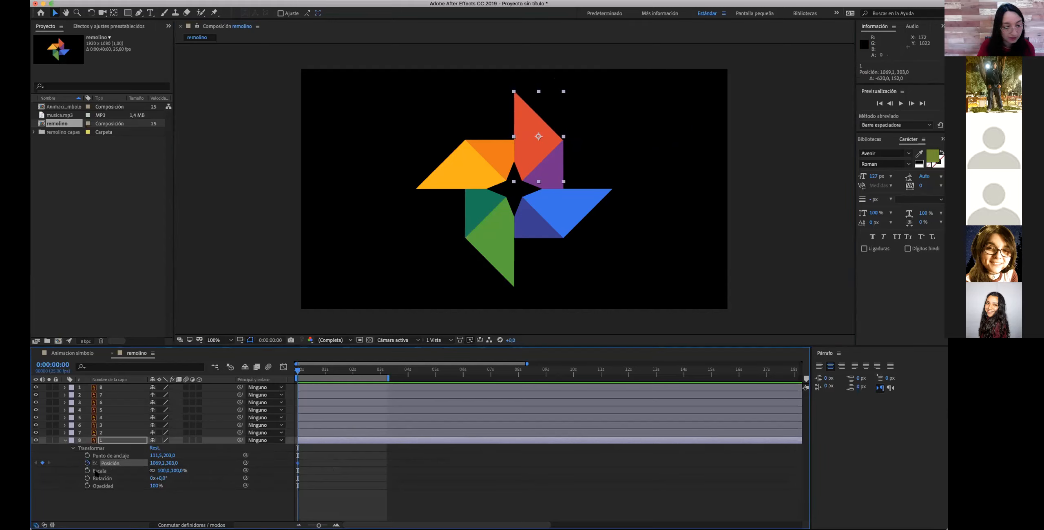
pyautogui.press('super+z')
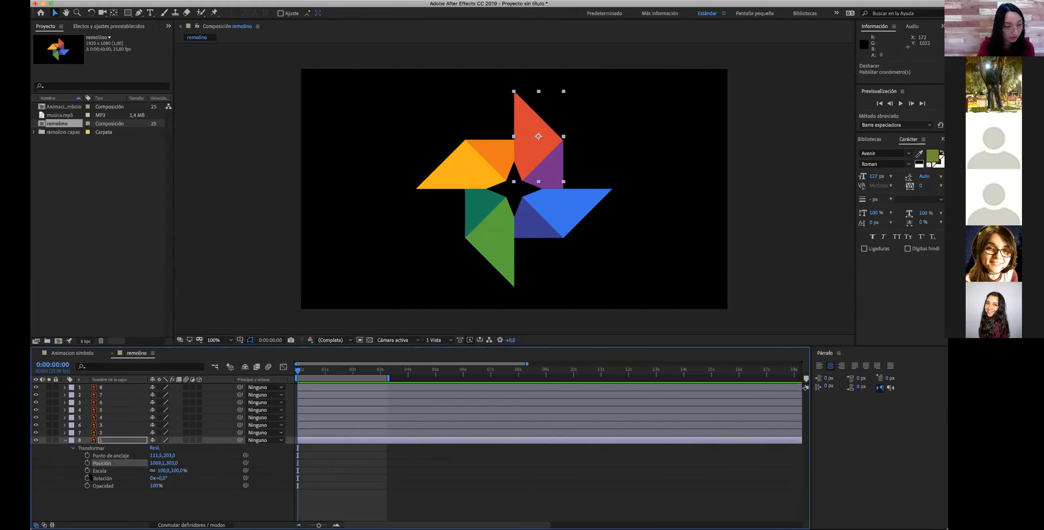
pyautogui.click(87, 470)
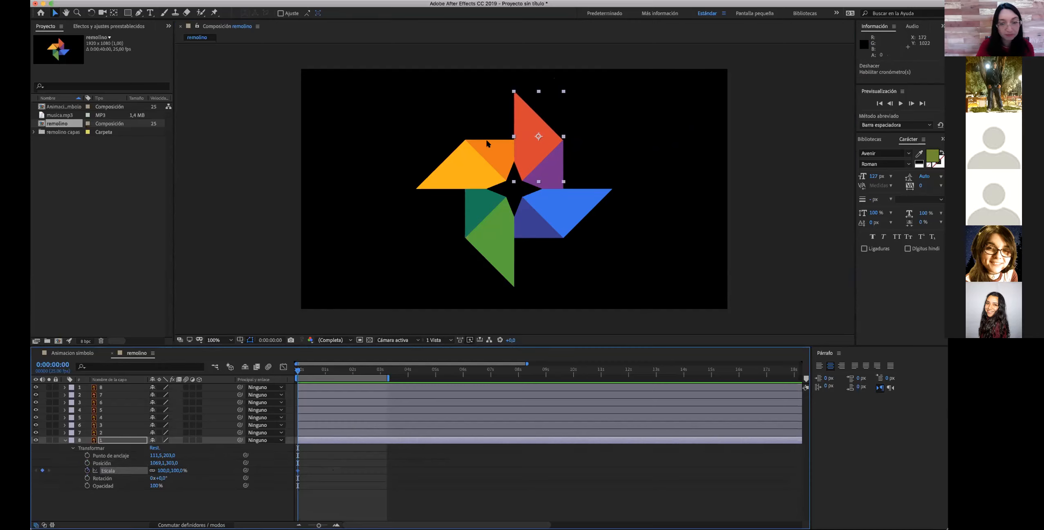
pyautogui.click(563, 91)
pyautogui.click(537, 128)
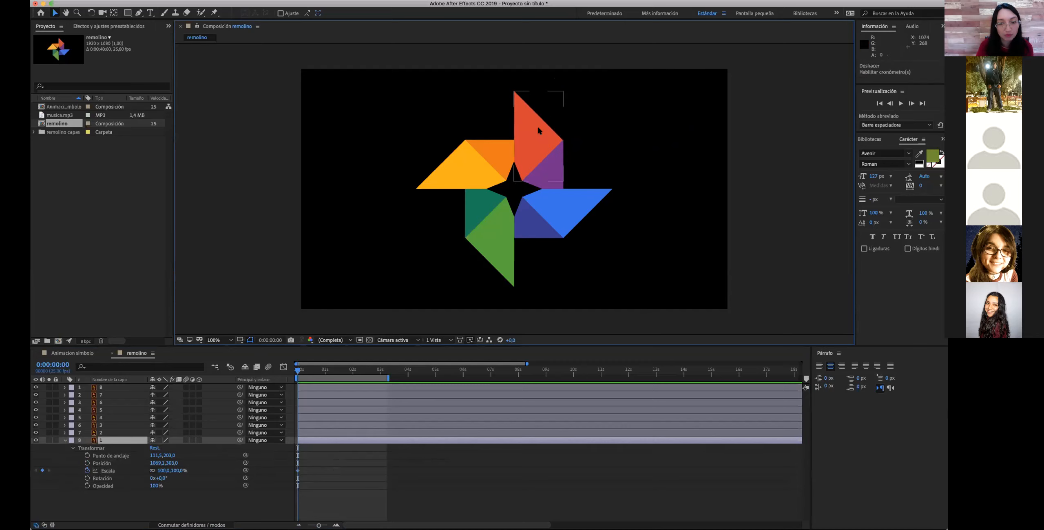
pyautogui.moveTo(298, 370); pyautogui.dragTo(320, 371)
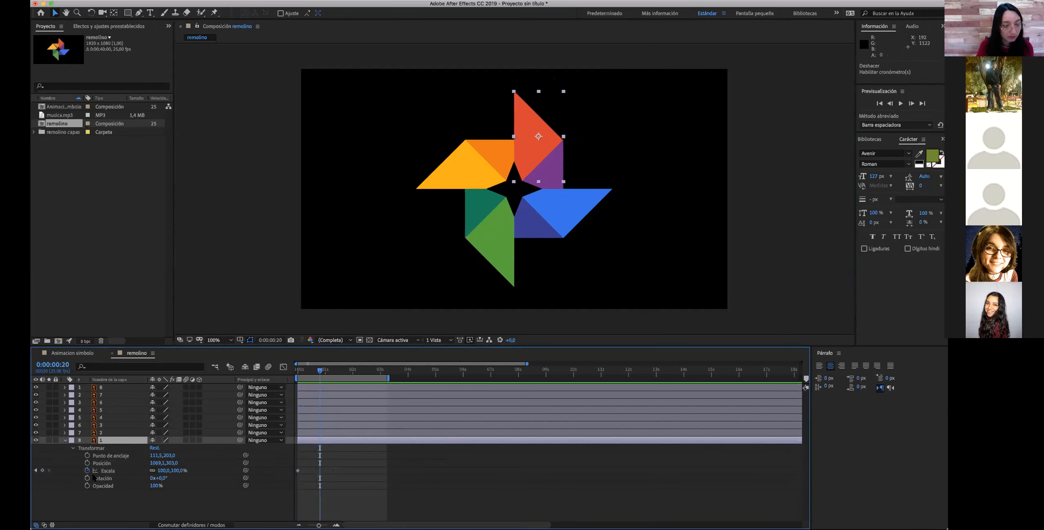
# - Add a 100% scale keyframe to layer 1 at 0:00:00:20 and set its scale to 0% on the first frame
pyautogui.click(43, 470)
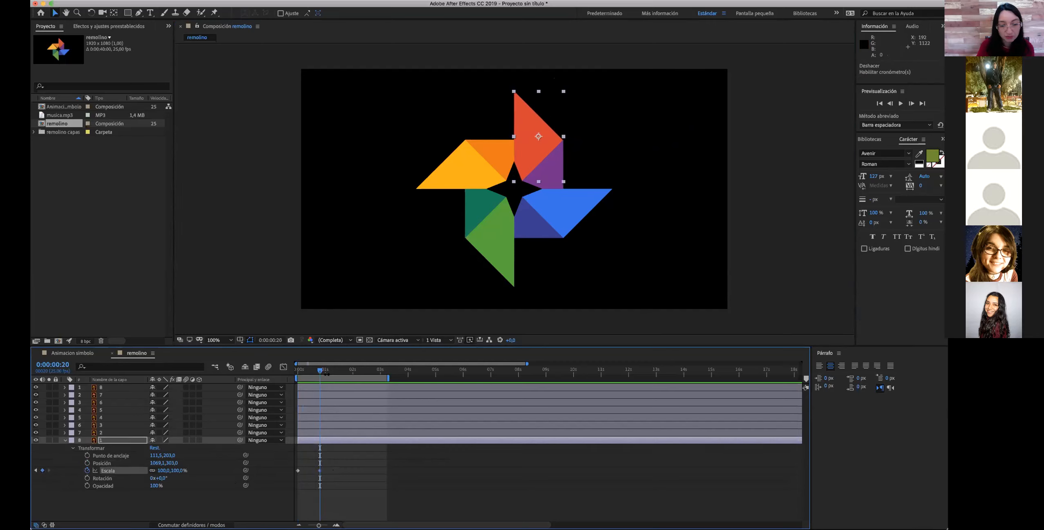
pyautogui.click(297, 373)
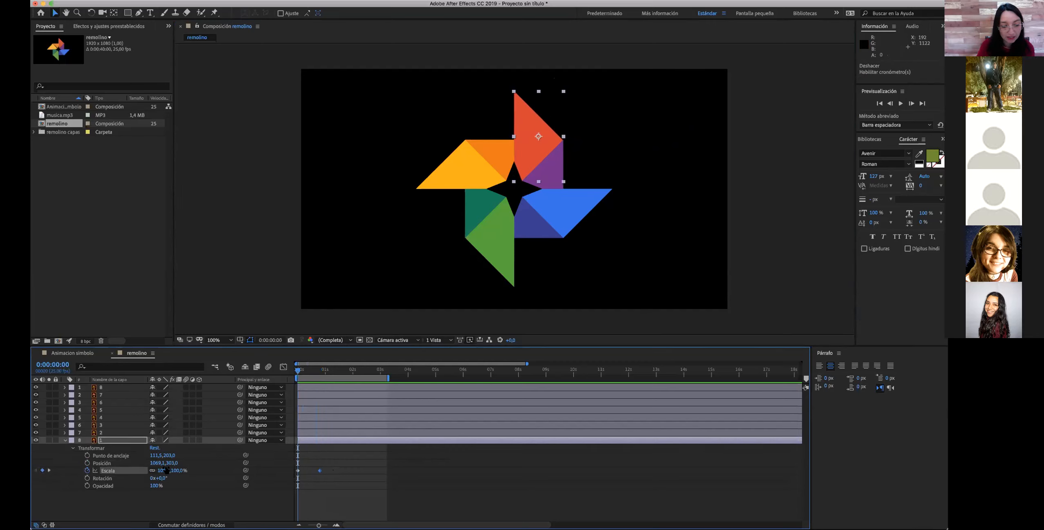
pyautogui.moveTo(157, 470); pyautogui.dragTo(122, 472)
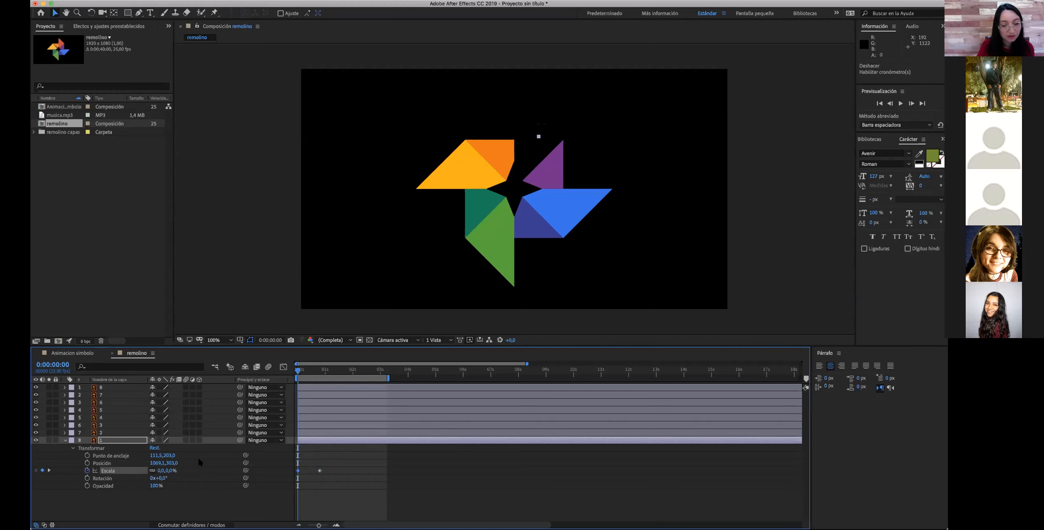
pyautogui.moveTo(298, 372); pyautogui.dragTo(319, 388)
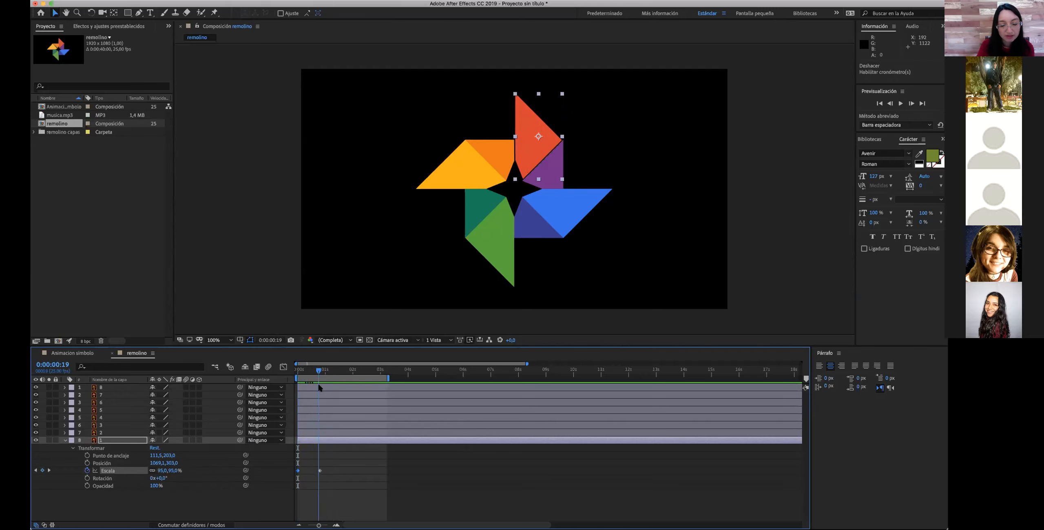
# - Apply Easy Ease (Aceleración suave) to both of layer 1's scale keyframes and scrub back to the first frame
pyautogui.click(298, 471)
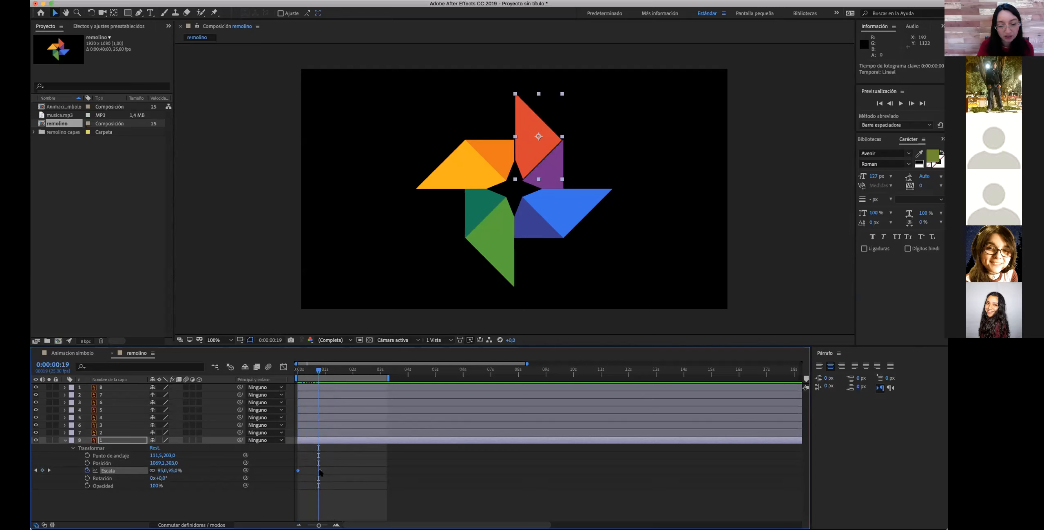
pyautogui.rightClick(320, 472)
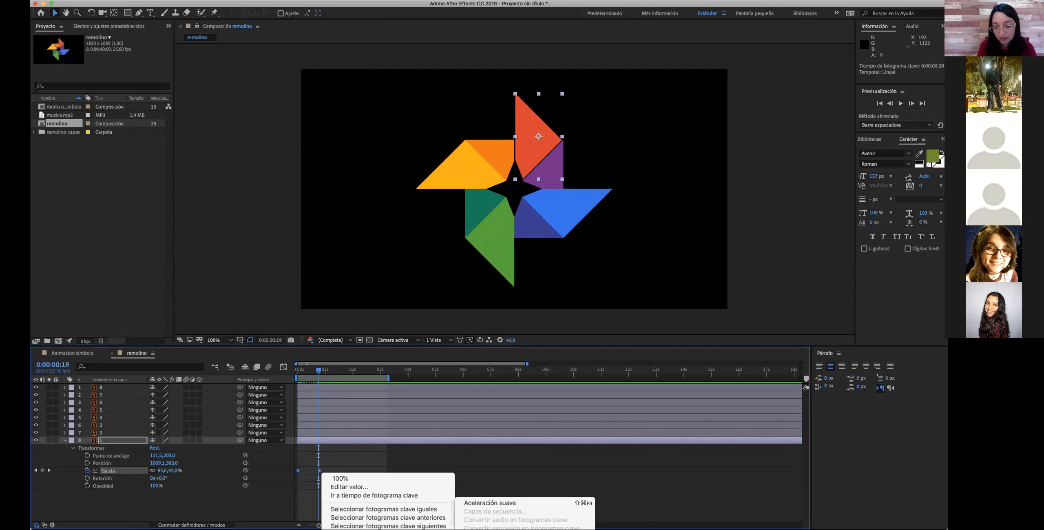
pyautogui.click(490, 502)
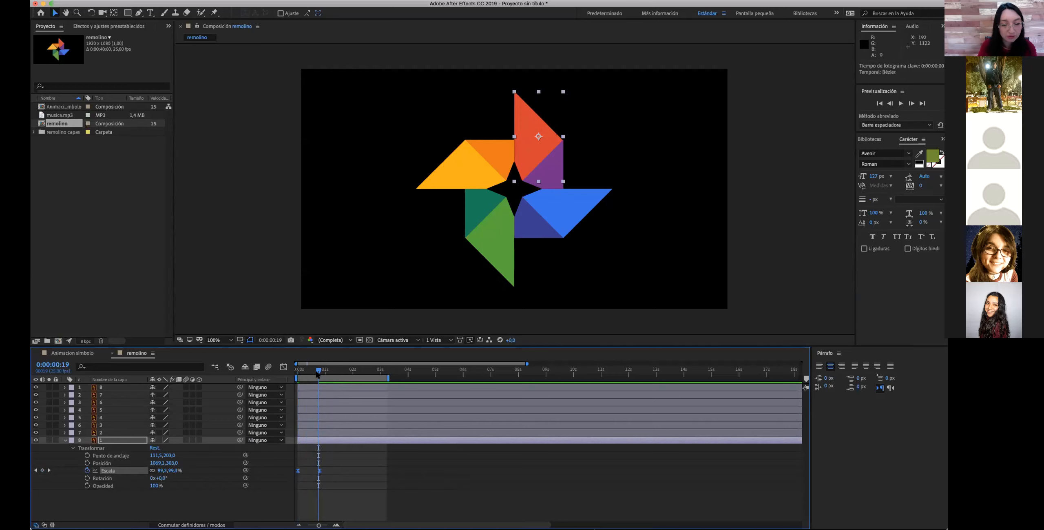
pyautogui.moveTo(302, 372); pyautogui.dragTo(291, 372)
# - Slightly lengthen the ease handle of layer 1's end scale keyframe in the Graph Editor and return to the layer bars
pyautogui.click(283, 367)
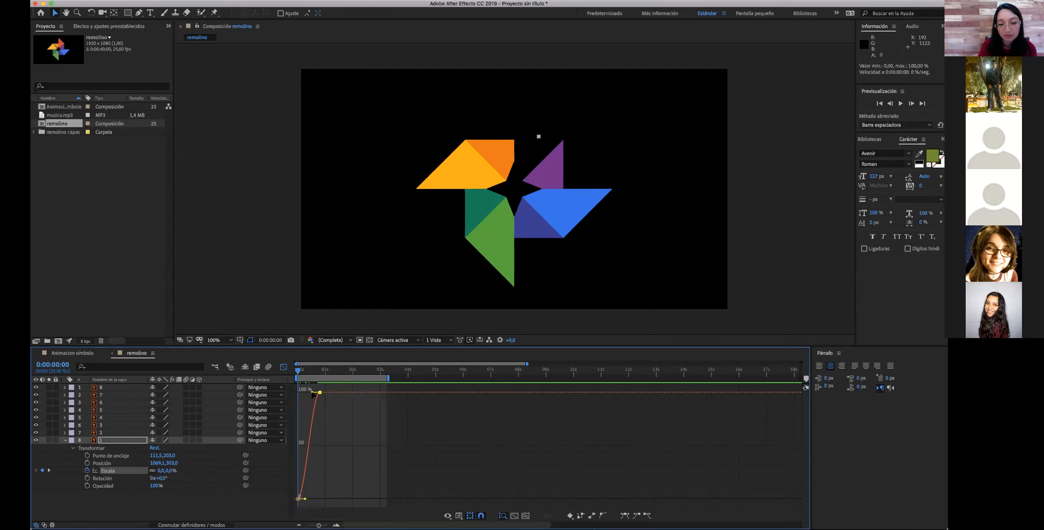
pyautogui.moveTo(315, 395); pyautogui.dragTo(311, 394)
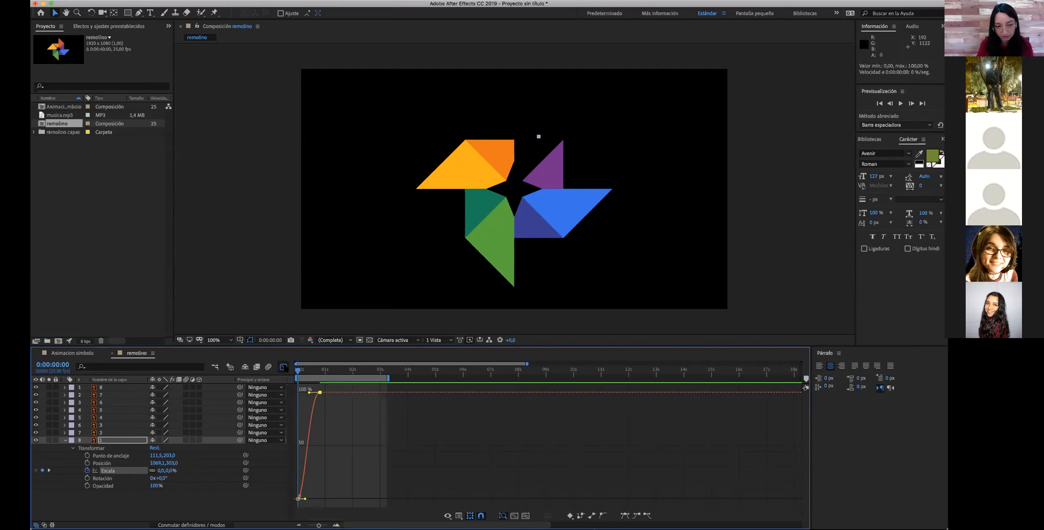
pyautogui.click(284, 367)
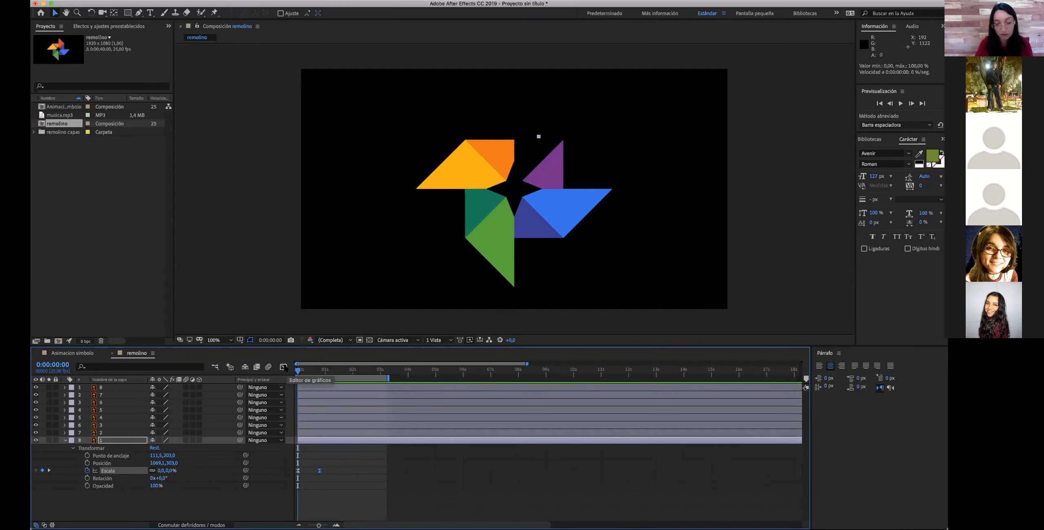
# - Shorten the work area to end about one second after the last scale keyframe and preview the animation
pyautogui.moveTo(388, 377); pyautogui.dragTo(340, 379)
pyautogui.press('space')
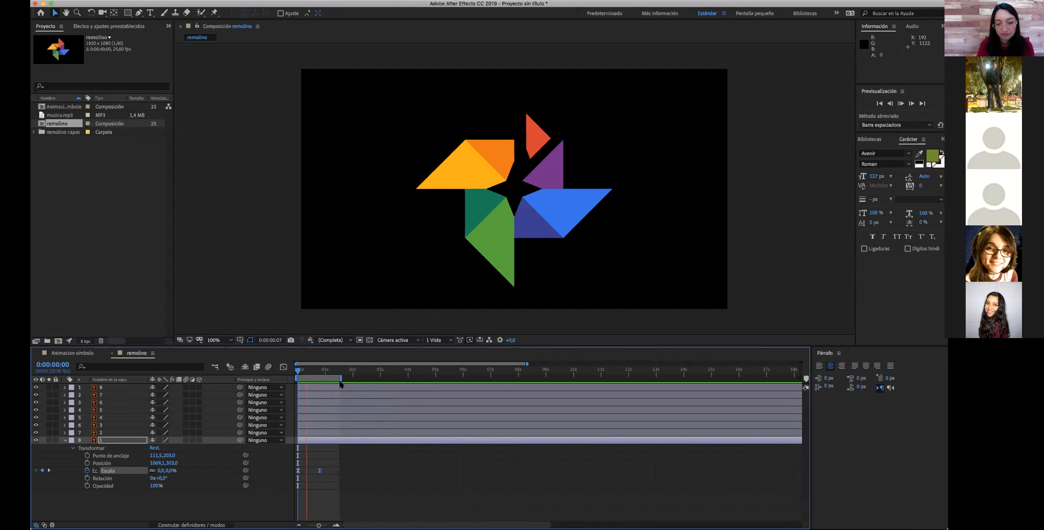
pyautogui.press('space')
pyautogui.press('space')
# - Stretch both ease handles of layer 1's scale curve across the whole keyframe interval in the Graph Editor and preview the motion
pyautogui.click(283, 366)
pyautogui.moveTo(305, 393); pyautogui.dragTo(293, 392)
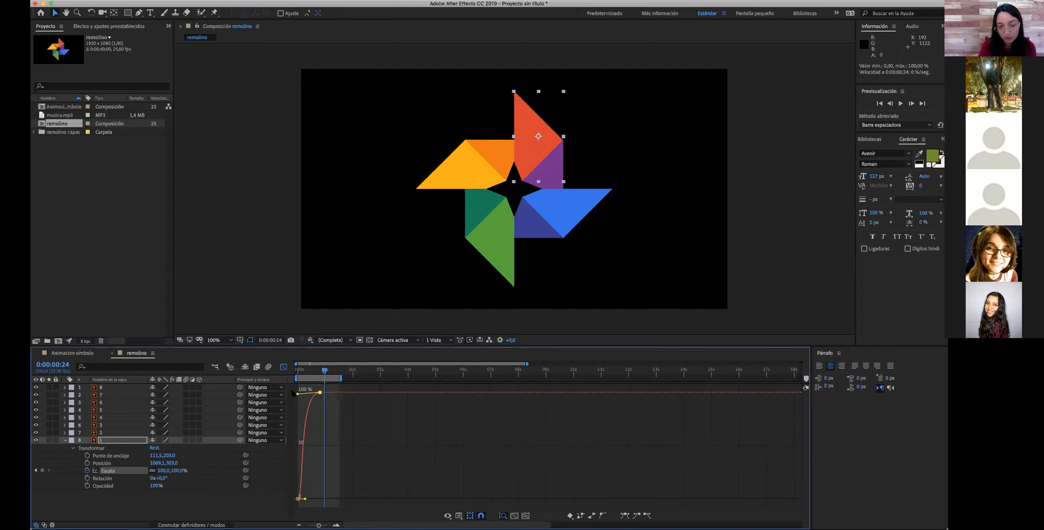
pyautogui.moveTo(306, 498); pyautogui.dragTo(328, 499)
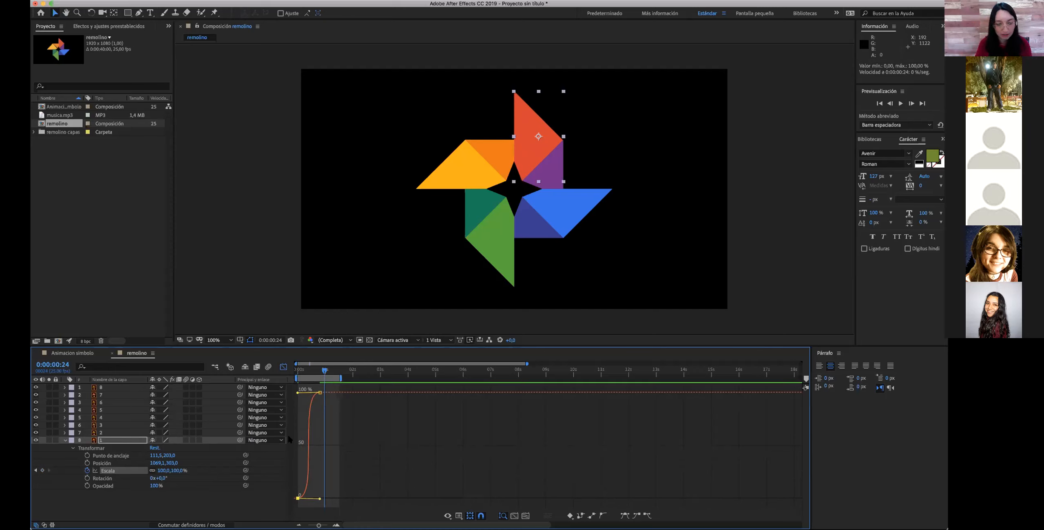
pyautogui.moveTo(325, 371); pyautogui.dragTo(296, 370)
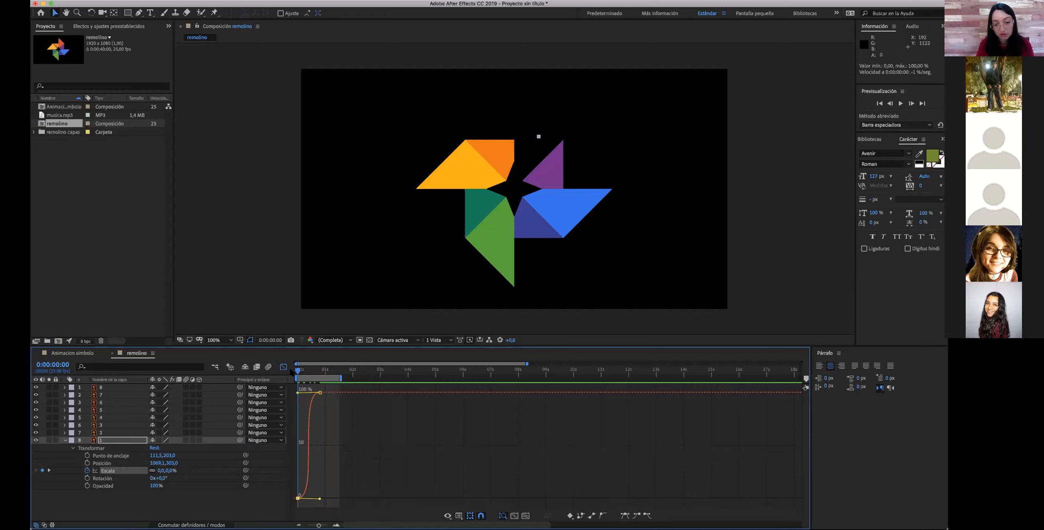
pyautogui.press('space')
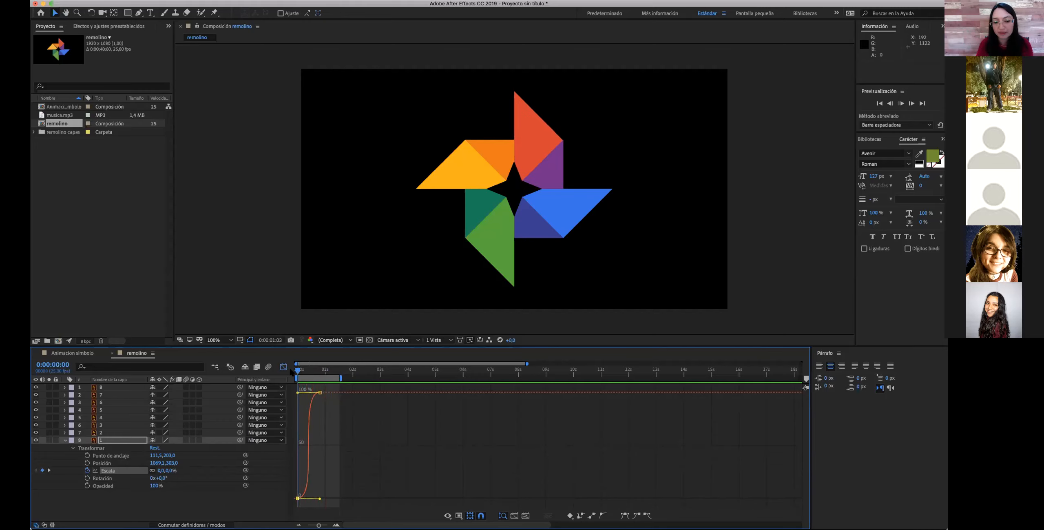
pyautogui.press('space')
# - Pull the end keyframe's handle straight down so the petal grows fastest at the end, preview it, and return to the layer bars
pyautogui.moveTo(300, 397); pyautogui.dragTo(321, 424)
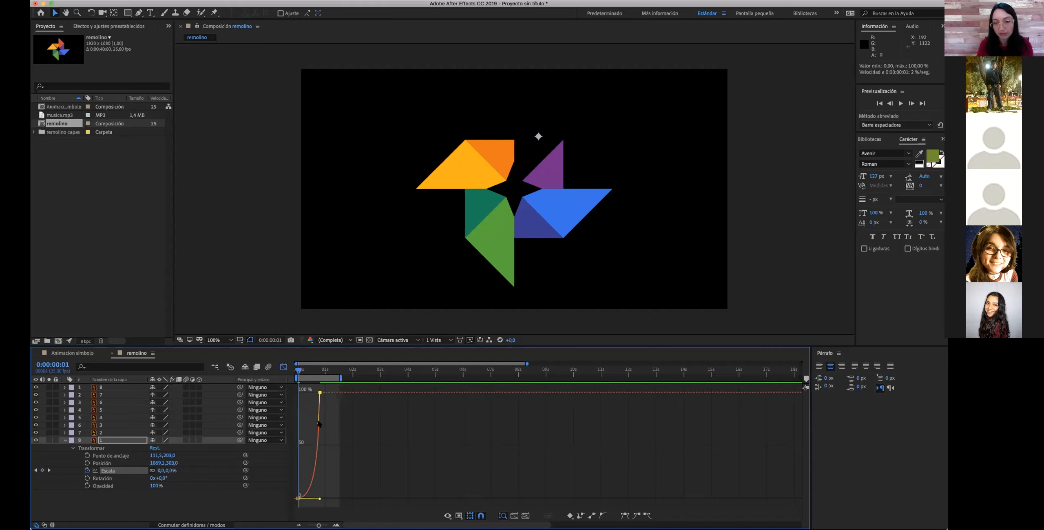
pyautogui.press('space')
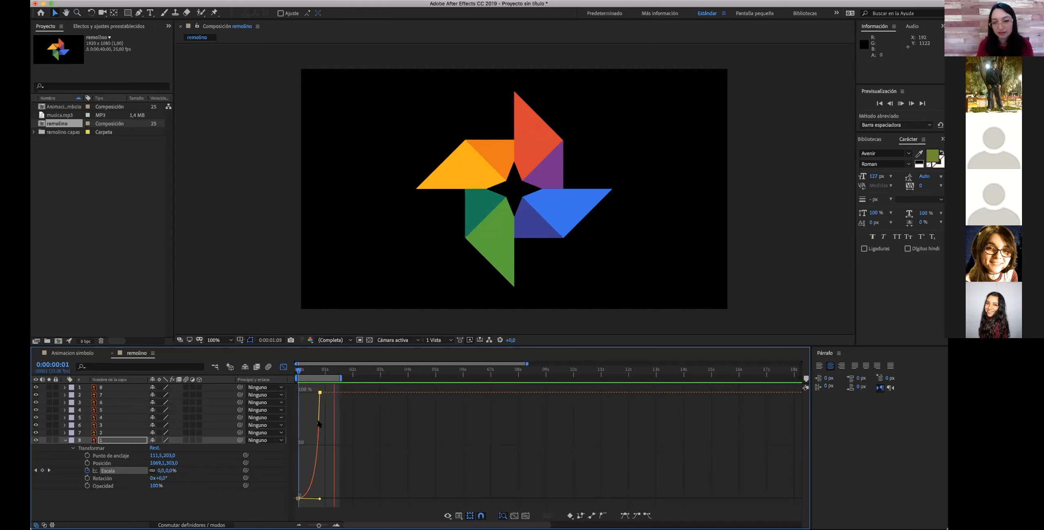
pyautogui.press('space')
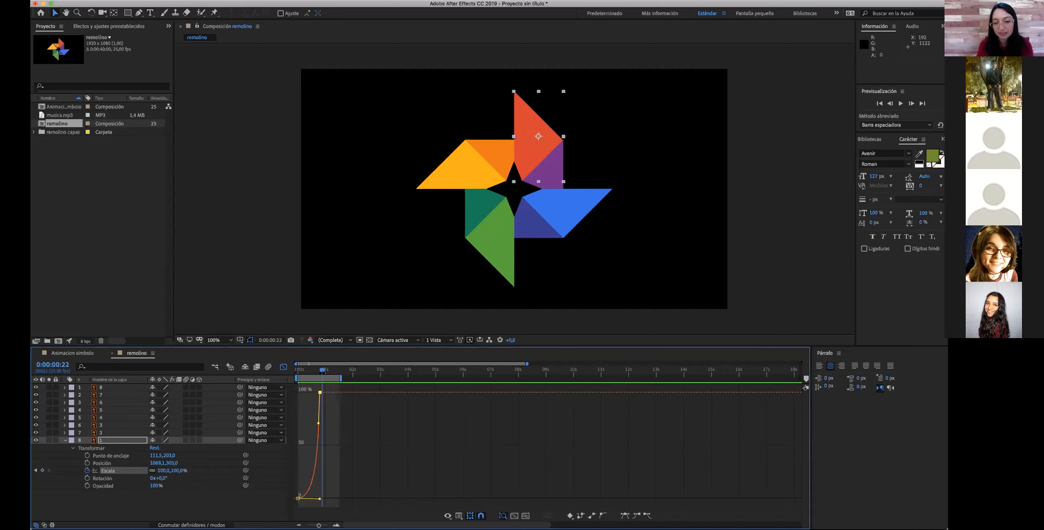
pyautogui.press('space')
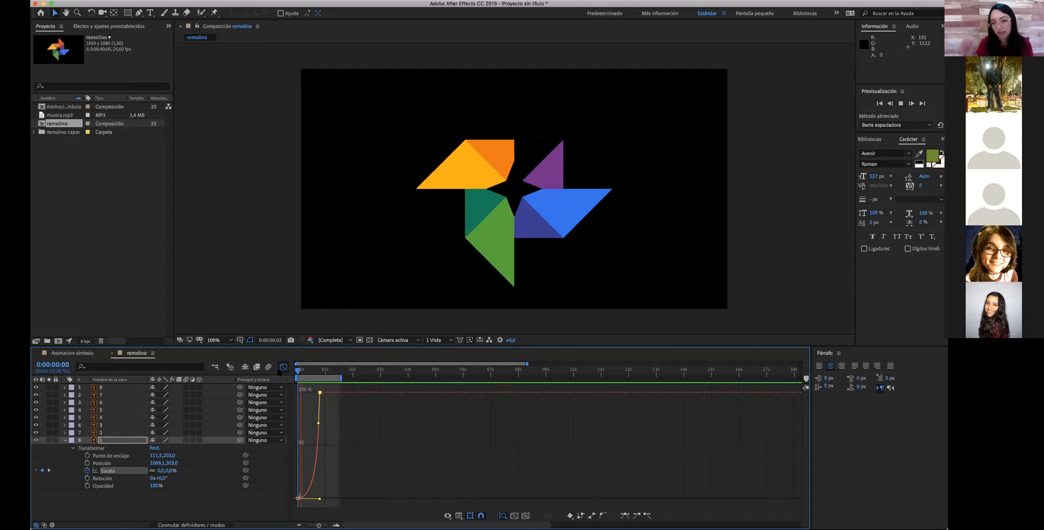
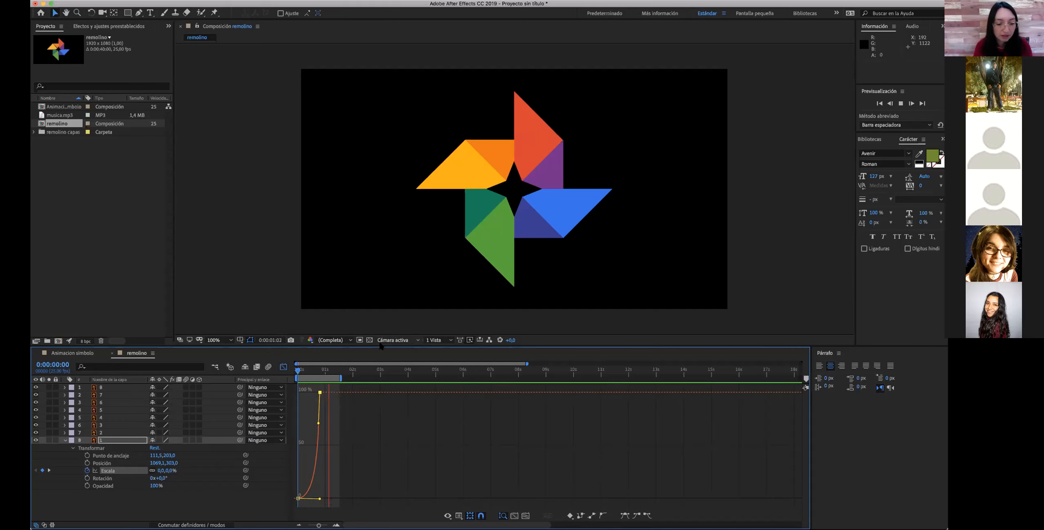
pyautogui.click(282, 367)
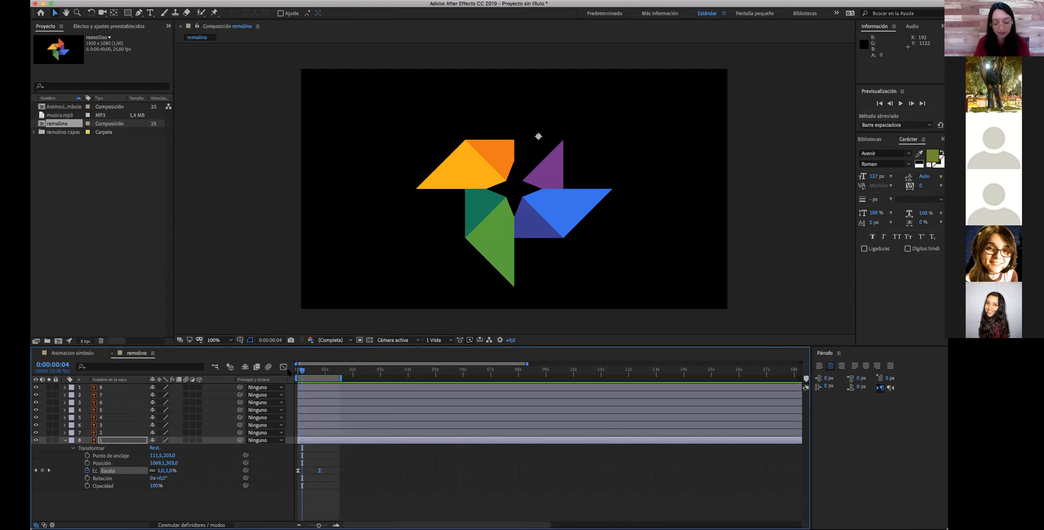
pyautogui.press('space')
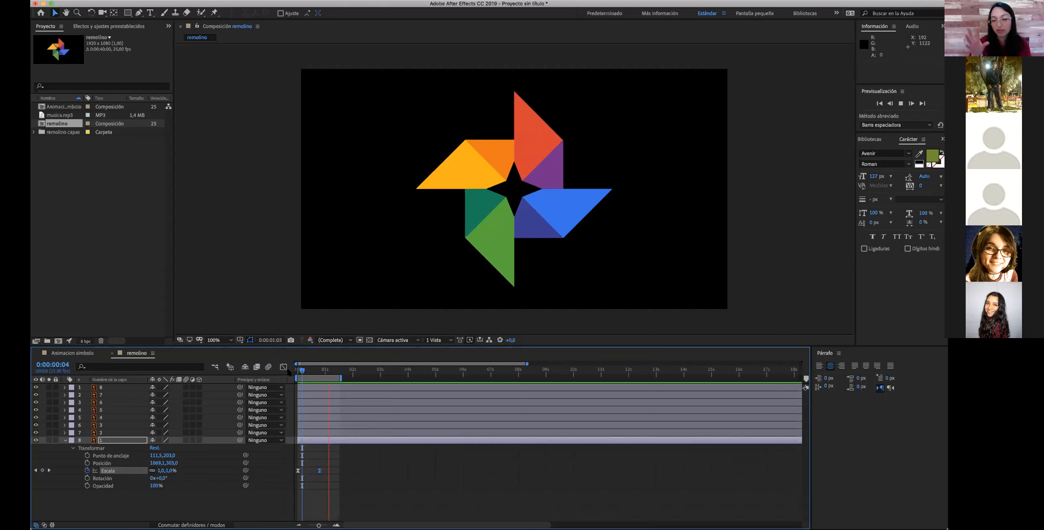
pyautogui.press('space')
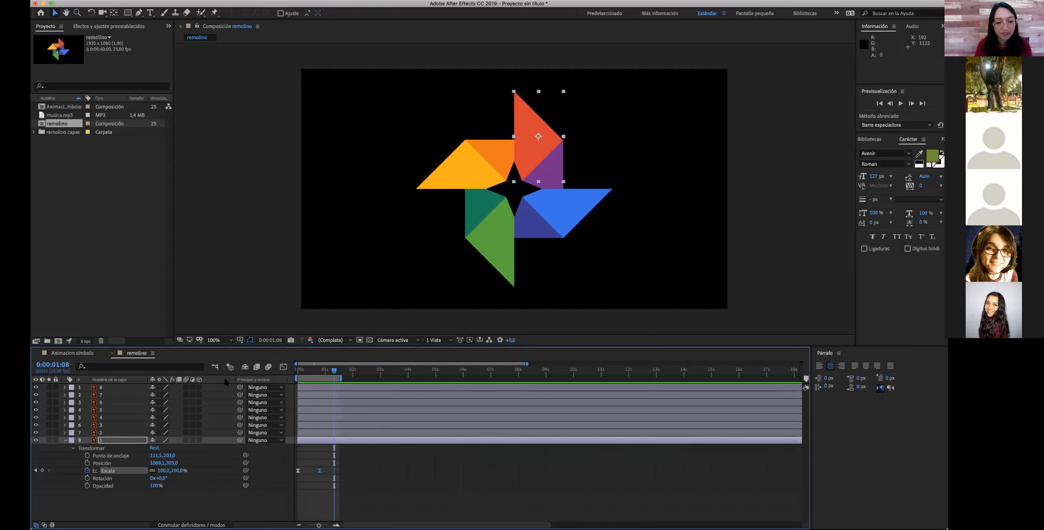
# - Expand layer 2 in the timeline and copy both of layer 1's scale keyframes
pyautogui.click(65, 439)
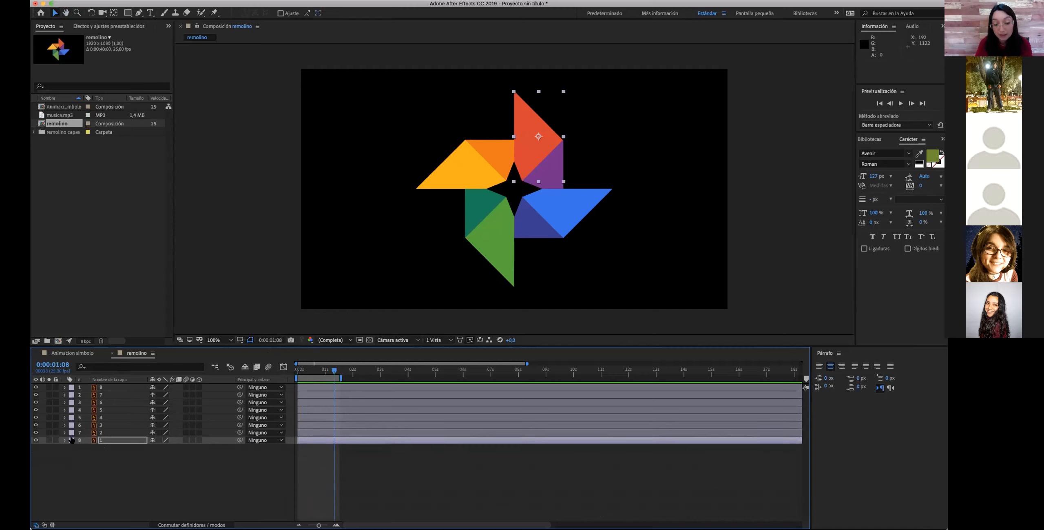
pyautogui.click(65, 440)
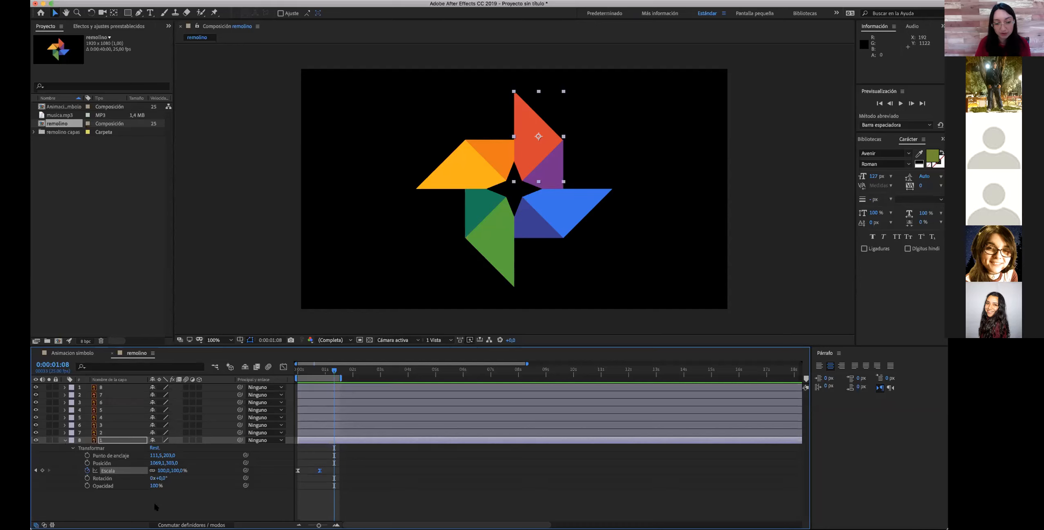
pyautogui.click(65, 432)
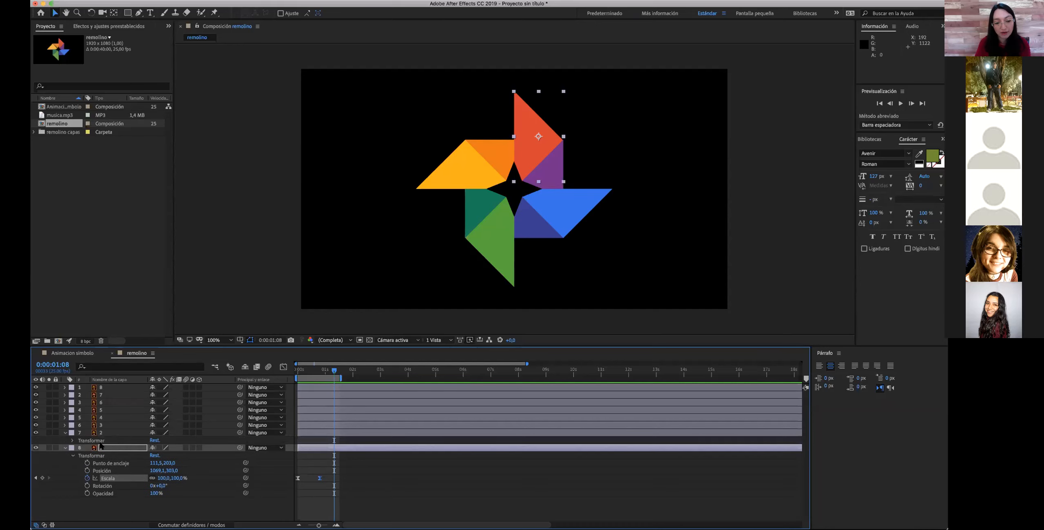
pyautogui.click(64, 417)
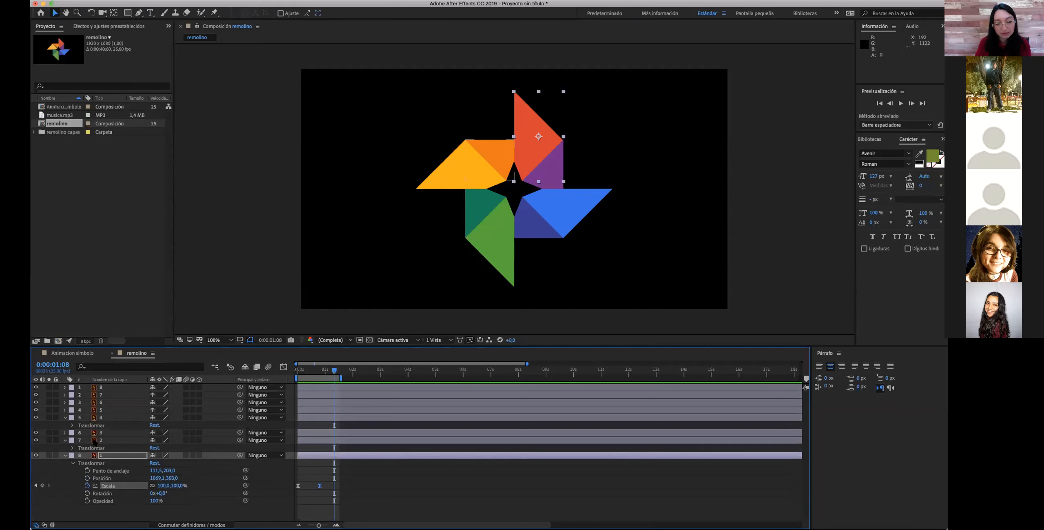
pyautogui.click(64, 417)
pyautogui.click(64, 425)
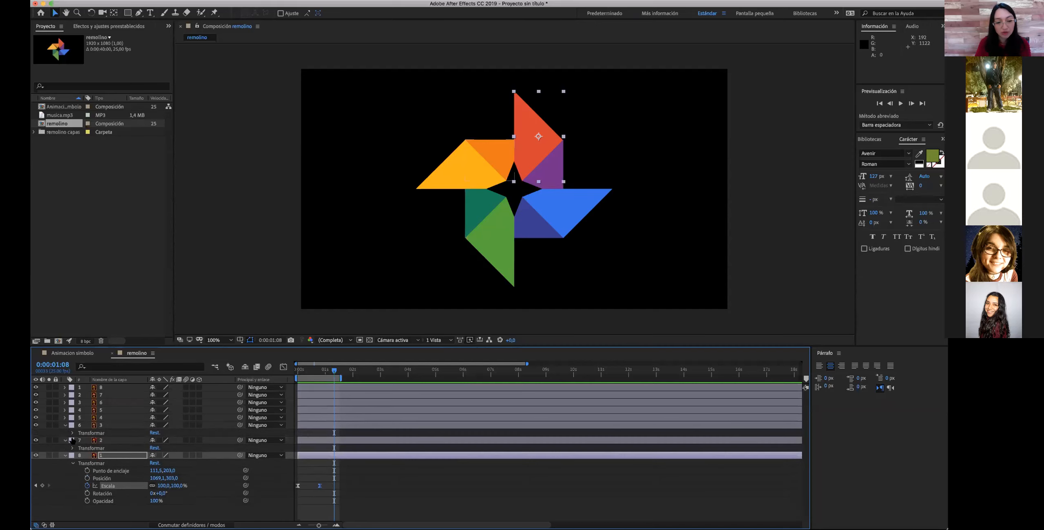
pyautogui.click(65, 426)
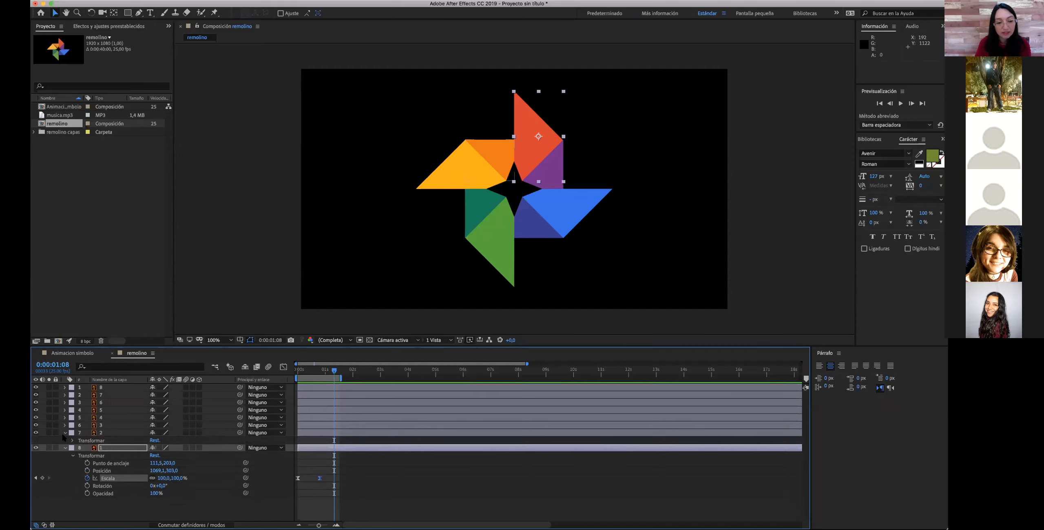
pyautogui.click(135, 505)
pyautogui.click(111, 478)
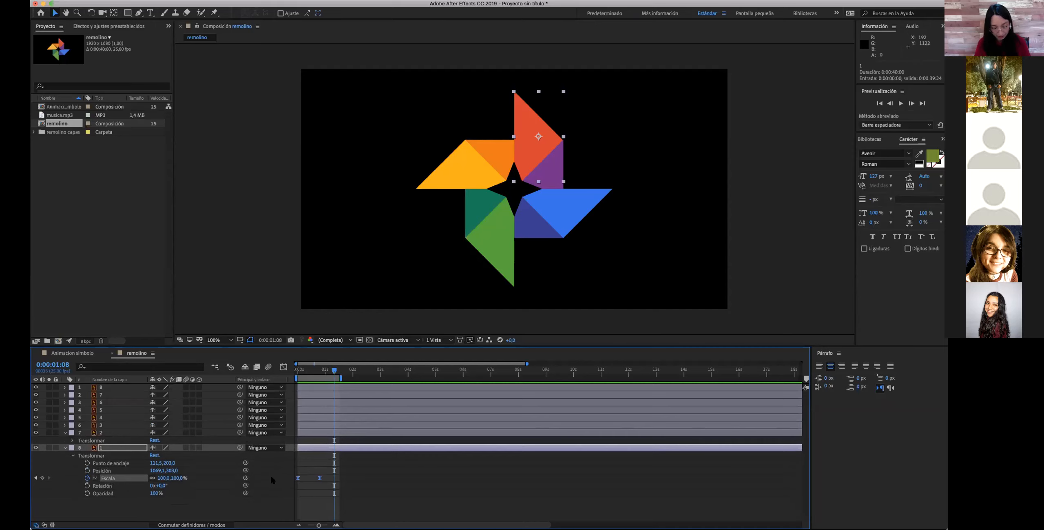
# - Solo layer 2 briefly to identify its petal and paste the copied keyframes into its scale property at 0:00:01:08
pyautogui.click(72, 440)
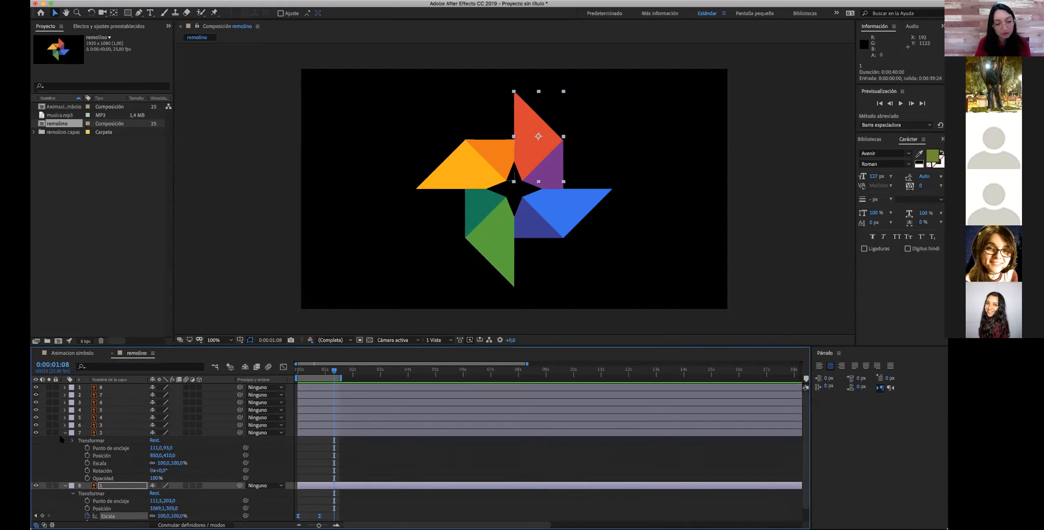
pyautogui.click(64, 448)
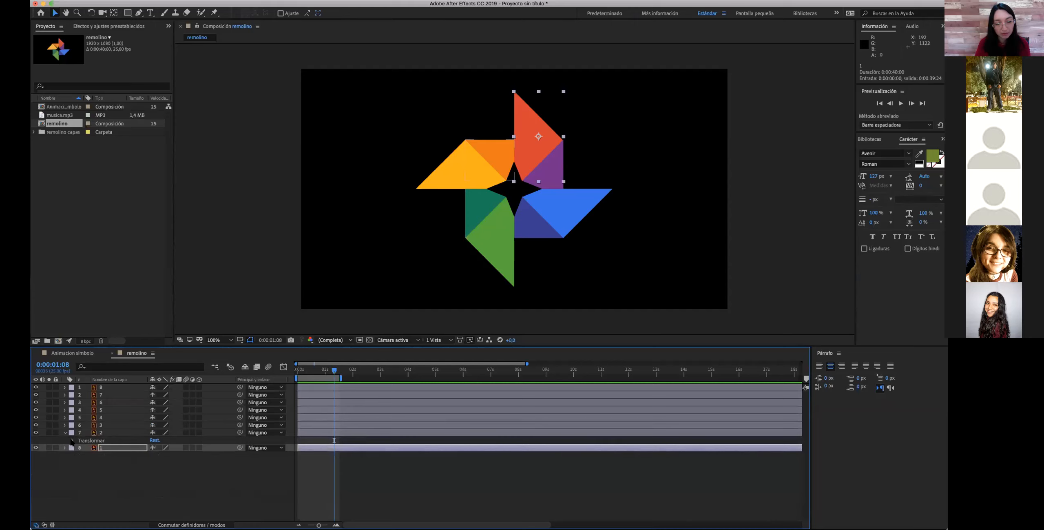
pyautogui.click(72, 441)
pyautogui.click(49, 432)
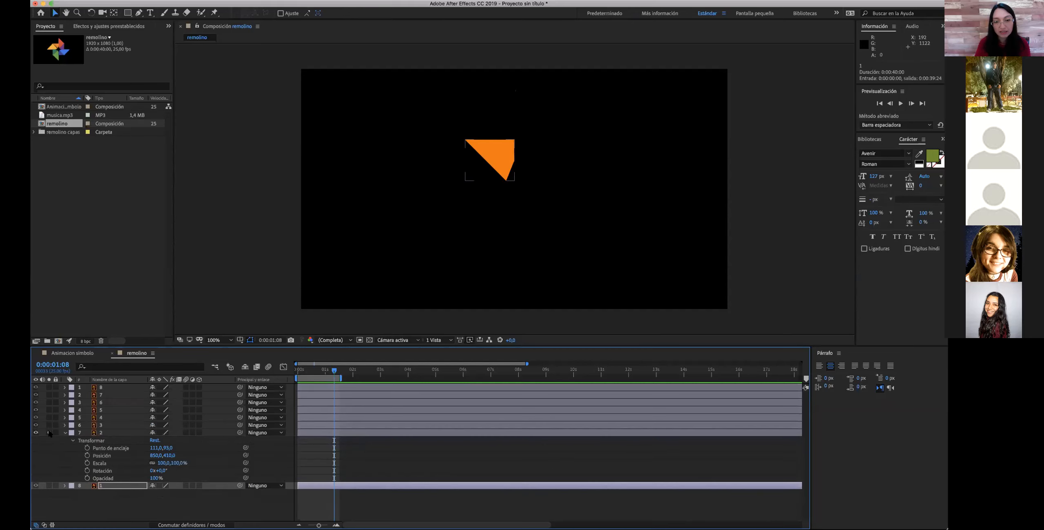
pyautogui.click(49, 432)
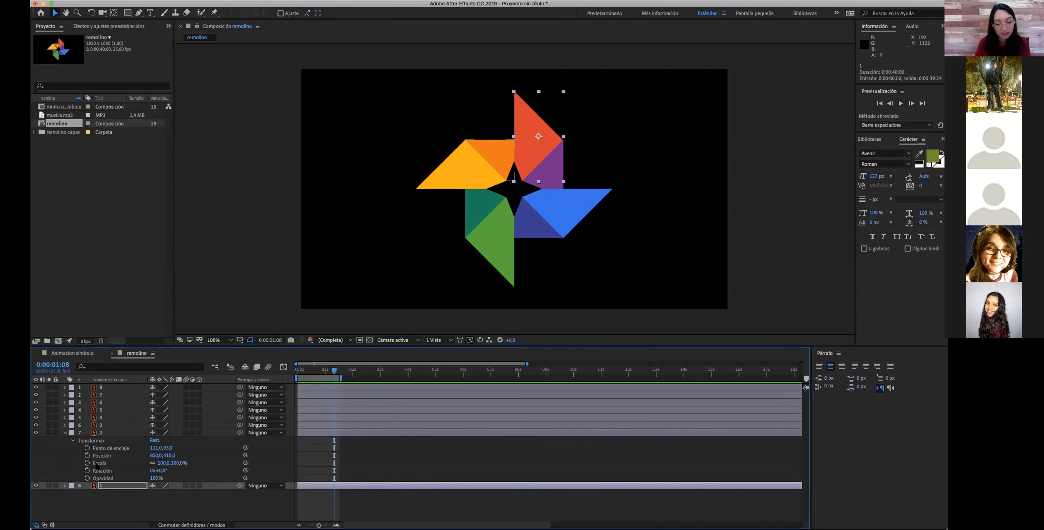
pyautogui.click(97, 463)
pyautogui.press('super+v')
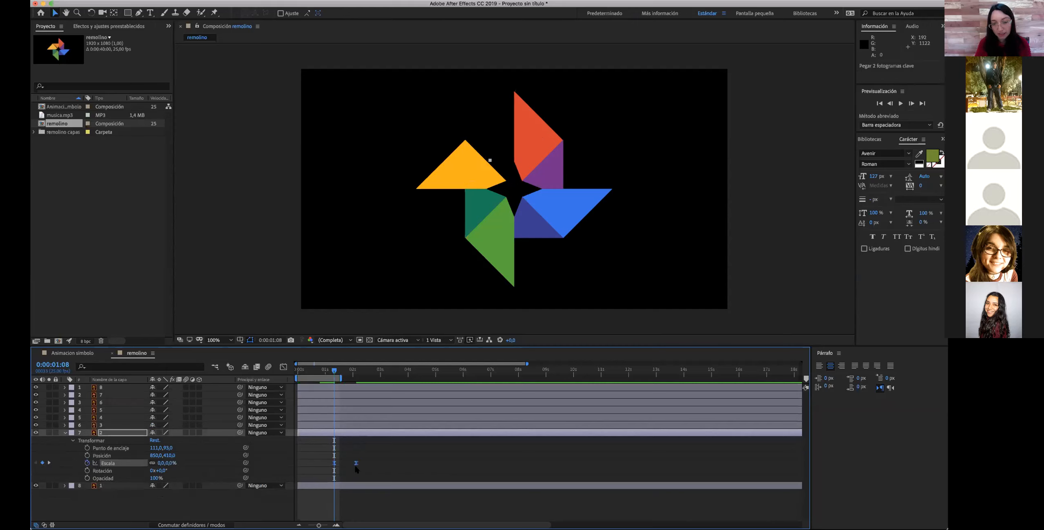
# - Undo the paste on layer 2, return to 0:00:00:00, paste the keyframes into its scale property there, and collapse the layer
pyautogui.press('super+z')
pyautogui.click(323, 370)
pyautogui.moveTo(312, 370); pyautogui.dragTo(285, 375)
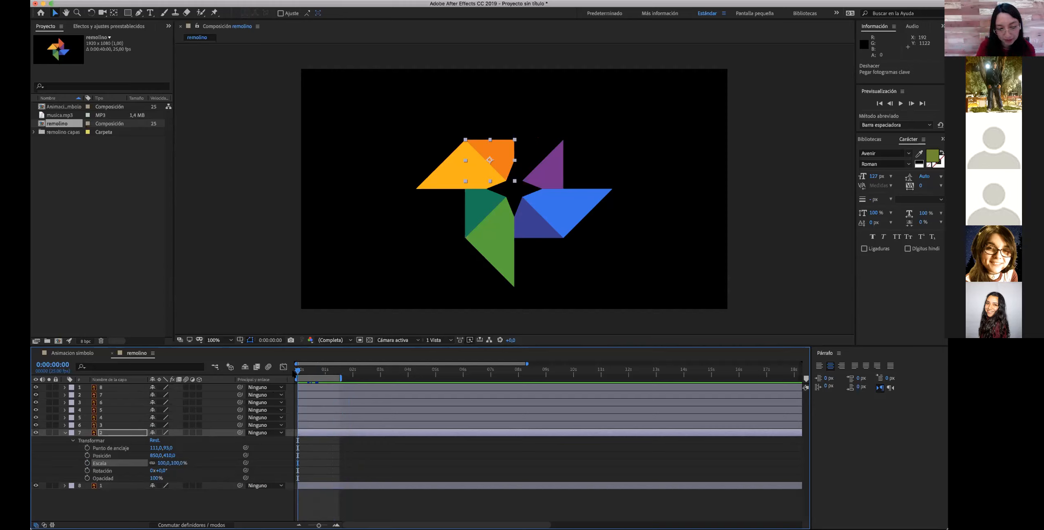
pyautogui.click(99, 464)
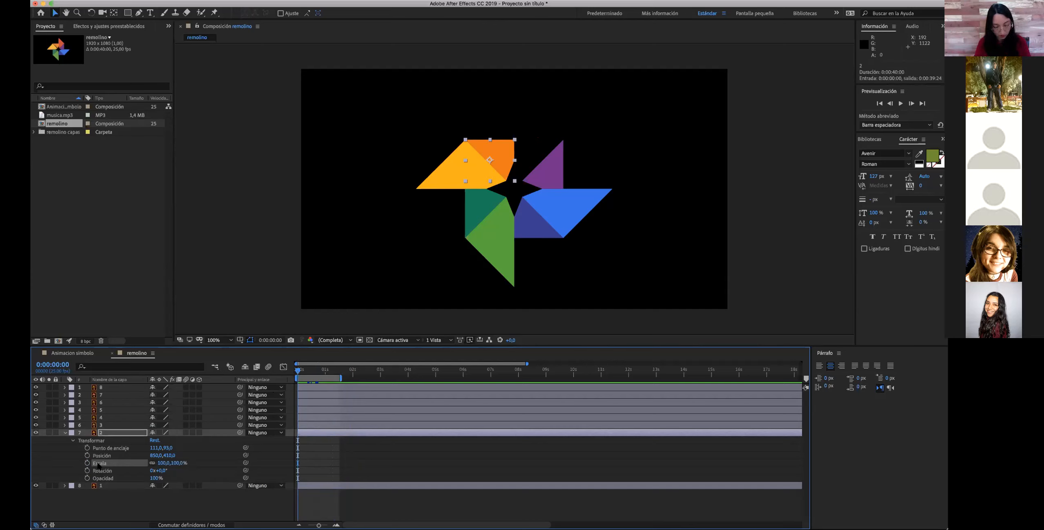
pyautogui.press('super+v')
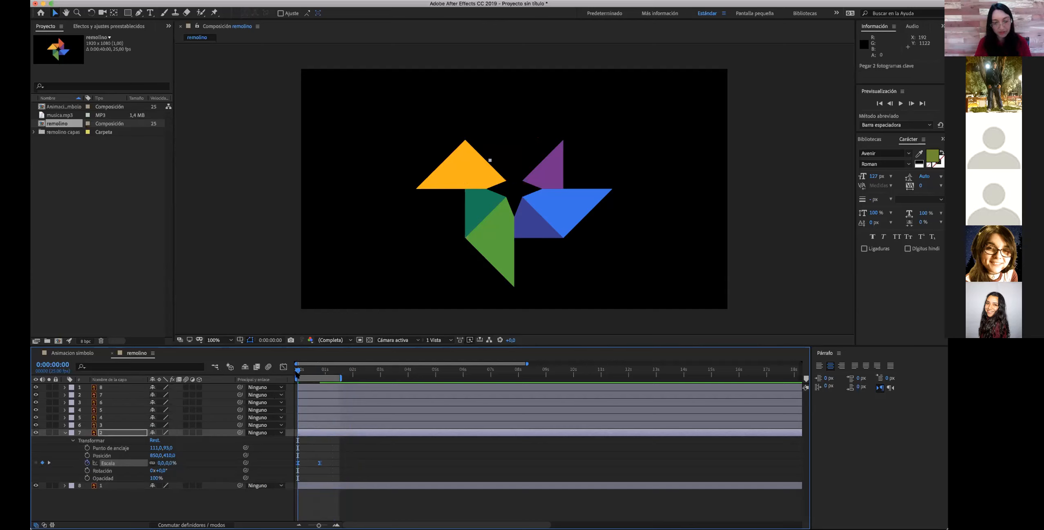
pyautogui.moveTo(295, 371)
pyautogui.mouseDown()
pyautogui.moveTo(331, 372)
pyautogui.moveTo(298, 379)
pyautogui.mouseUp()
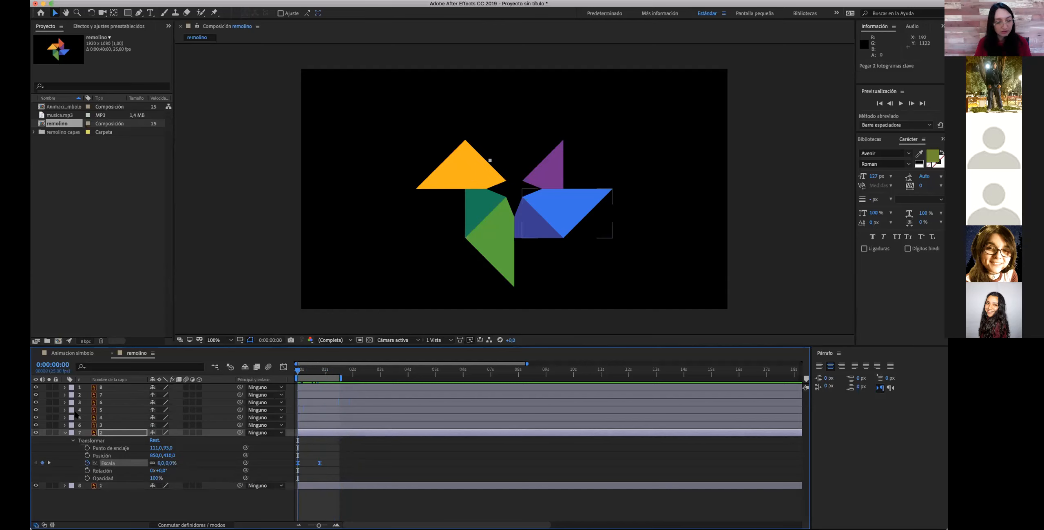
pyautogui.click(64, 432)
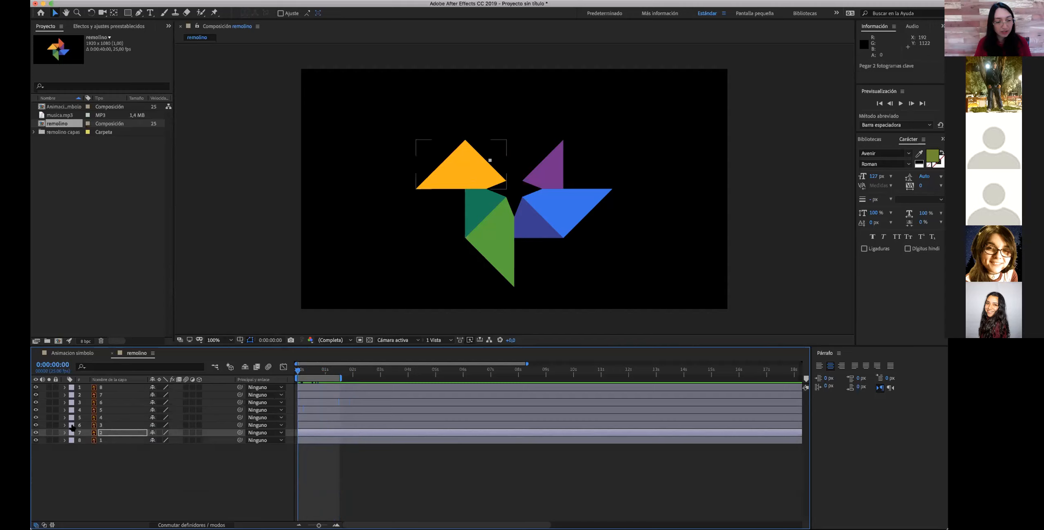
# - Paste the scale keyframes onto layer 3 at 0:00:00:00 and check them in its transform properties
pyautogui.click(82, 423)
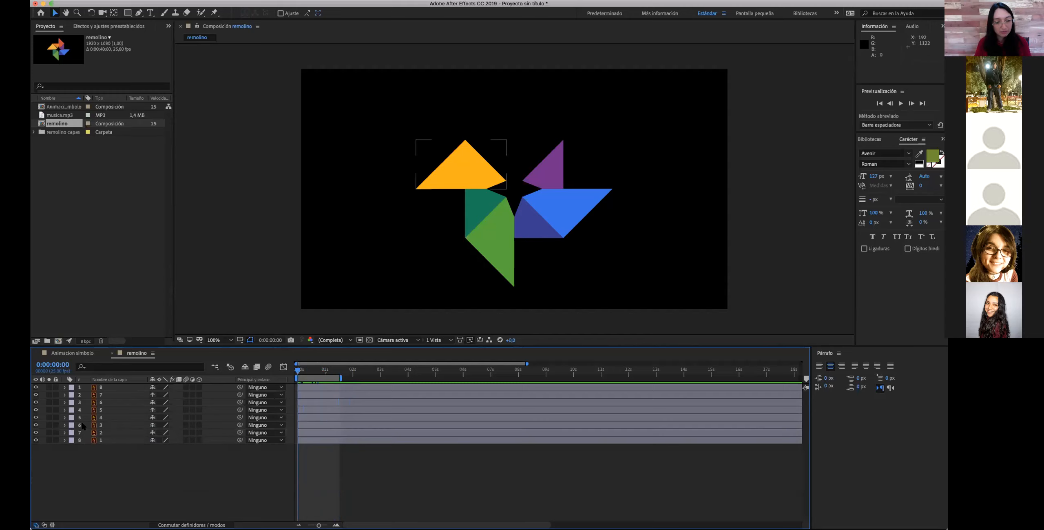
pyautogui.click(118, 425)
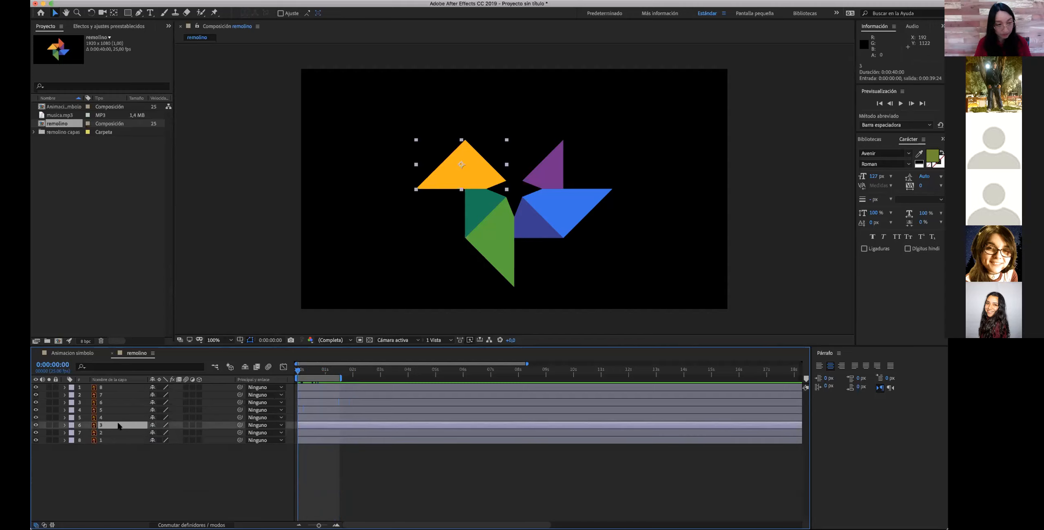
pyautogui.hotkey('ctrl', 'v')
pyautogui.click(65, 425)
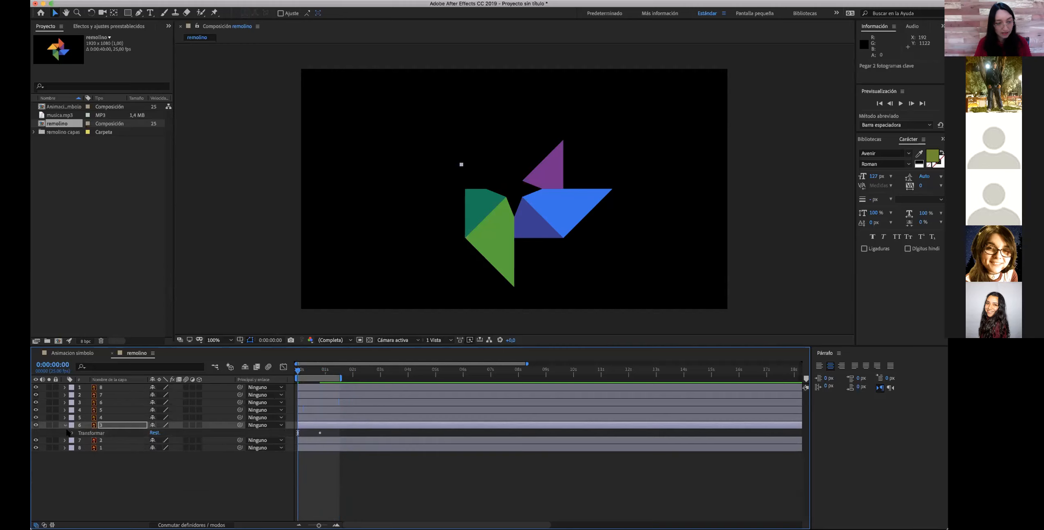
pyautogui.click(73, 433)
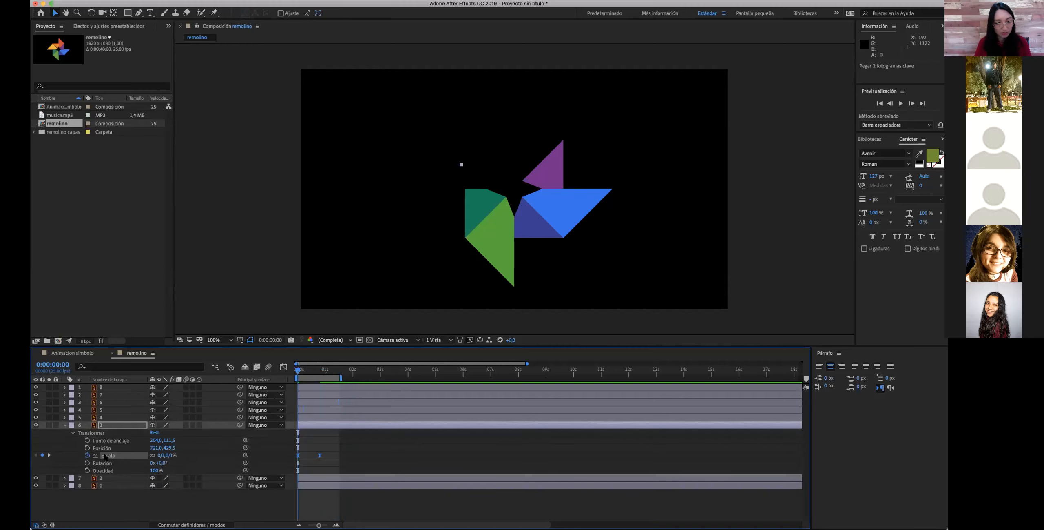
pyautogui.click(64, 425)
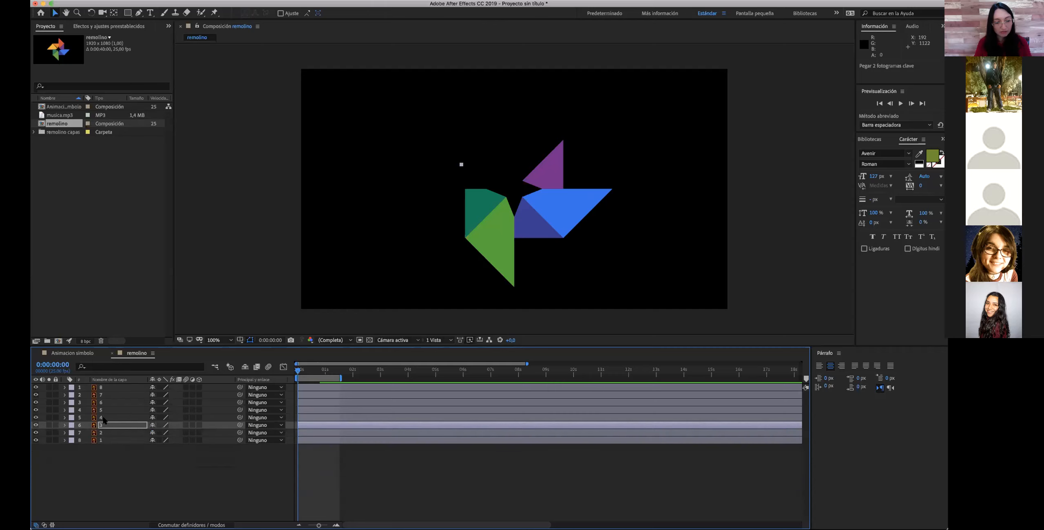
# - Paste the scale keyframes onto layer 4, and onto layers 5 to 8 together, at 0:00:00:00
pyautogui.click(114, 416)
pyautogui.press('super+v')
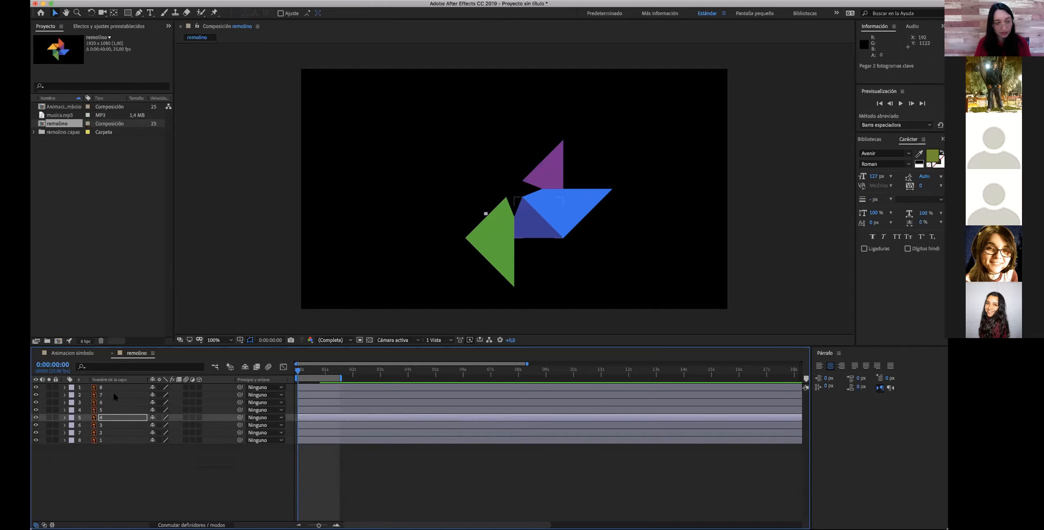
pyautogui.click(114, 388)
pyautogui.keyDown('shift'); pyautogui.click(114, 409); pyautogui.keyUp('shift')
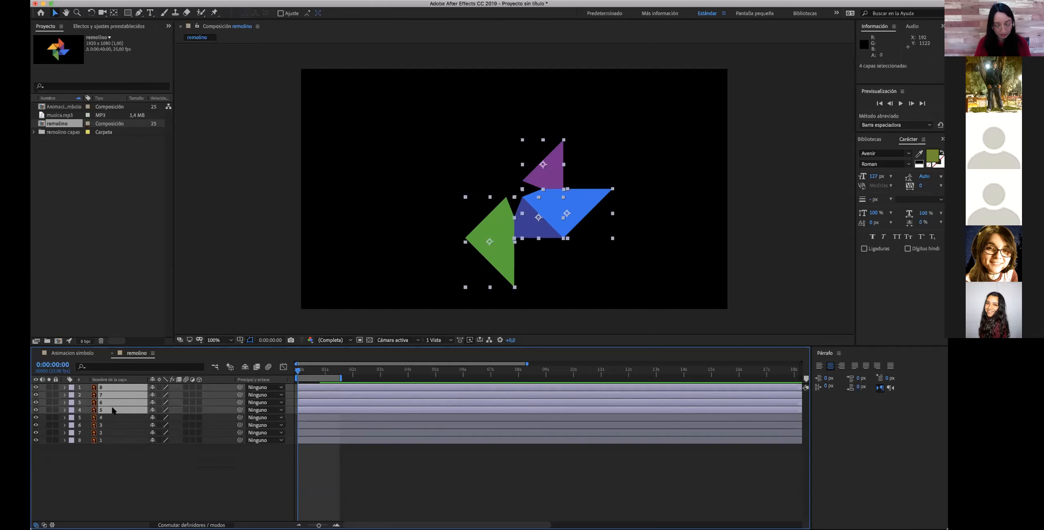
pyautogui.press('super+v')
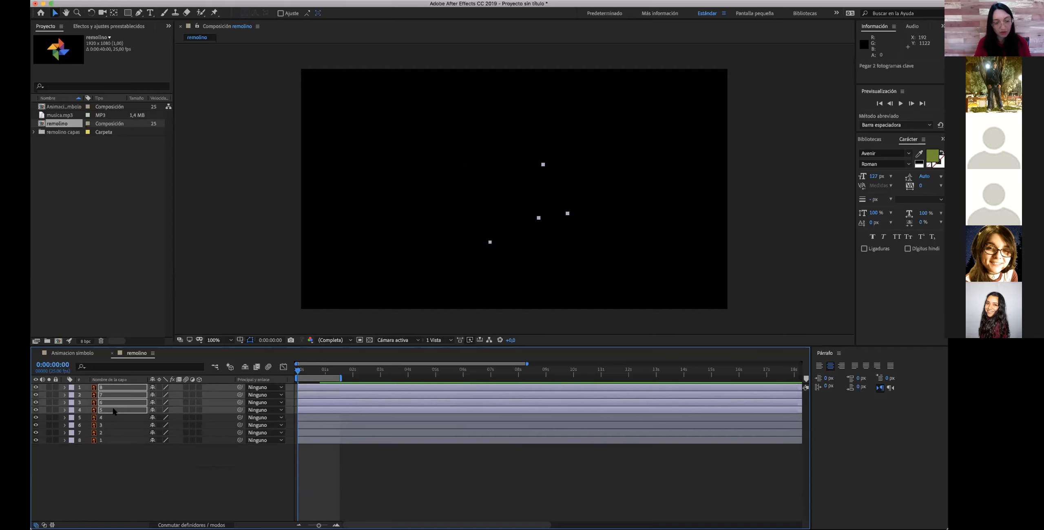
pyautogui.click(124, 448)
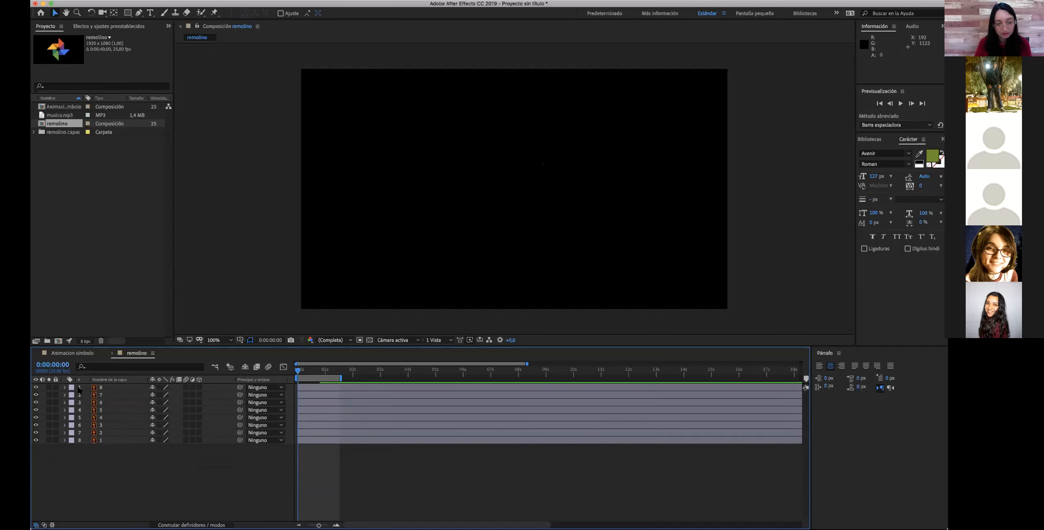
# - Check layer 8's scale keyframes and preview all the petals growing in the remolino composition
pyautogui.click(64, 387)
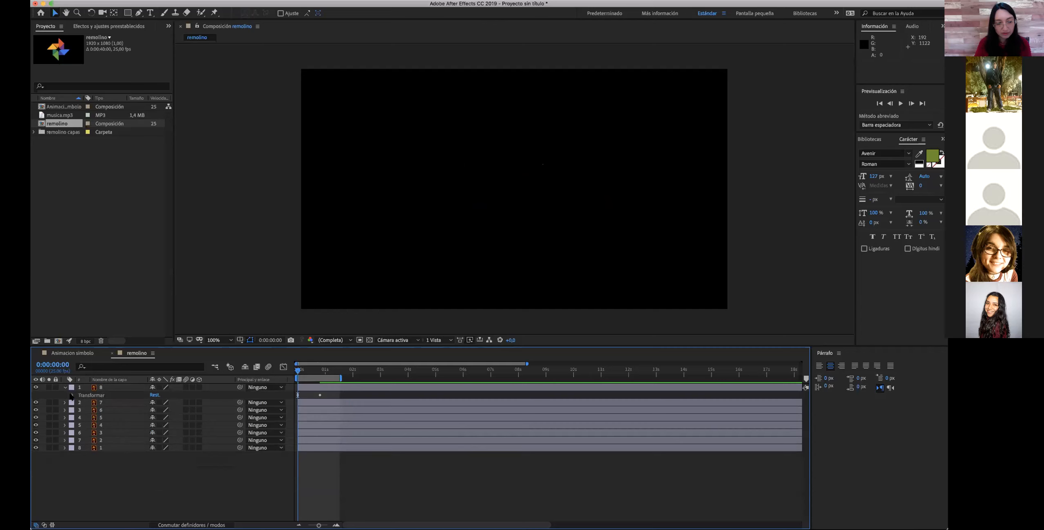
pyautogui.click(73, 395)
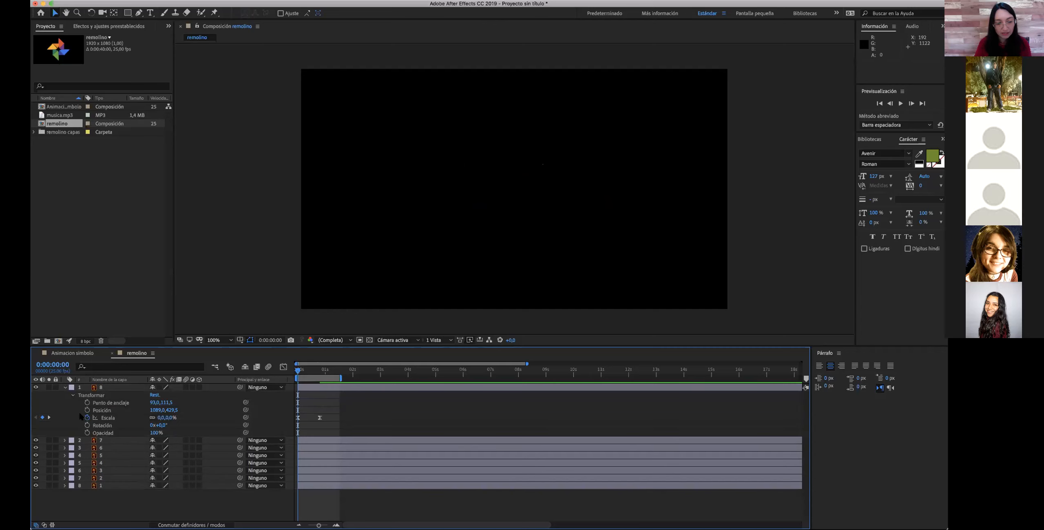
pyautogui.click(64, 440)
pyautogui.click(72, 448)
pyautogui.press('space')
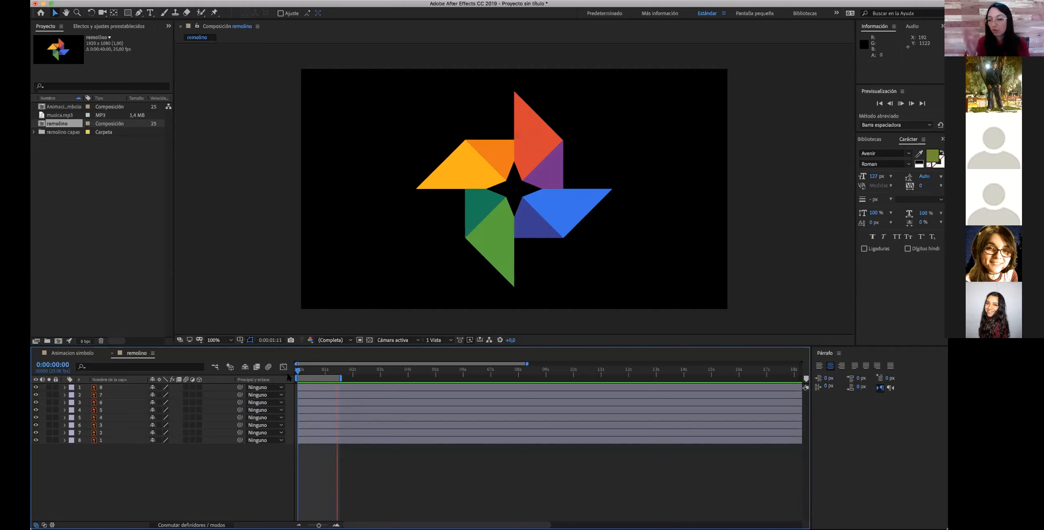
pyautogui.press('space')
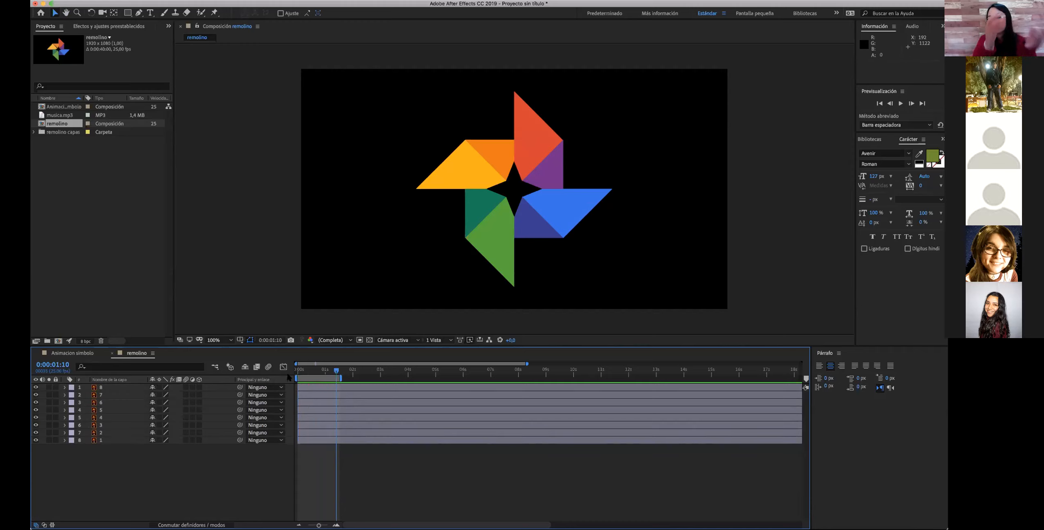
pyautogui.press('space')
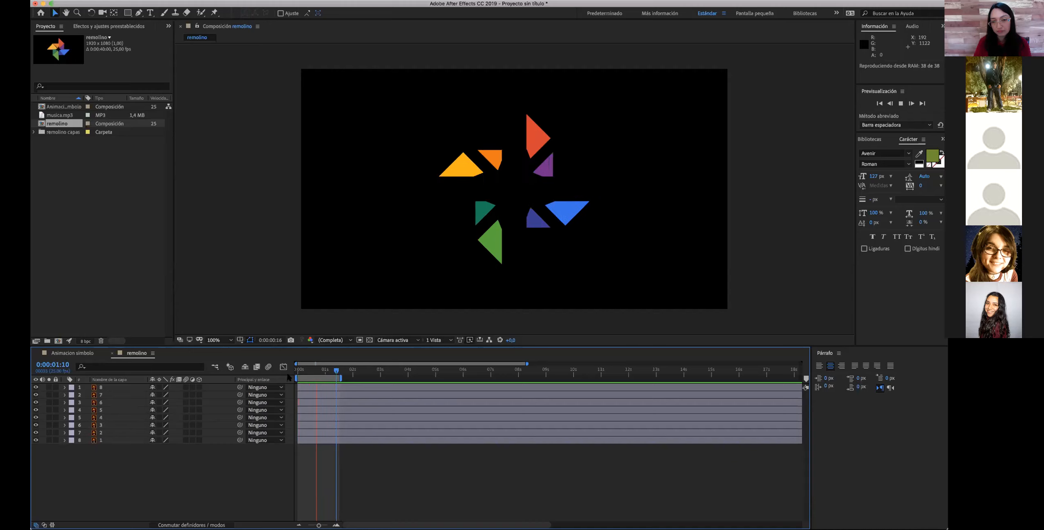
pyautogui.press('space')
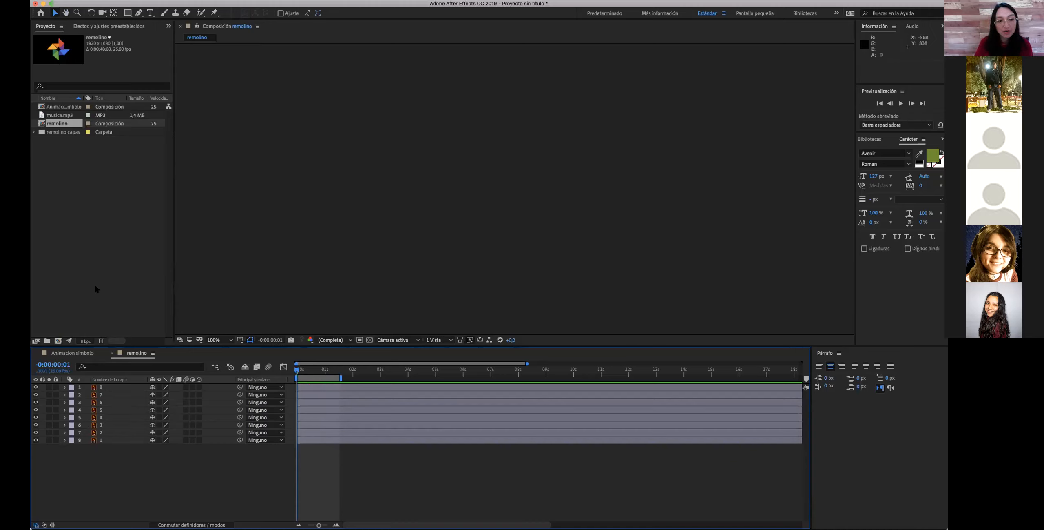
# - Open the Animacion simbolo composition, insert the remolino composition as a layer, and preview it
pyautogui.doubleClick(68, 107)
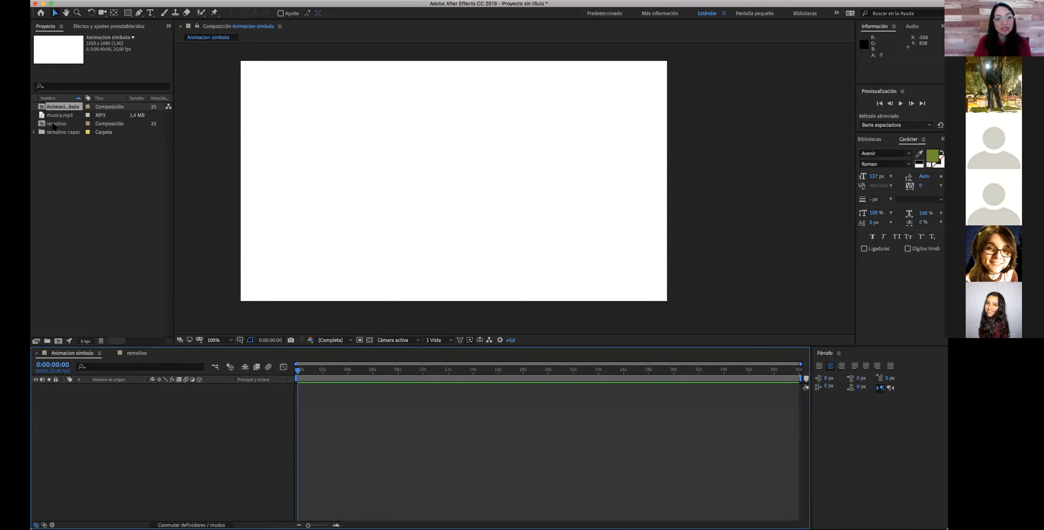
pyautogui.click(57, 124)
pyautogui.moveTo(56, 129); pyautogui.dragTo(63, 391)
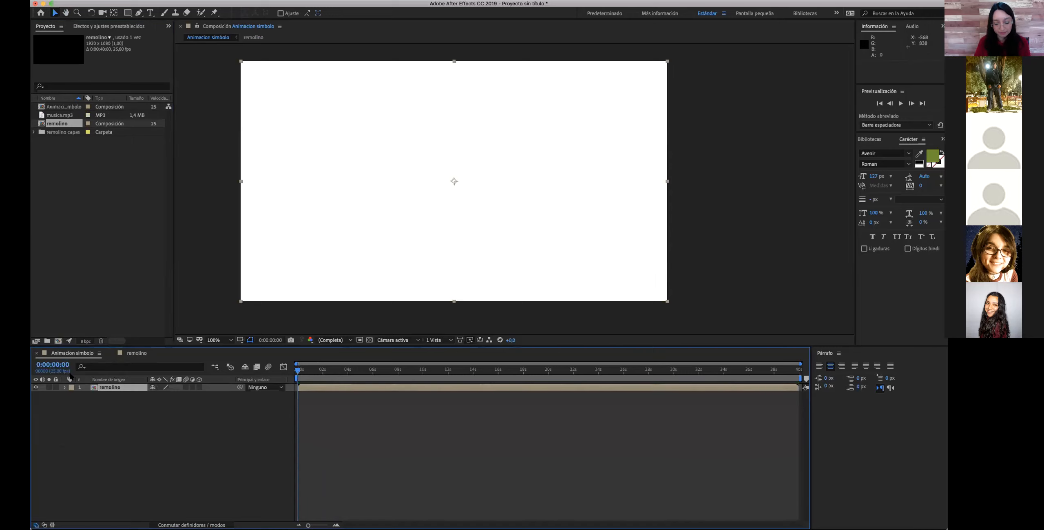
pyautogui.press('space')
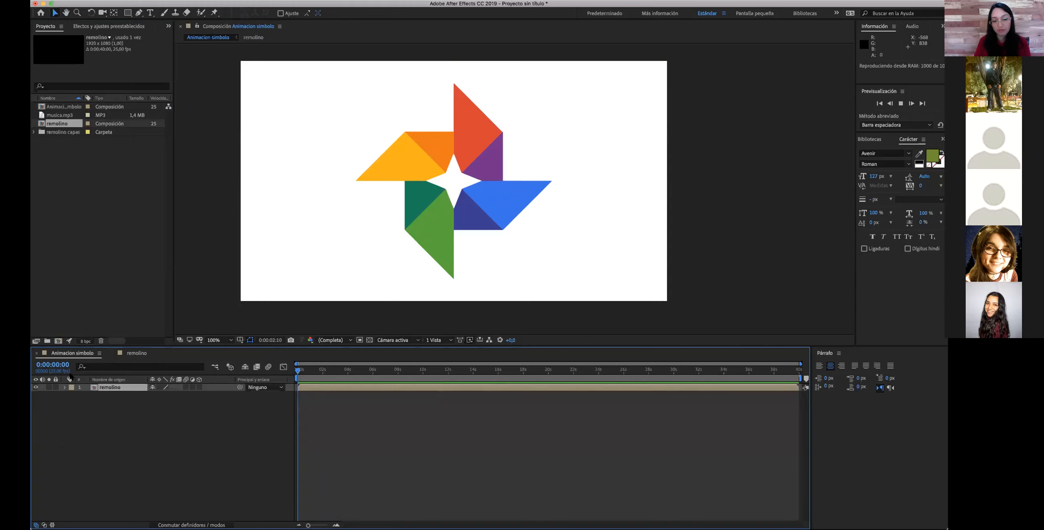
pyautogui.press('space')
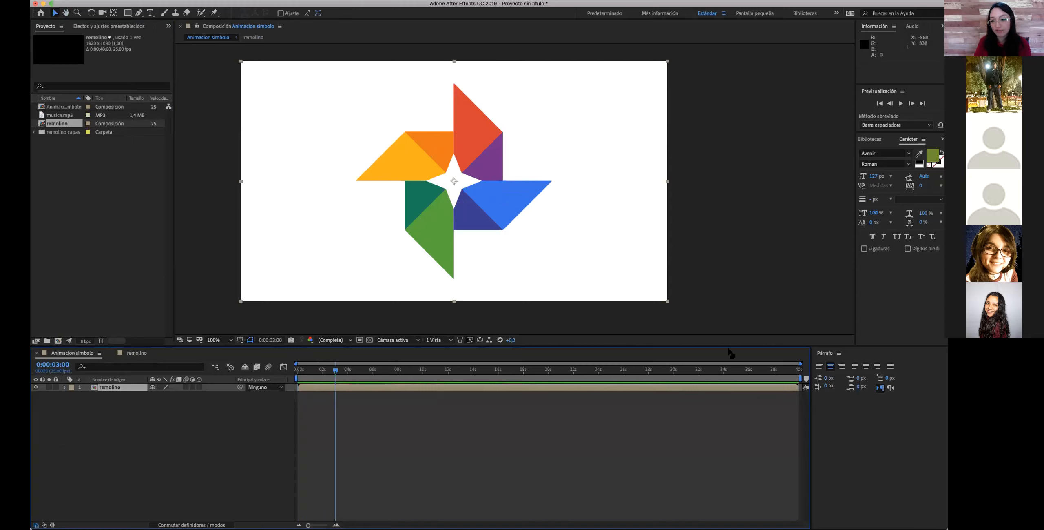
# - Trim the remolino layer to a duration of 0:00:02:10, reveal its transform properties, and move the playhead to 0:00:01:11
pyautogui.moveTo(796, 387); pyautogui.dragTo(328, 388)
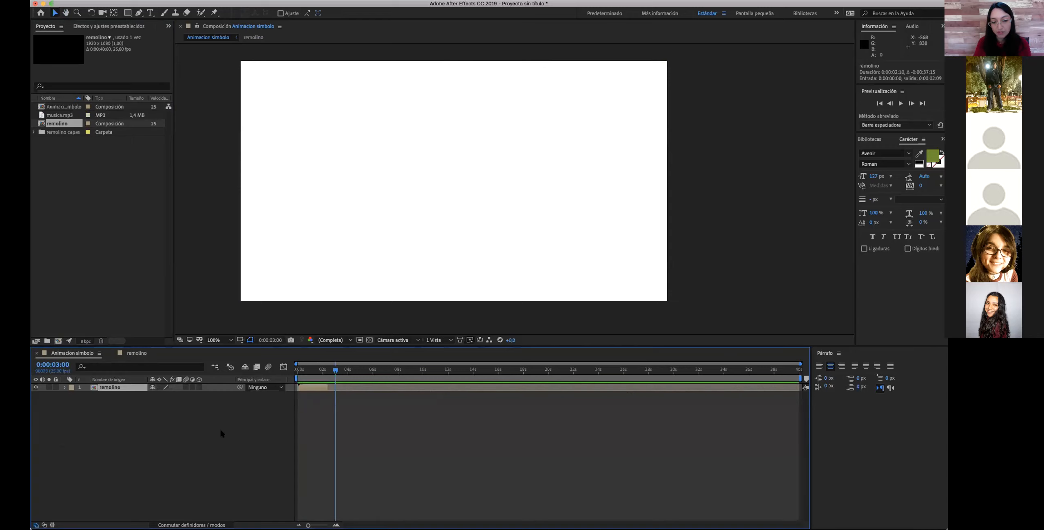
pyautogui.click(63, 387)
pyautogui.click(72, 395)
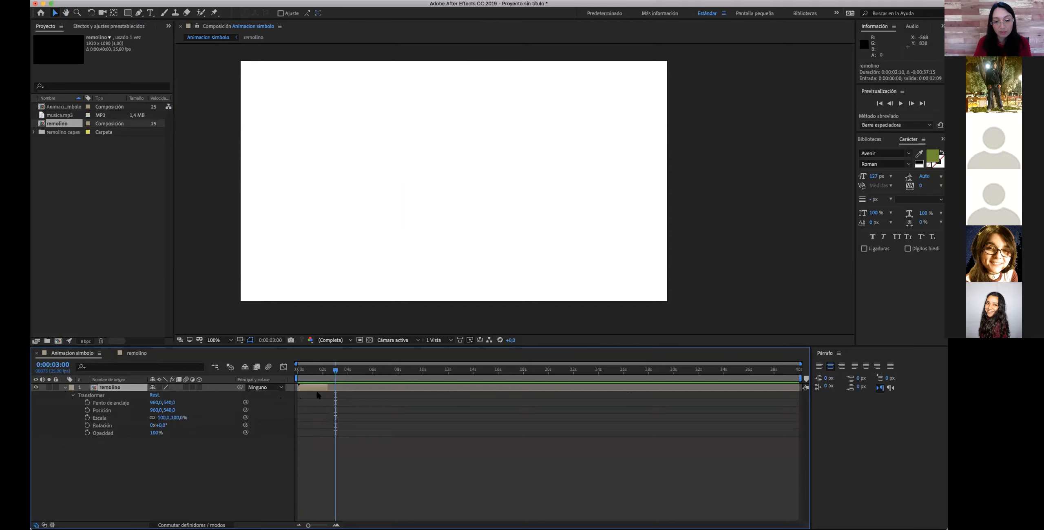
pyautogui.moveTo(335, 370); pyautogui.dragTo(289, 372)
pyautogui.press('space')
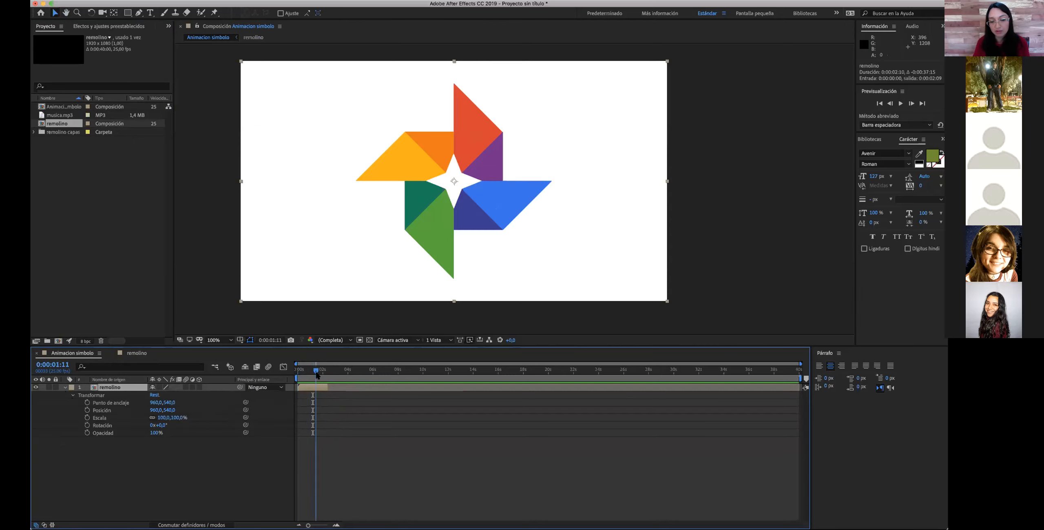
# - Scale the remolino layer to 47%, rotate it 24°, move it to about 744, 576, and collapse its properties
pyautogui.click(96, 418)
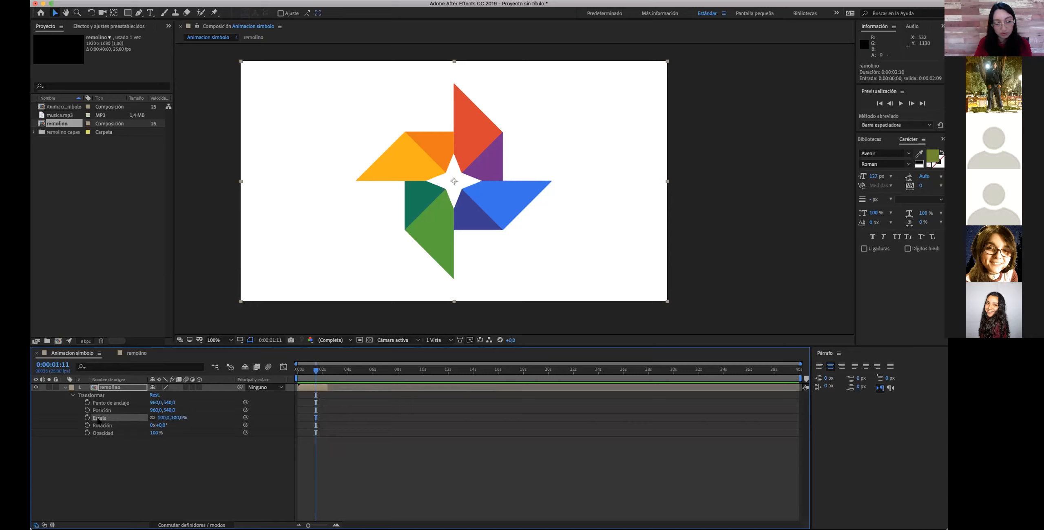
pyautogui.moveTo(164, 417); pyautogui.dragTo(141, 418)
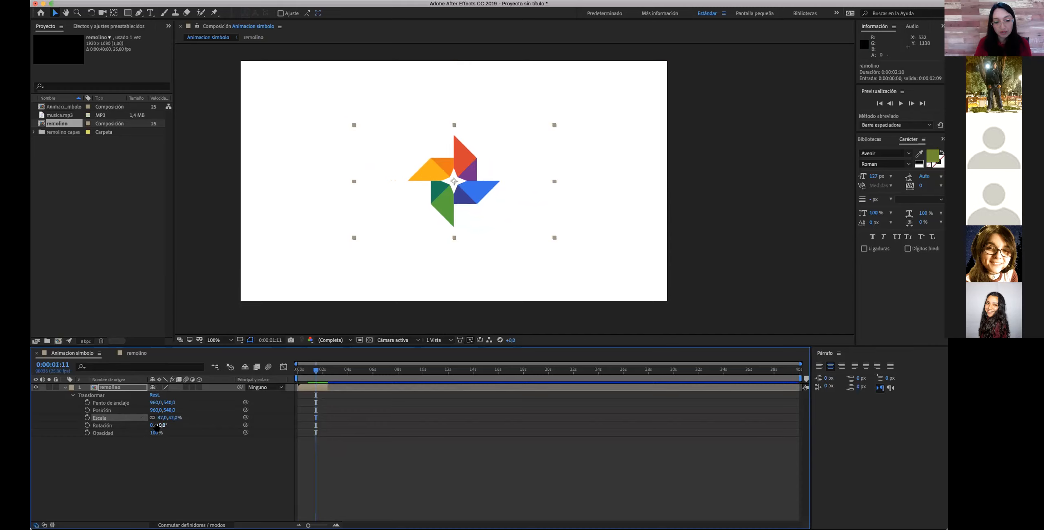
pyautogui.moveTo(163, 425); pyautogui.dragTo(176, 425)
pyautogui.click(168, 455)
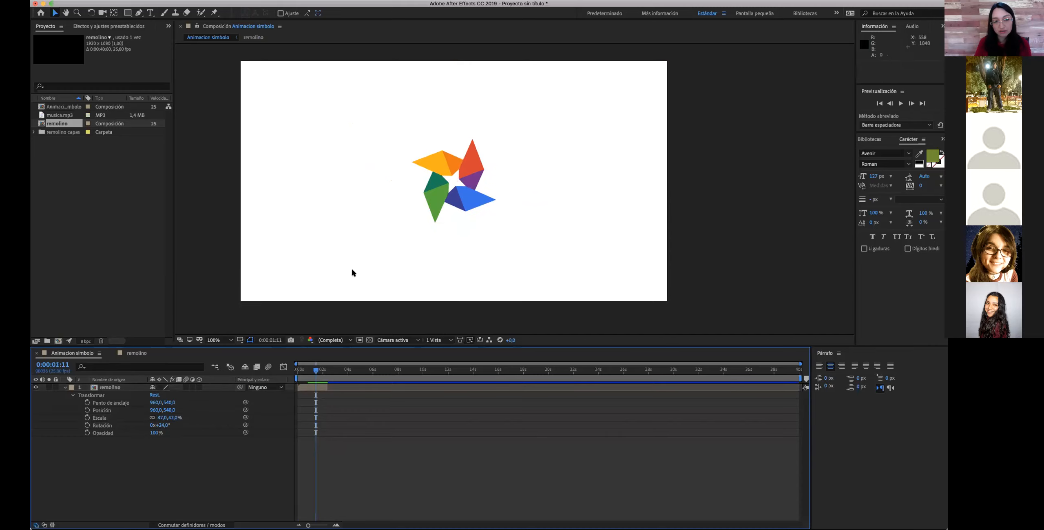
pyautogui.moveTo(431, 182); pyautogui.dragTo(382, 191)
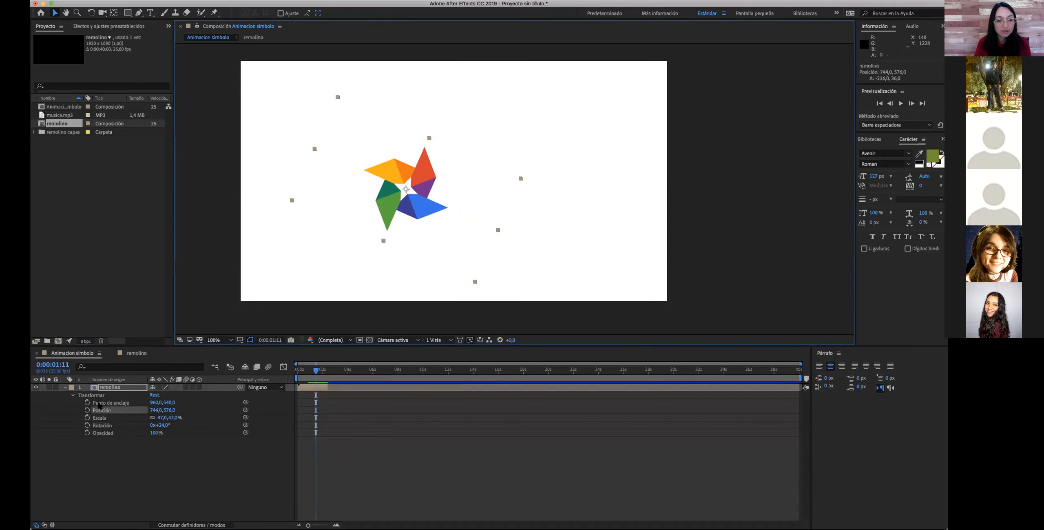
pyautogui.click(65, 387)
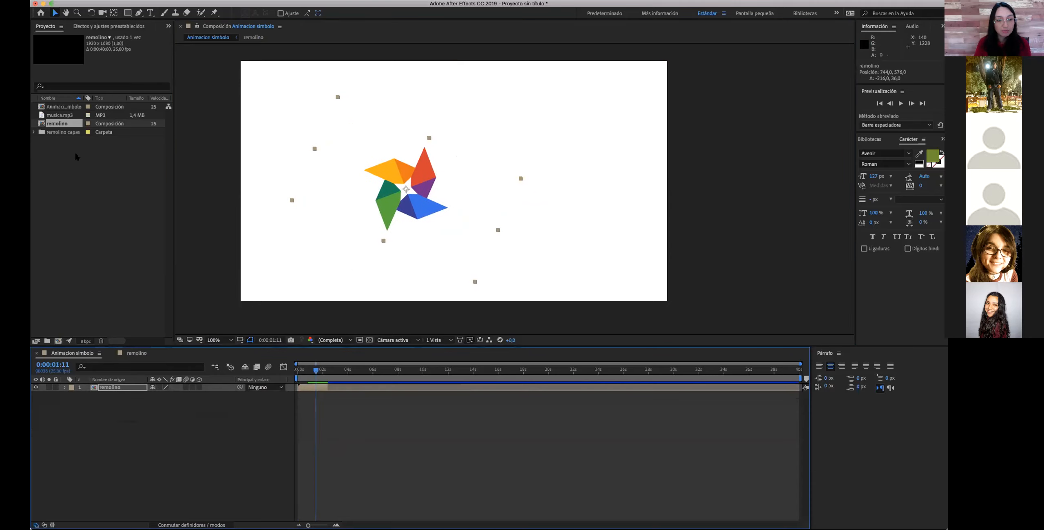
# - Add a second remolino instance below the first, move it to about 1386, 452, and reveal its transform properties
pyautogui.moveTo(60, 121); pyautogui.dragTo(82, 397)
pyautogui.moveTo(491, 160); pyautogui.dragTo(584, 140)
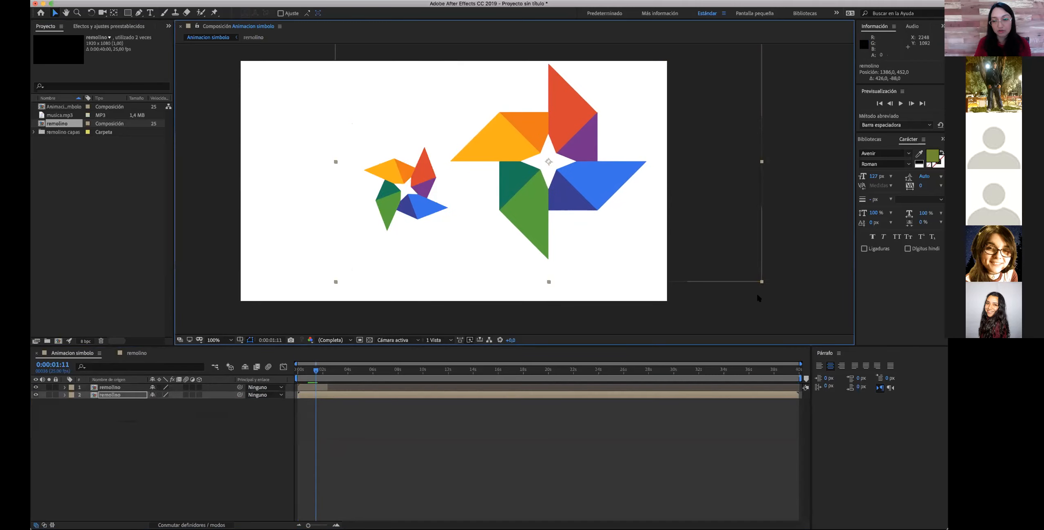
pyautogui.click(64, 394)
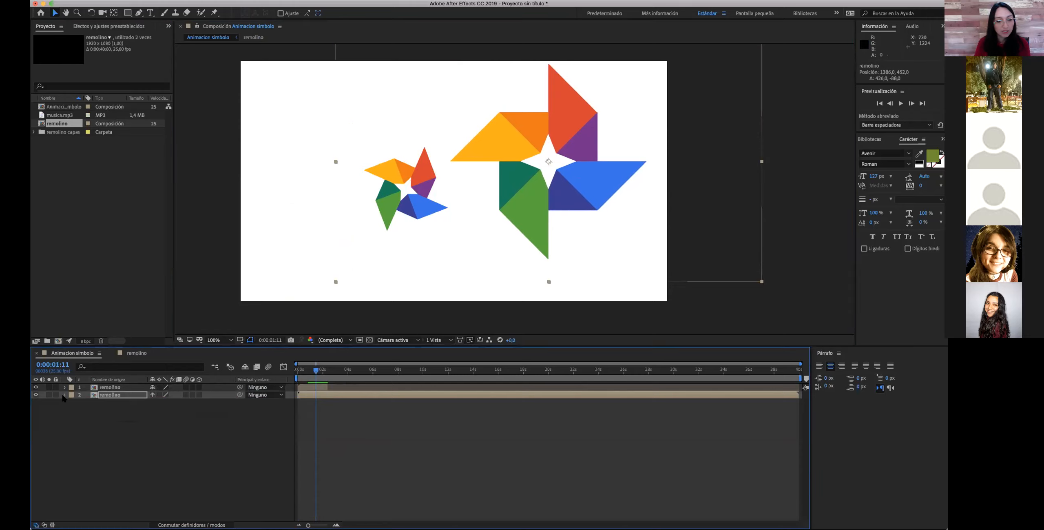
pyautogui.click(72, 403)
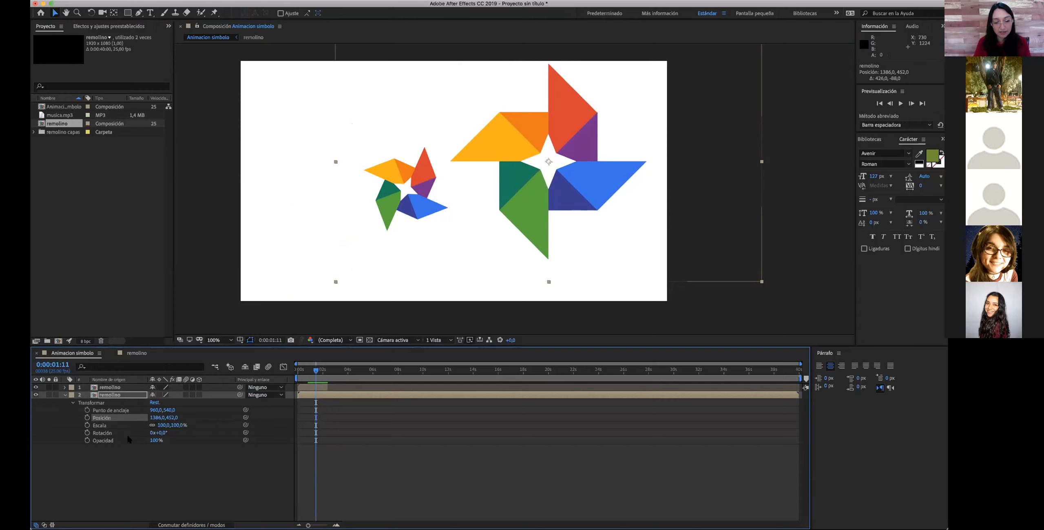
# - Scale the second remolino layer to 65% and move it to about 1238, 378
pyautogui.moveTo(170, 426); pyautogui.dragTo(154, 425)
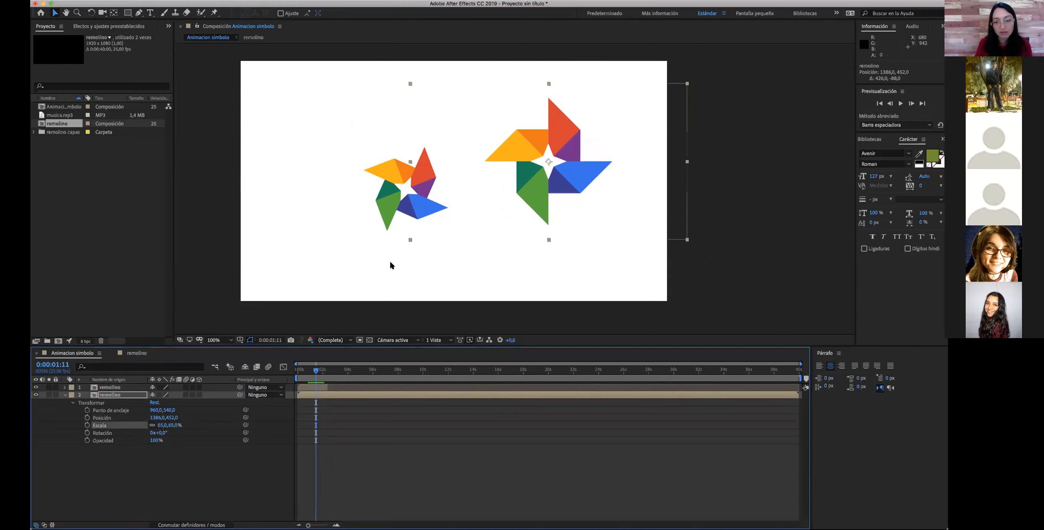
pyautogui.moveTo(511, 195); pyautogui.dragTo(400, 218)
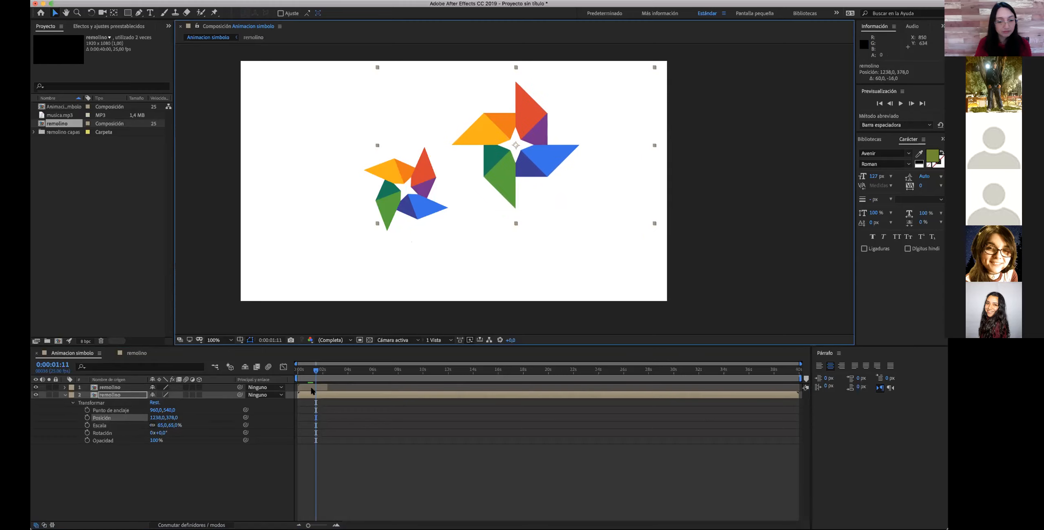
# - Trim the second remolino layer to run from 0:00:01:05 to 0:00:03:13 and preview the composition from the start
pyautogui.click(298, 394)
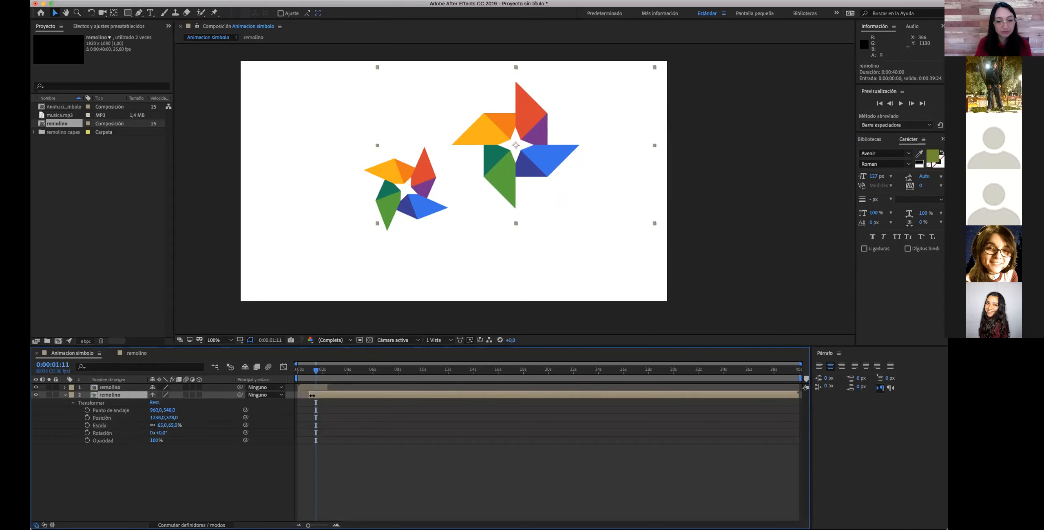
pyautogui.moveTo(313, 395); pyautogui.dragTo(284, 373)
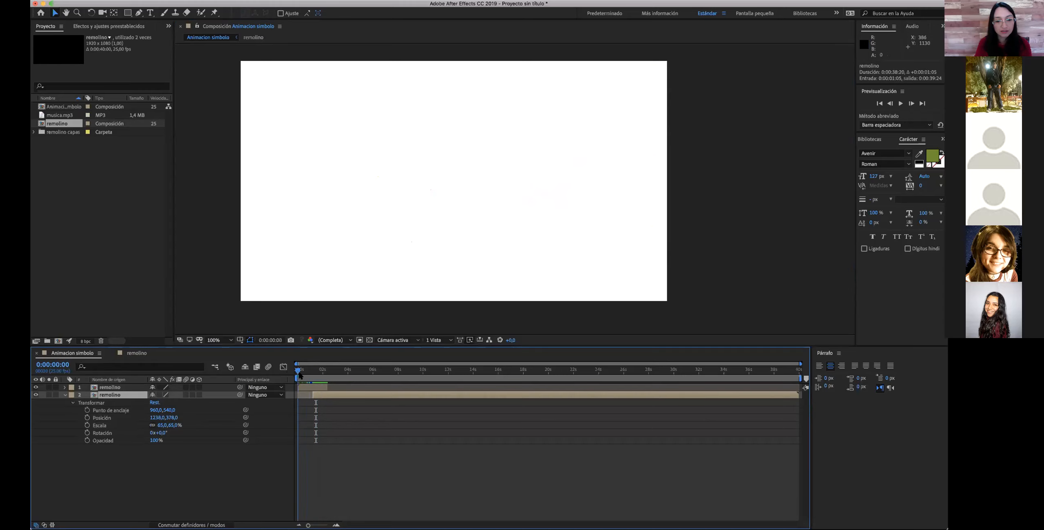
pyautogui.press('space')
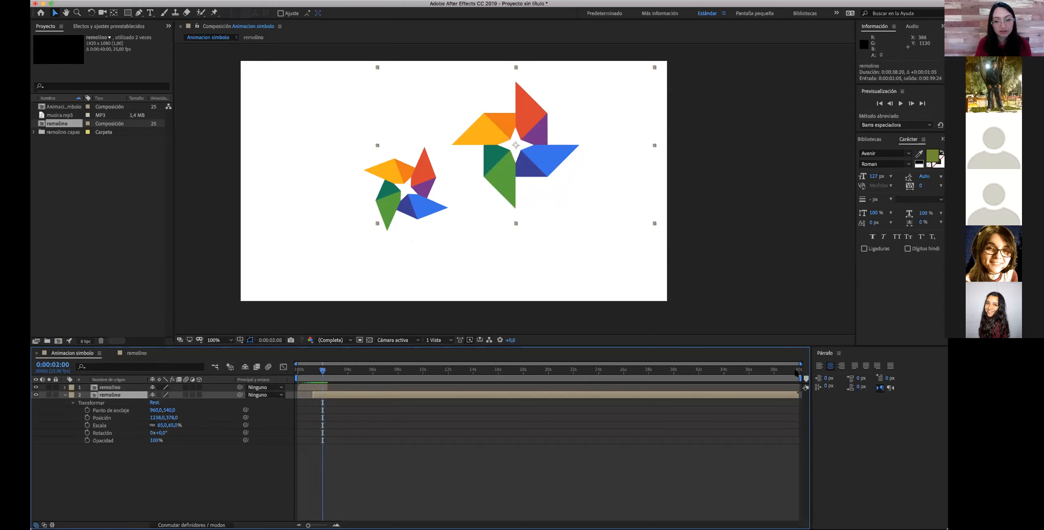
pyautogui.moveTo(798, 395); pyautogui.dragTo(341, 395)
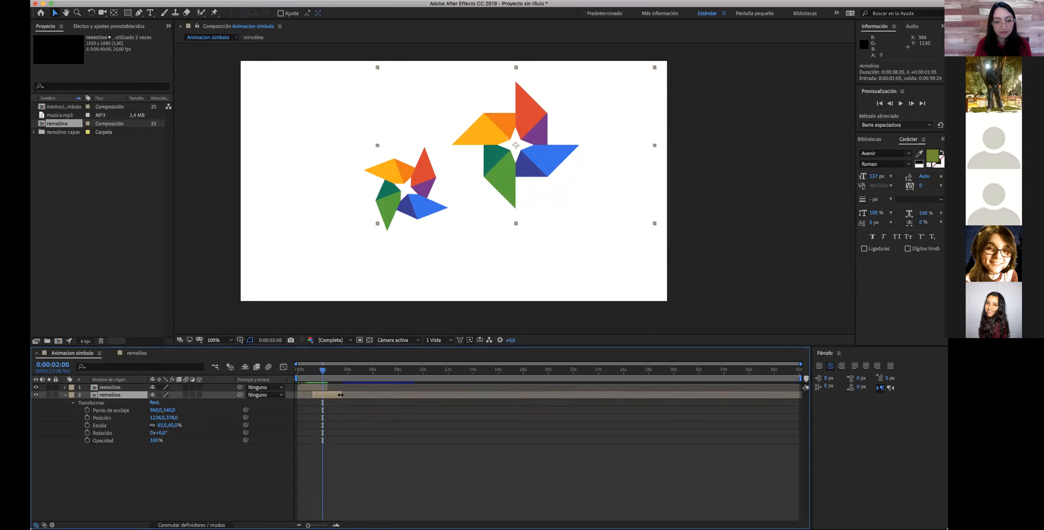
pyautogui.click(236, 460)
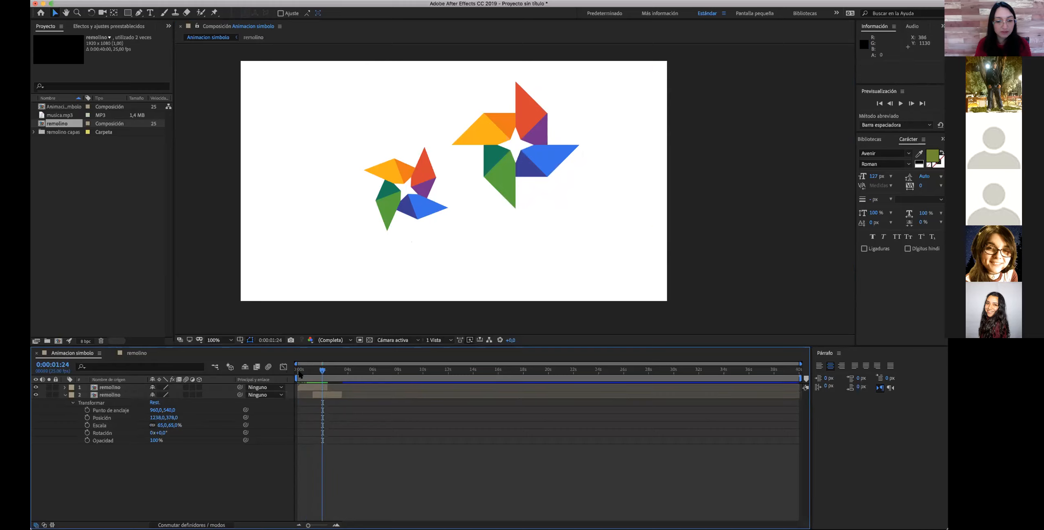
pyautogui.click(299, 371)
pyautogui.press('space')
pyautogui.press('space')
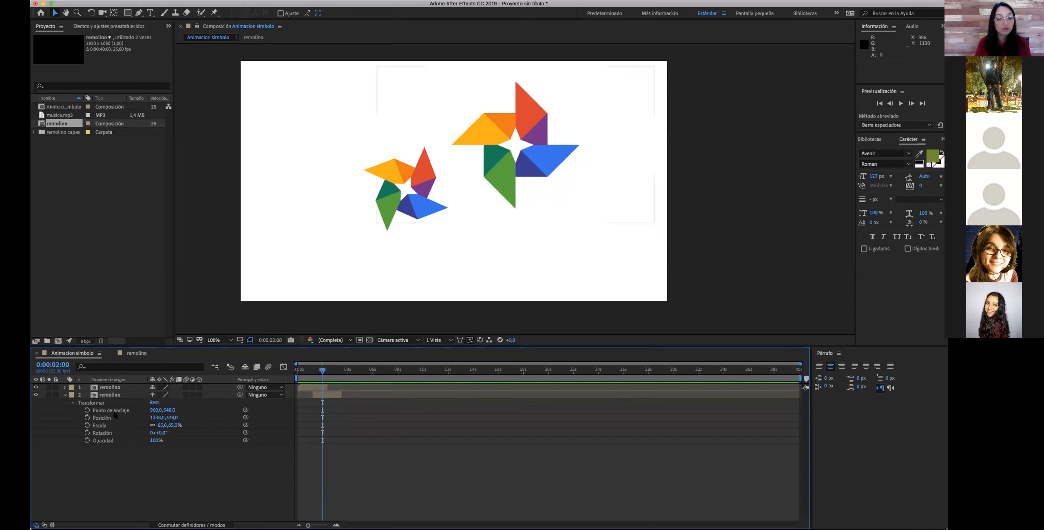
# - Collapse the second remolino layer's properties and delete that layer
pyautogui.click(65, 395)
pyautogui.click(117, 395)
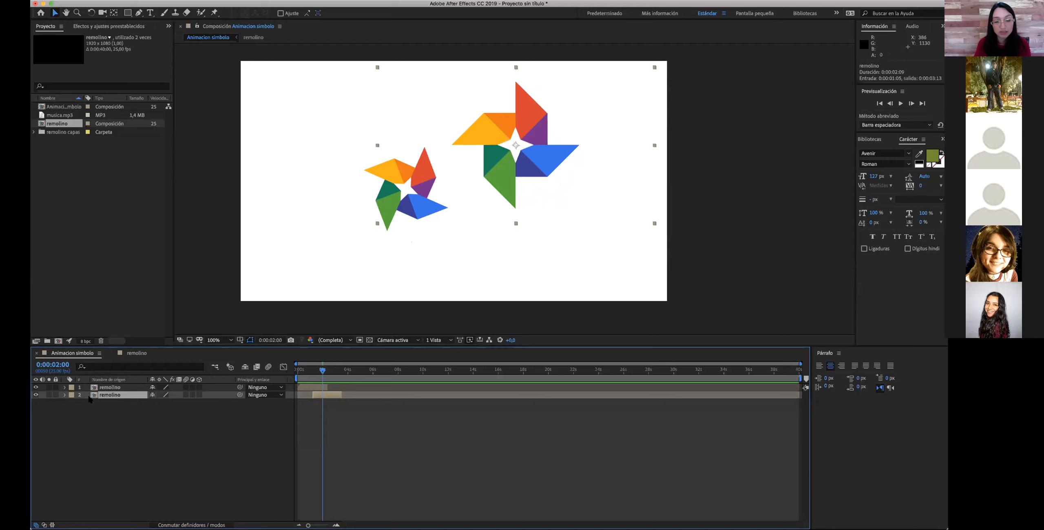
pyautogui.moveTo(311, 373); pyautogui.dragTo(302, 371)
pyautogui.press('Delete')
# - Duplicate the remaining remolino layer, shift the lower copy to start at 0:00:01:12, and preview the two from the start
pyautogui.click(108, 388)
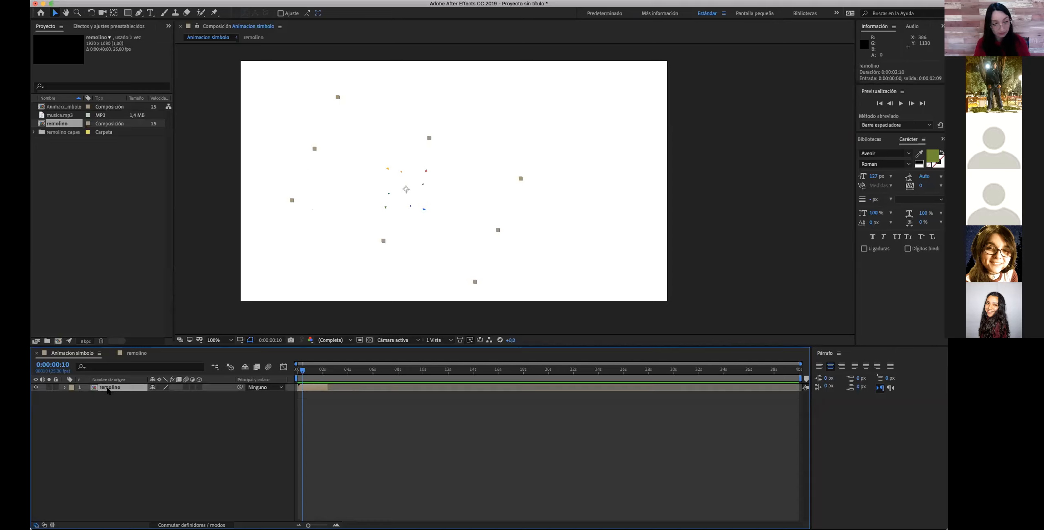
pyautogui.press('super+d')
pyautogui.click(122, 403)
pyautogui.moveTo(306, 372); pyautogui.dragTo(323, 395)
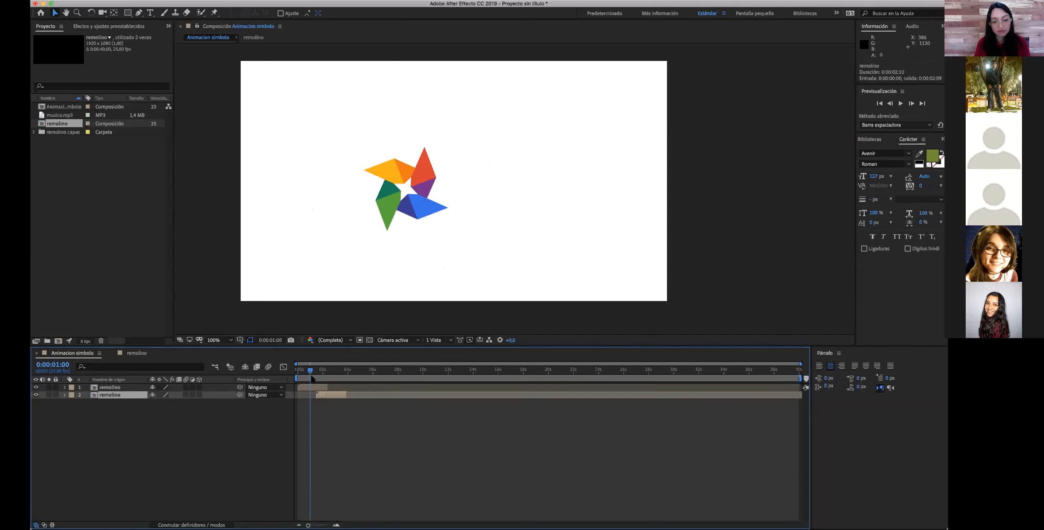
pyautogui.press('space')
pyautogui.click(298, 370)
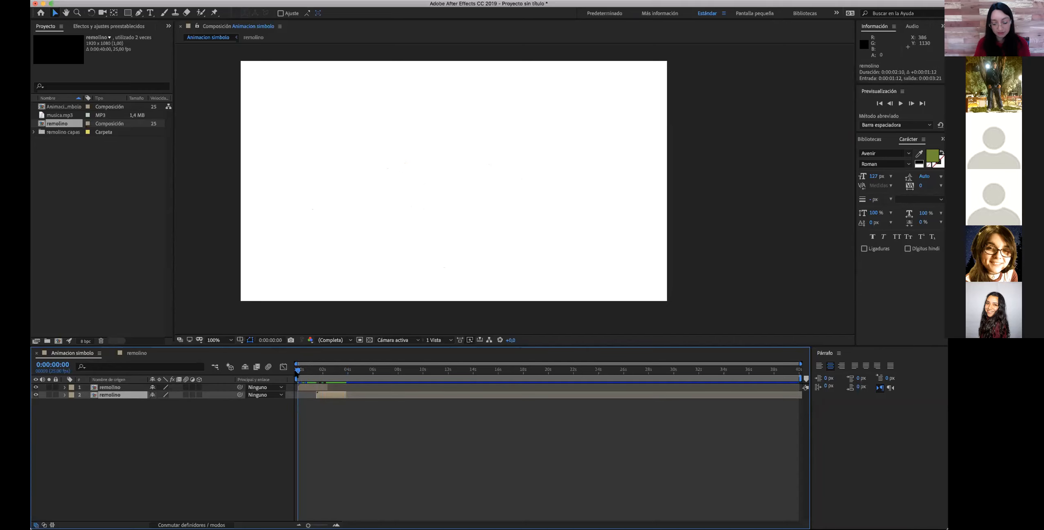
pyautogui.press('space')
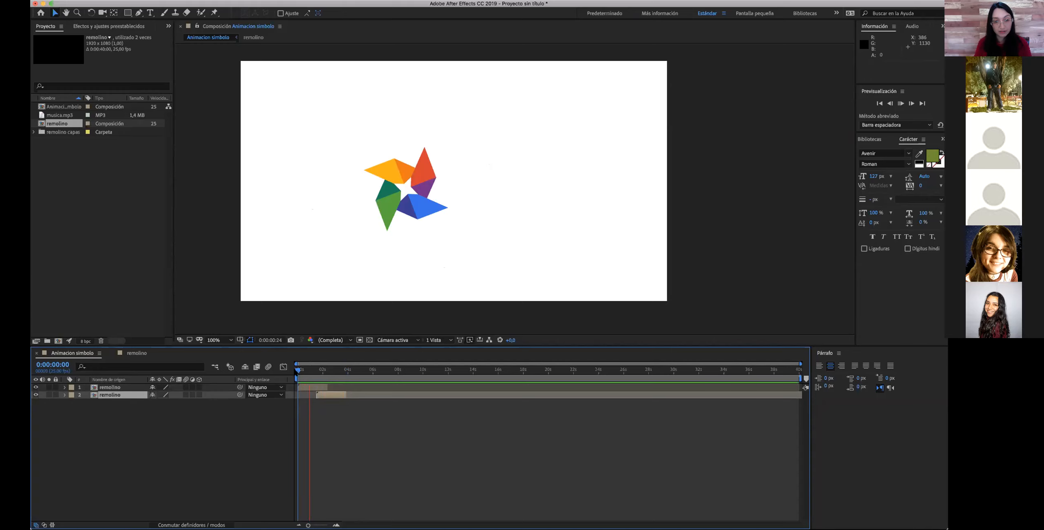
pyautogui.press('space')
# - Delete the duplicated layer and add the remolino composition again as a new layer below the first
pyautogui.click(326, 396)
pyautogui.press('Delete')
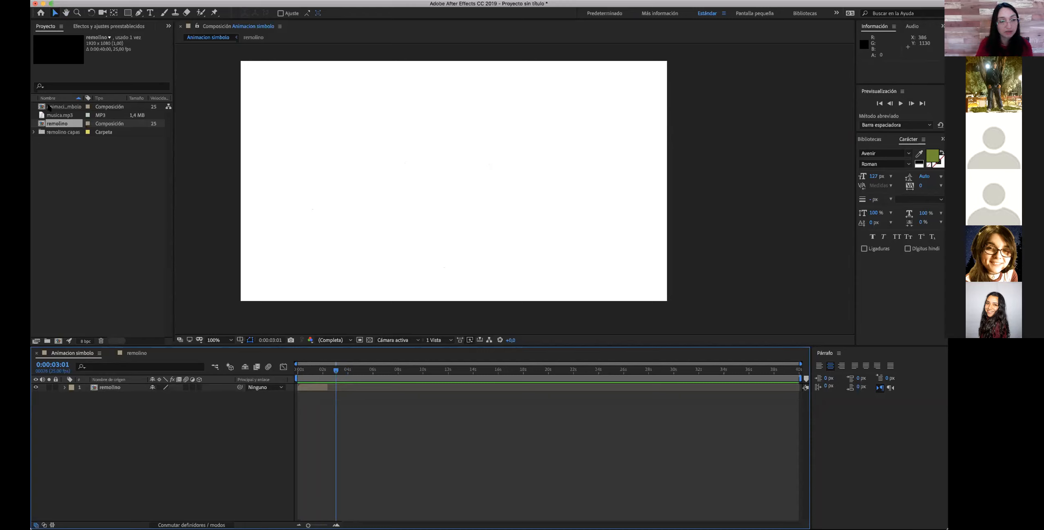
pyautogui.moveTo(60, 124); pyautogui.dragTo(115, 395)
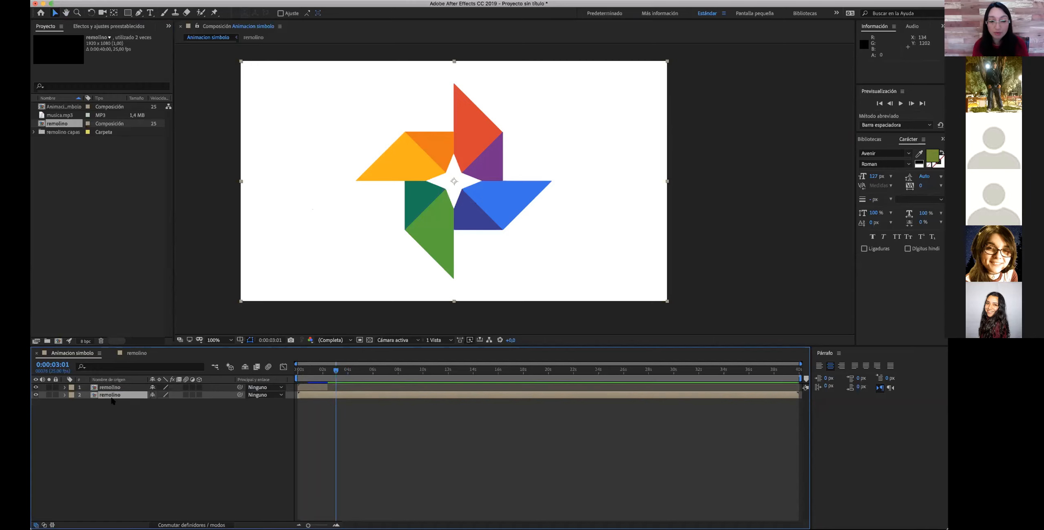
pyautogui.click(106, 388)
pyautogui.click(106, 395)
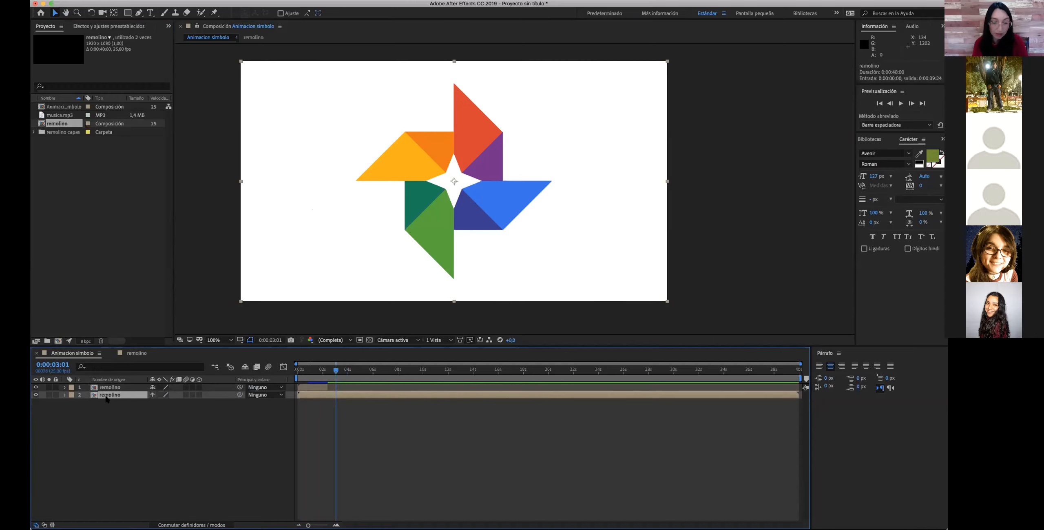
# - Open the remolino composition, move the playhead to 0:00:01:04, and expand the transform properties of petal layers 1 and 2
pyautogui.doubleClick(106, 395)
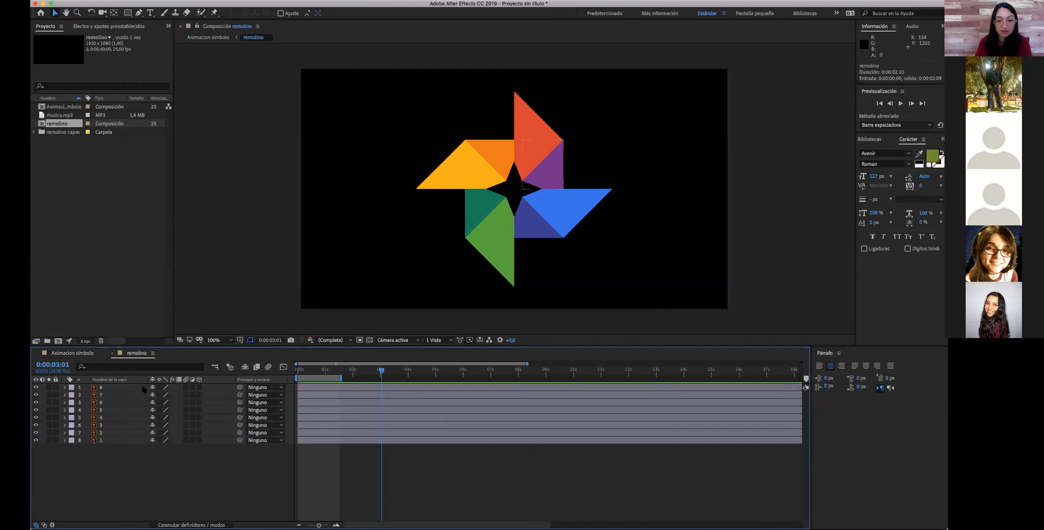
pyautogui.moveTo(380, 372); pyautogui.dragTo(330, 383)
pyautogui.press('space')
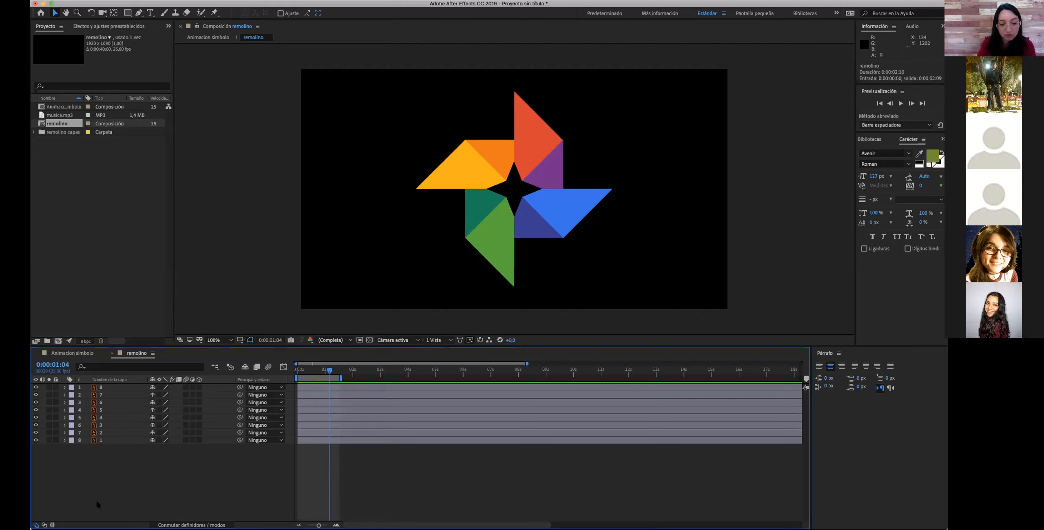
pyautogui.click(65, 440)
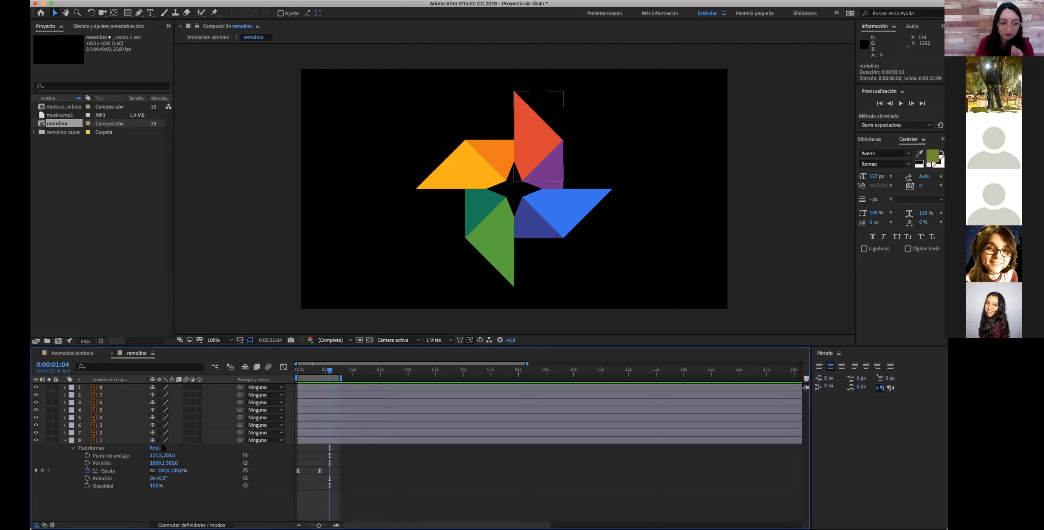
pyautogui.click(64, 432)
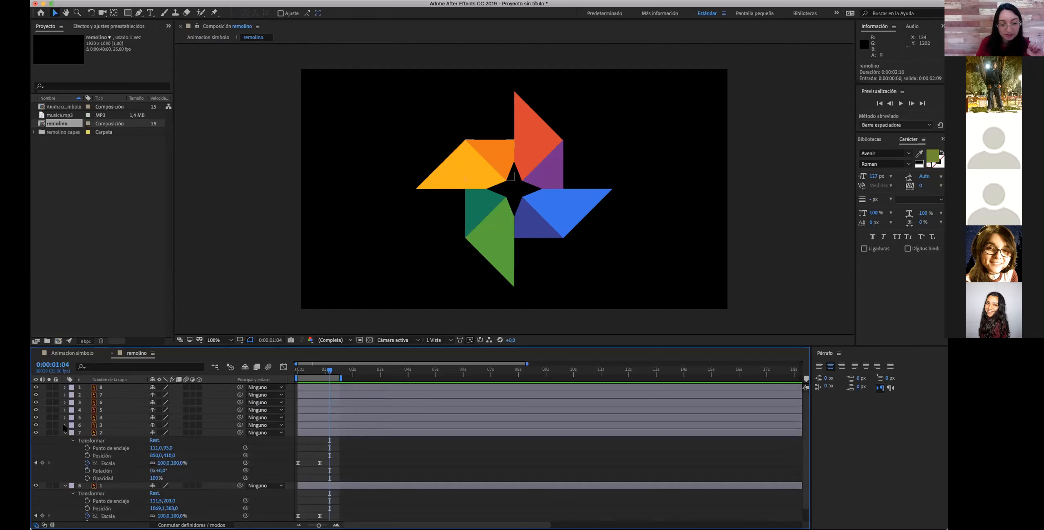
# - Delay both Scale keyframes of petal layer 2 so the second falls at 0:00:01:09, and collapse both layers' properties
pyautogui.click(102, 463)
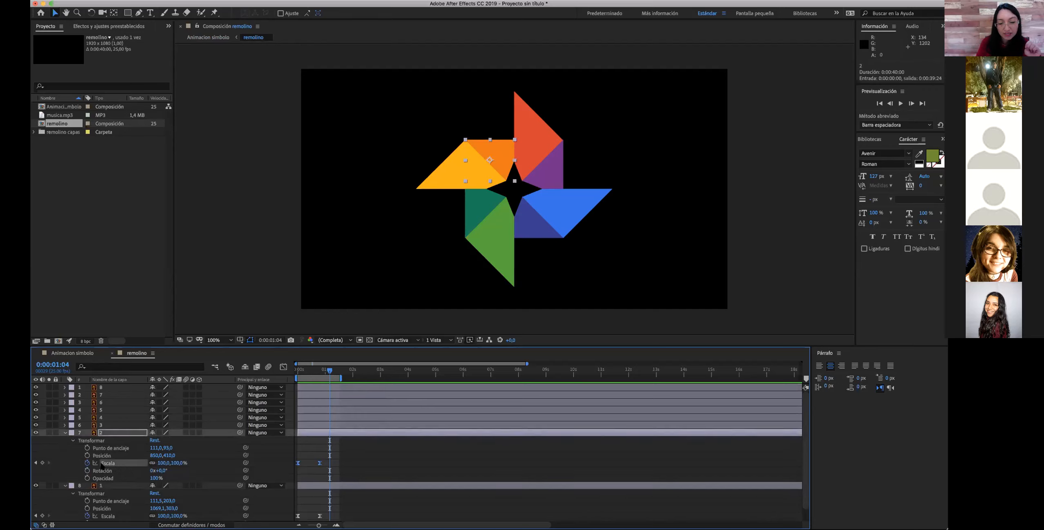
pyautogui.click(298, 463)
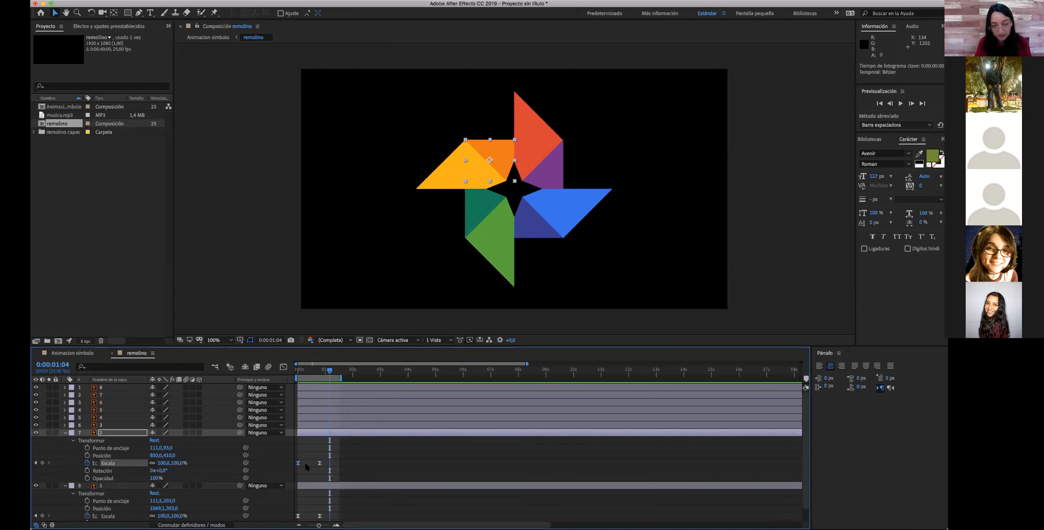
pyautogui.moveTo(319, 462); pyautogui.dragTo(335, 463)
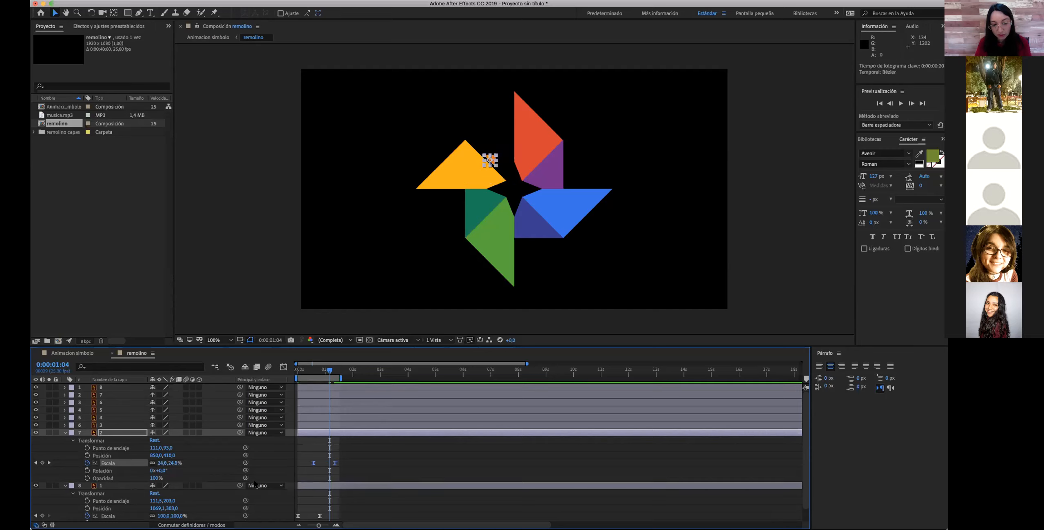
pyautogui.click(65, 432)
pyautogui.click(65, 440)
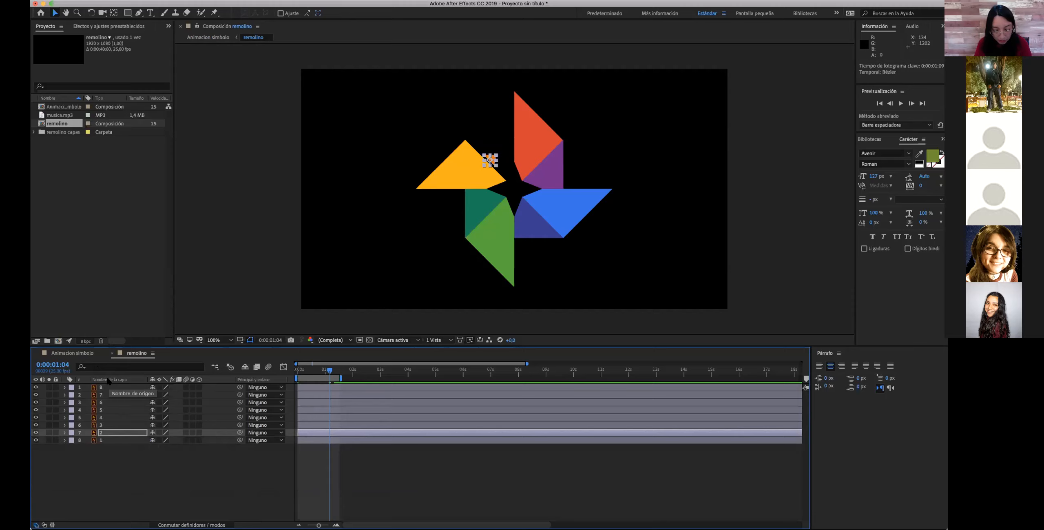
# - Return the playhead to 0:00:00:00 and reveal only the Scale property of all eight petal layers
pyautogui.press('s')
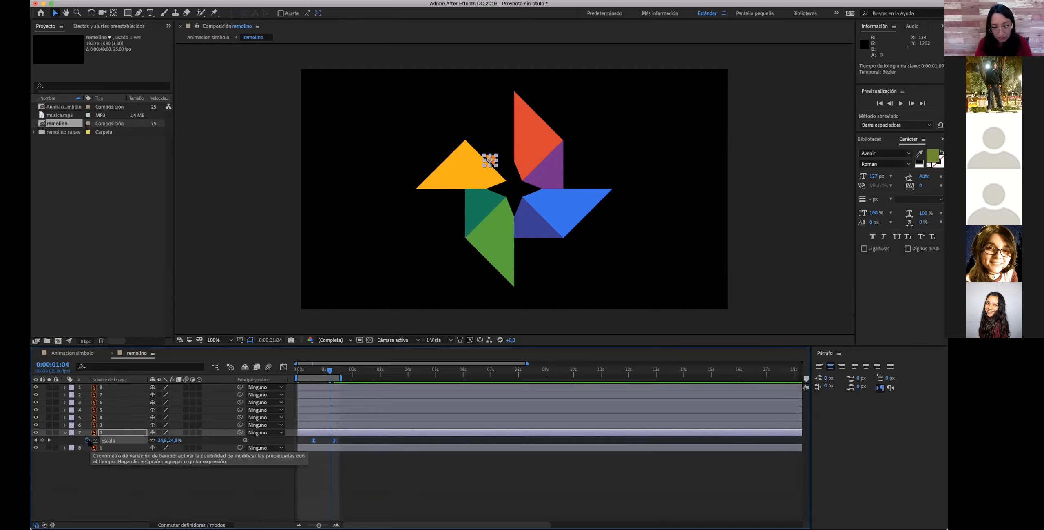
pyautogui.press('Home')
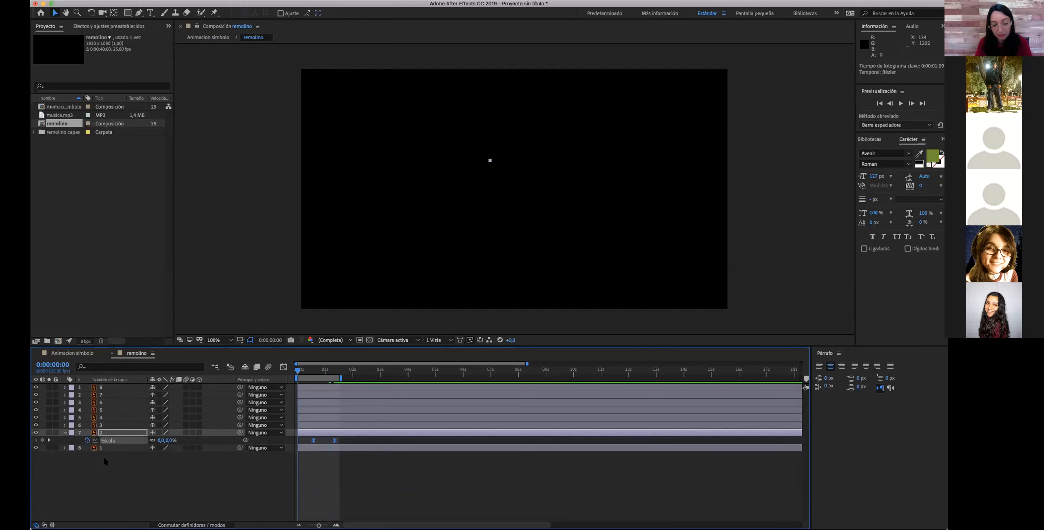
pyautogui.click(104, 459)
pyautogui.moveTo(107, 438); pyautogui.dragTo(132, 361)
pyautogui.click(113, 380)
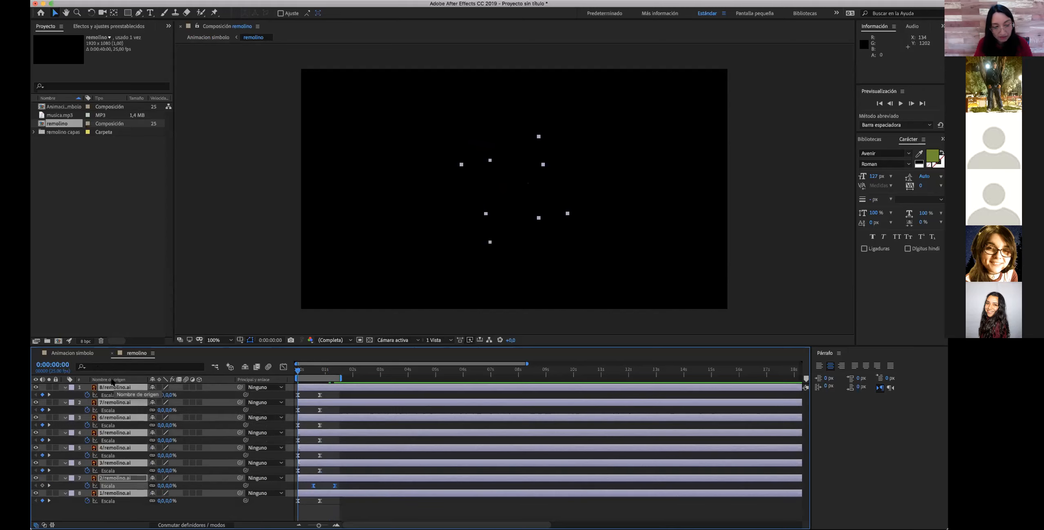
pyautogui.hotkey('ctrl', 'v')
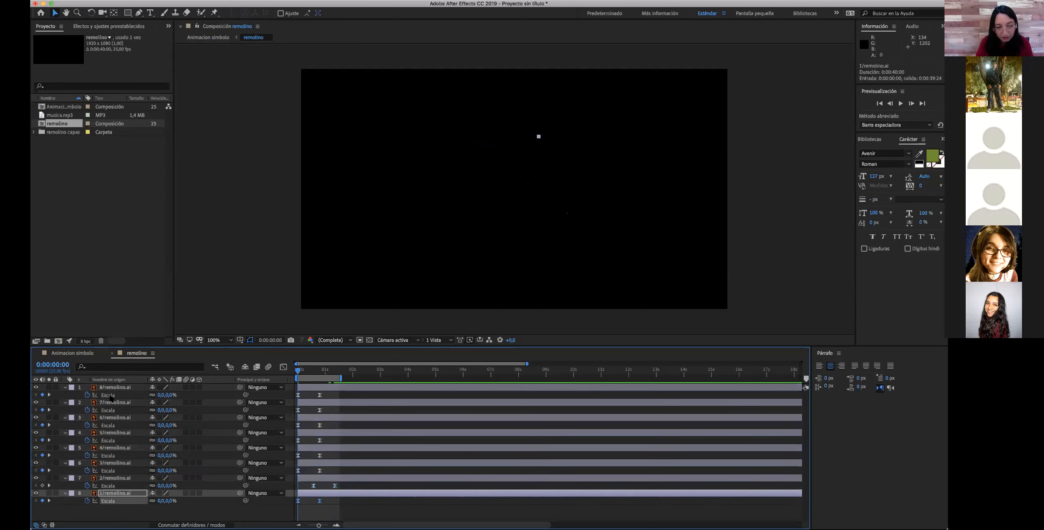
pyautogui.click(108, 394)
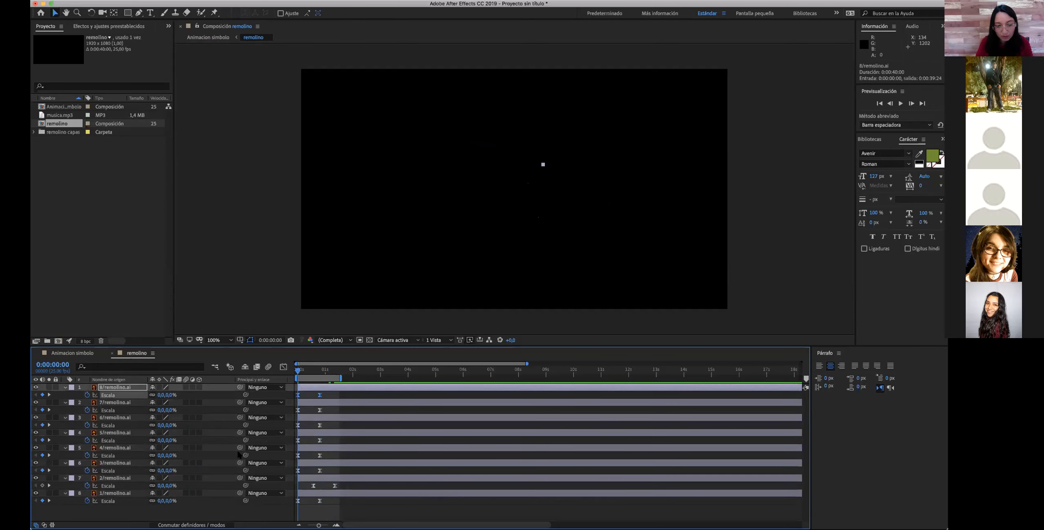
pyautogui.click(123, 506)
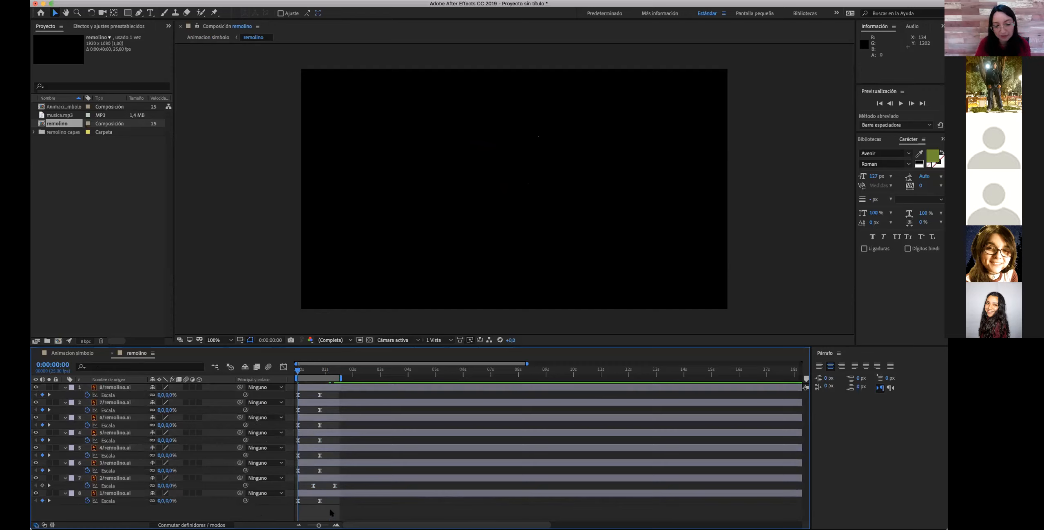
# - Shift the Scale keyframe pairs of petals 3, 4 and 5 so each begins about half a second after the previous petal
pyautogui.click(298, 471)
pyautogui.click(358, 498)
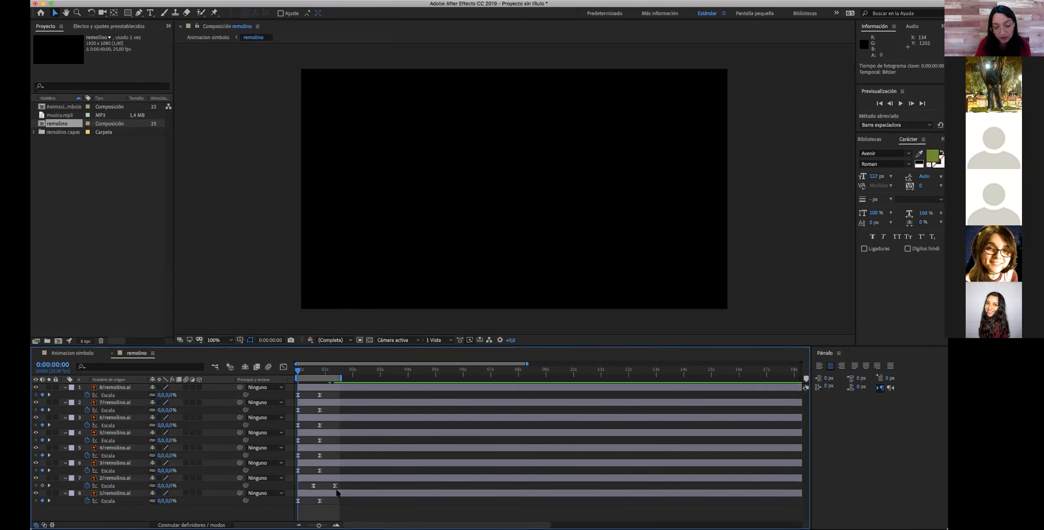
pyautogui.click(298, 471)
pyautogui.keyDown('shift'); pyautogui.click(320, 470); pyautogui.keyUp('shift')
pyautogui.moveTo(320, 472); pyautogui.dragTo(374, 442)
pyautogui.click(298, 454)
pyautogui.keyDown('shift'); pyautogui.click(320, 455); pyautogui.keyUp('shift')
pyautogui.click(298, 440)
# - Continue the staggering with the Scale keyframe pairs of petals 6, 7 and 8, ending petal 8 at 0:00:04:02
pyautogui.click(298, 425)
pyautogui.keyDown('shift'); pyautogui.click(320, 425); pyautogui.keyUp('shift')
pyautogui.moveTo(320, 425); pyautogui.dragTo(385, 428)
pyautogui.click(298, 409)
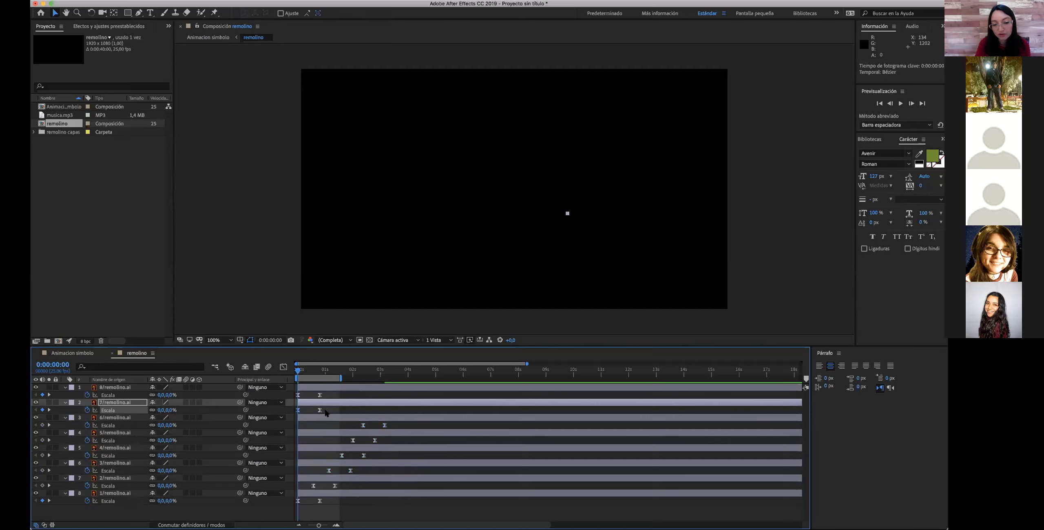
pyautogui.keyDown('shift'); pyautogui.click(320, 410); pyautogui.keyUp('shift')
pyautogui.moveTo(320, 409); pyautogui.dragTo(397, 413)
pyautogui.click(299, 394)
pyautogui.keyDown('shift'); pyautogui.click(319, 395); pyautogui.keyUp('shift')
pyautogui.moveTo(320, 395); pyautogui.dragTo(410, 399)
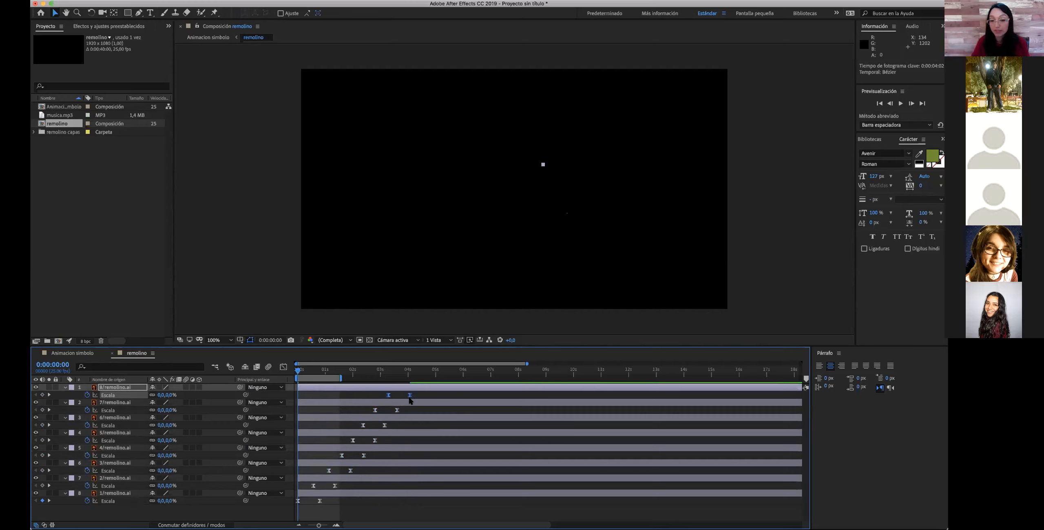
# - Extend the work area to petal 8's last Scale keyframe and preview the full staggered growth
pyautogui.press('space')
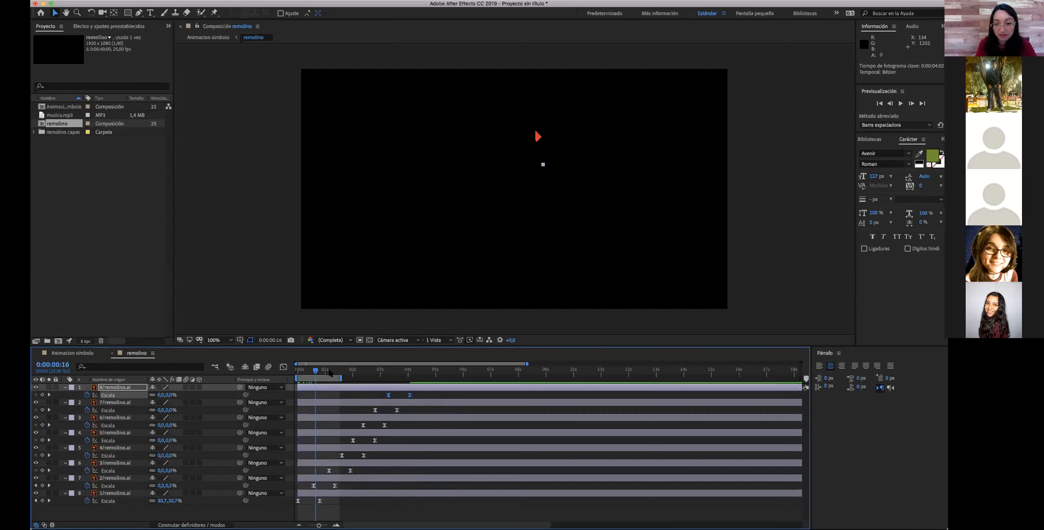
pyautogui.moveTo(332, 380); pyautogui.dragTo(279, 385)
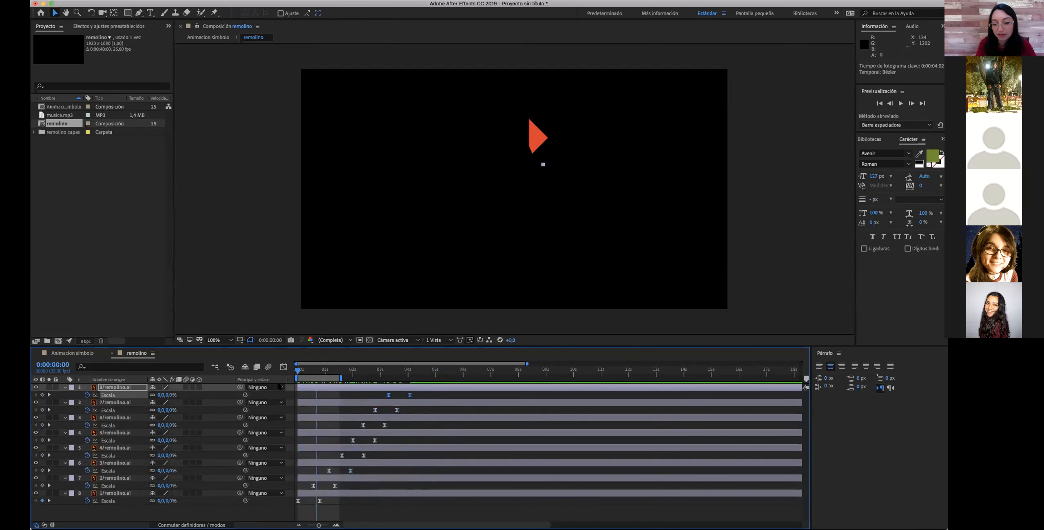
pyautogui.moveTo(351, 376); pyautogui.dragTo(413, 376)
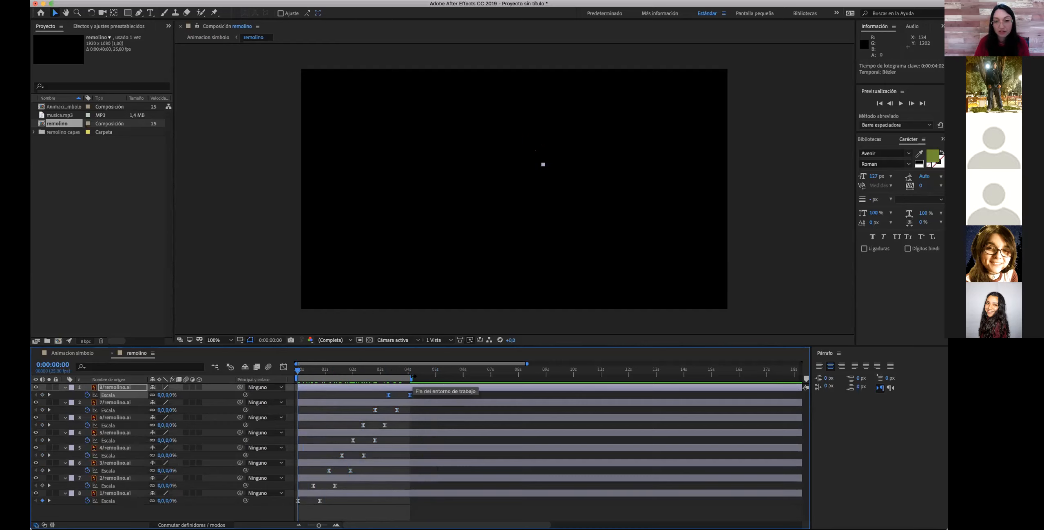
pyautogui.press('space')
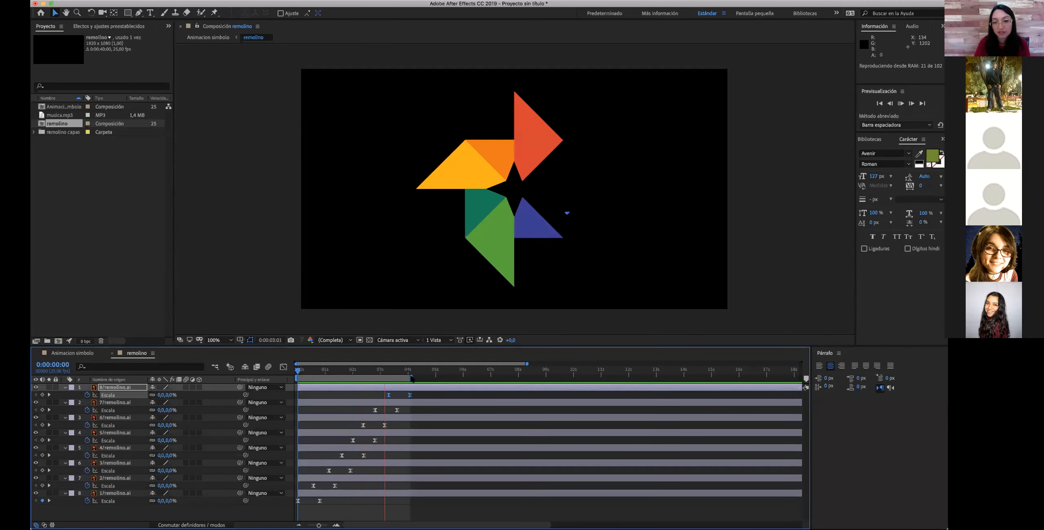
pyautogui.press('space')
pyautogui.click(399, 398)
pyautogui.click(389, 395)
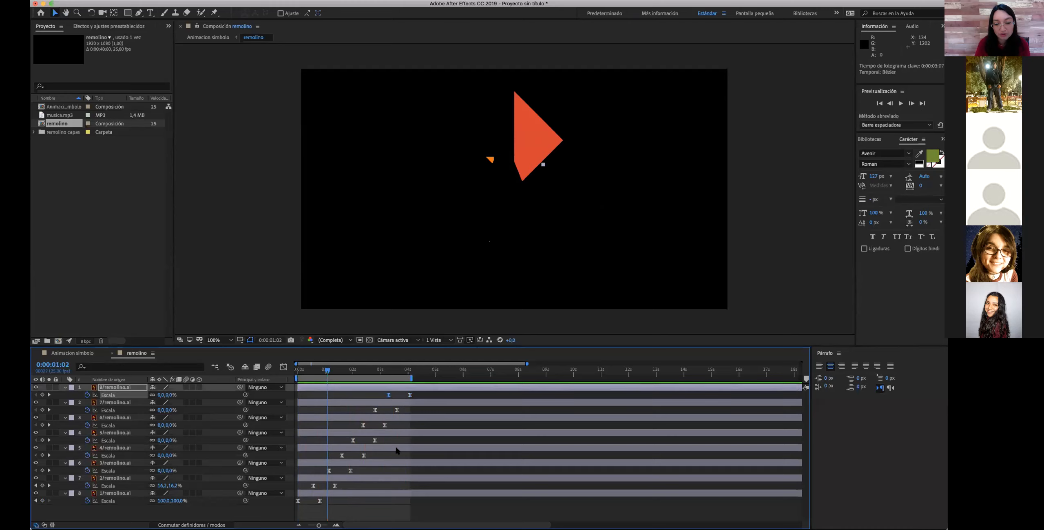
# - Undo the work area extension and the Scale keyframe shifts of petals 8 back through 3
pyautogui.press('super+z')
pyautogui.press('super+z')
pyautogui.press('super+z')
pyautogui.press('super+z')
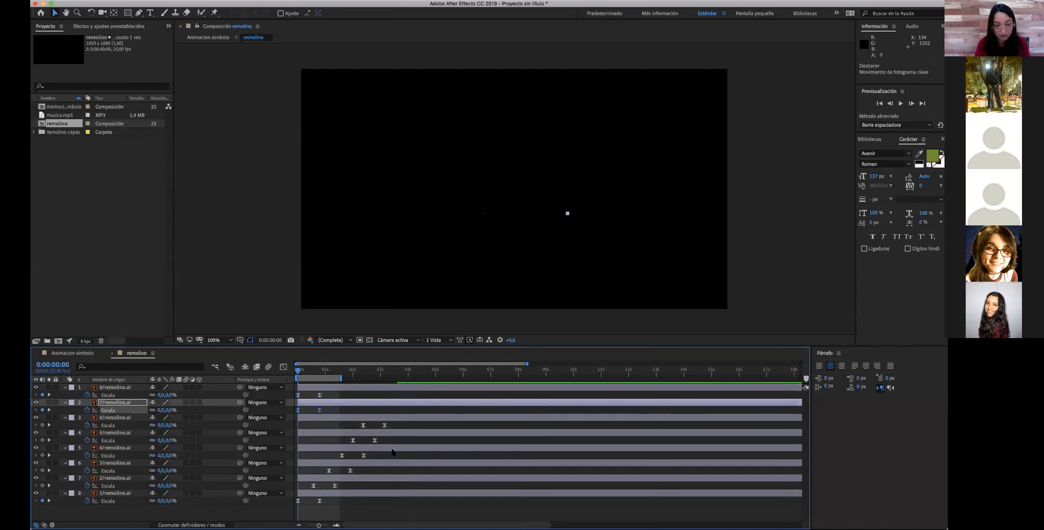
pyautogui.press('super+z')
pyautogui.press('super+z')
pyautogui.press('super+z')
pyautogui.press('super+z')
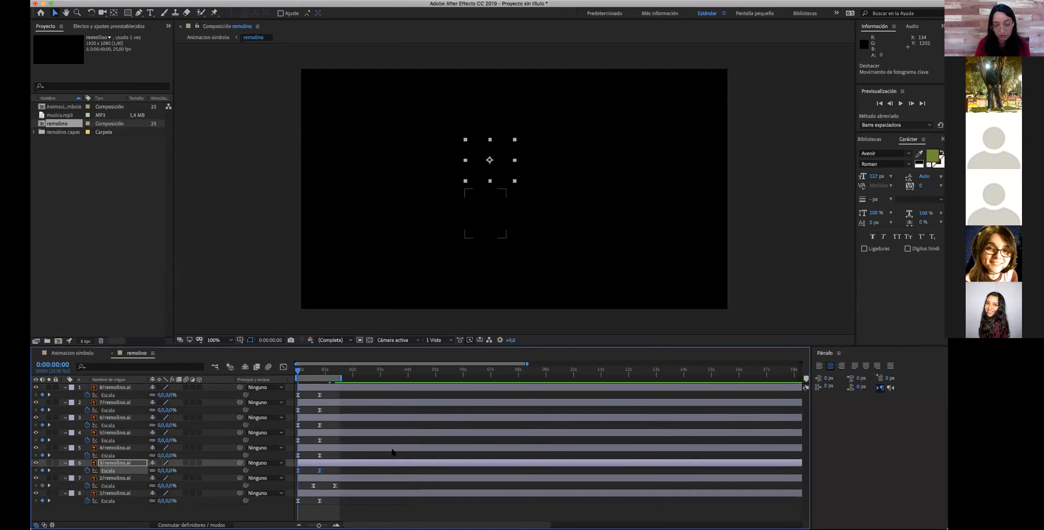
# - Select the second Scale keyframe of all eight petals and move them together earlier to 0:00:00:13
pyautogui.click(320, 500)
pyautogui.keyDown('shift'); pyautogui.click(320, 485); pyautogui.keyUp('shift')
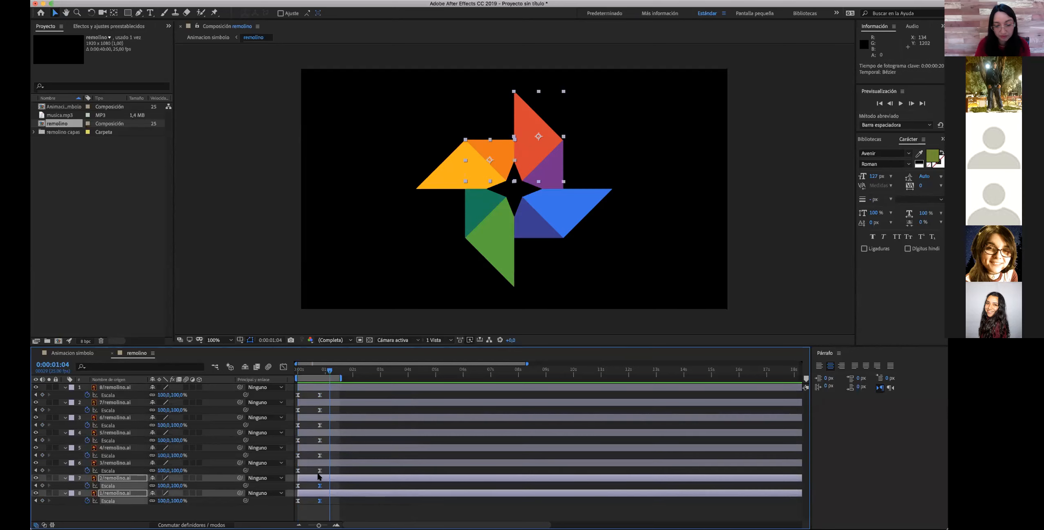
pyautogui.keyDown('shift'); pyautogui.click(320, 470); pyautogui.keyUp('shift')
pyautogui.keyDown('shift'); pyautogui.click(320, 455); pyautogui.keyUp('shift')
pyautogui.keyDown('shift'); pyautogui.click(320, 440); pyautogui.keyUp('shift')
pyautogui.keyDown('shift'); pyautogui.click(320, 424); pyautogui.keyUp('shift')
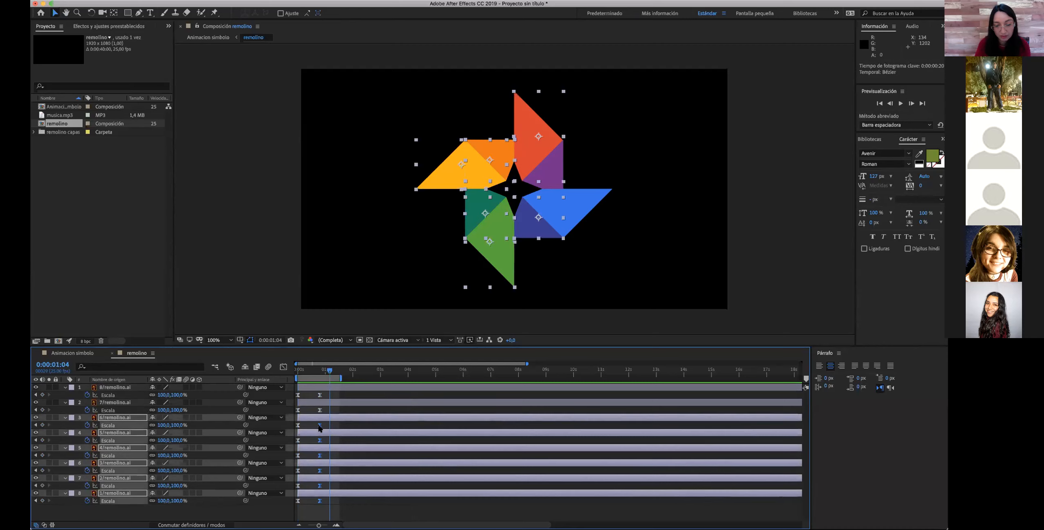
pyautogui.keyDown('shift'); pyautogui.click(320, 409); pyautogui.keyUp('shift')
pyautogui.keyDown('shift'); pyautogui.click(319, 394); pyautogui.keyUp('shift')
pyautogui.rightClick(318, 396)
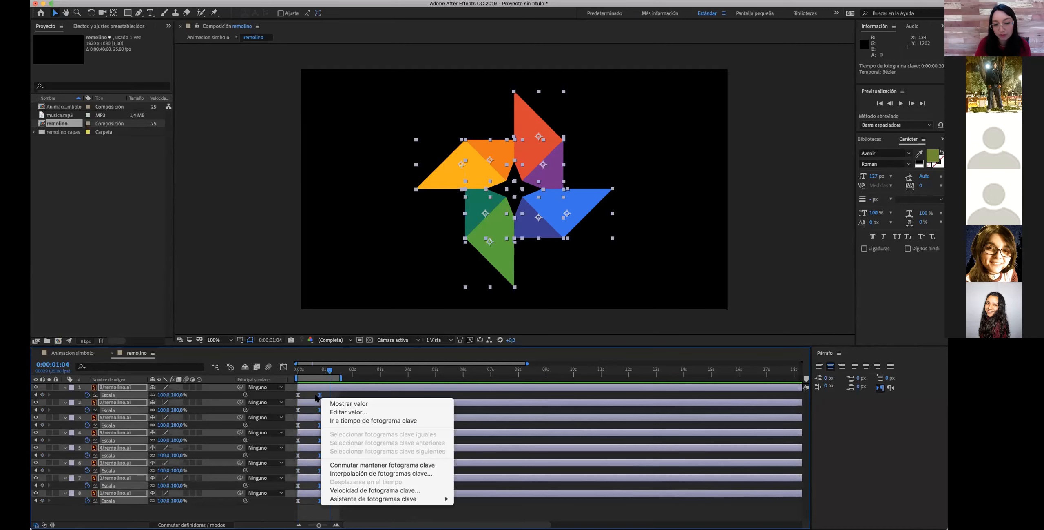
pyautogui.click(317, 394)
pyautogui.rightClick(317, 395)
pyautogui.click(315, 396)
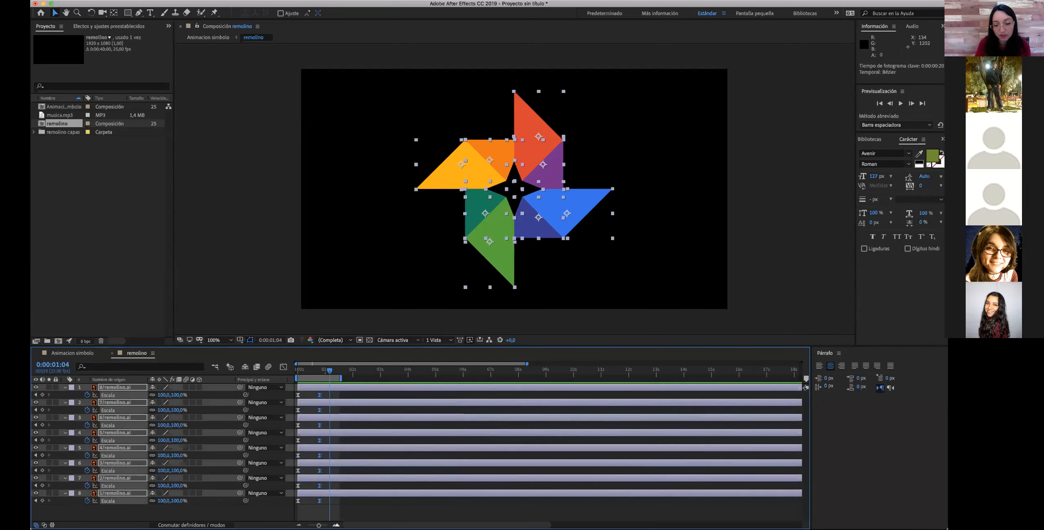
pyautogui.moveTo(318, 501); pyautogui.dragTo(311, 501)
# - Delay petal layer 2's Scale keyframe pair so it runs from 0:00:00:06 to 0:00:00:19
pyautogui.click(312, 510)
pyautogui.click(312, 486)
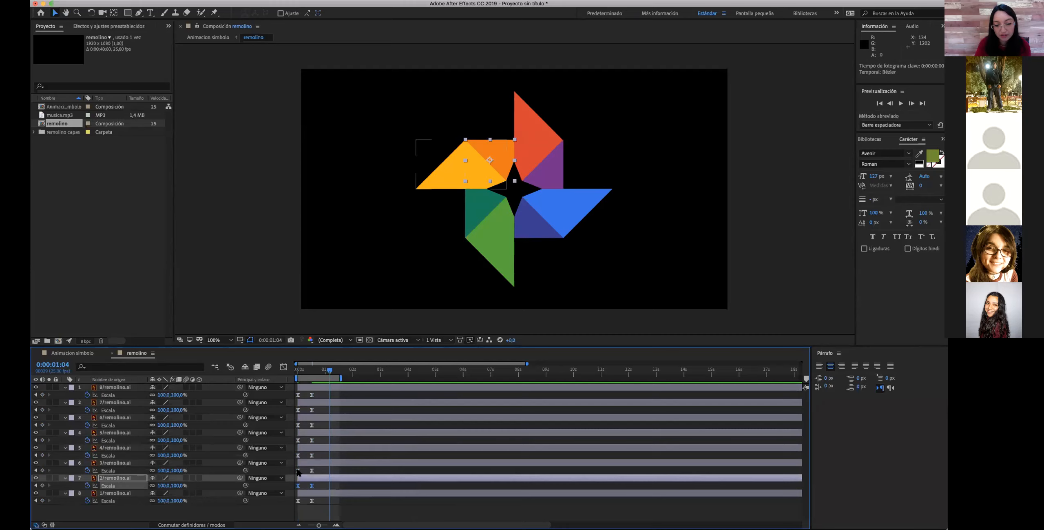
pyautogui.keyDown('shift'); pyautogui.click(298, 470); pyautogui.keyUp('shift')
pyautogui.click(318, 510)
pyautogui.click(312, 485)
pyautogui.moveTo(299, 486); pyautogui.dragTo(304, 486)
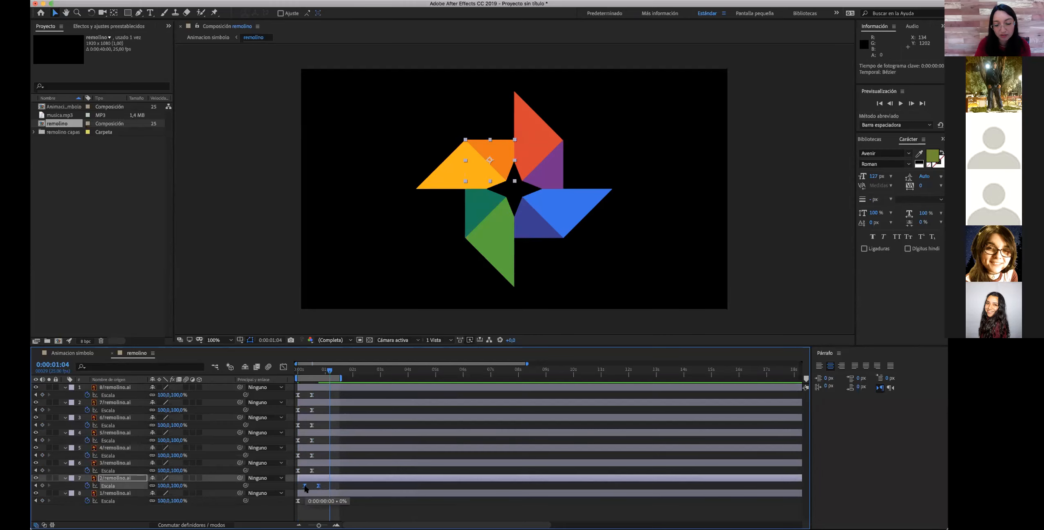
# - Shift the Scale keyframe pairs of petals 3 through 8 so each begins a few frames after the previous petal
pyautogui.click(312, 470)
pyautogui.moveTo(298, 470); pyautogui.dragTo(344, 425)
pyautogui.click(299, 455)
pyautogui.click(298, 440)
pyautogui.click(298, 425)
pyautogui.click(298, 409)
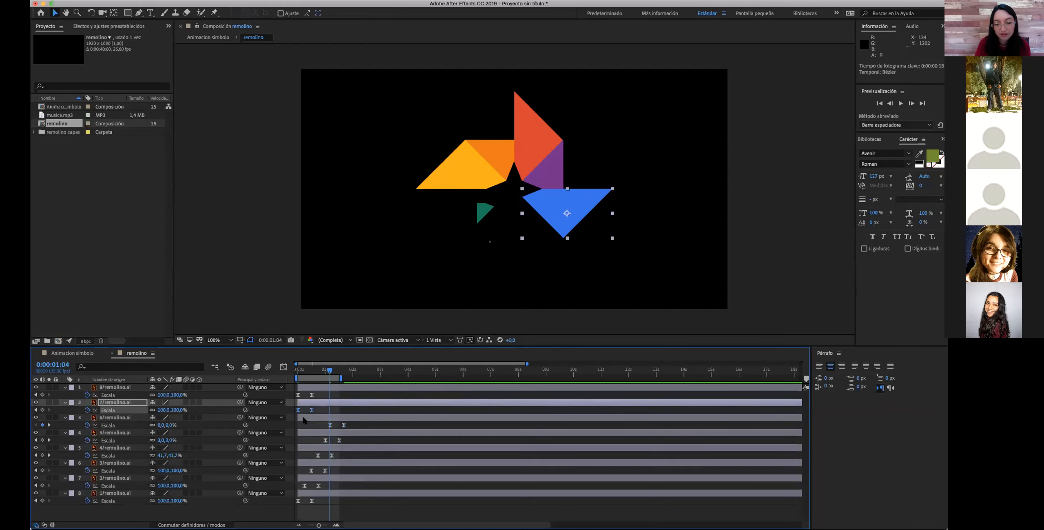
pyautogui.moveTo(345, 411); pyautogui.dragTo(351, 411)
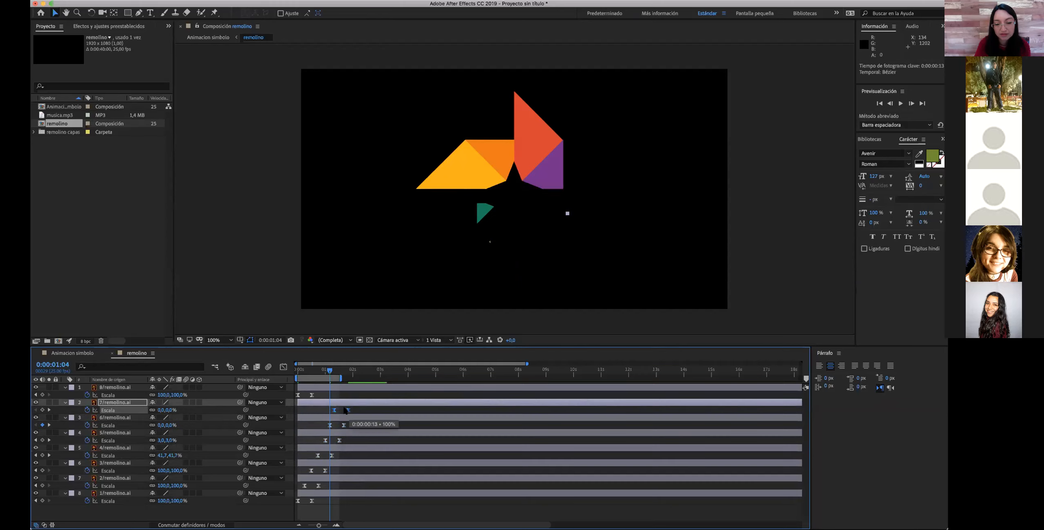
pyautogui.click(298, 395)
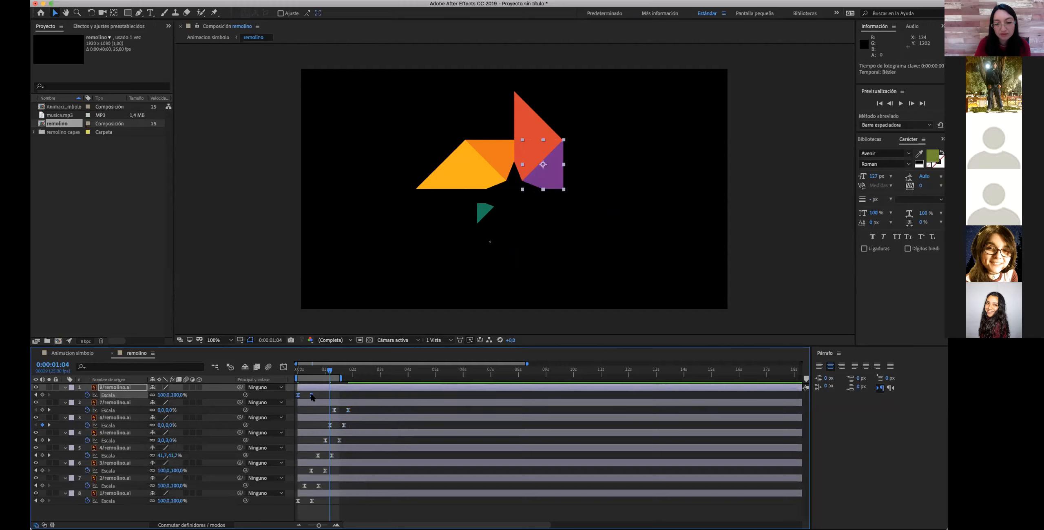
pyautogui.moveTo(324, 394)
pyautogui.mouseDown()
pyautogui.moveTo(355, 395)
pyautogui.moveTo(297, 370)
pyautogui.moveTo(356, 379)
pyautogui.mouseUp()
# - Preview the faster stagger with the work area extended slightly past petal 8's last keyframe, and return the playhead to 0:00:00:00
pyautogui.press('space')
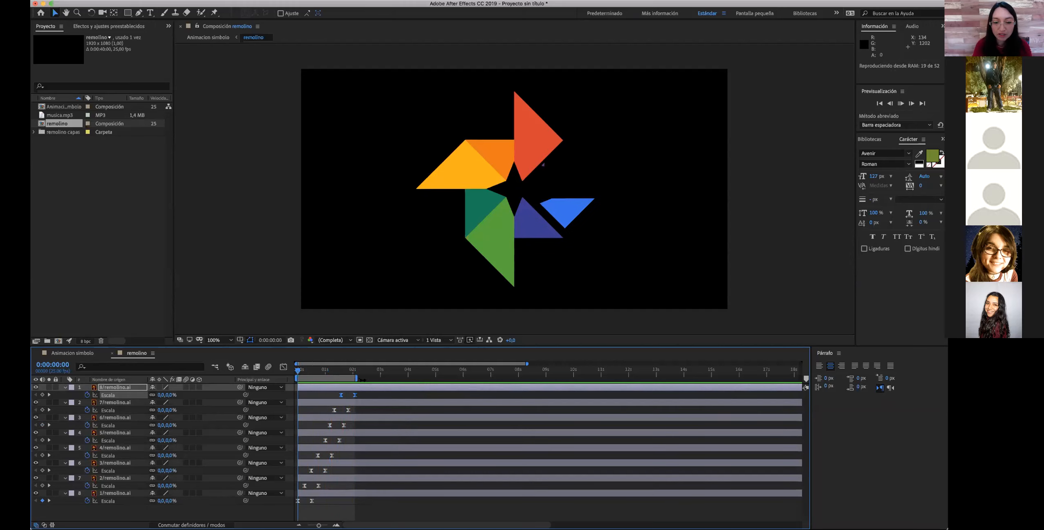
pyautogui.press('space')
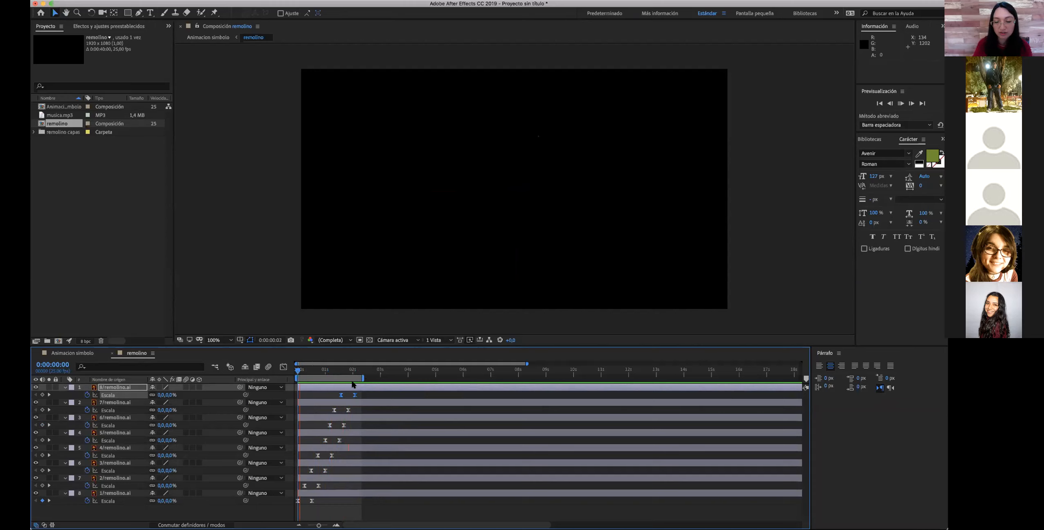
pyautogui.press('space')
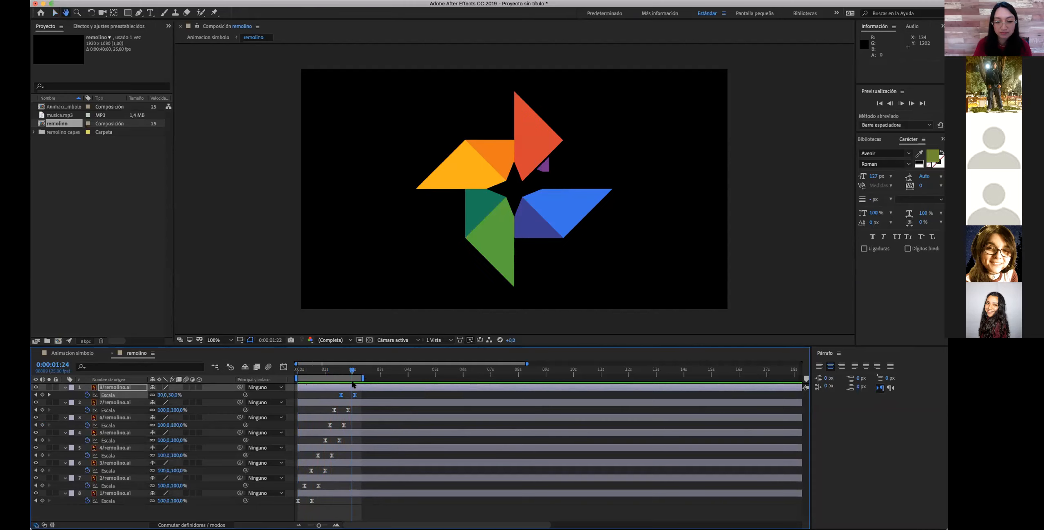
pyautogui.moveTo(352, 372); pyautogui.dragTo(299, 373)
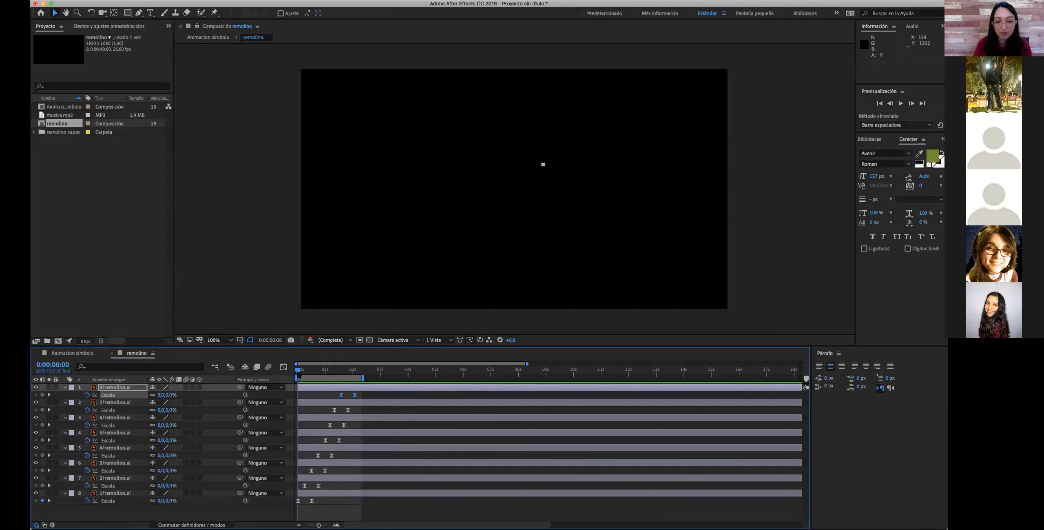
# - Lengthen both easing handles of petal 1's Scale curve in the graph editor to form a steep S-curve, and preview the animation
pyautogui.click(299, 501)
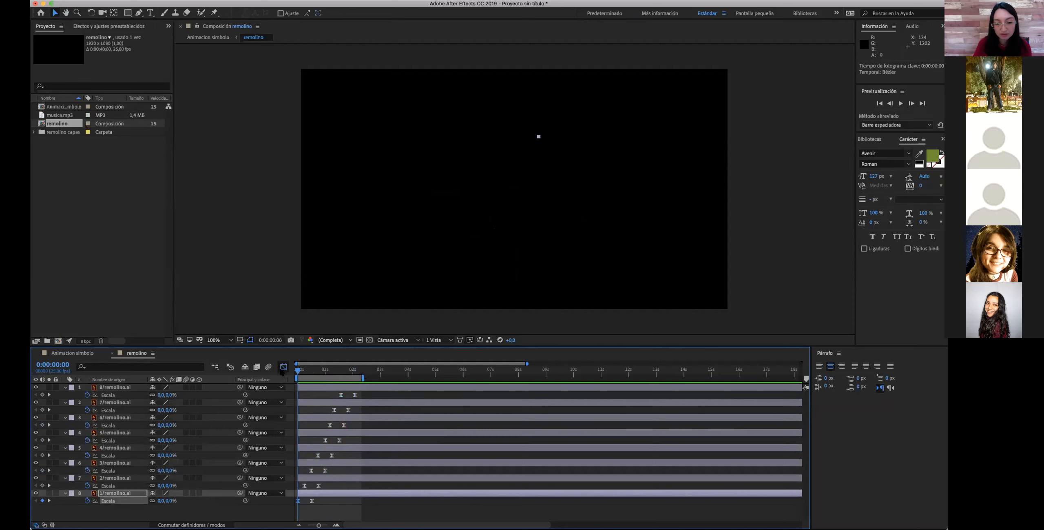
pyautogui.click(283, 366)
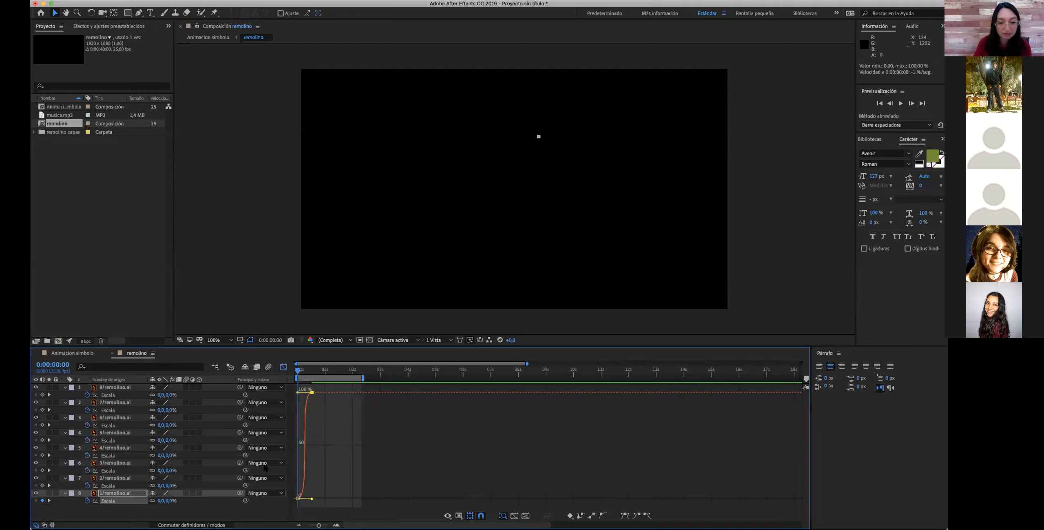
pyautogui.click(114, 501)
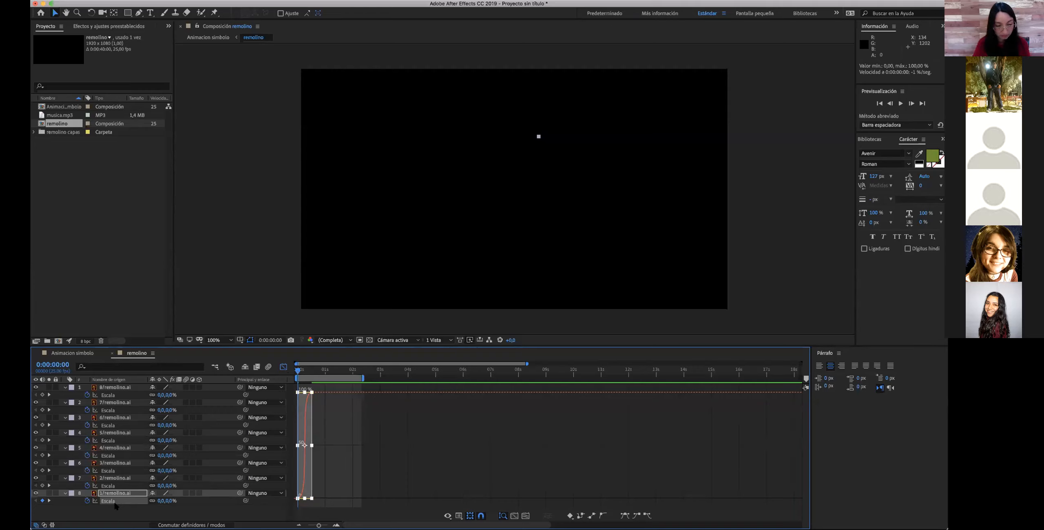
pyautogui.click(122, 518)
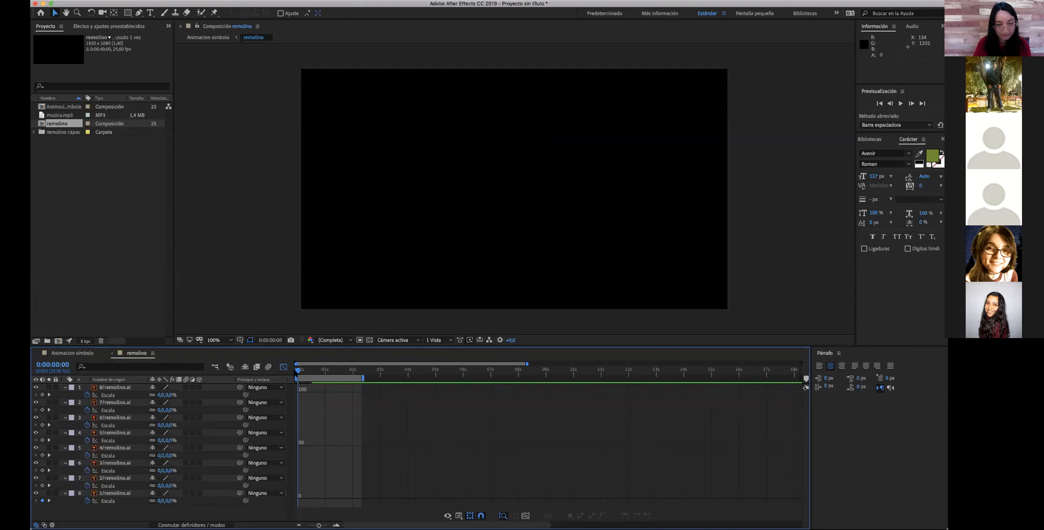
pyautogui.click(284, 367)
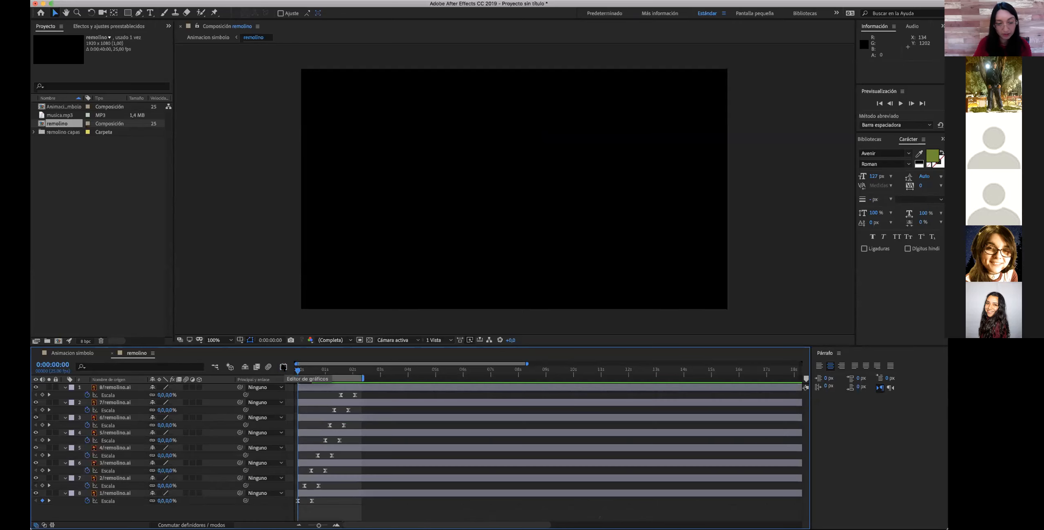
pyautogui.press('space')
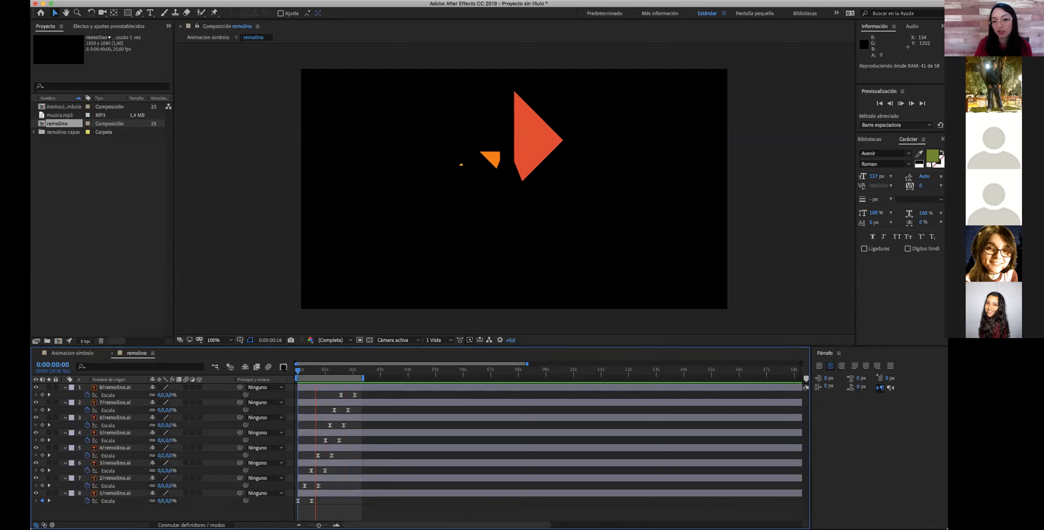
# - Reshape petal 2's Scale curve in the graph editor into a steep S-curve by stretching both keyframes' easing handles horizontally
pyautogui.click(305, 485)
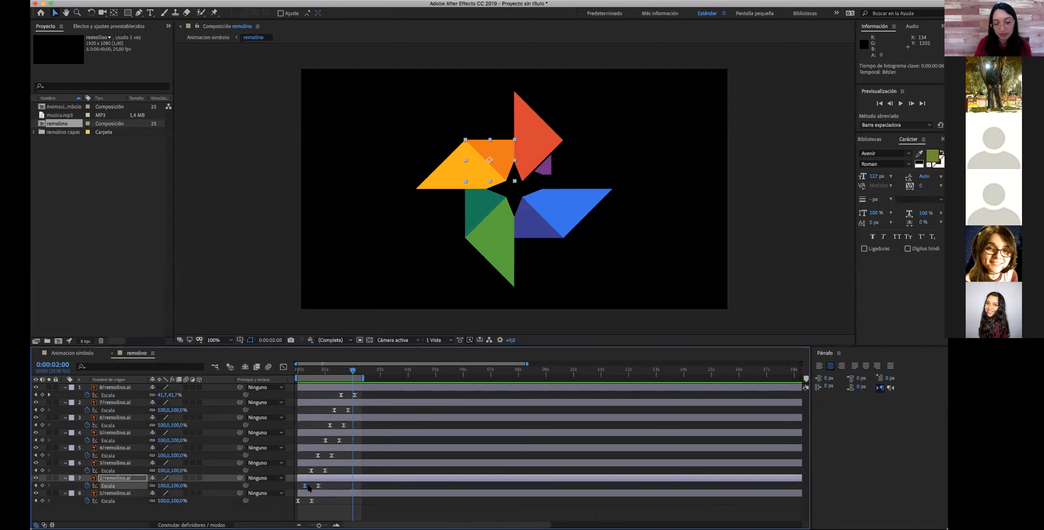
pyautogui.click(283, 366)
pyautogui.moveTo(318, 412); pyautogui.dragTo(290, 393)
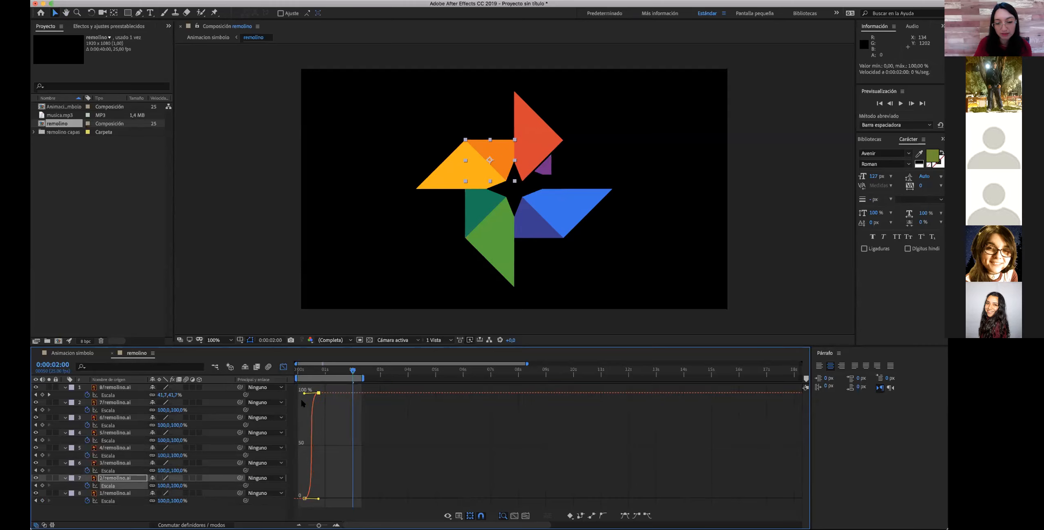
pyautogui.moveTo(300, 395); pyautogui.dragTo(291, 392)
pyautogui.click(326, 501)
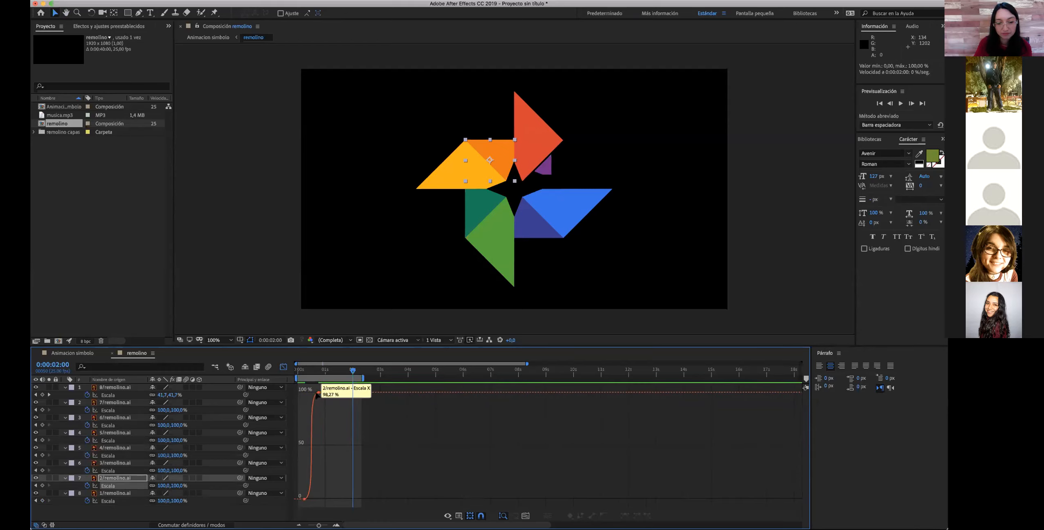
pyautogui.click(315, 393)
pyautogui.click(339, 404)
pyautogui.click(319, 393)
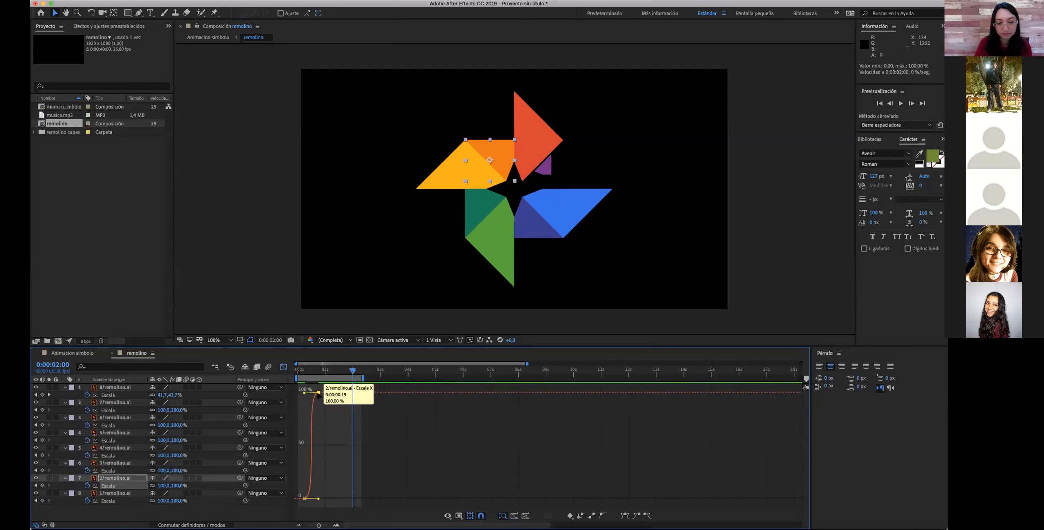
pyautogui.click(318, 498)
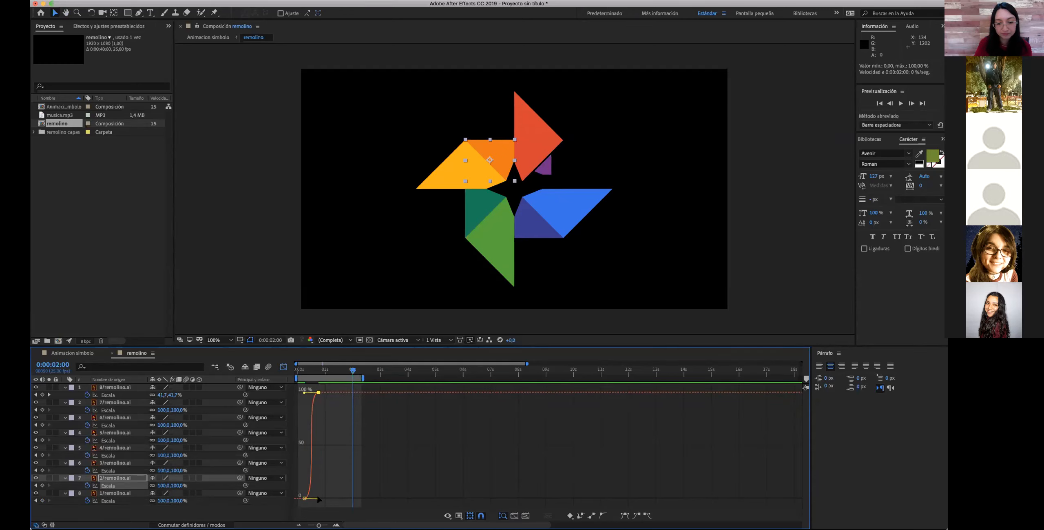
pyautogui.moveTo(317, 499); pyautogui.dragTo(324, 496)
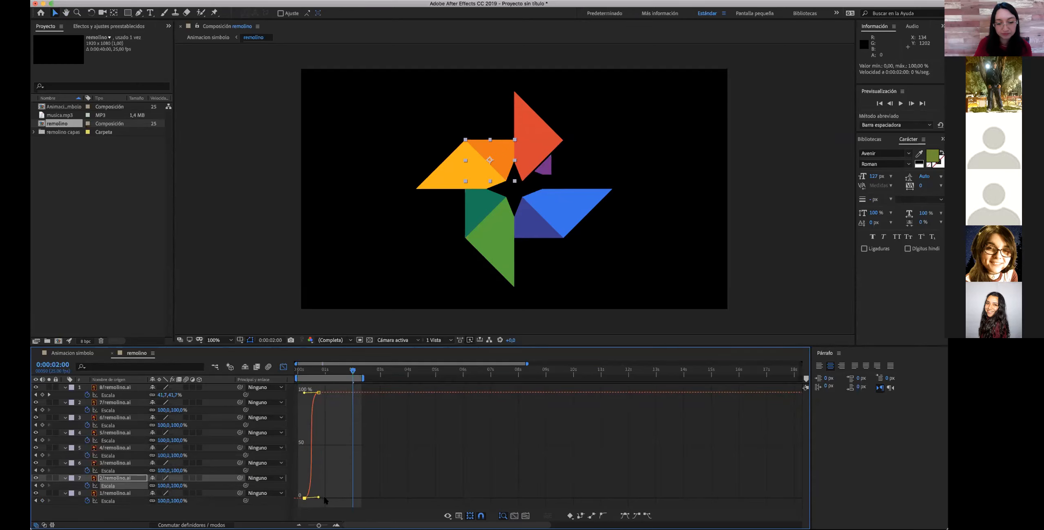
pyautogui.click(257, 505)
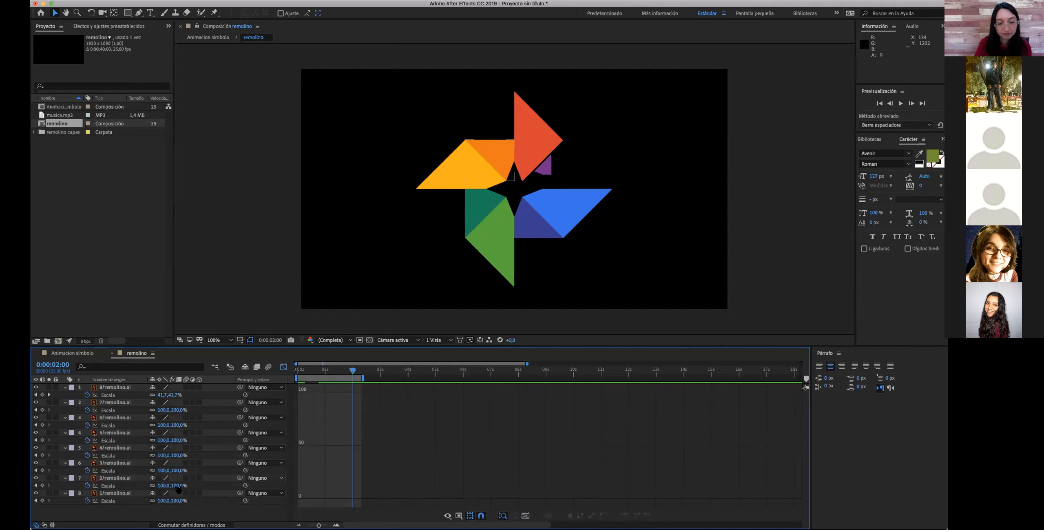
# - Give petal 3's Scale curve the same steep S-shaped easing by lengthening its keyframe handles
pyautogui.click(111, 473)
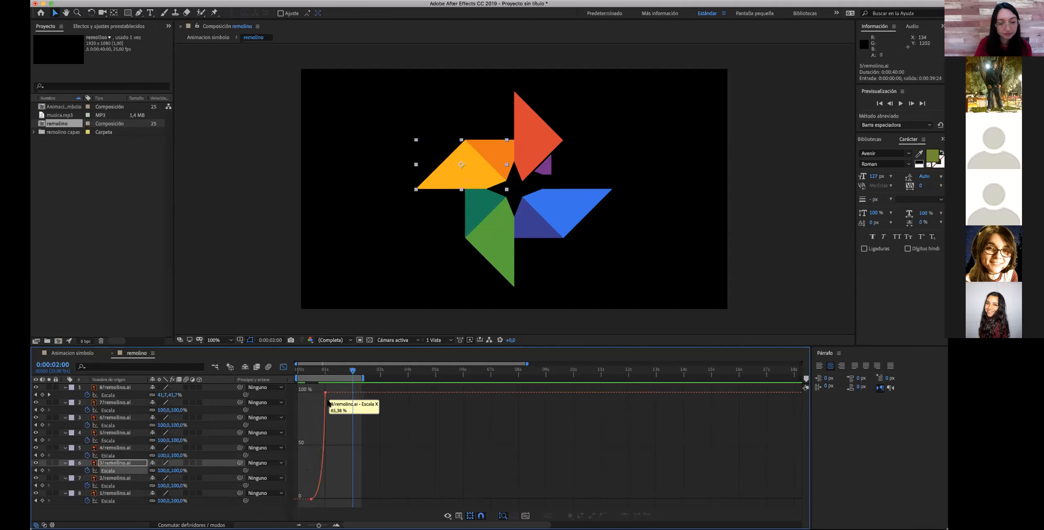
pyautogui.moveTo(325, 412); pyautogui.dragTo(296, 396)
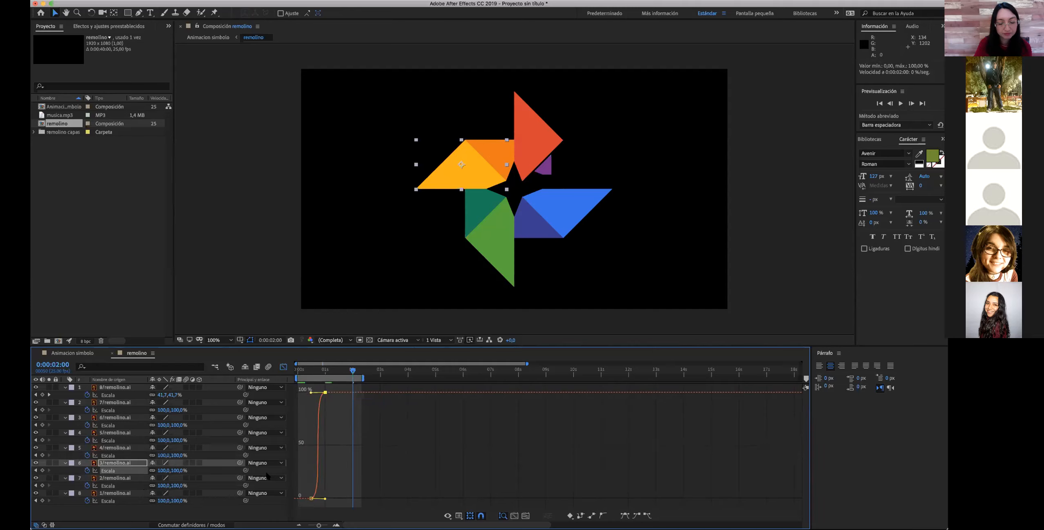
# - Stretch the end keyframe's easing handle on petal 4's Scale curve into a steep S-curve and preview the petal animation
pyautogui.click(121, 455)
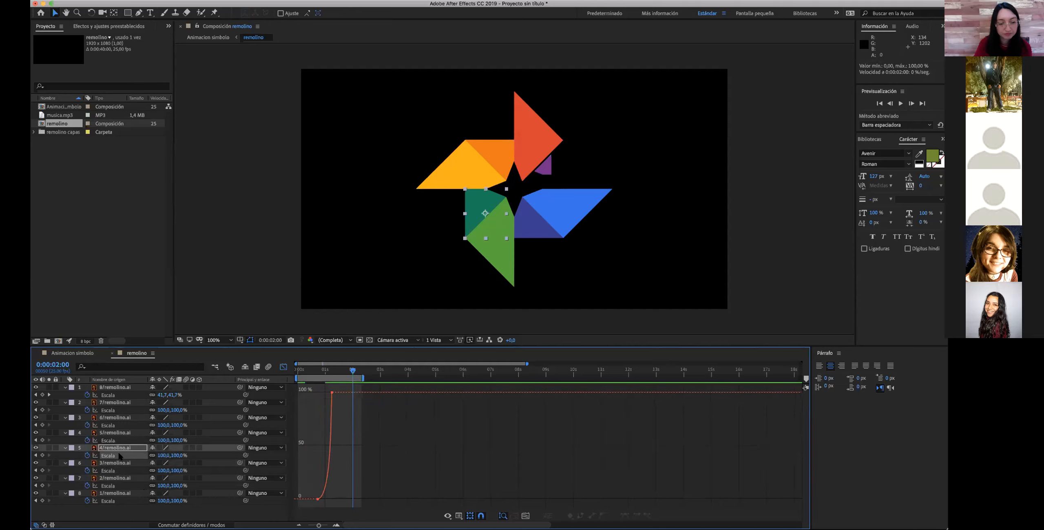
pyautogui.click(332, 392)
pyautogui.moveTo(330, 413); pyautogui.dragTo(303, 394)
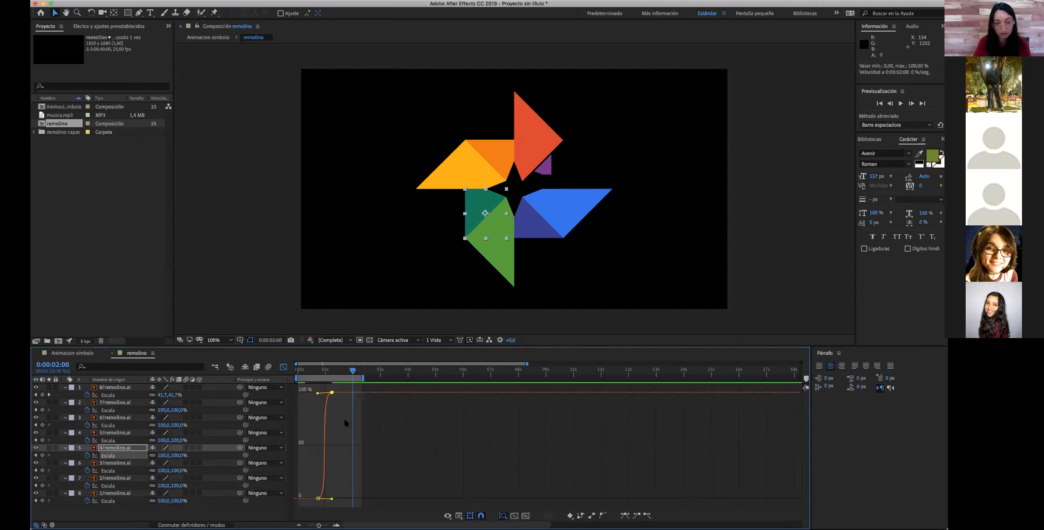
pyautogui.press('space')
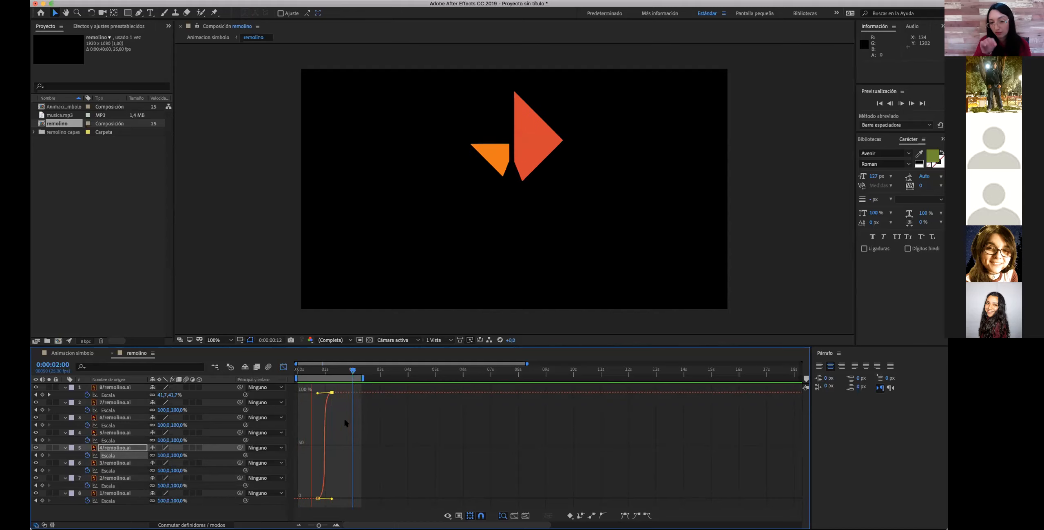
pyautogui.press('space')
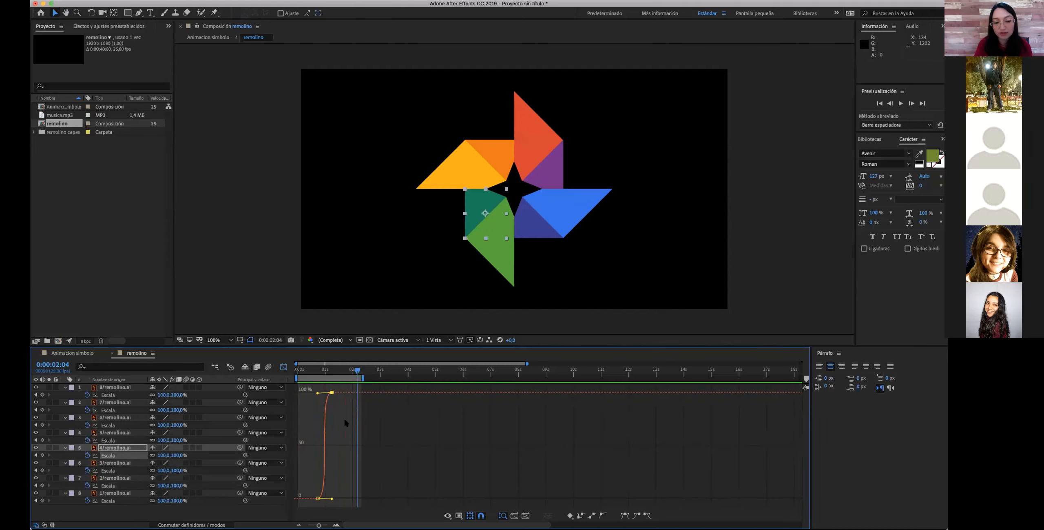
# - Reshape petal 5's Scale curve into the same steep S-shape by lengthening its end keyframe's easing handle horizontally
pyautogui.click(131, 440)
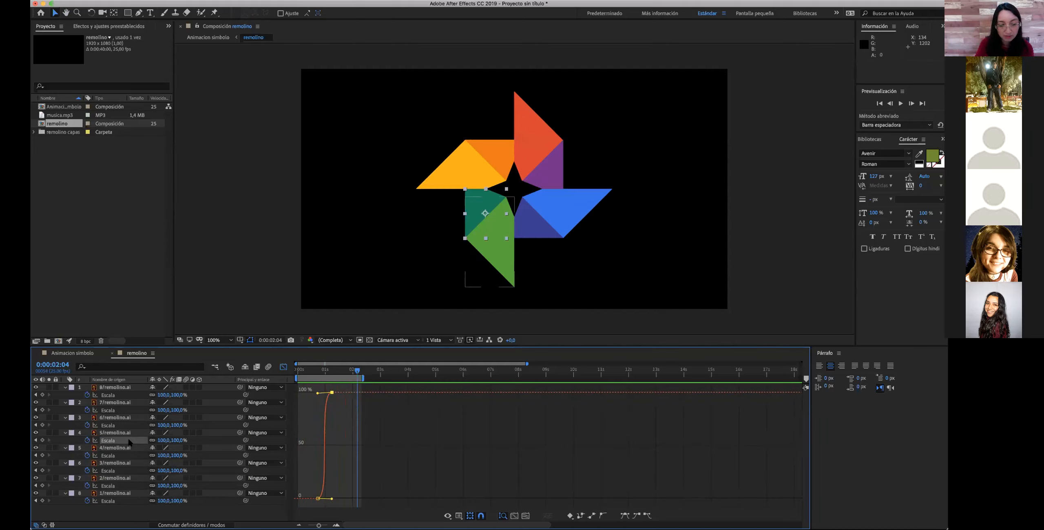
pyautogui.click(340, 391)
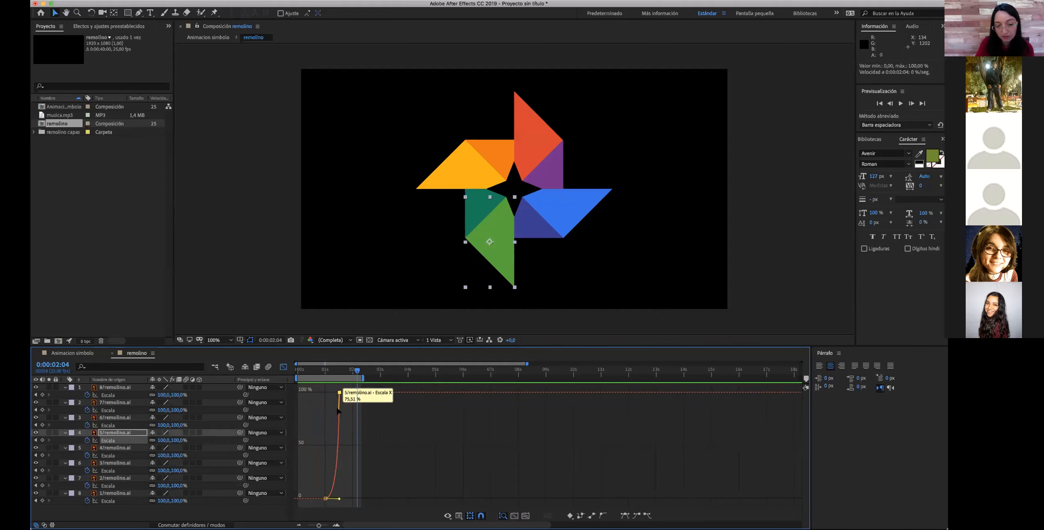
pyautogui.moveTo(338, 406); pyautogui.dragTo(311, 390)
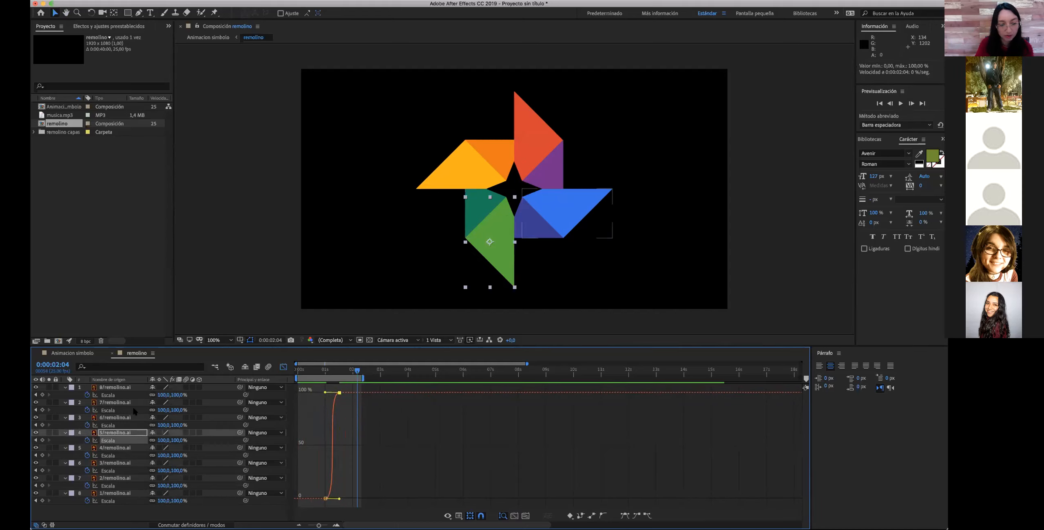
# - Preview the animation and lengthen the end keyframe's easing handle of petal 6's Scale curve horizontally to form a steep S-curve
pyautogui.click(115, 425)
pyautogui.press('space')
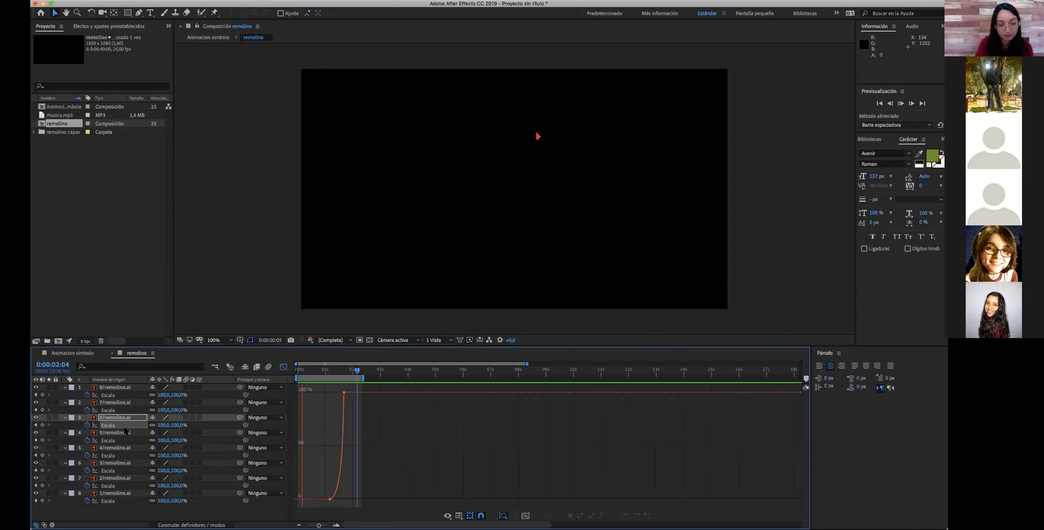
pyautogui.press('space')
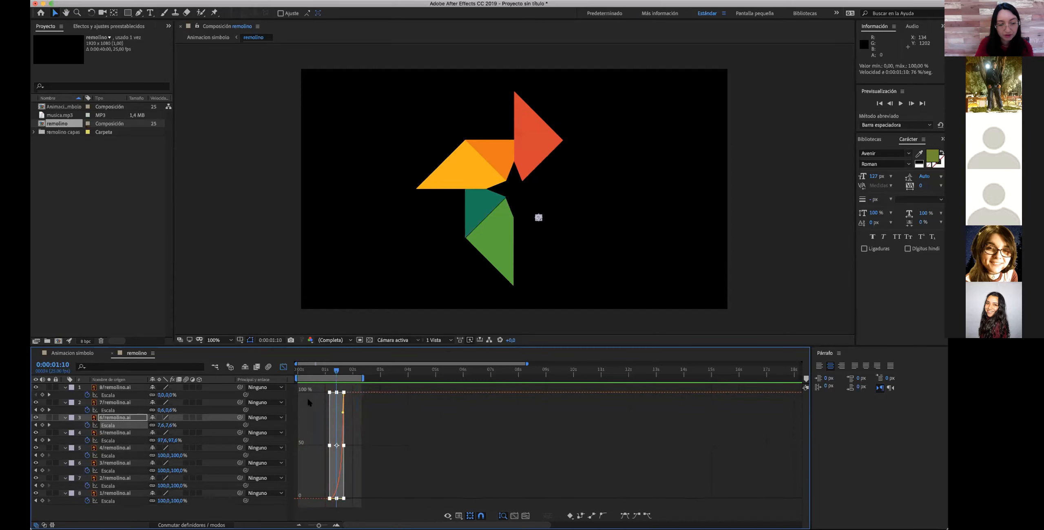
pyautogui.moveTo(342, 413); pyautogui.dragTo(309, 396)
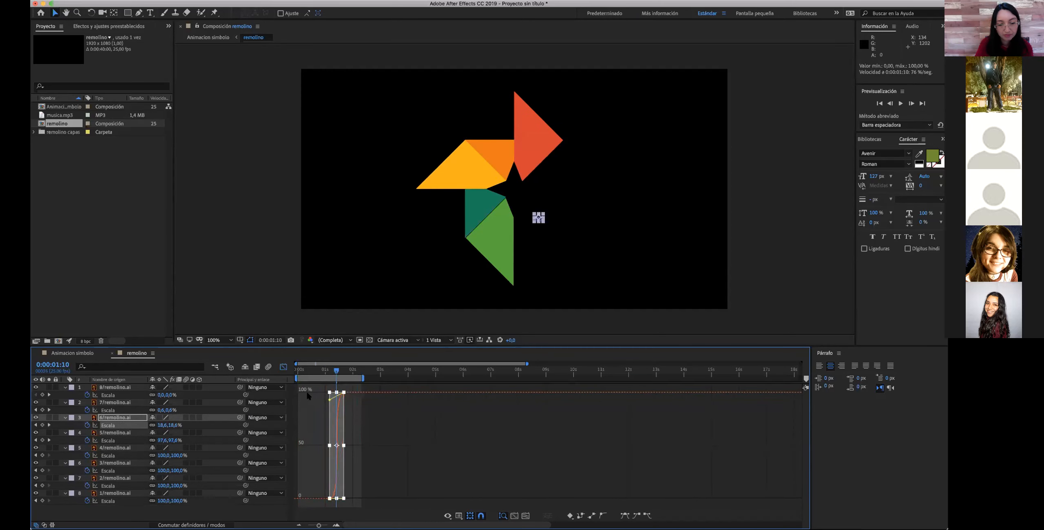
pyautogui.click(412, 439)
pyautogui.click(344, 392)
pyautogui.moveTo(330, 395); pyautogui.dragTo(308, 391)
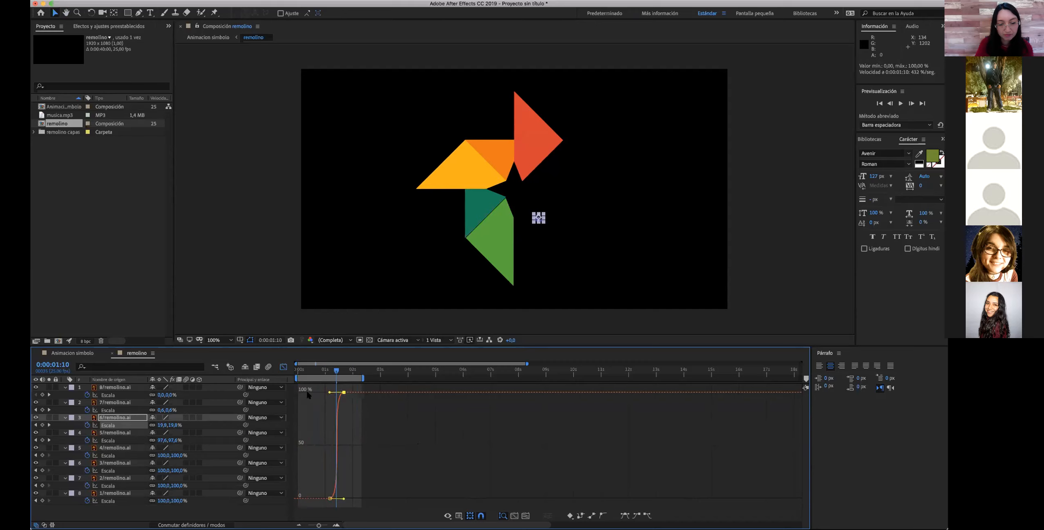
# - Extend the end keyframe's easing handle on petal 7's Scale curve back toward its start keyframe for a steep S-curve
pyautogui.click(118, 410)
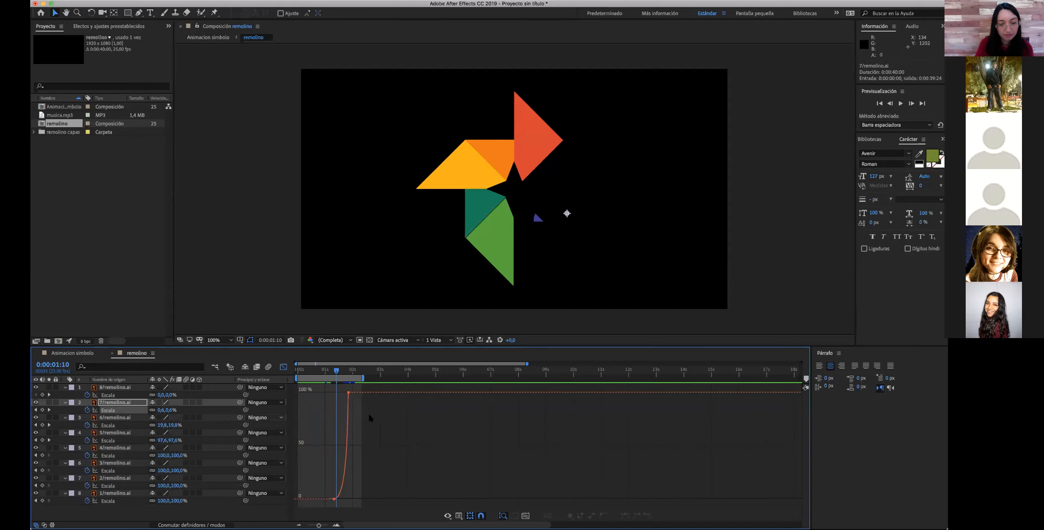
pyautogui.click(349, 392)
pyautogui.moveTo(345, 411); pyautogui.dragTo(318, 390)
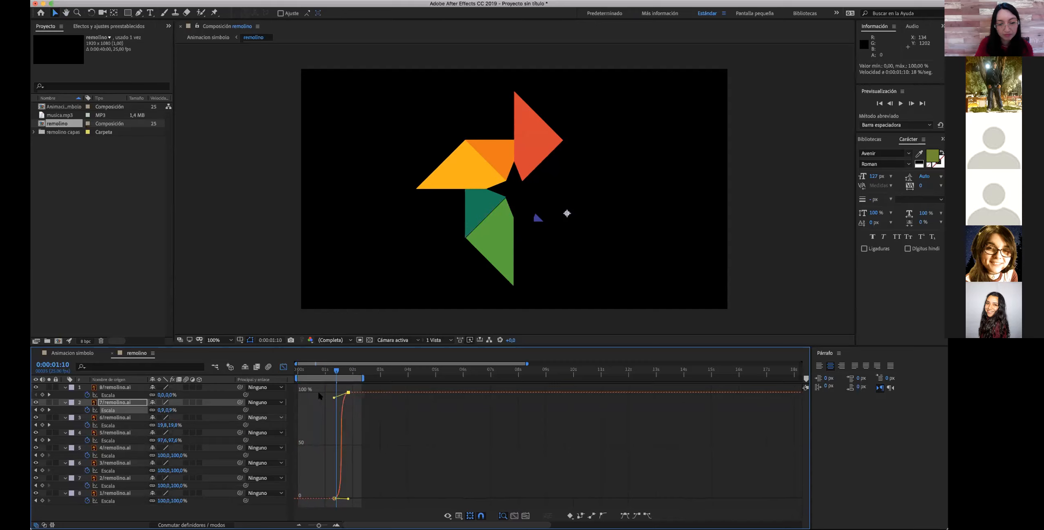
# - Apply the steep S-shaped easing to petal 8's Scale curve by lengthening its end handle, and deselect the layer
pyautogui.hotkey('ctrl', 'Up')
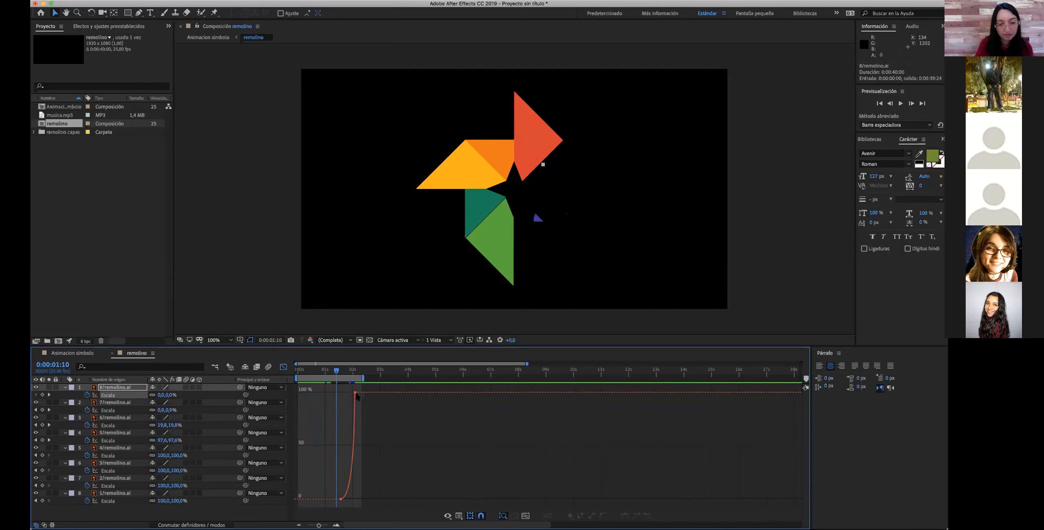
pyautogui.click(114, 396)
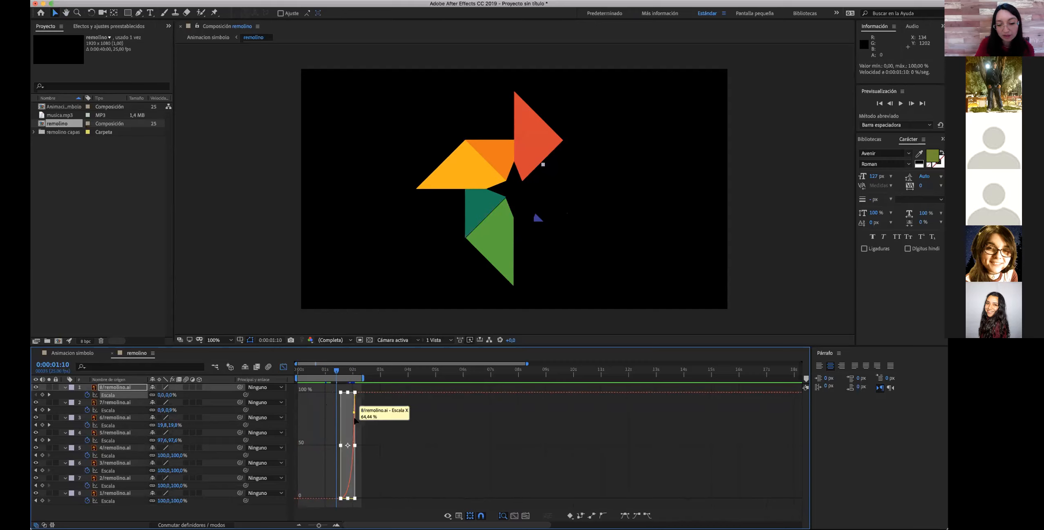
pyautogui.moveTo(317, 398); pyautogui.dragTo(313, 395)
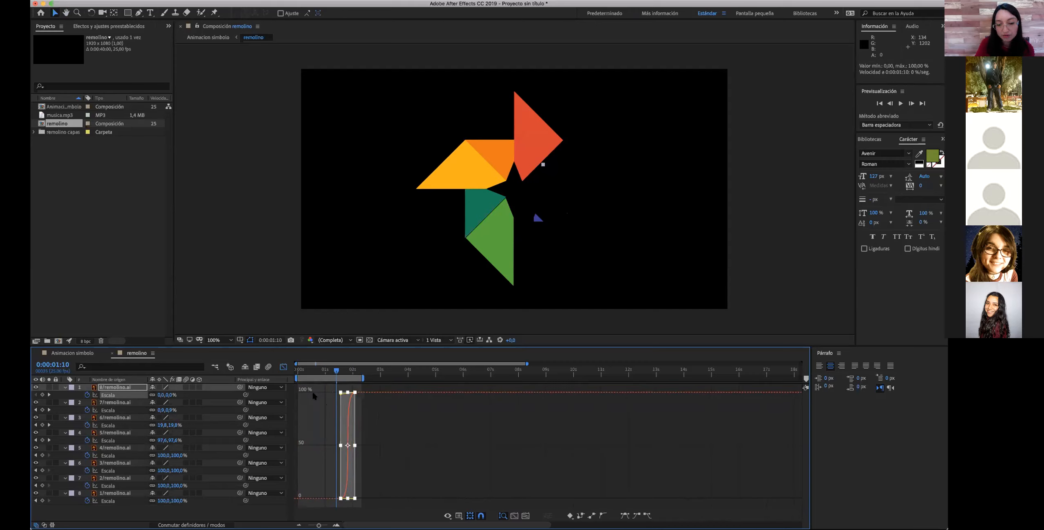
pyautogui.click(423, 442)
pyautogui.click(612, 247)
# - Preview the eased stagger from 0:00:00:00, return the timeline to layer bars, extend the work area slightly, and replay from the start
pyautogui.moveTo(338, 372); pyautogui.dragTo(286, 375)
pyautogui.press('space')
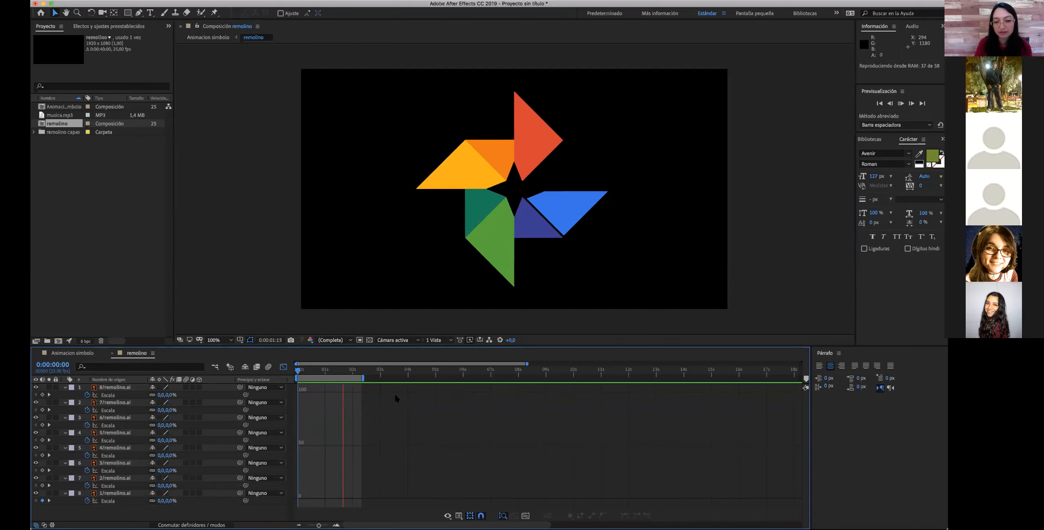
pyautogui.click(284, 366)
pyautogui.press('space')
pyautogui.moveTo(349, 371); pyautogui.dragTo(368, 374)
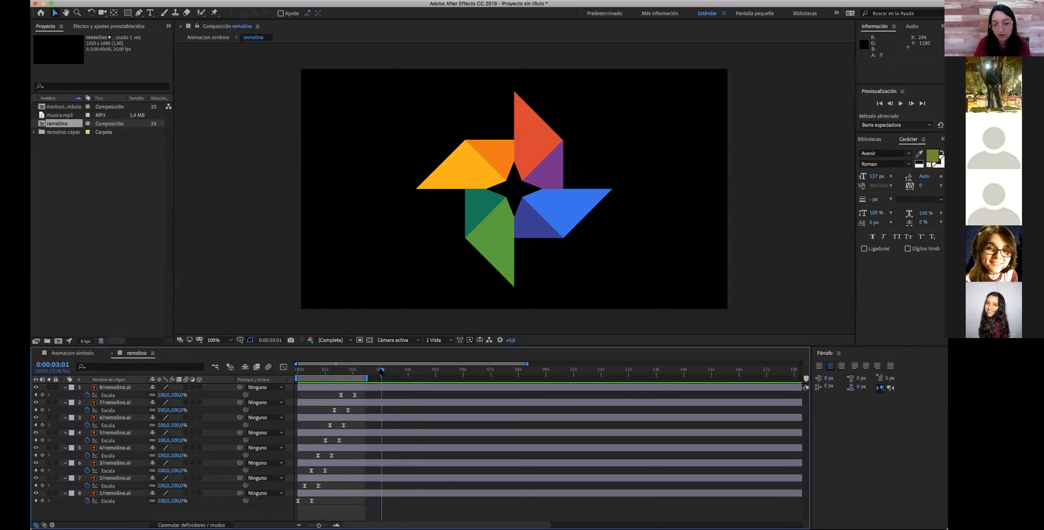
pyautogui.moveTo(314, 373); pyautogui.dragTo(290, 373)
pyautogui.press('space')
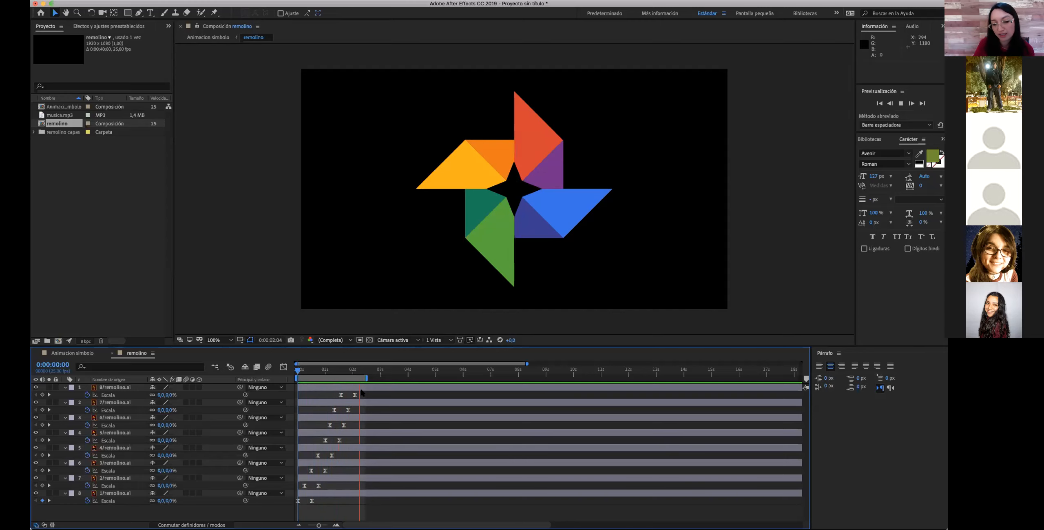
# - Try shifting petal 8's layer earlier in the timeline and undo the move
pyautogui.moveTo(341, 387); pyautogui.dragTo(326, 388)
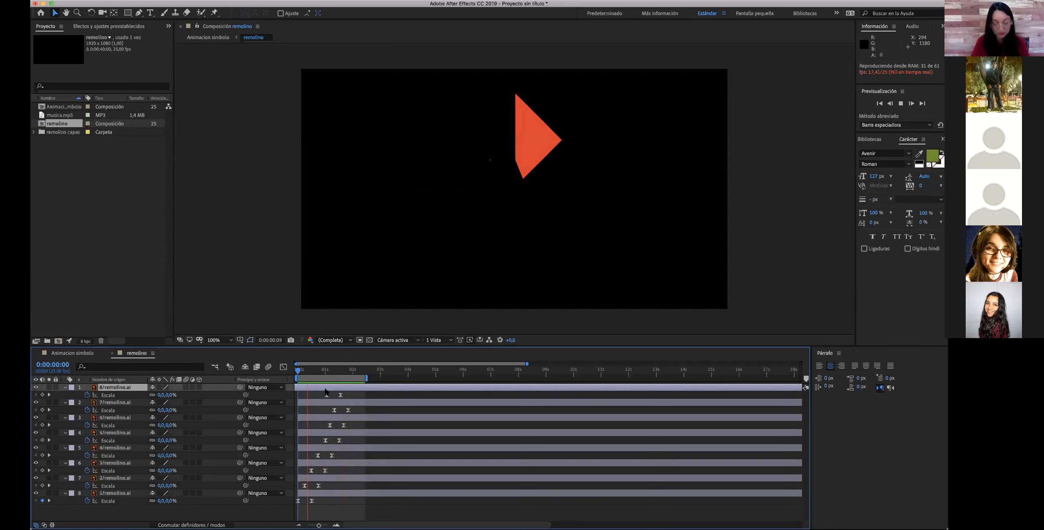
pyautogui.hotkey('ctrl', 'z')
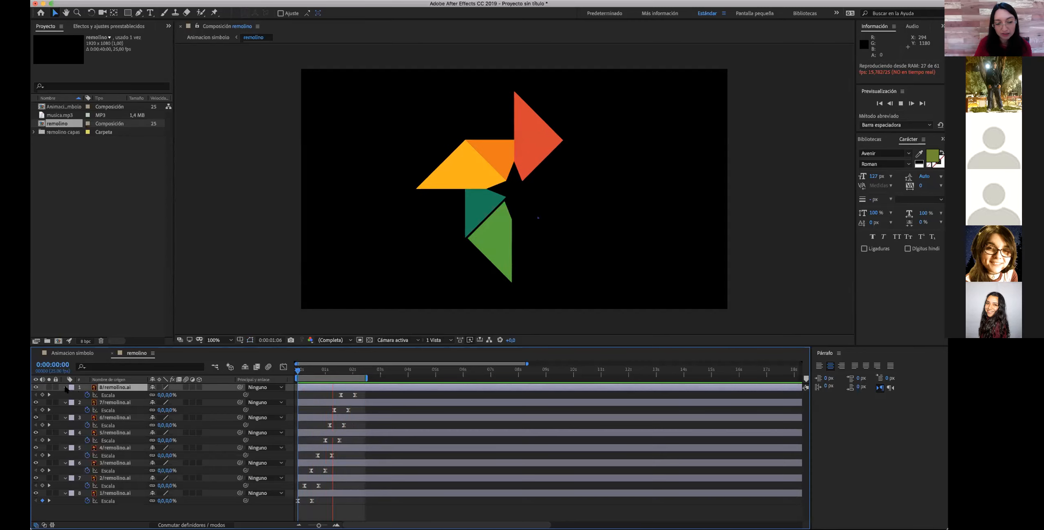
# - Display layer names instead of source names, collapse petal 8's Scale property, and select all eight petal layers
pyautogui.click(112, 380)
pyautogui.press('u')
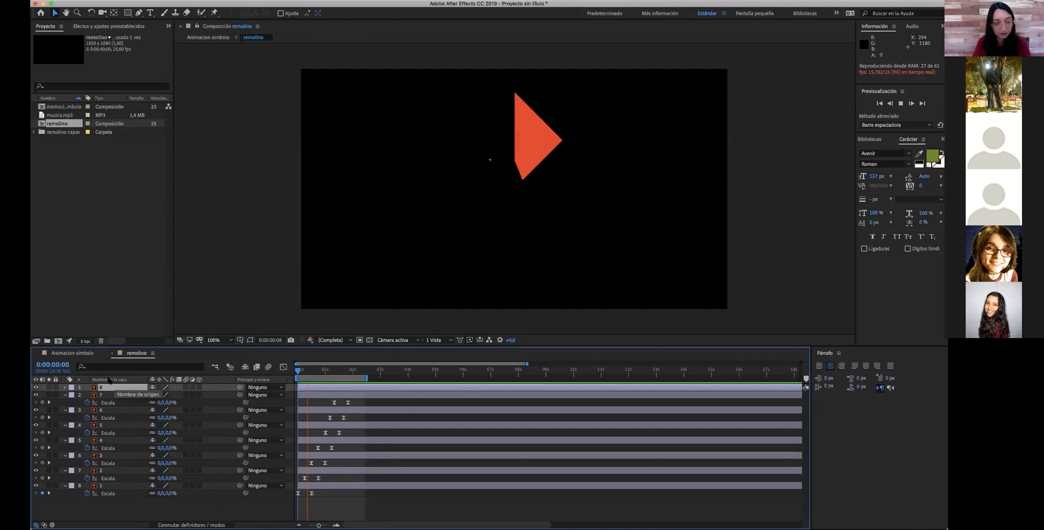
pyautogui.keyDown('super'); pyautogui.click(111, 492); pyautogui.keyUp('super')
pyautogui.moveTo(113, 501); pyautogui.dragTo(105, 385)
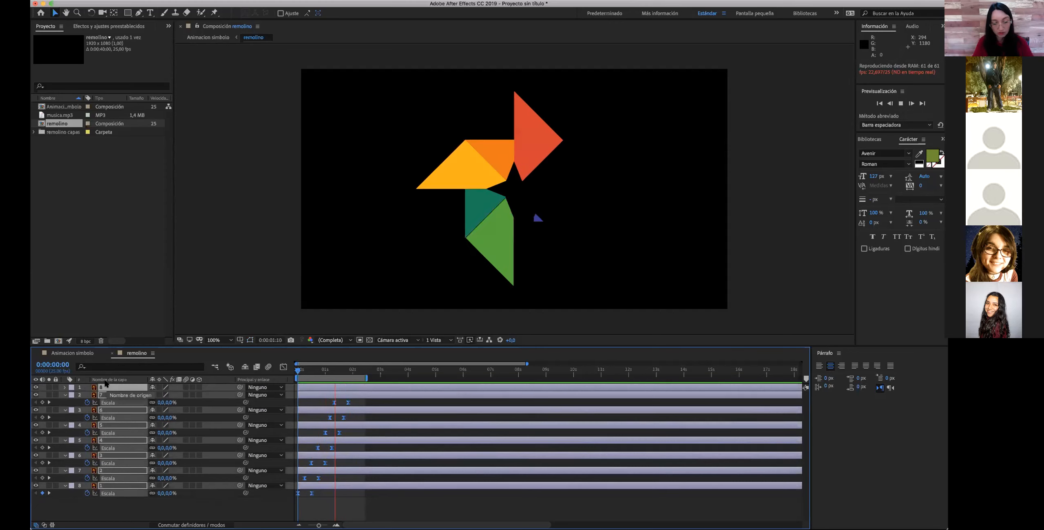
# - Switch to the Story Motion wotal PDF in Chrome and examine the hanging-cloth scenes on the first storyboard page
pyautogui.click(192, 524)
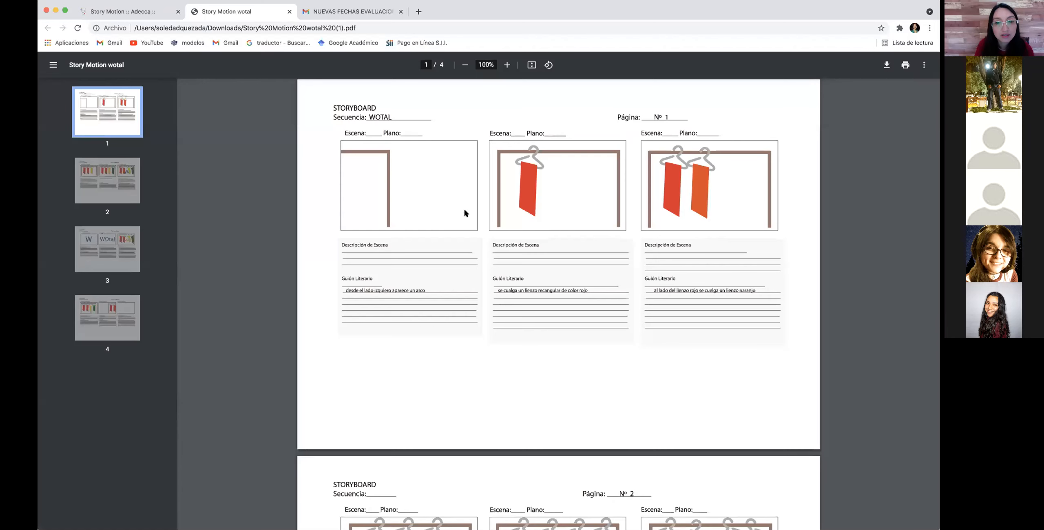
pyautogui.scroll(-2, 464, 209)
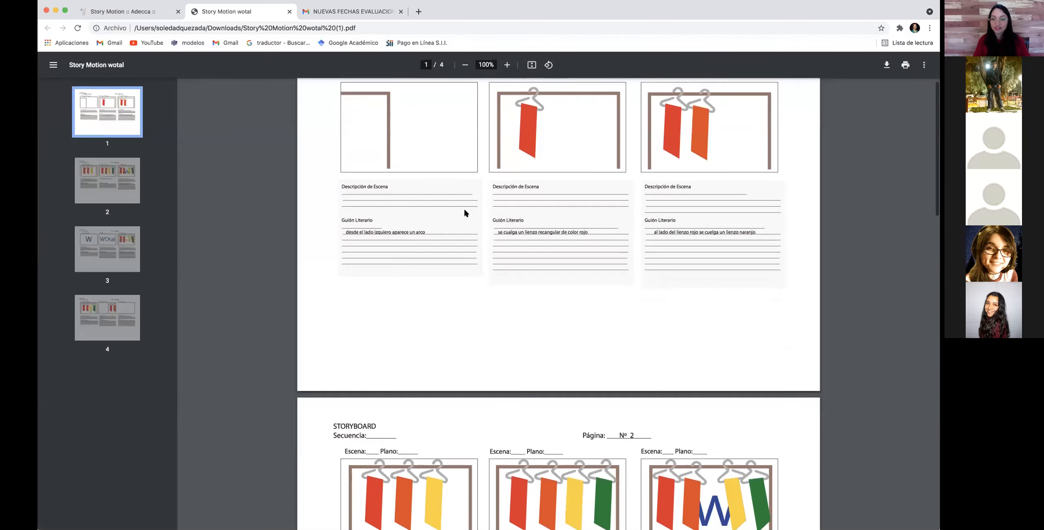
pyautogui.scroll(2, 464, 211)
pyautogui.scroll(-1, 604, 159)
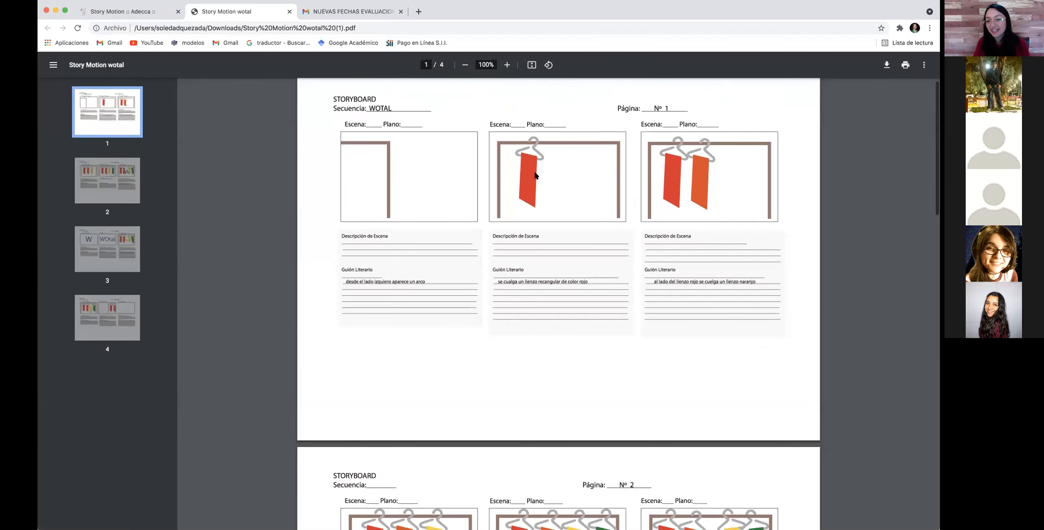